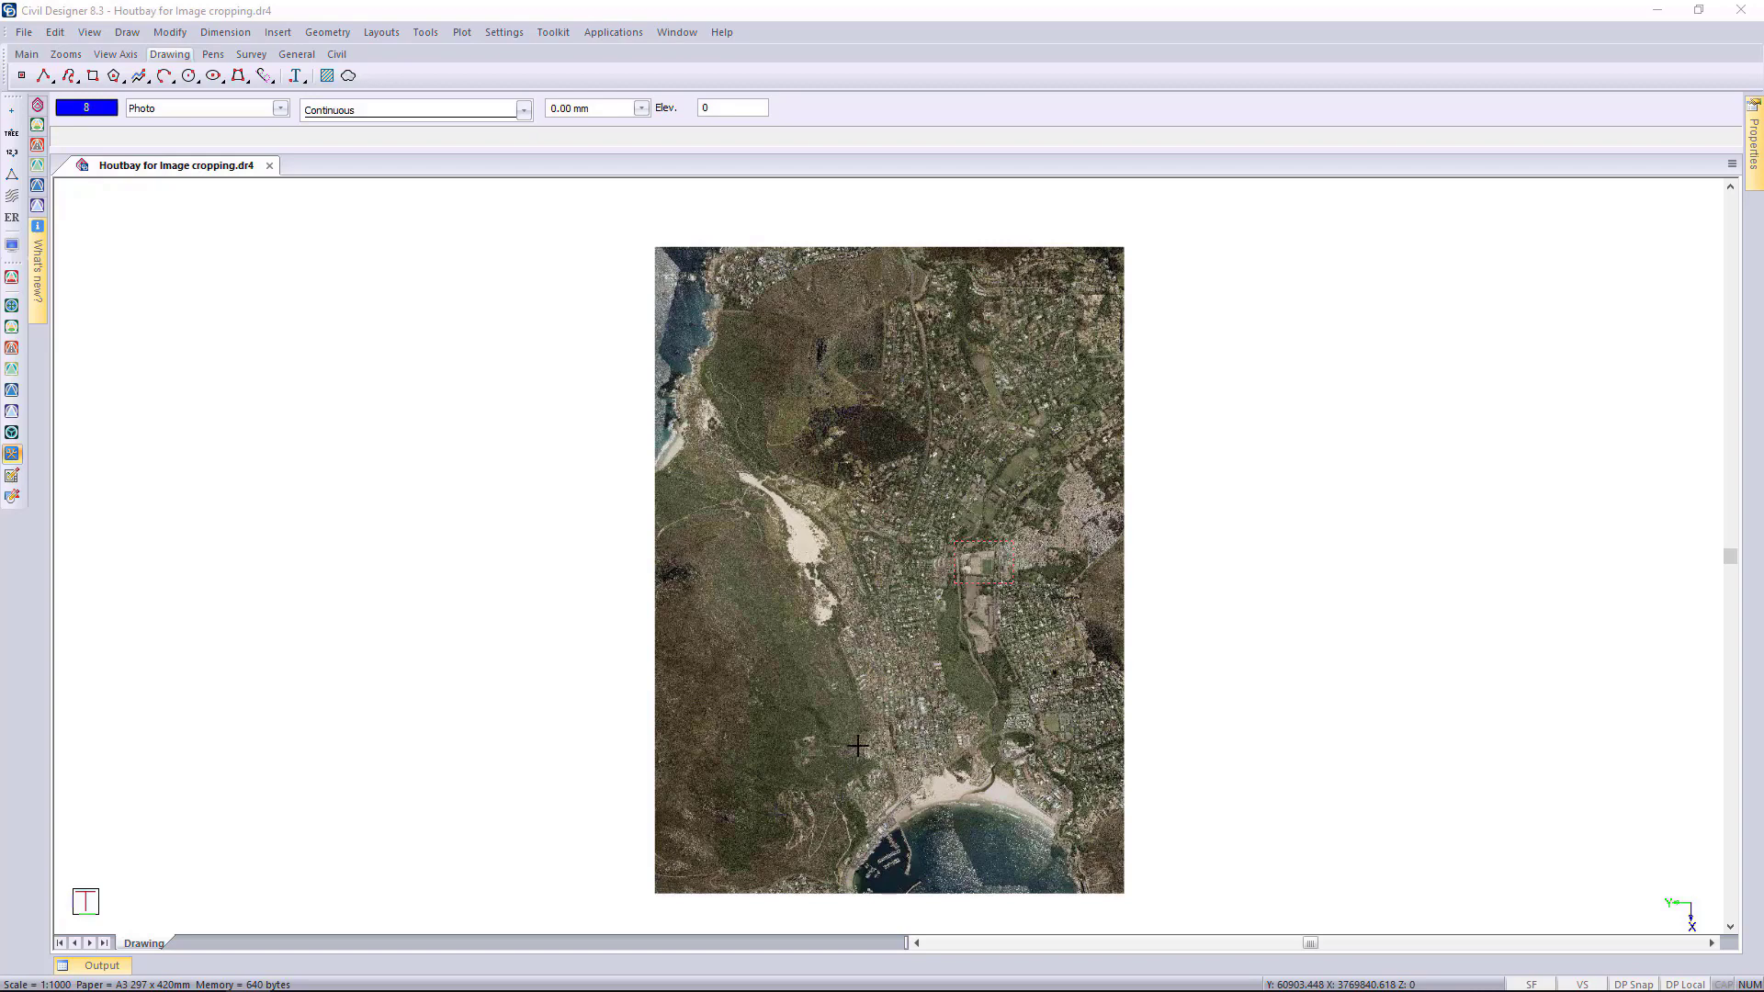
Draw a rectangle on the aerial photo enclosing part of the harbour, from the quayside parking area to the boat jetties
middle_drag(856, 747, 855, 753)
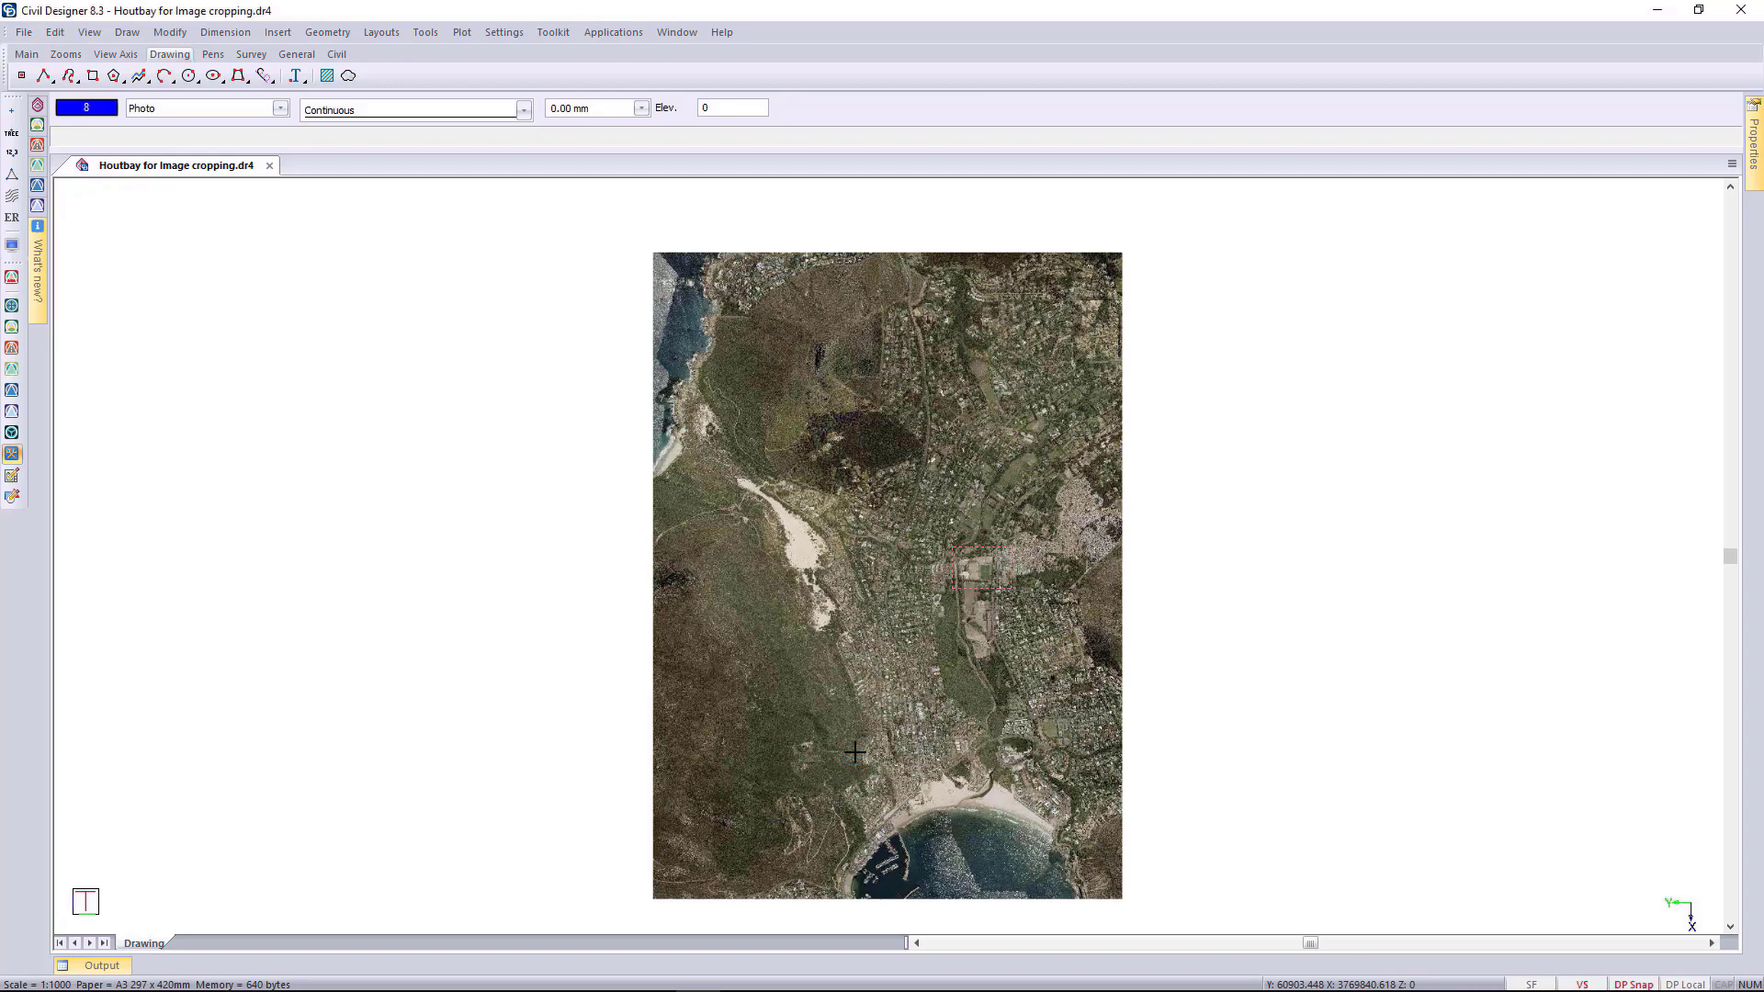
scroll(855, 752, up, 5)
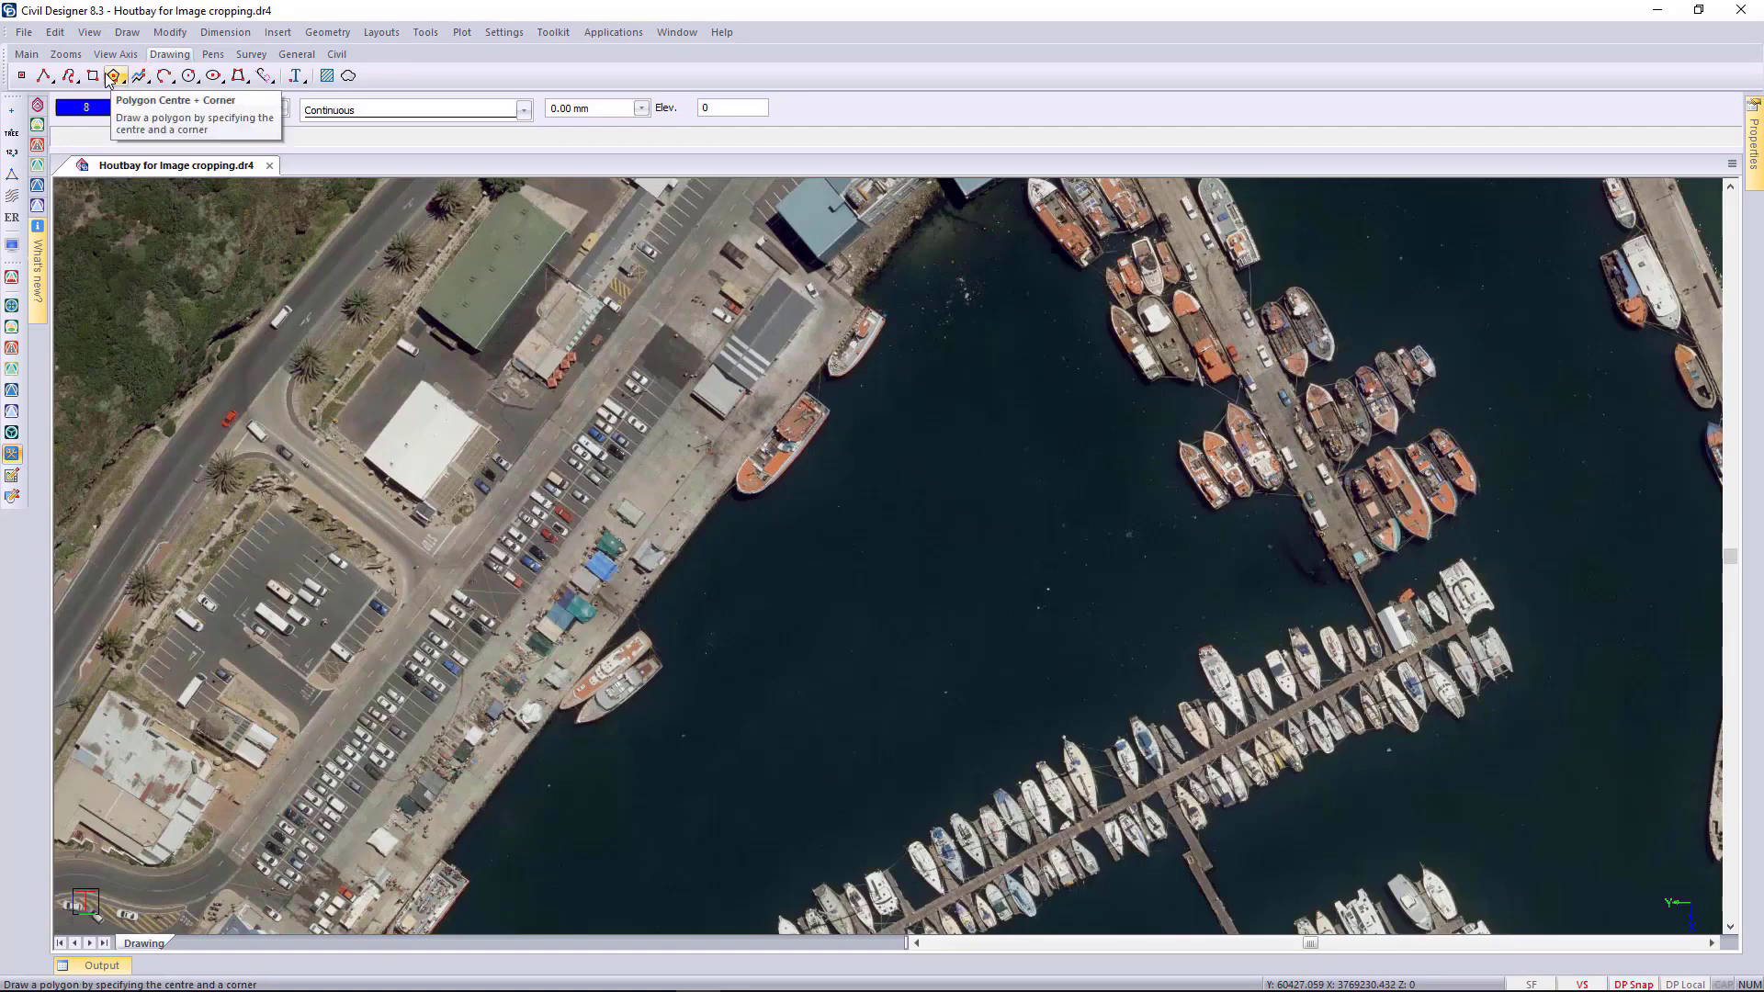
click(96, 77)
click(269, 231)
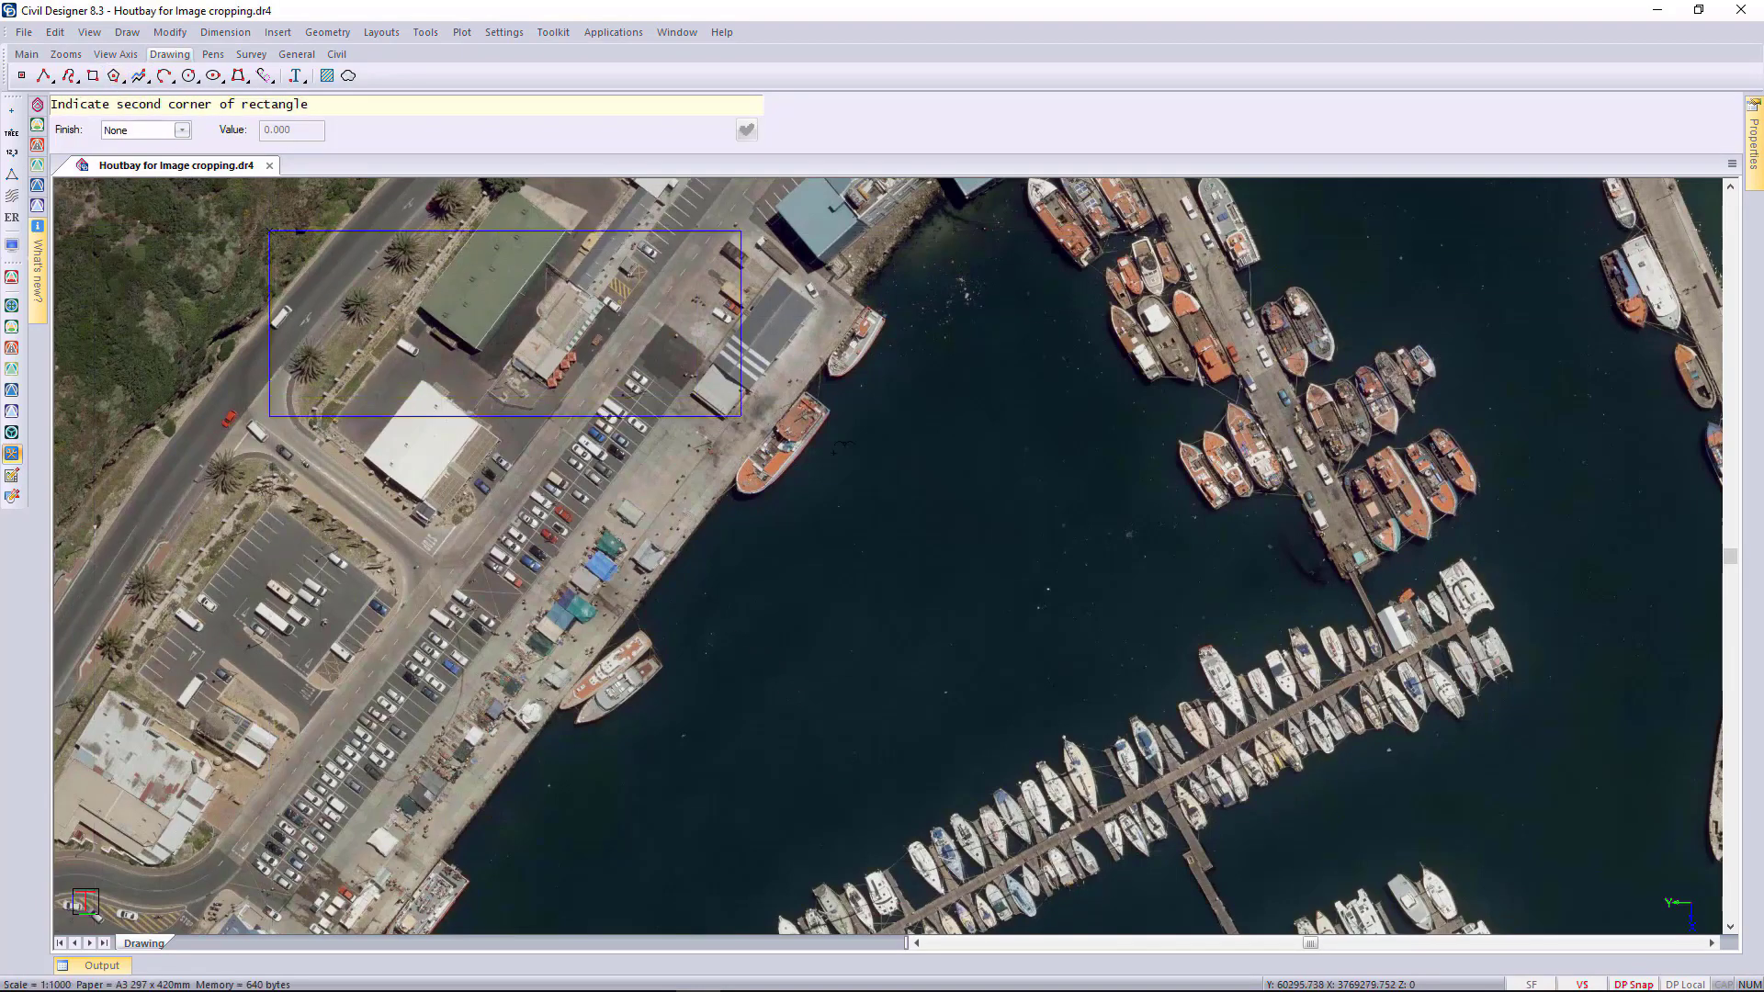
click(1542, 880)
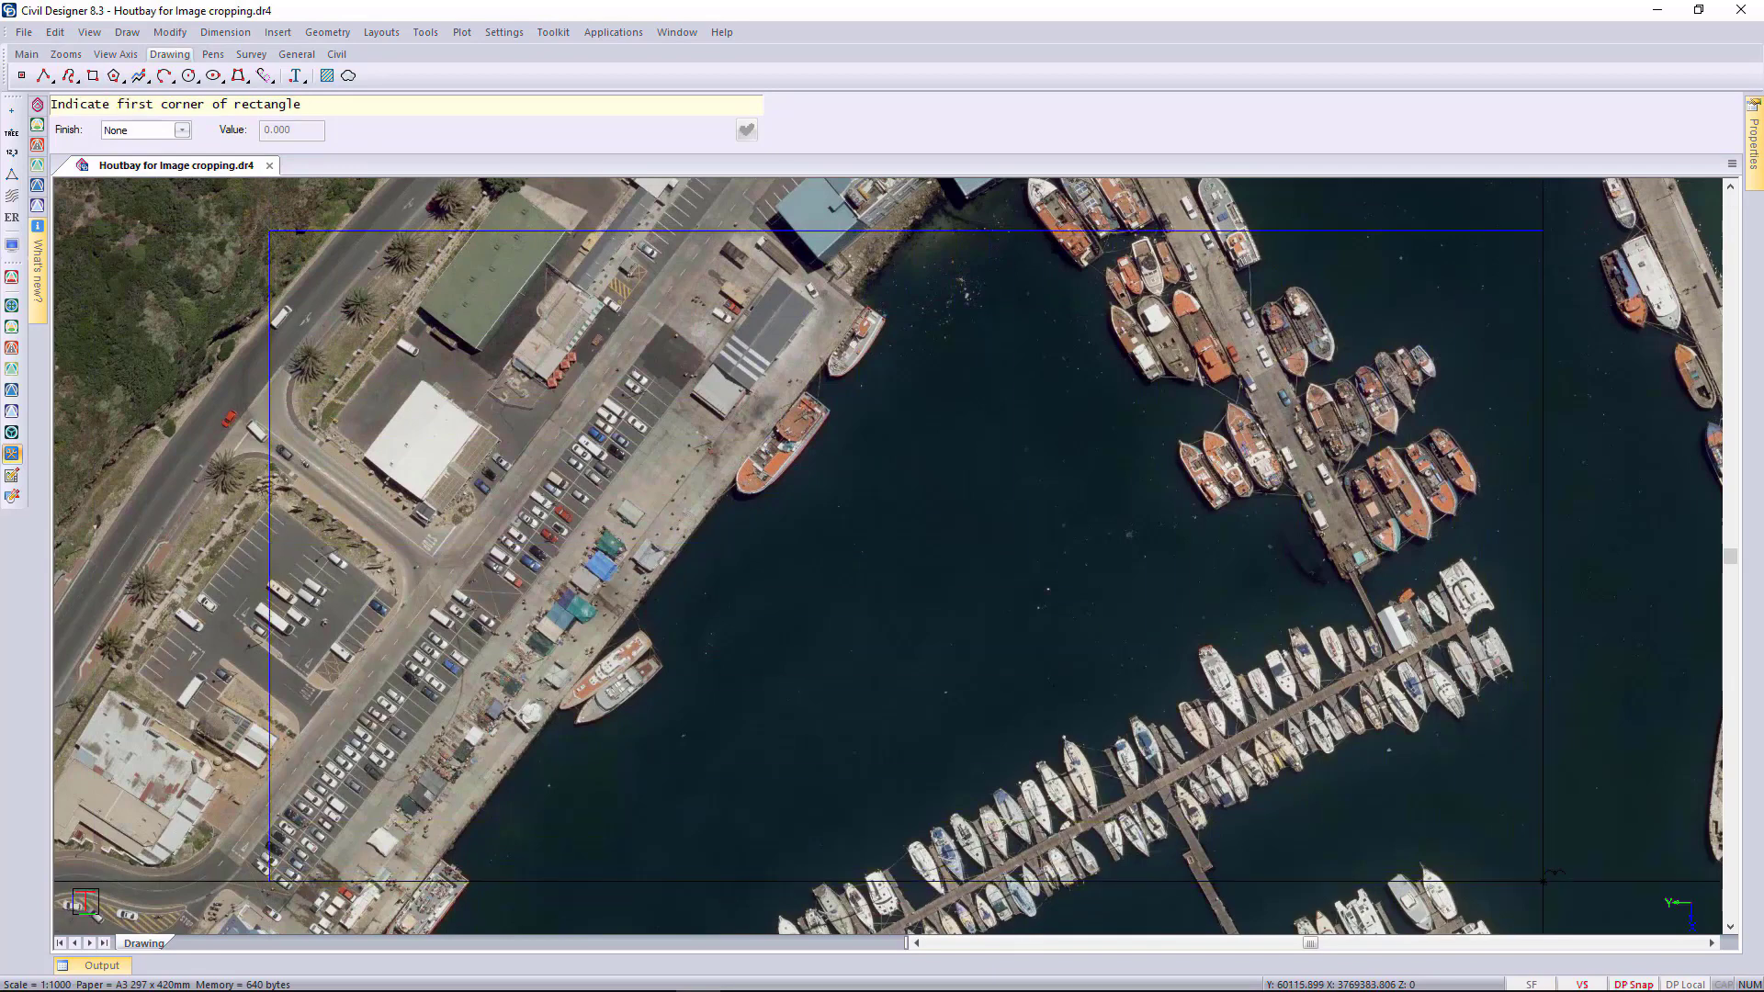
key(Escape)
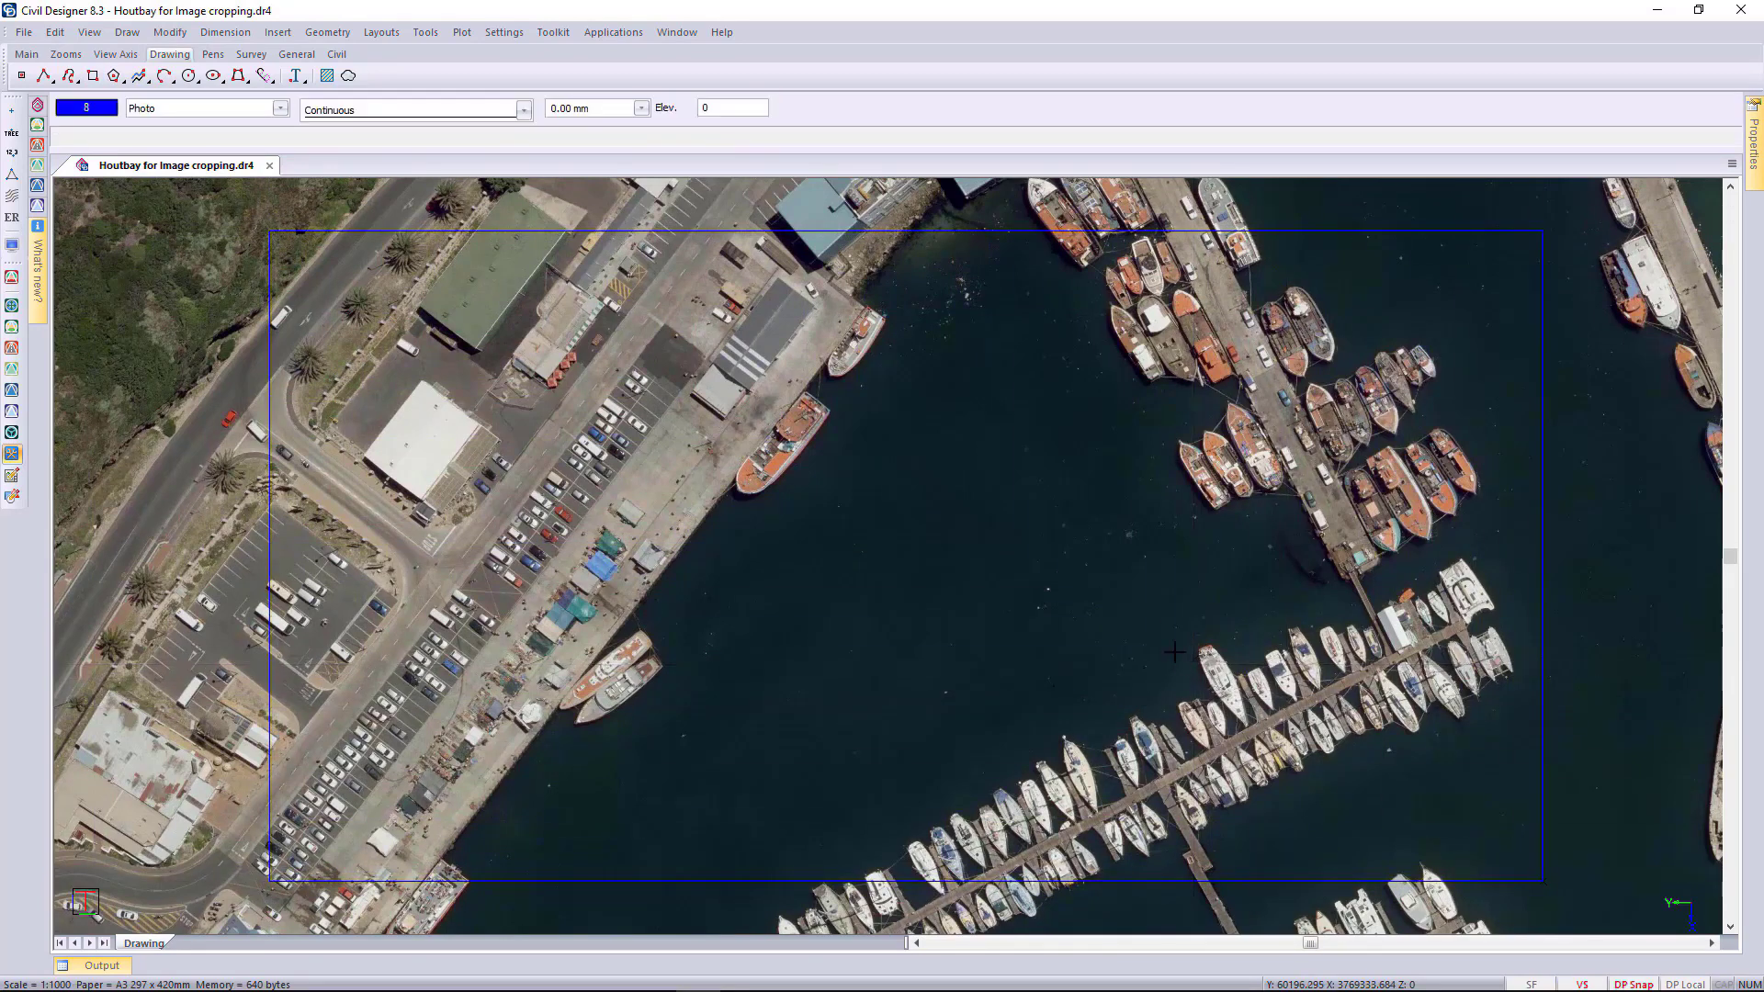
Add a custom clip to the aerial image using the rectangle over the harbour as the clipping boundary
right_click(1256, 658)
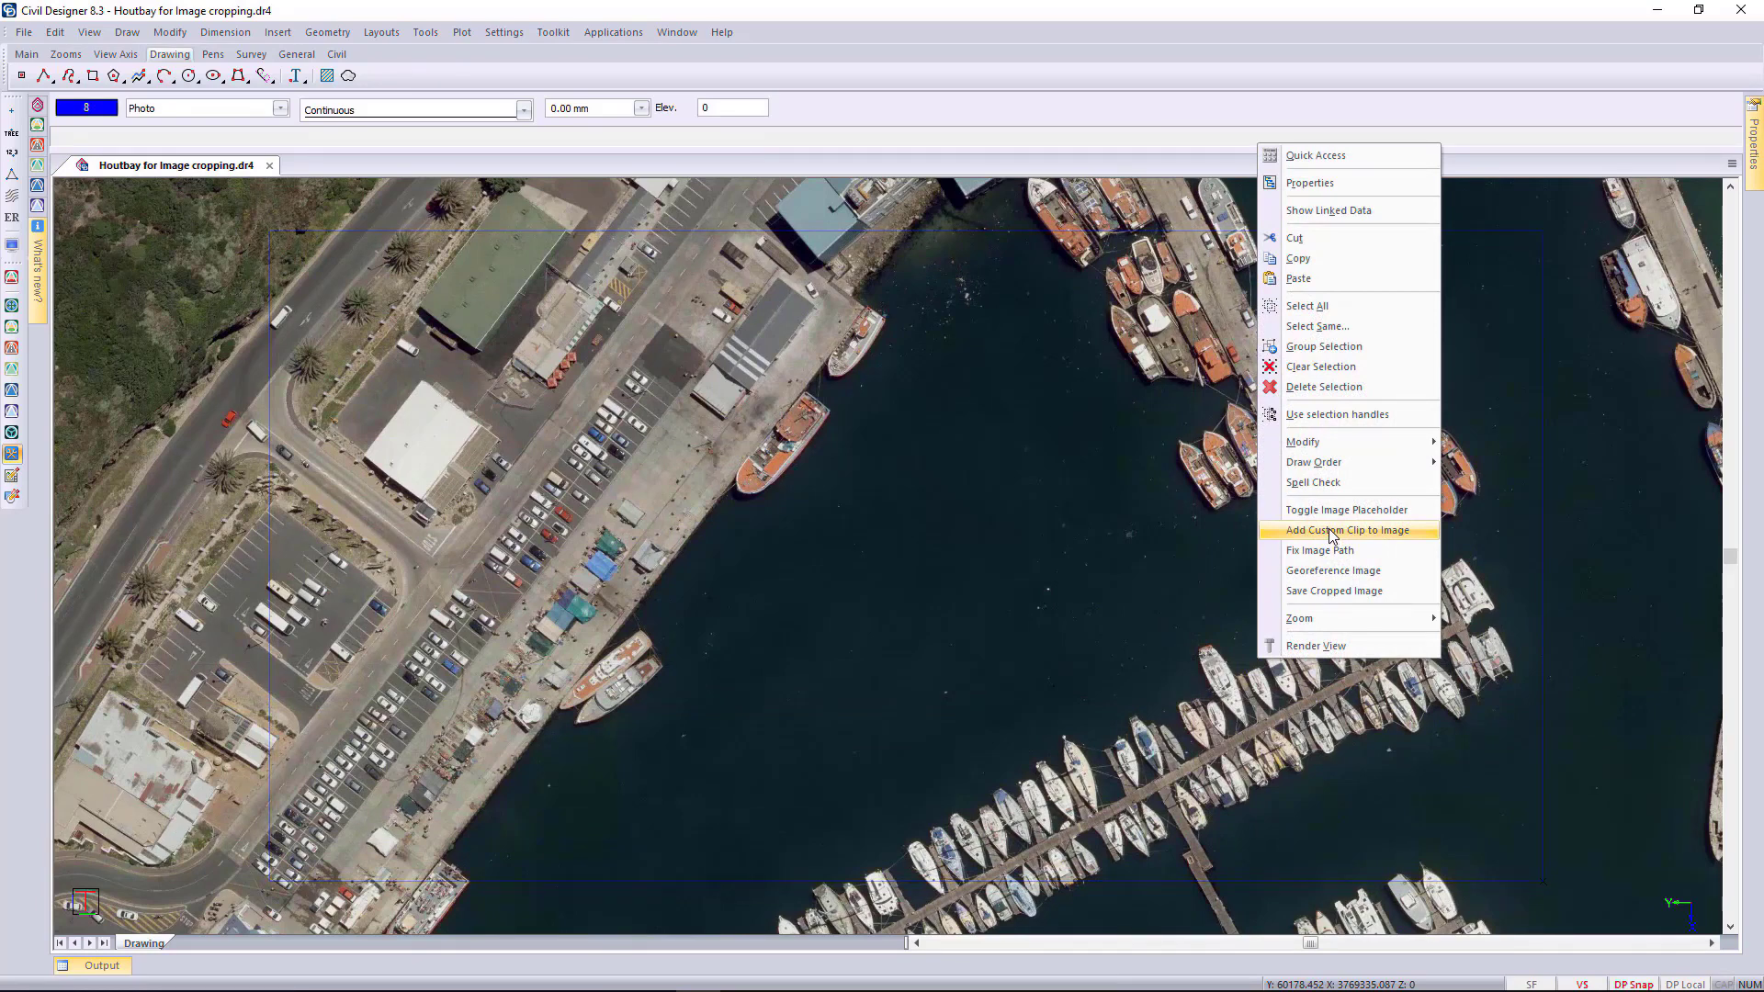
click(1332, 531)
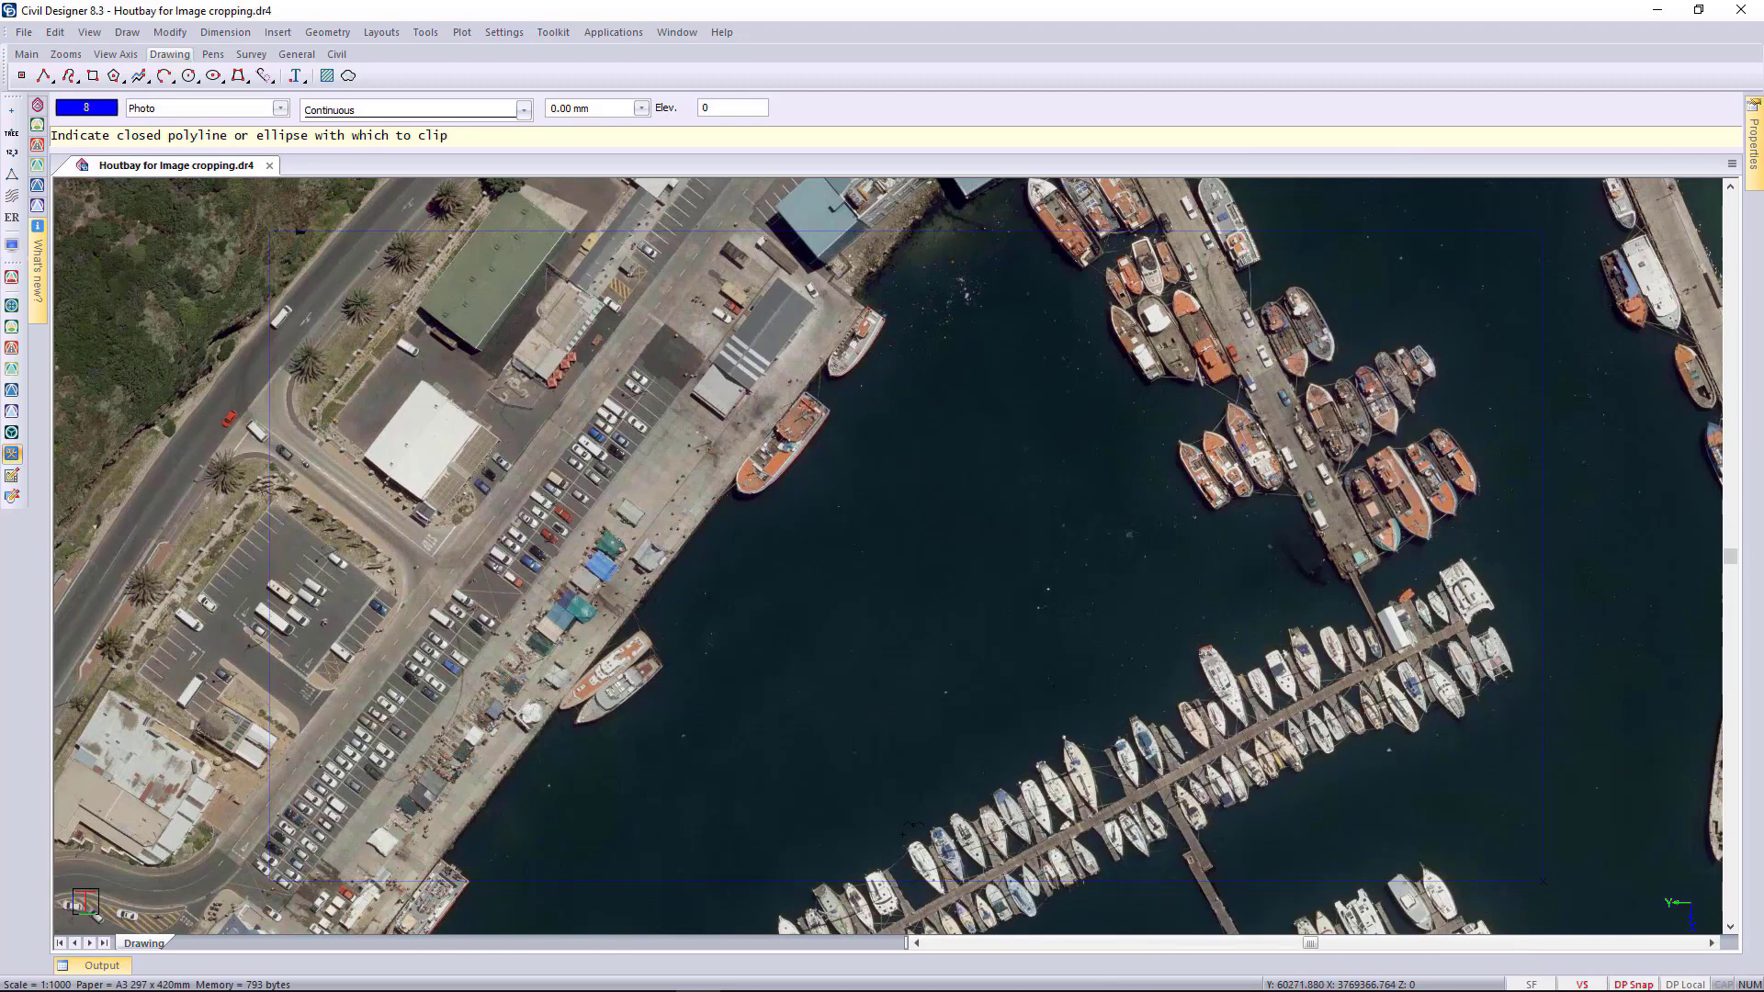
click(529, 880)
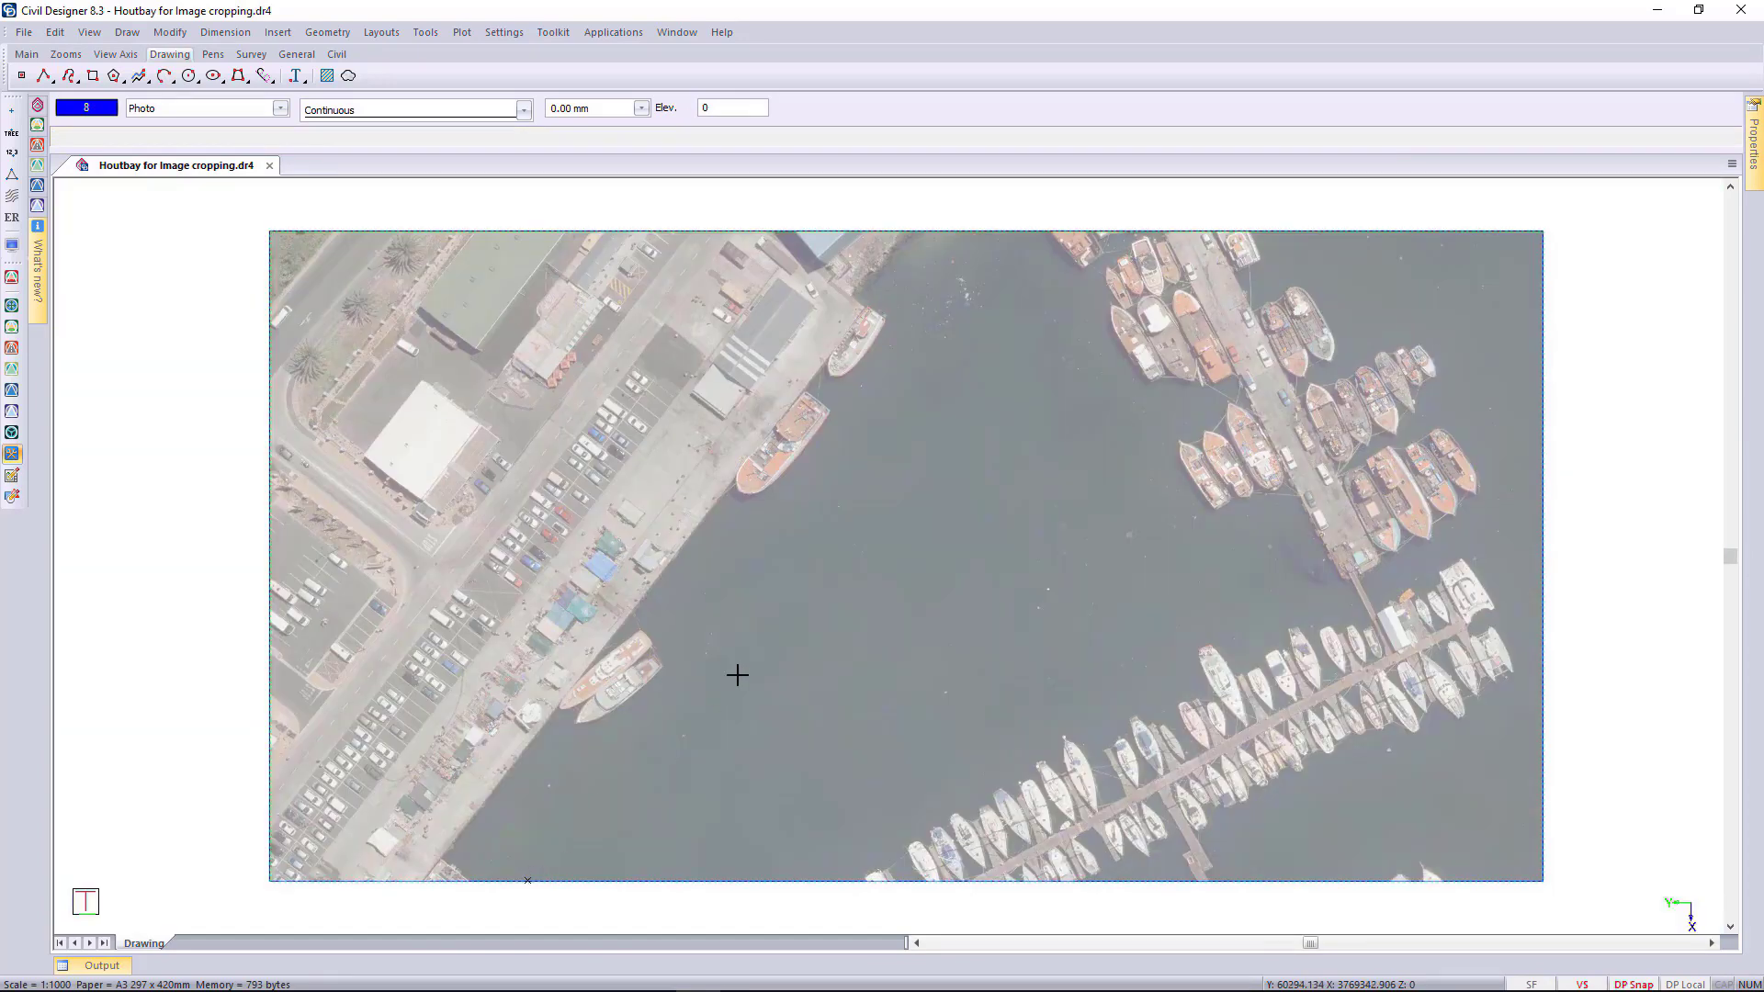
click(121, 644)
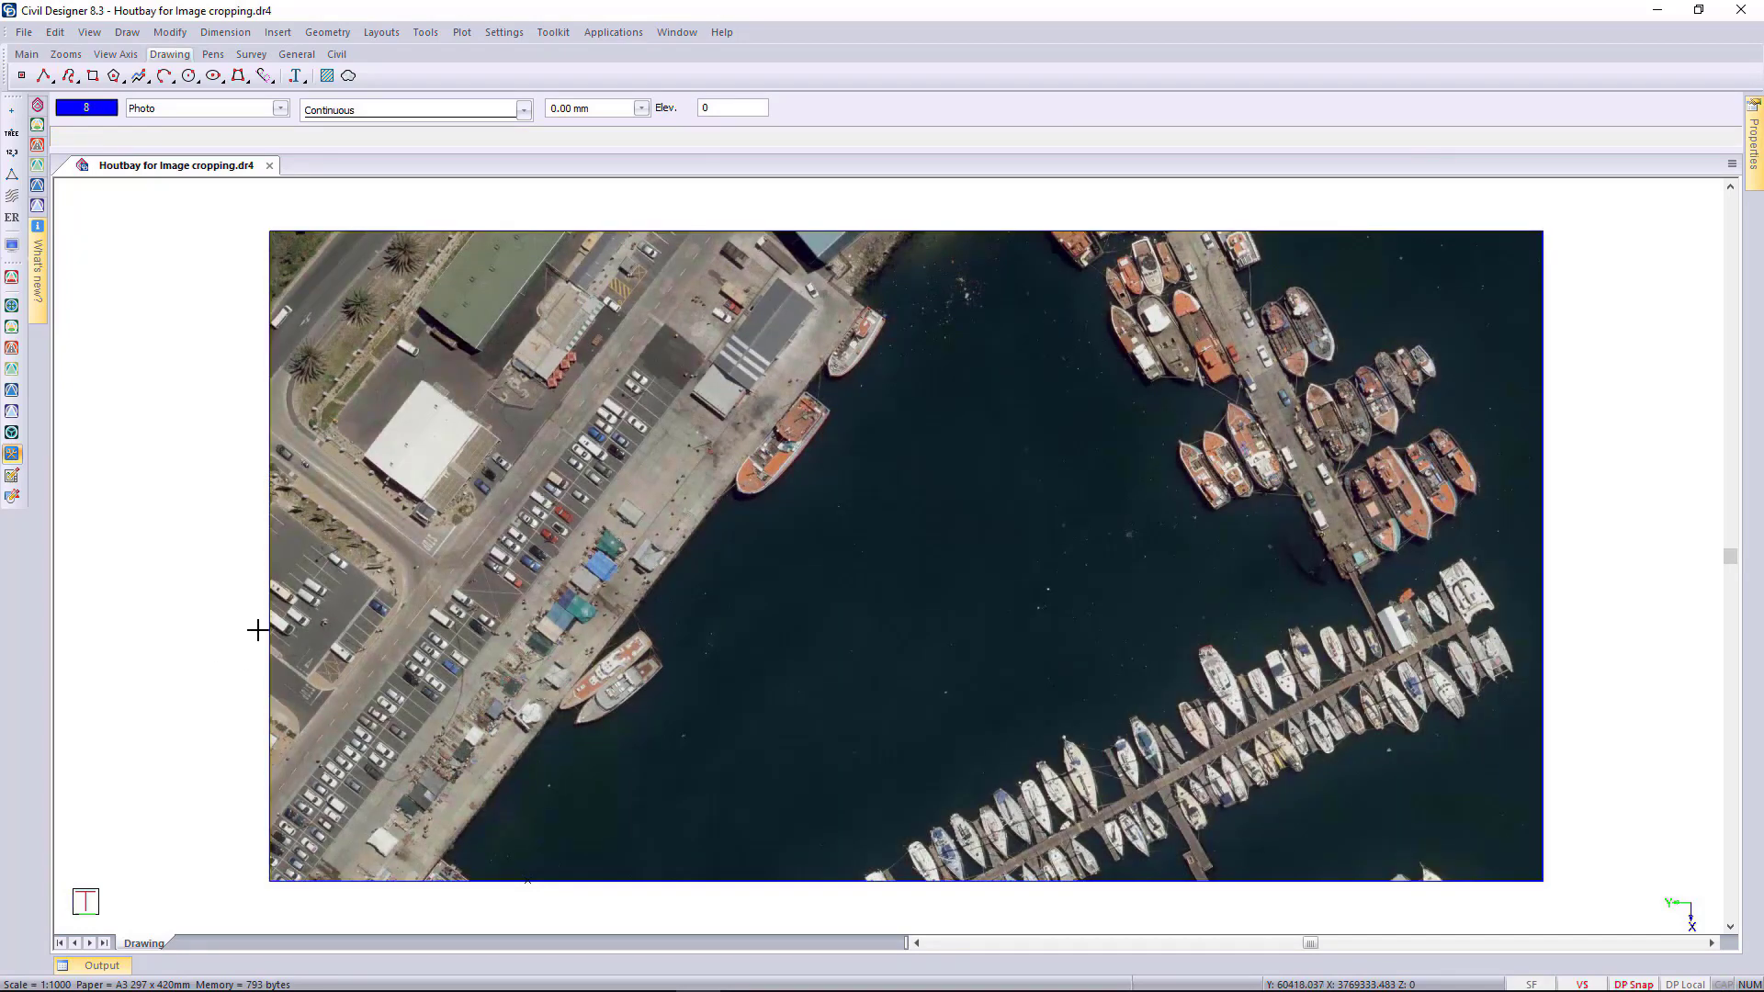
scroll(469, 665, down, 1)
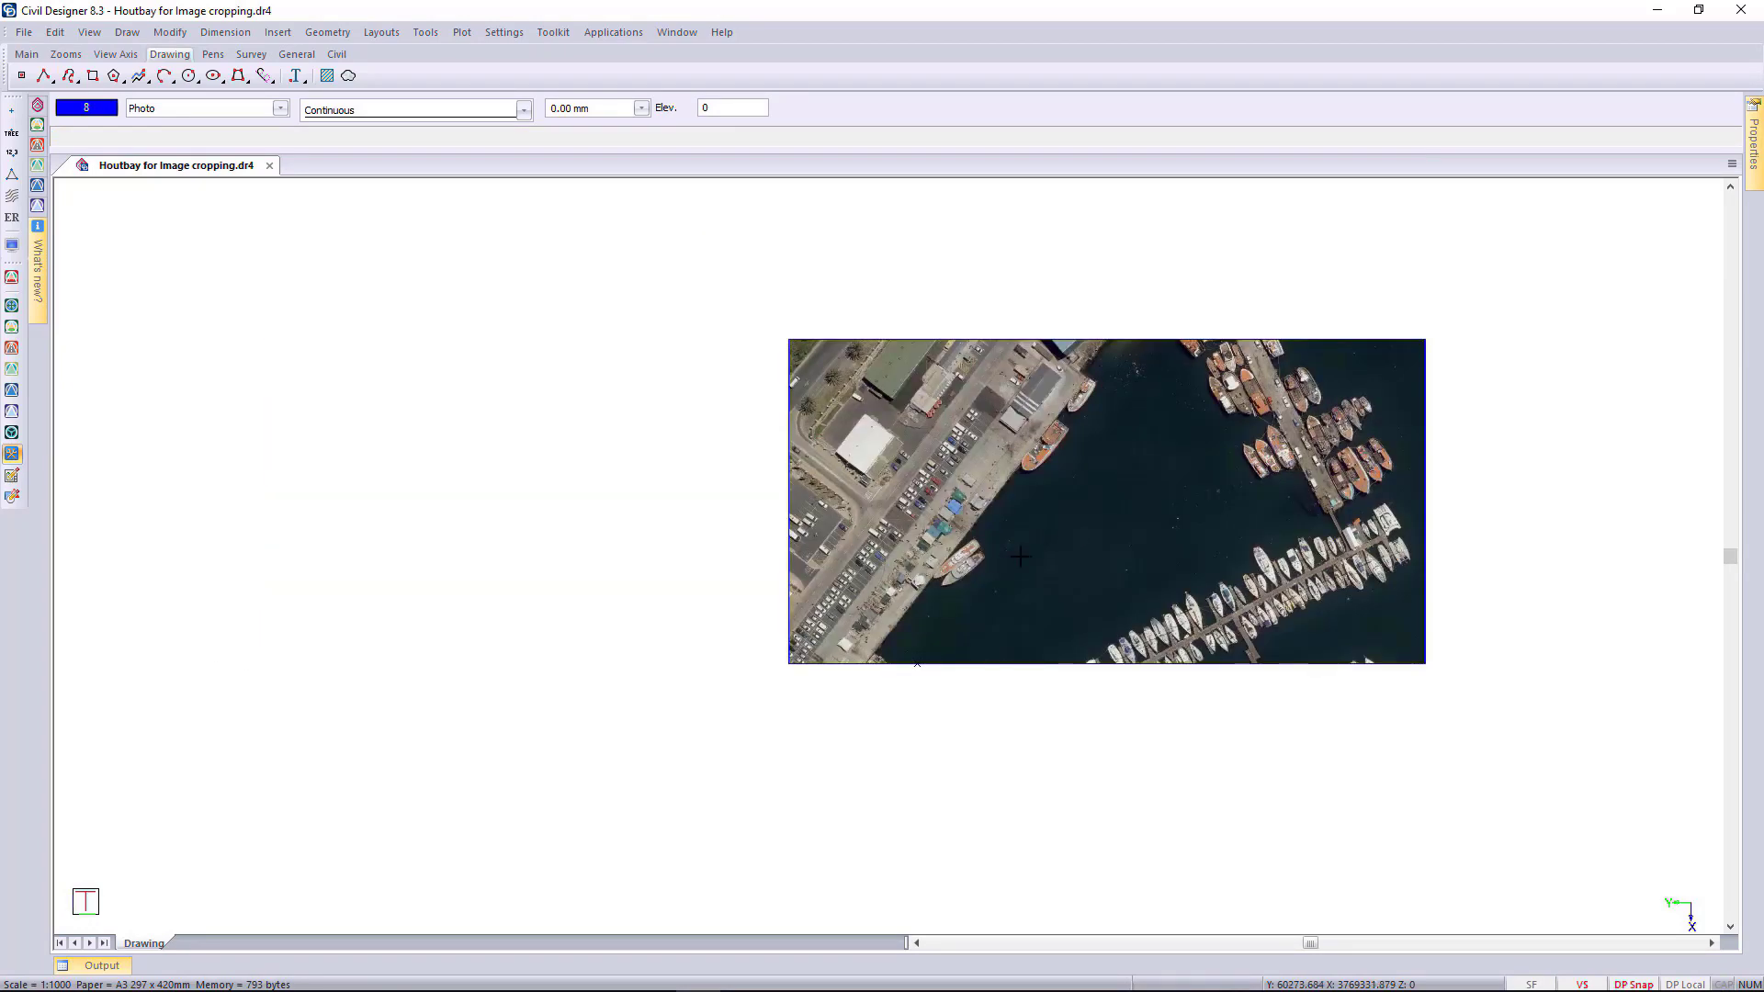
middle_drag(913, 577, 722, 619)
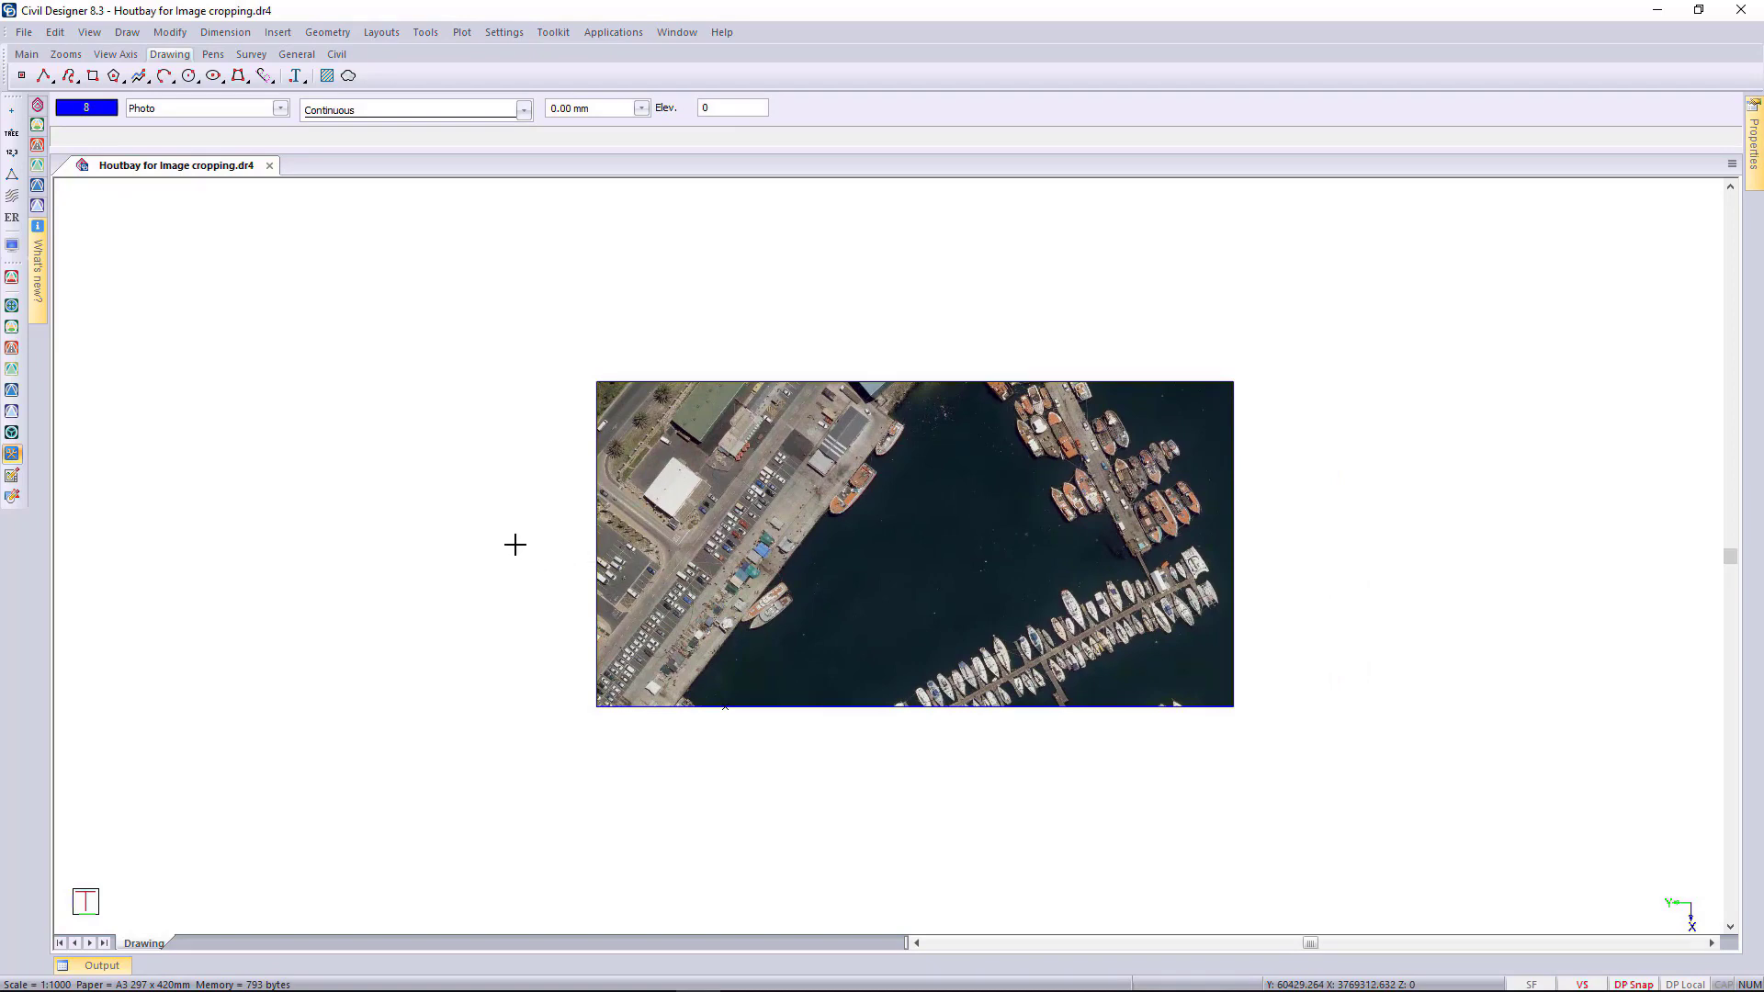
Undo the custom image clip and the rectangle drawn over the harbour
key(ctrl+z)
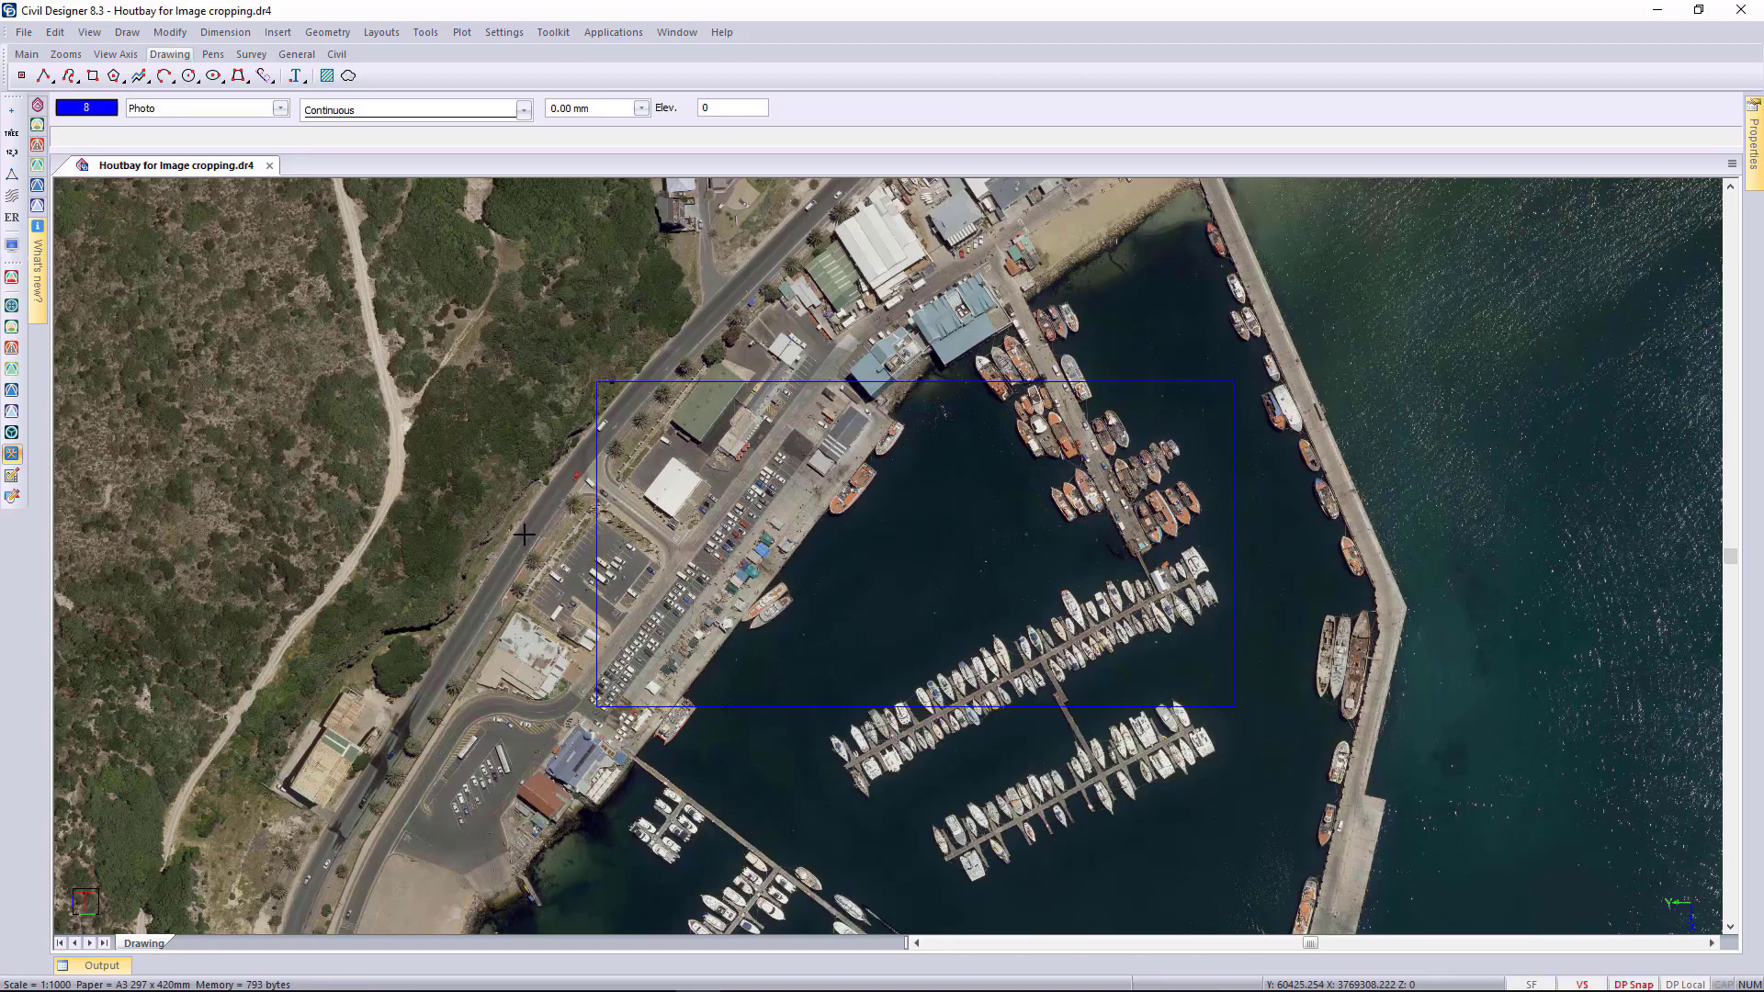
key(ctrl+z)
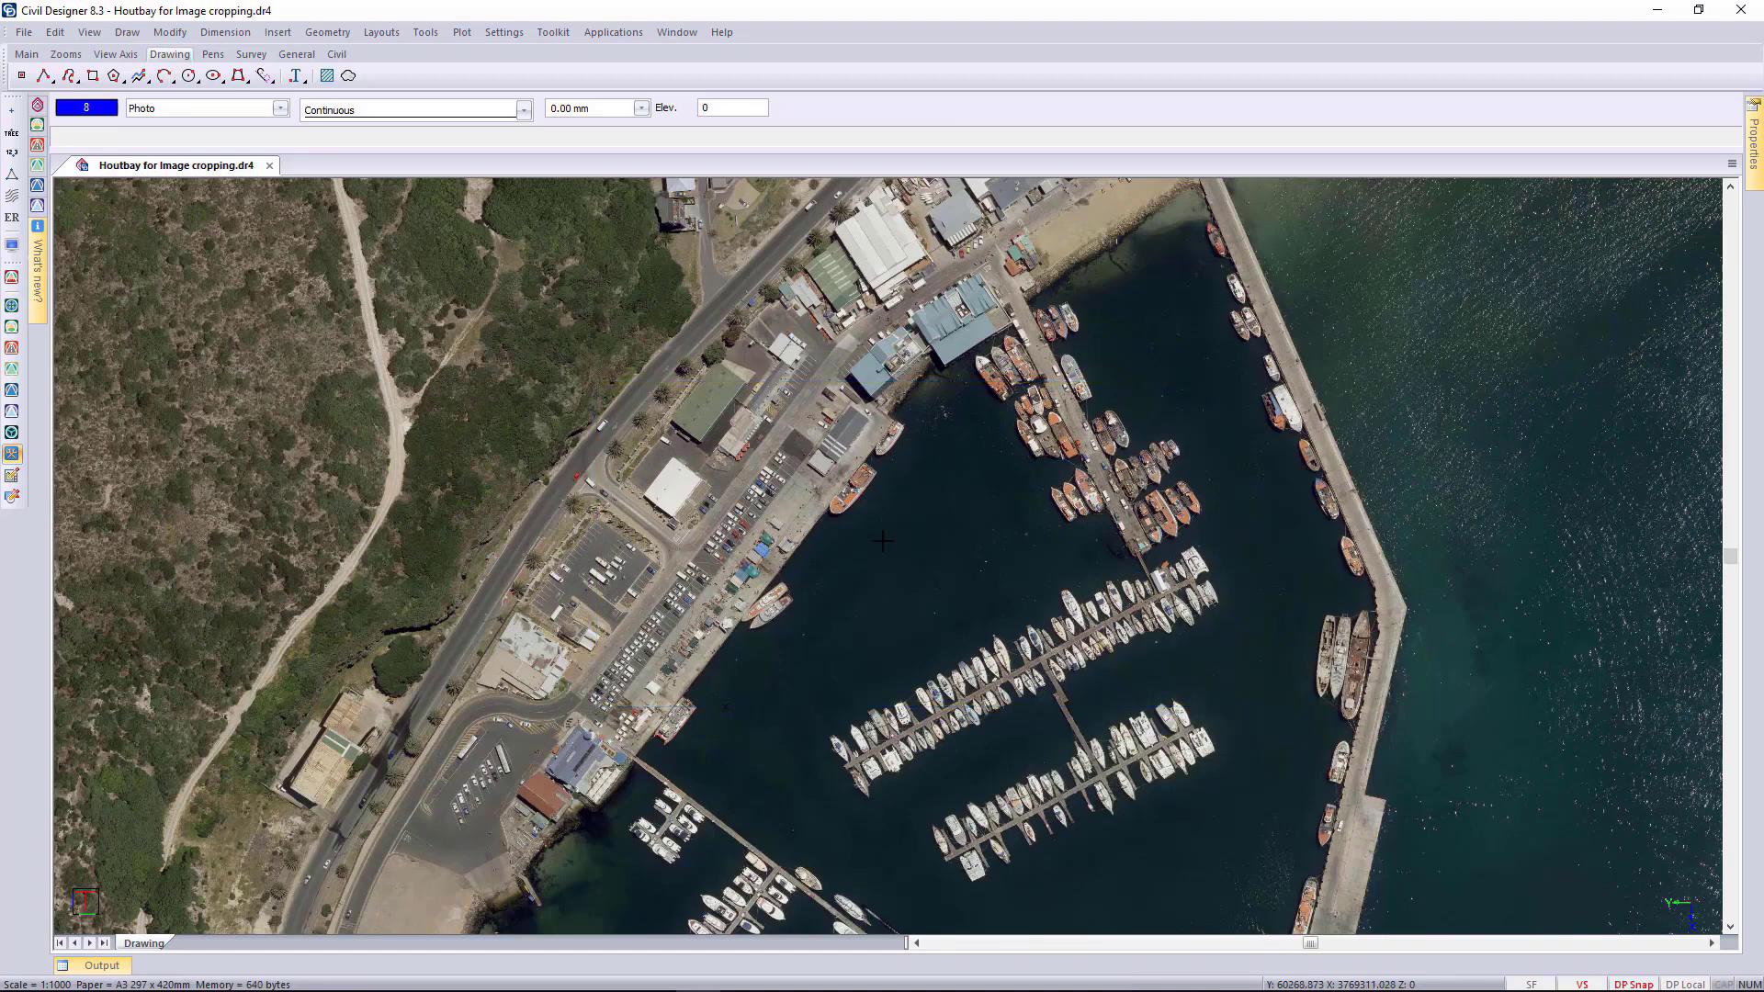
scroll(882, 541, down, 4)
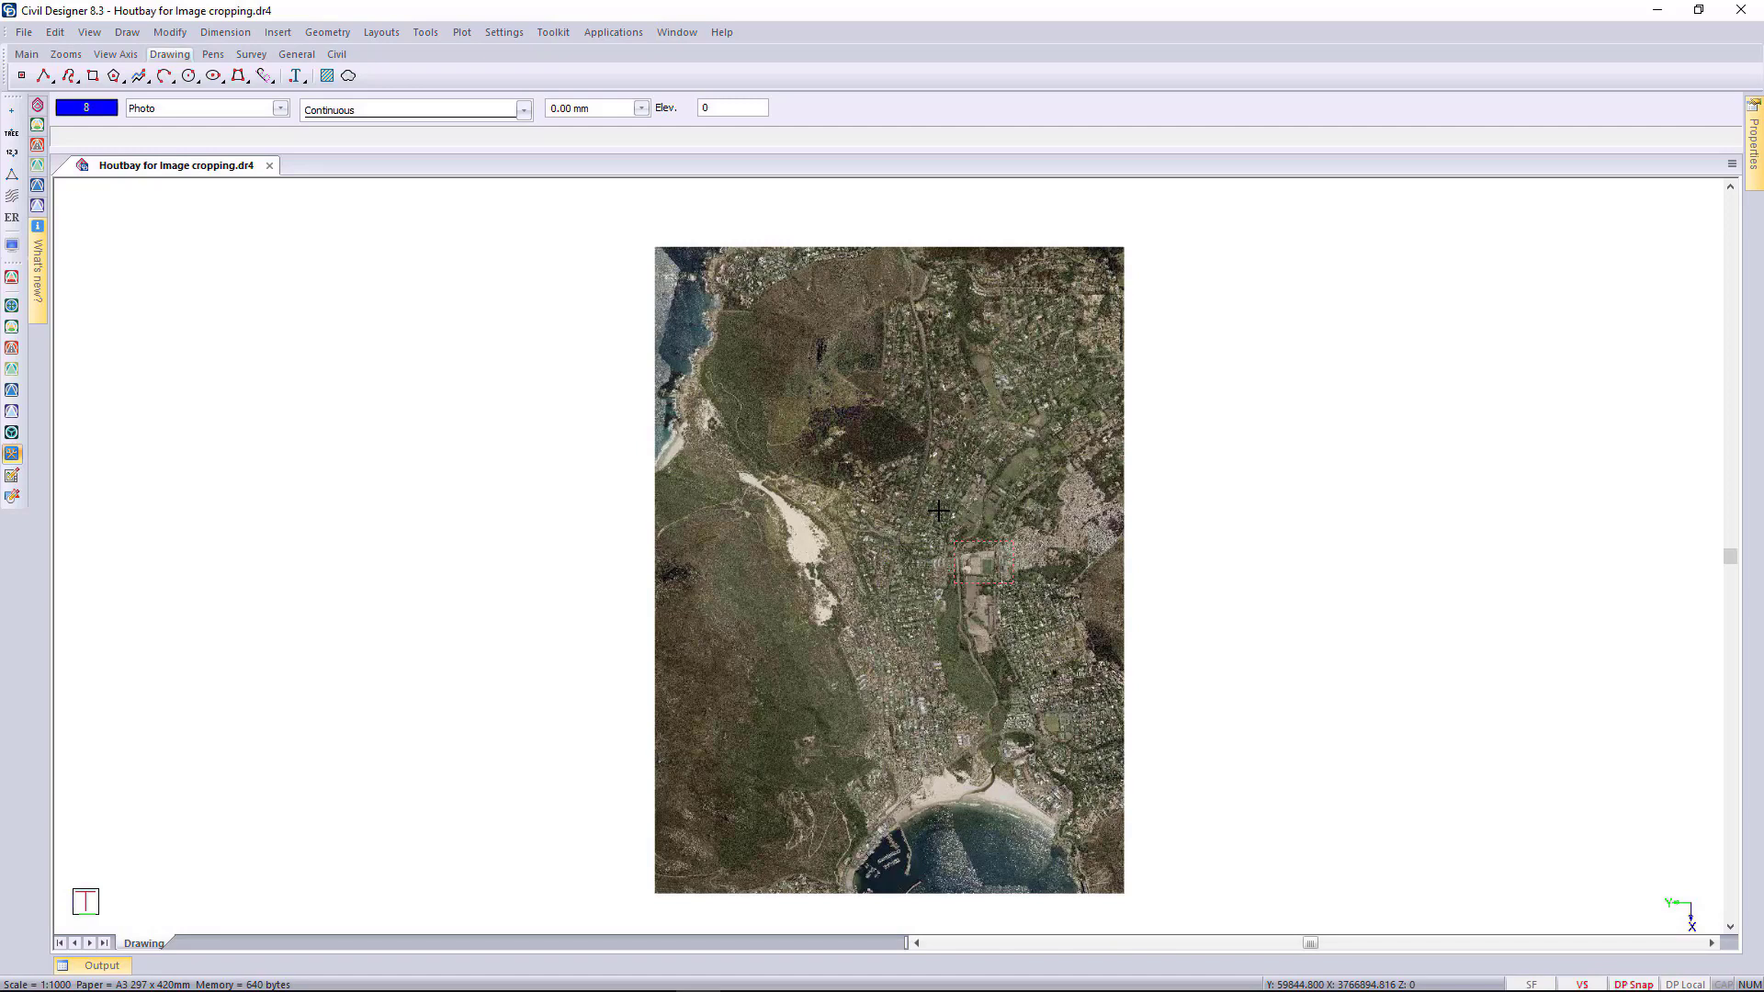
Save a cropped image of the area around the green soccer field as a JPEG file named Soccer field
middle_click(930, 599)
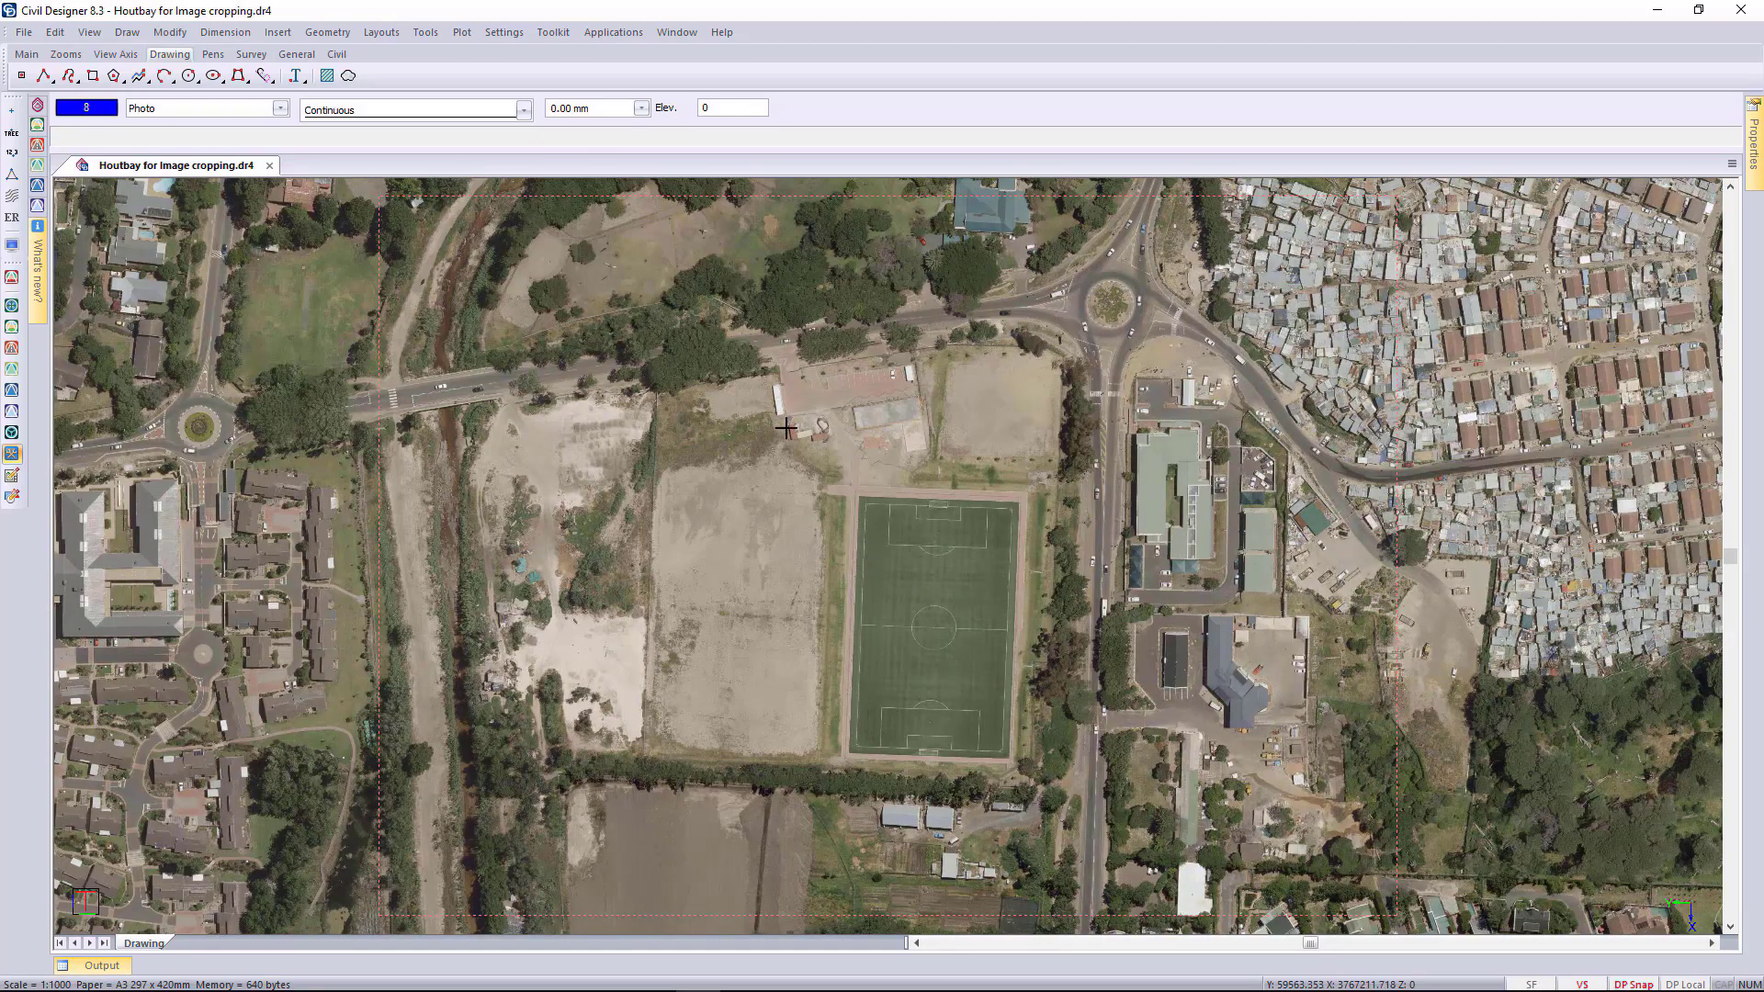
right_click(785, 292)
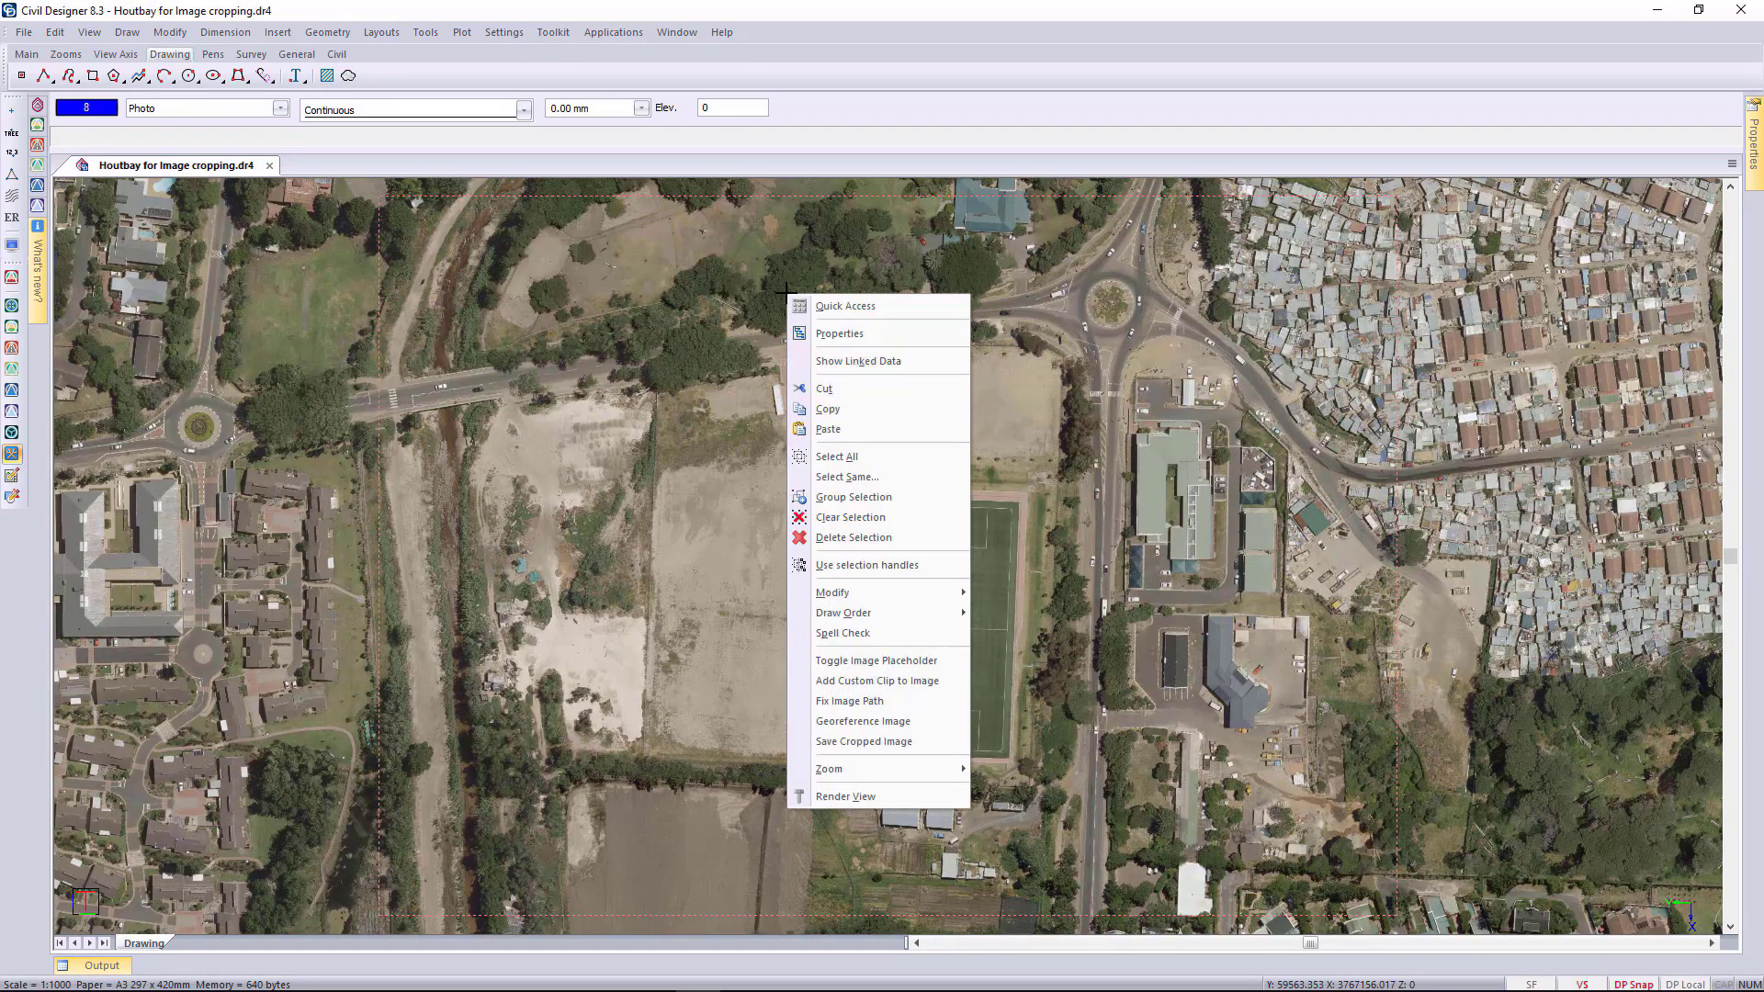
click(883, 750)
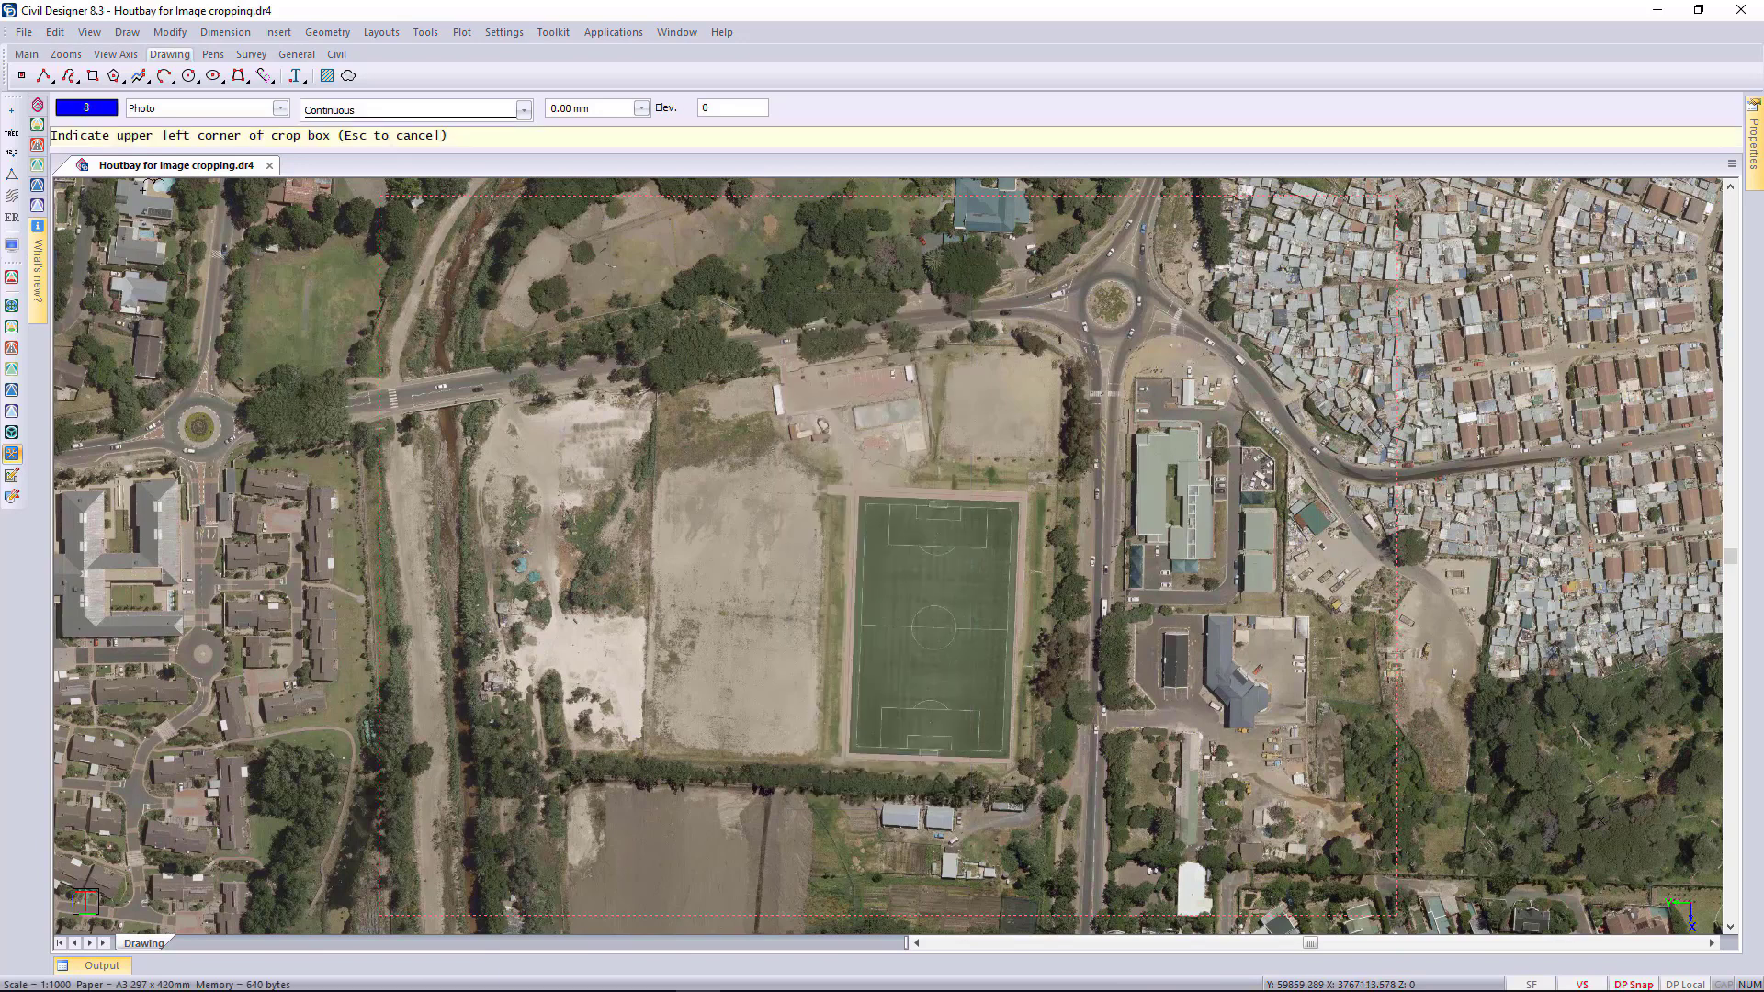
click(125, 230)
click(185, 154)
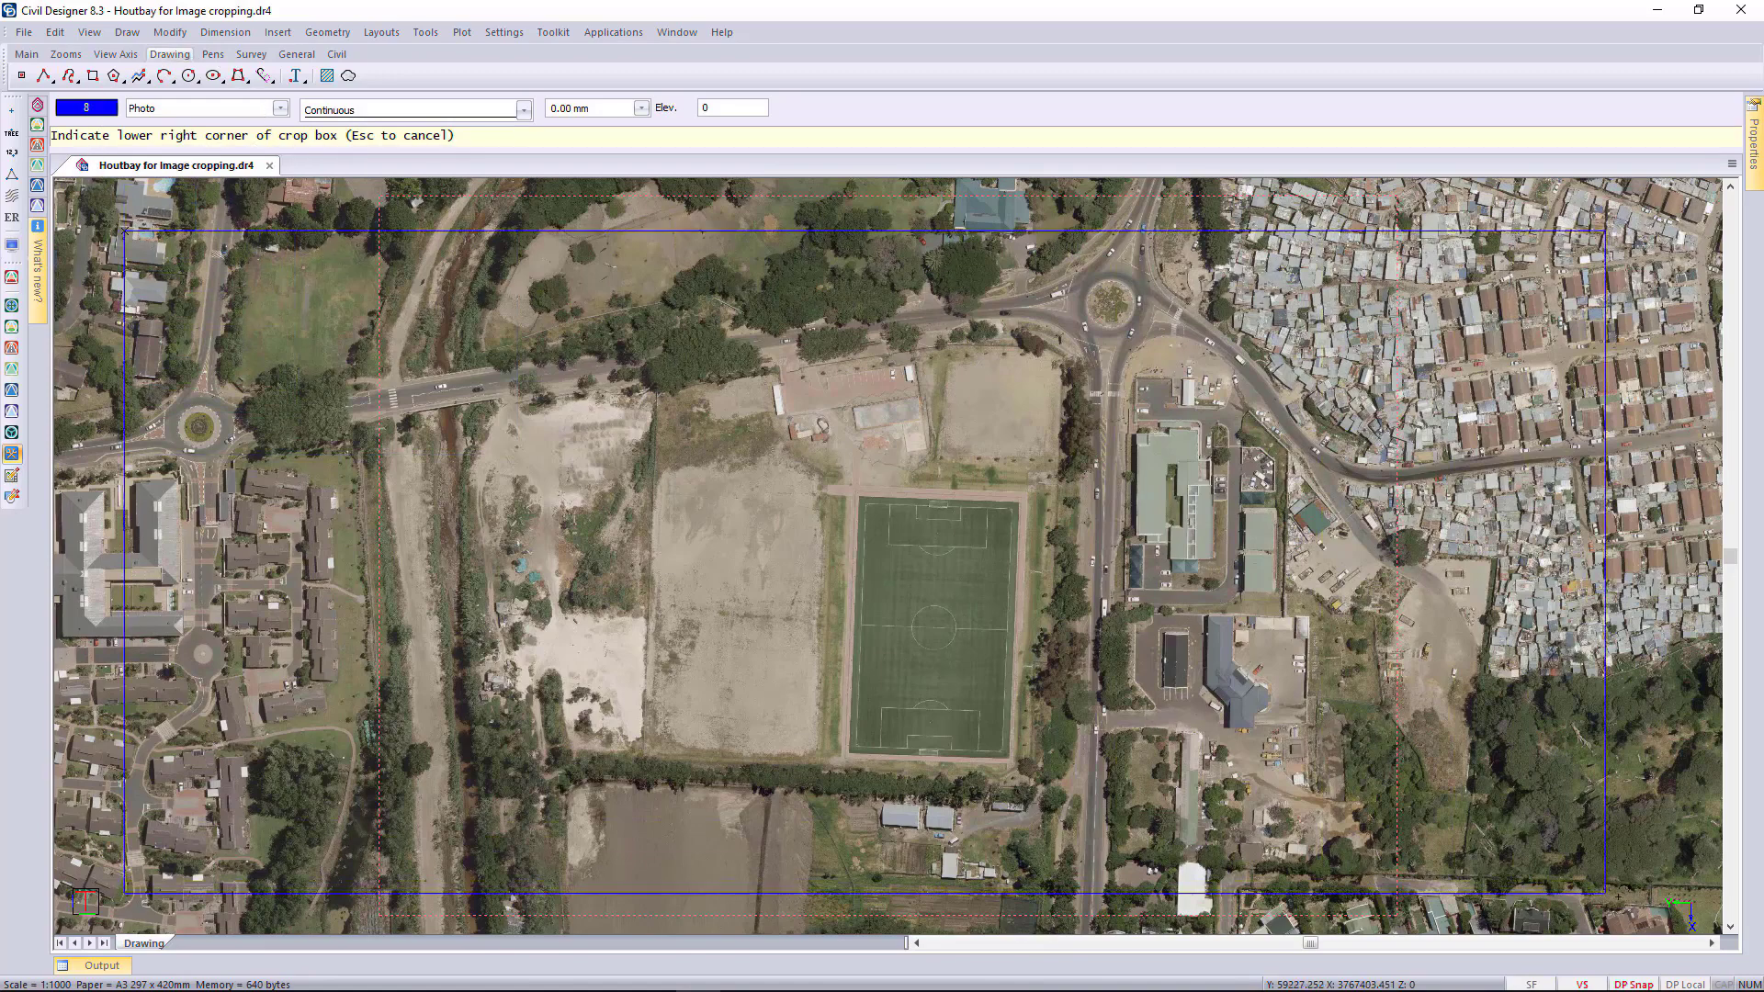
click(1629, 897)
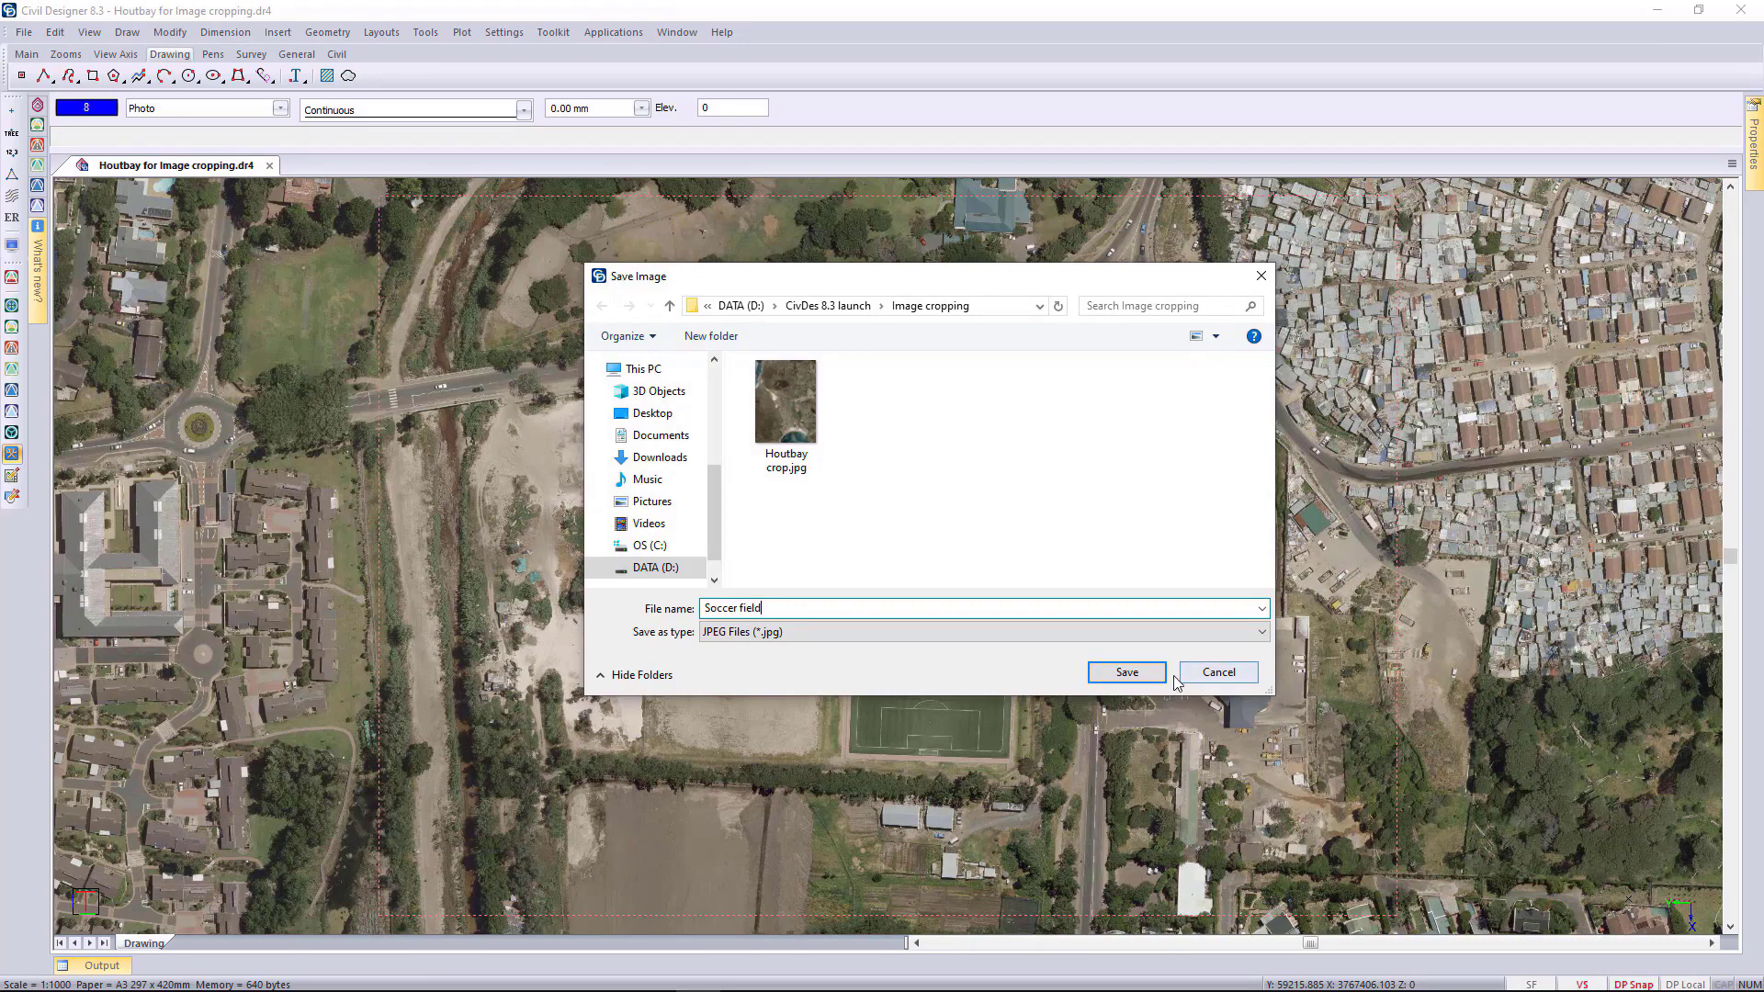
click(1134, 679)
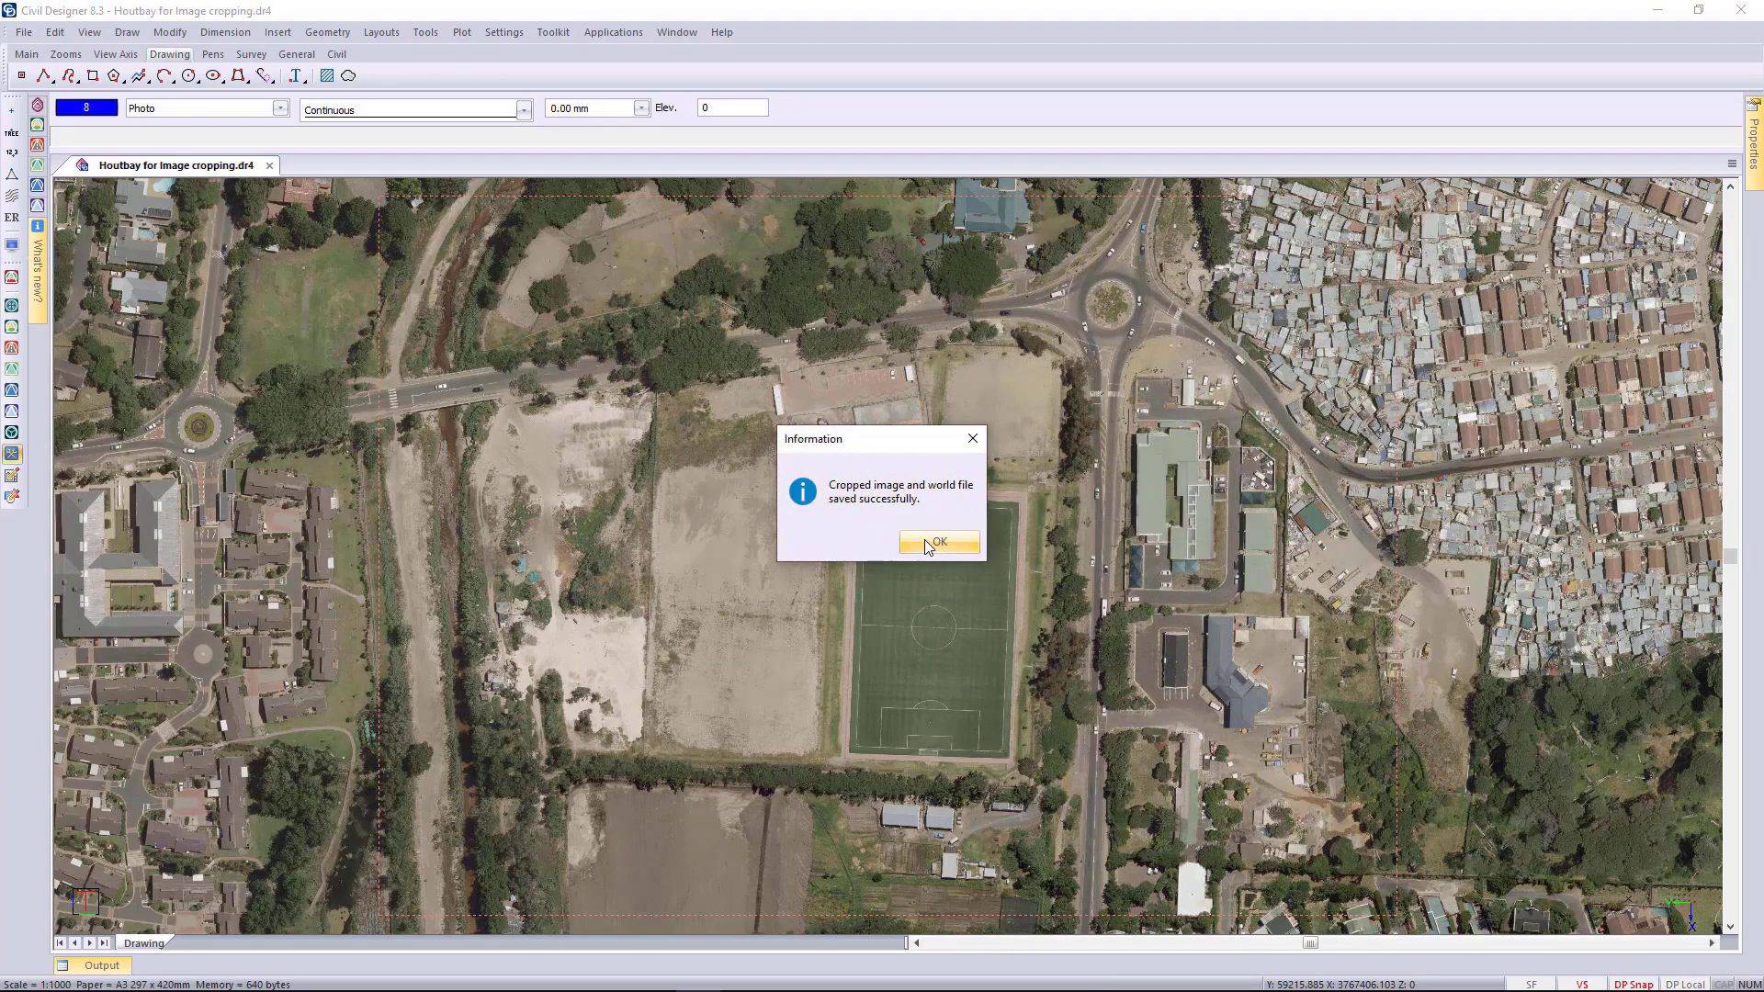
click(927, 547)
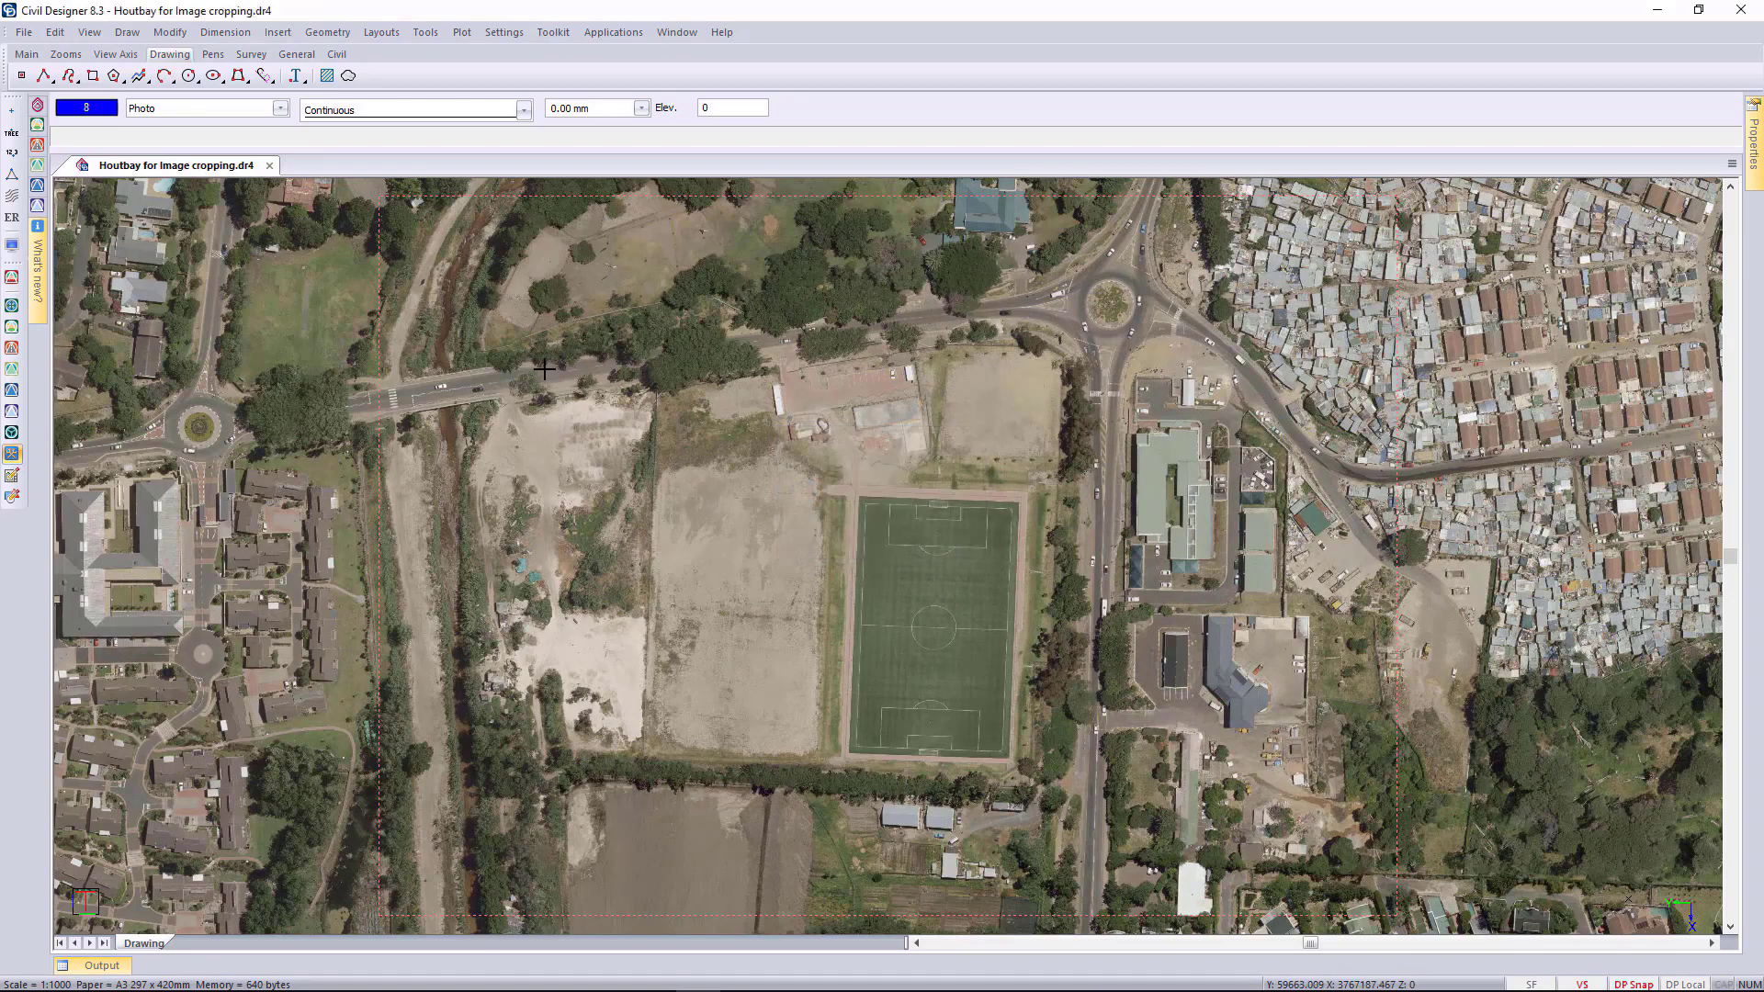
Insert the image Soccer field.jpg from the Image cropping folder into the drawing at its georeferenced position
click(282, 35)
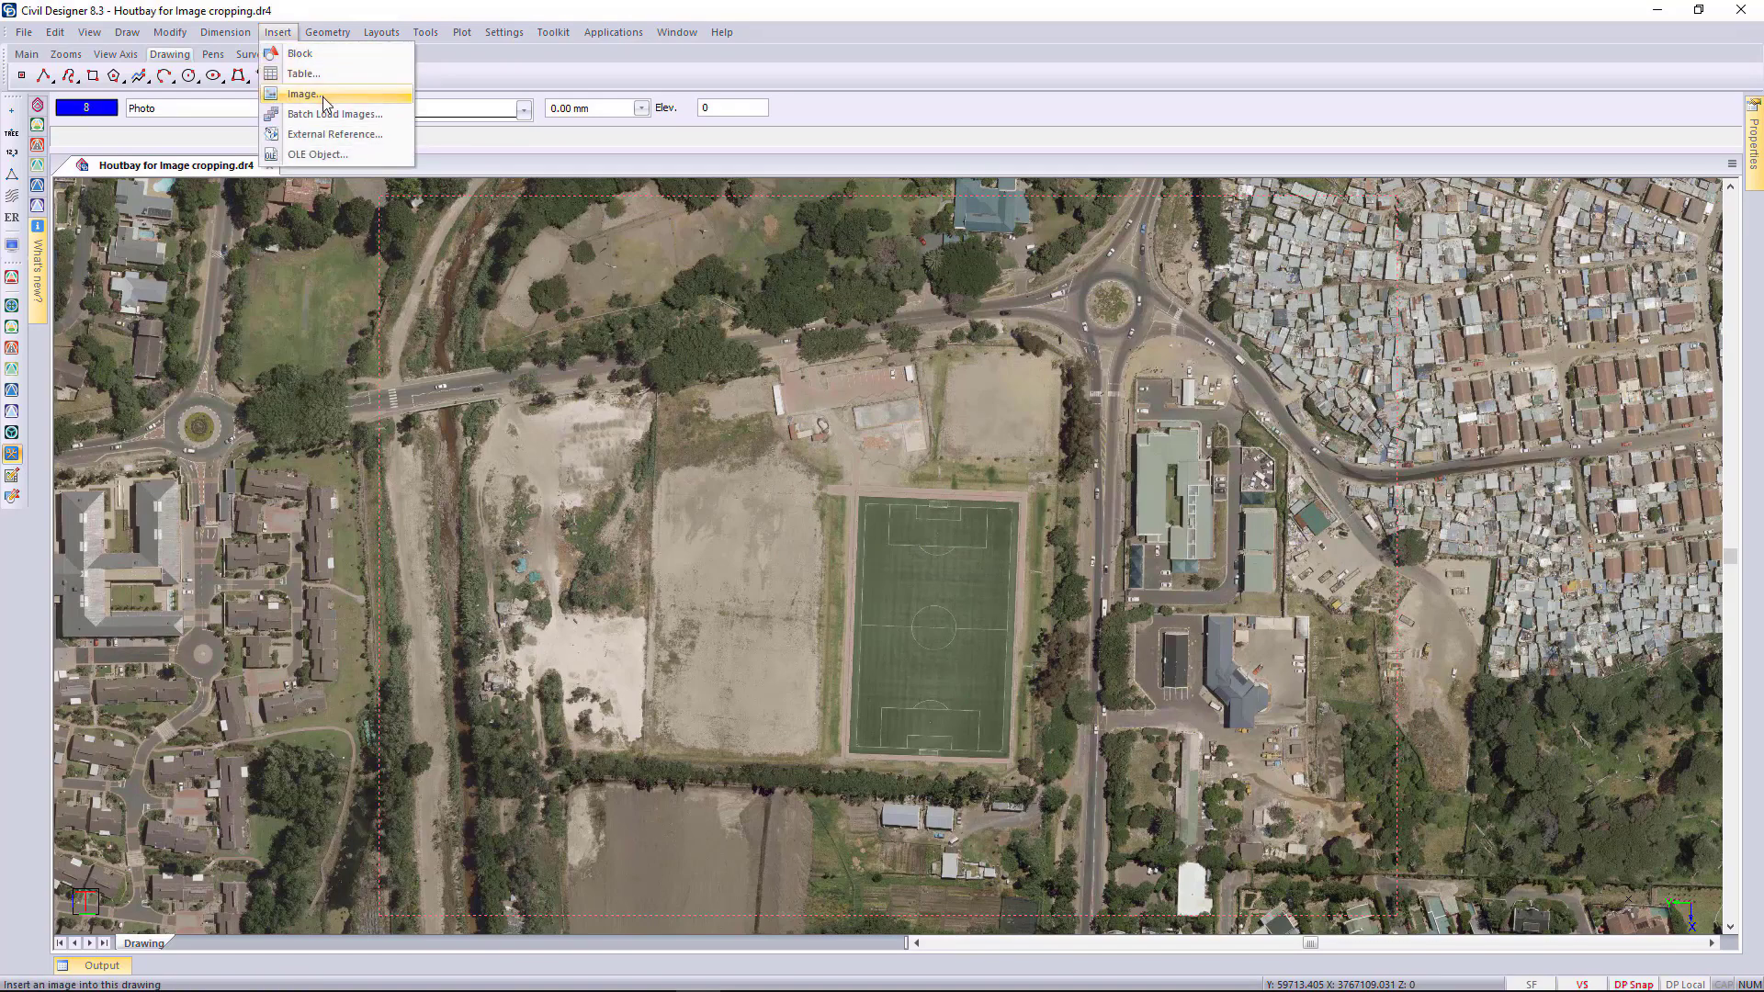
click(303, 93)
click(952, 449)
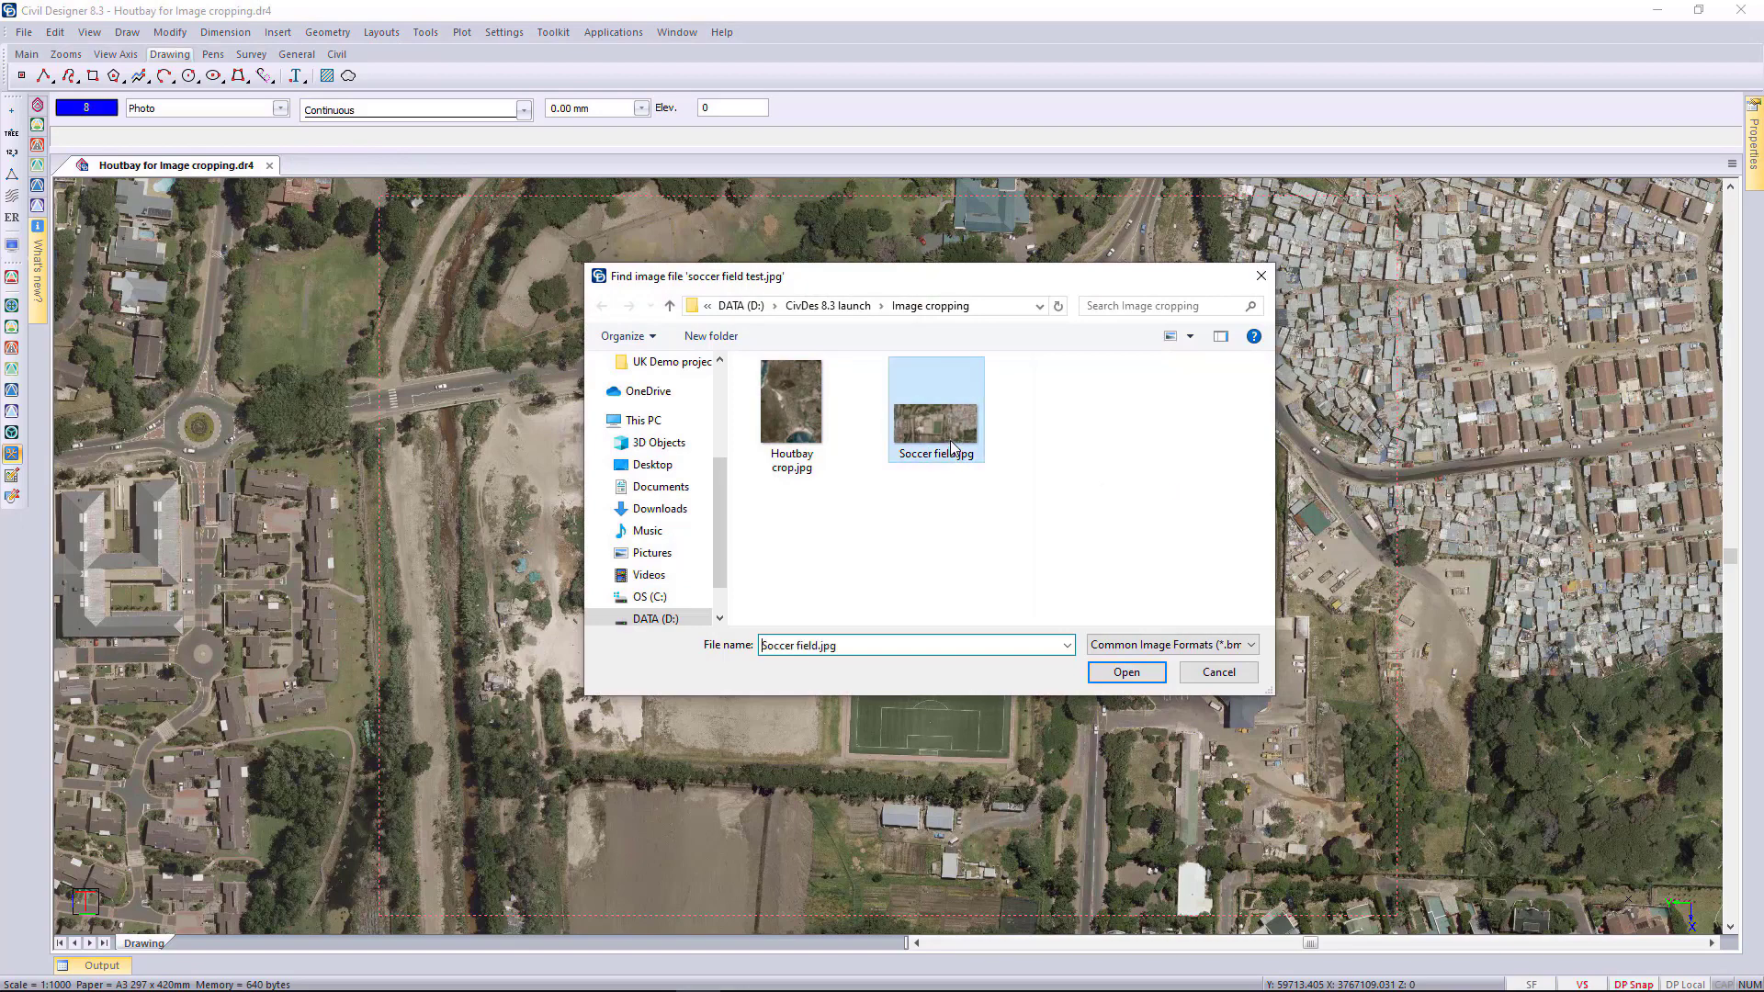
double_click(953, 448)
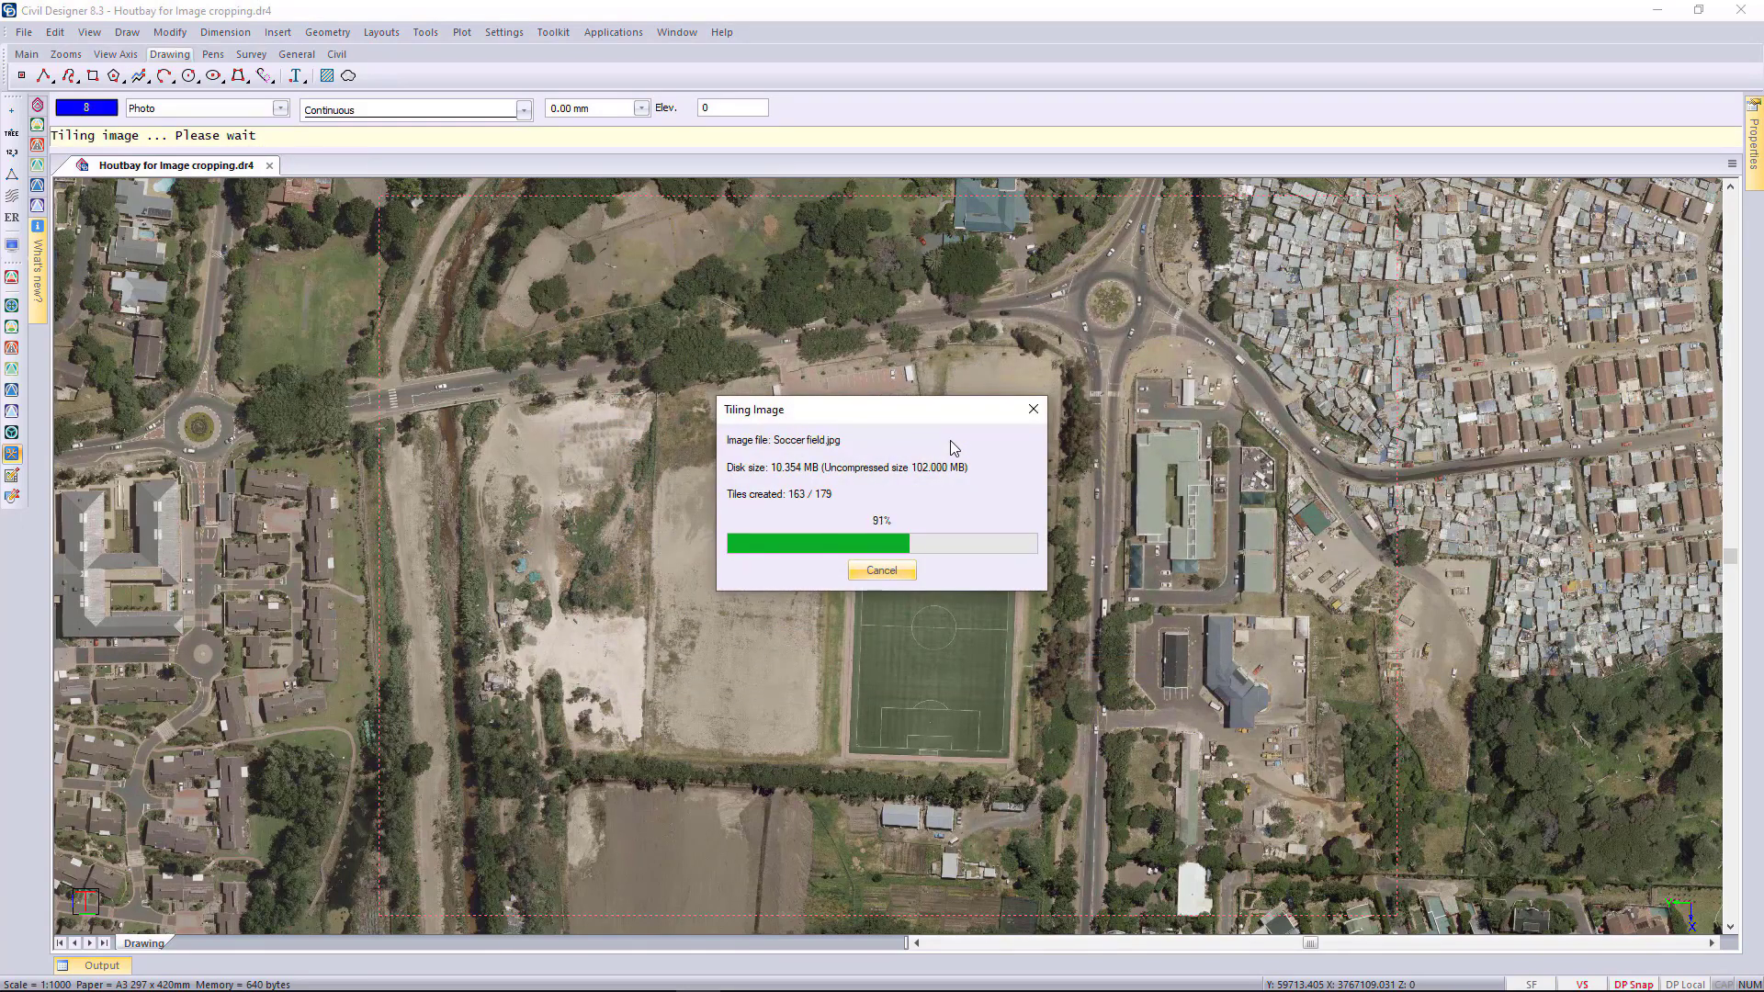
click(952, 551)
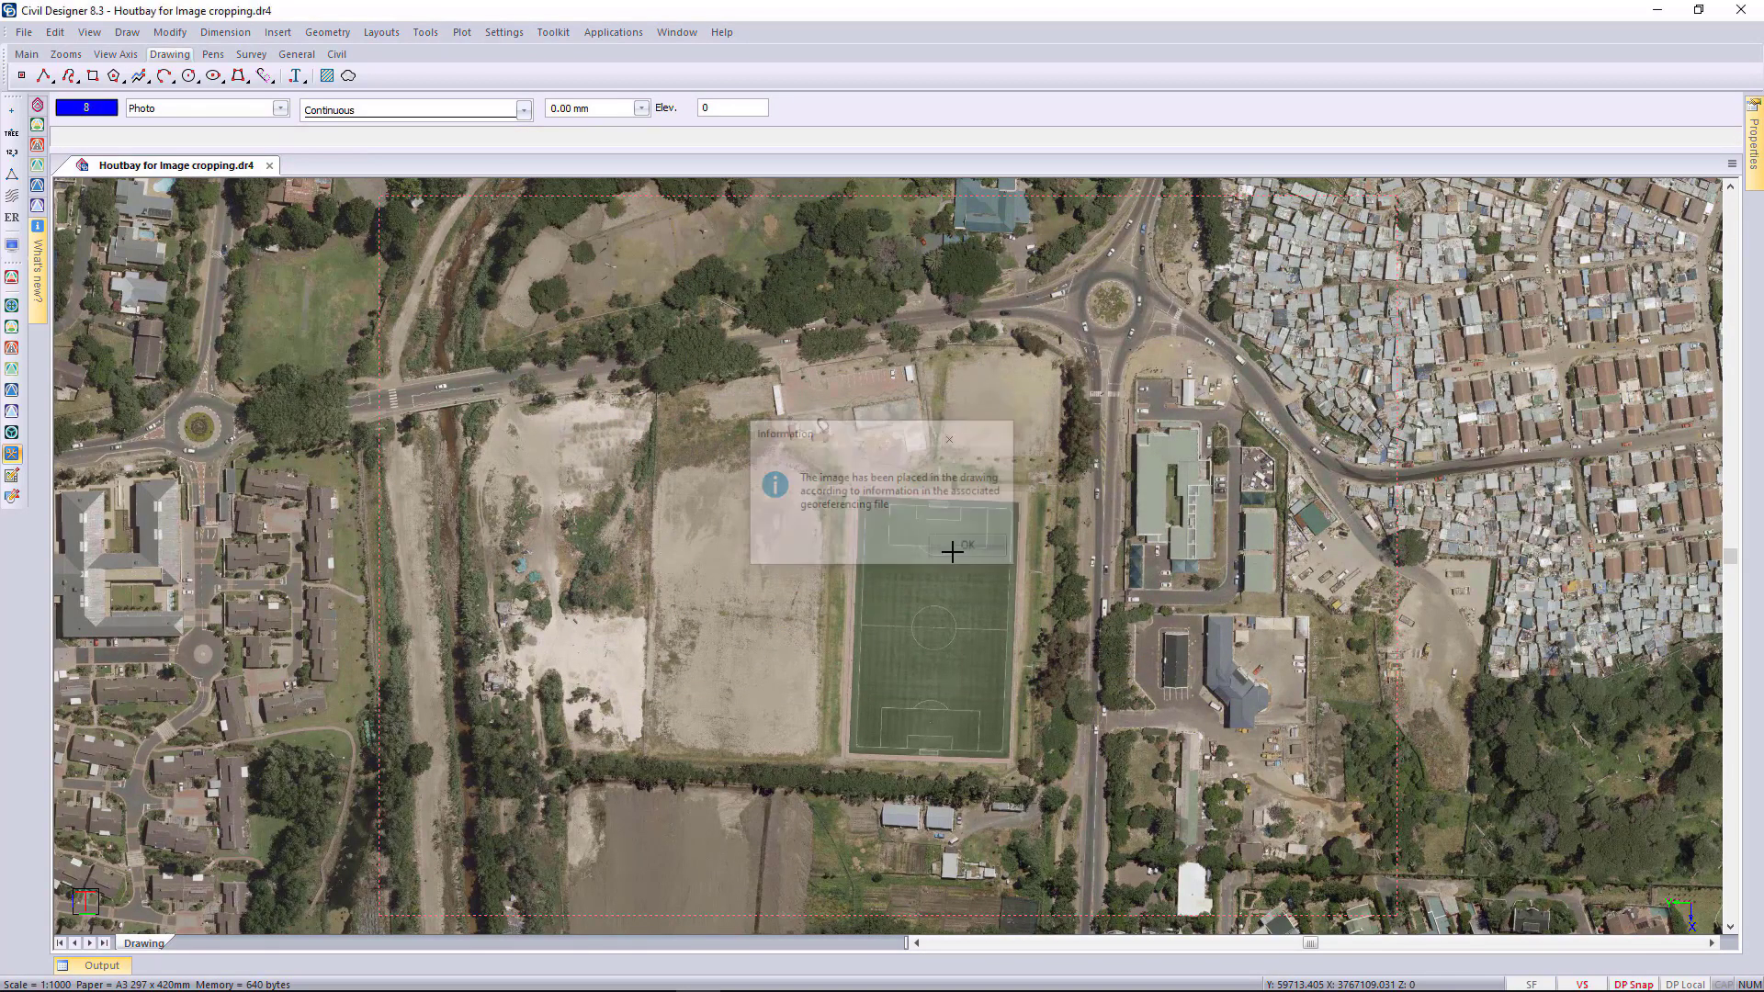
Examine how the edges of the inserted soccer field image line up with the surrounding original aerial photo
scroll(933, 529, down, 2)
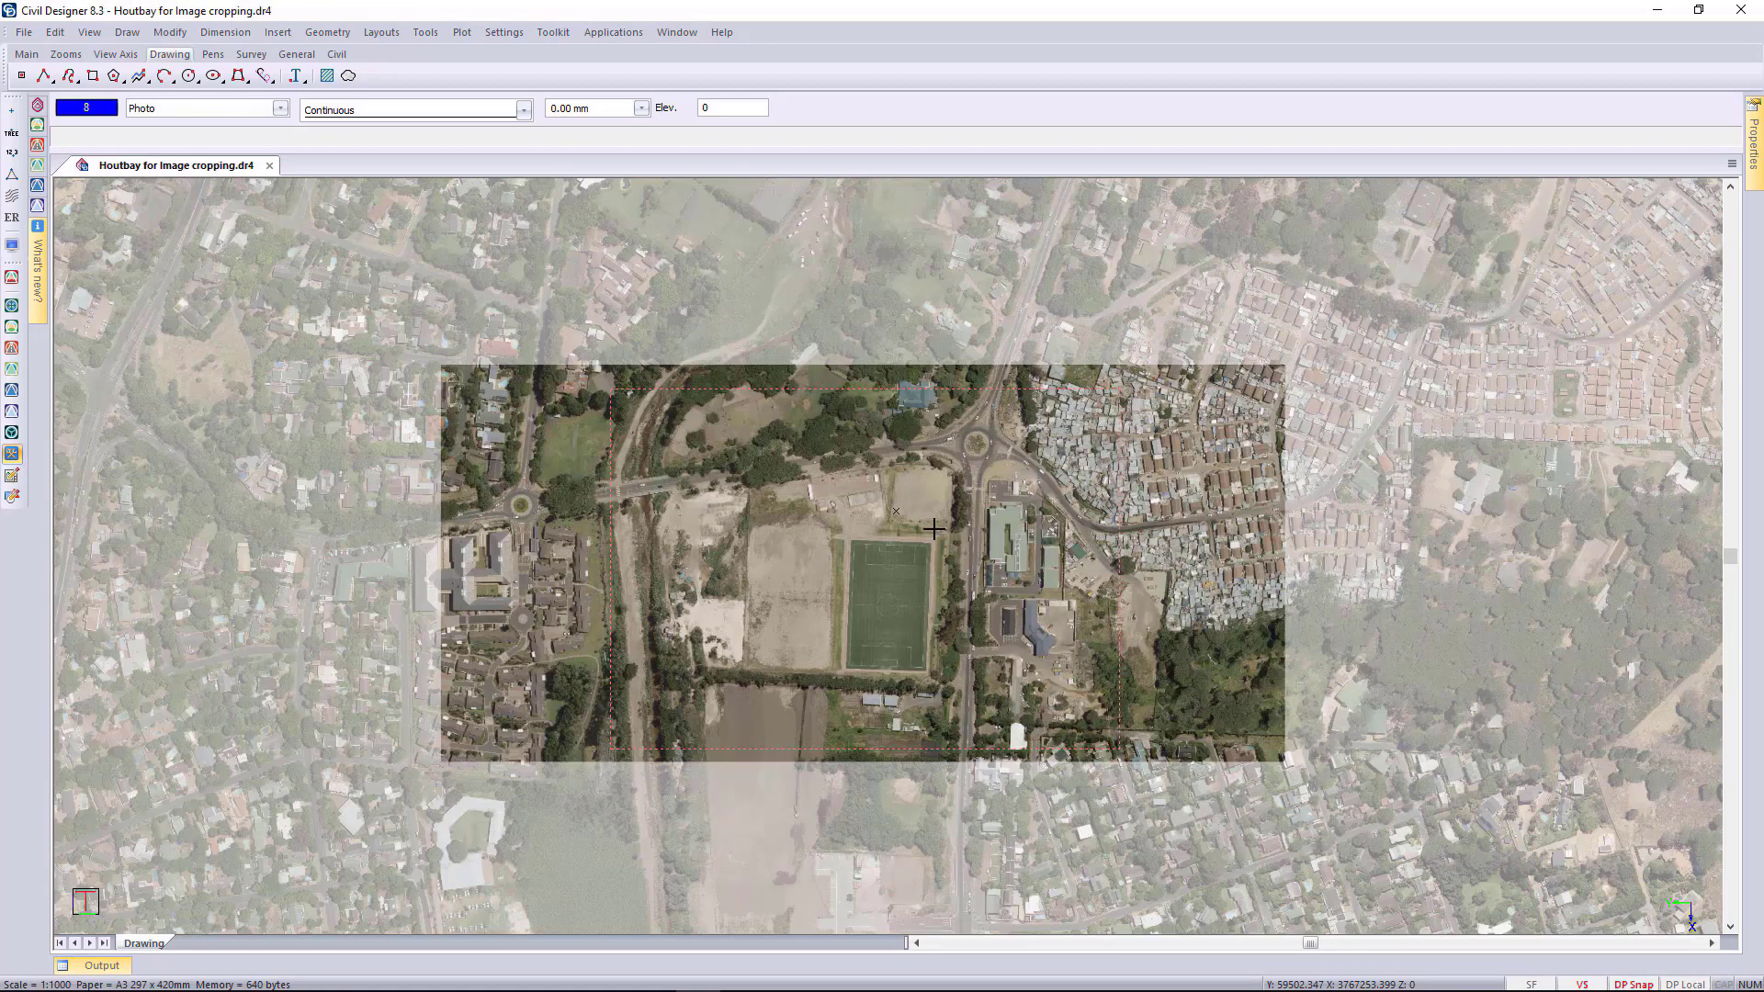
scroll(438, 533, up, 2)
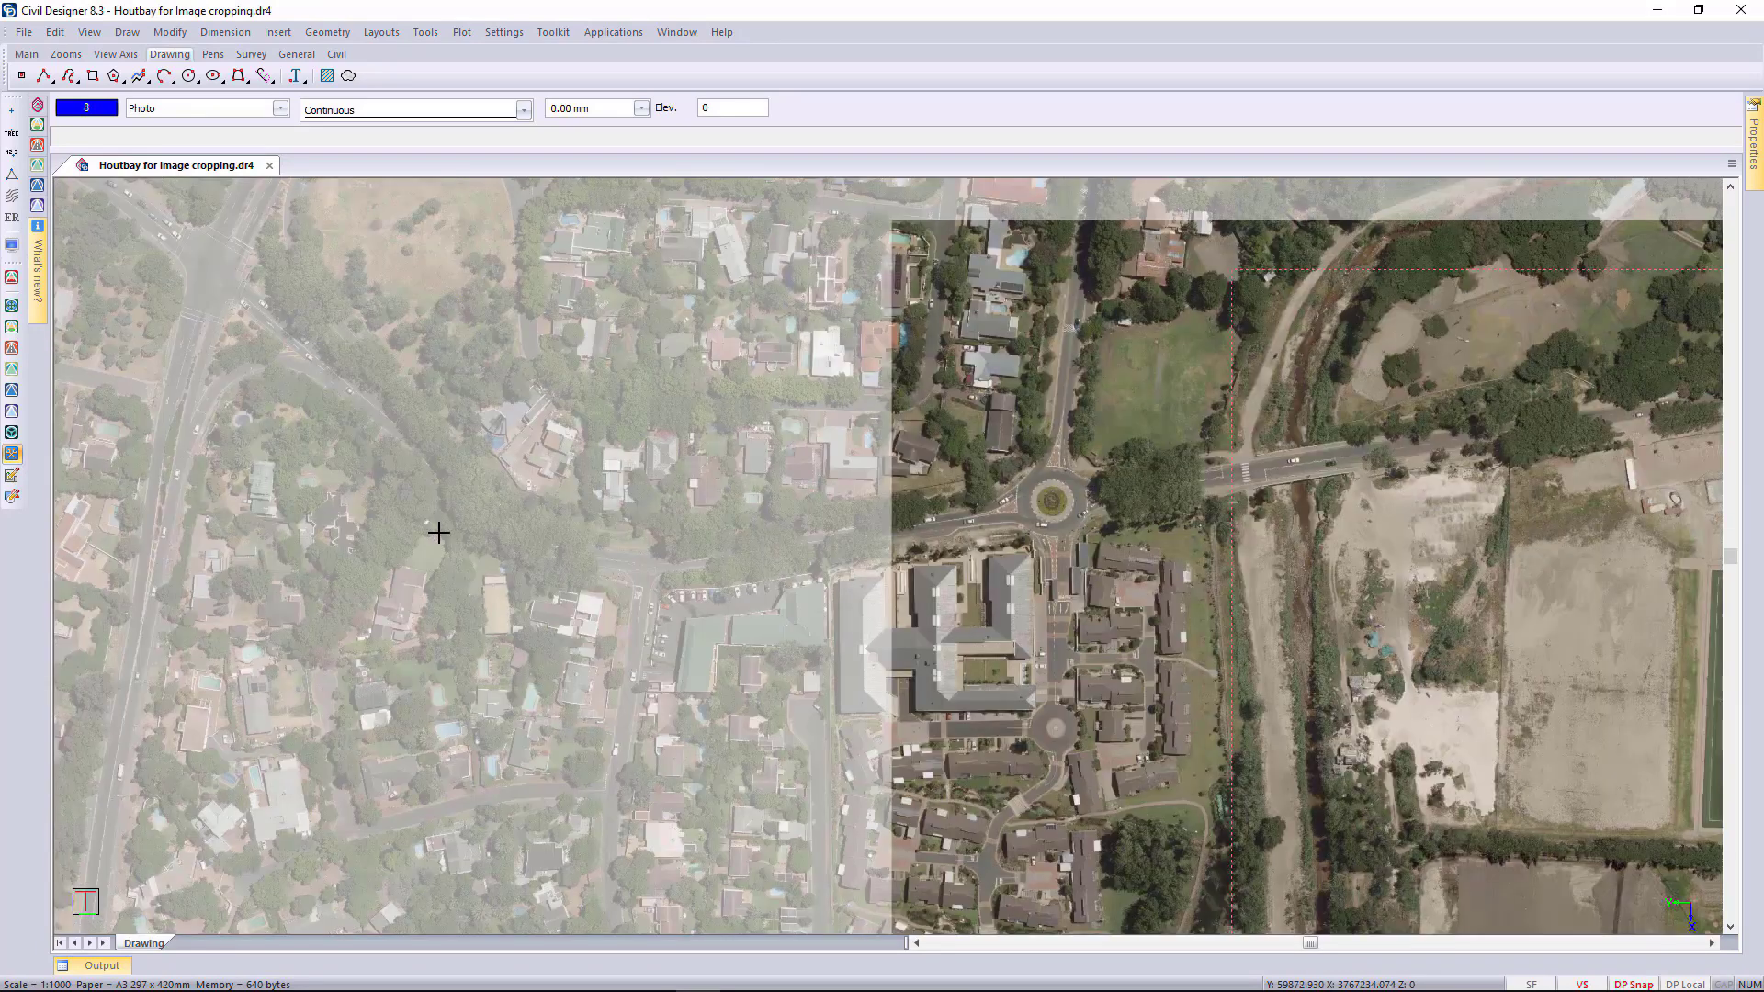
scroll(887, 551, up, 4)
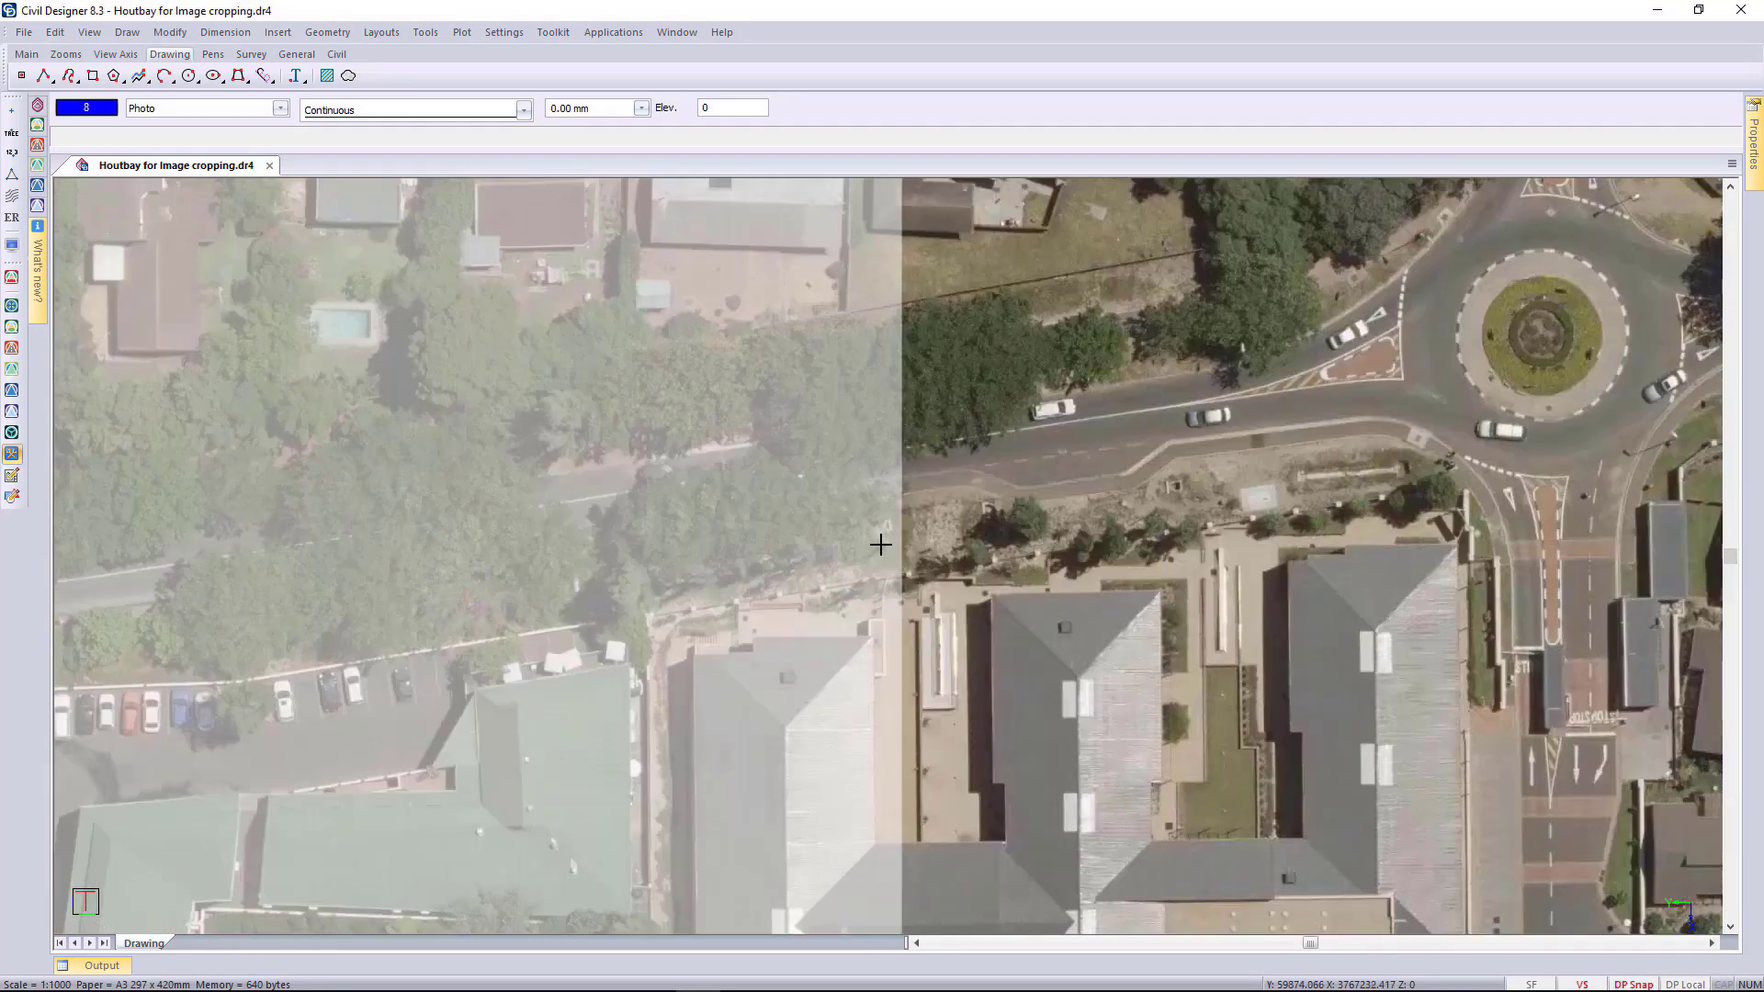
scroll(888, 556, down, 2)
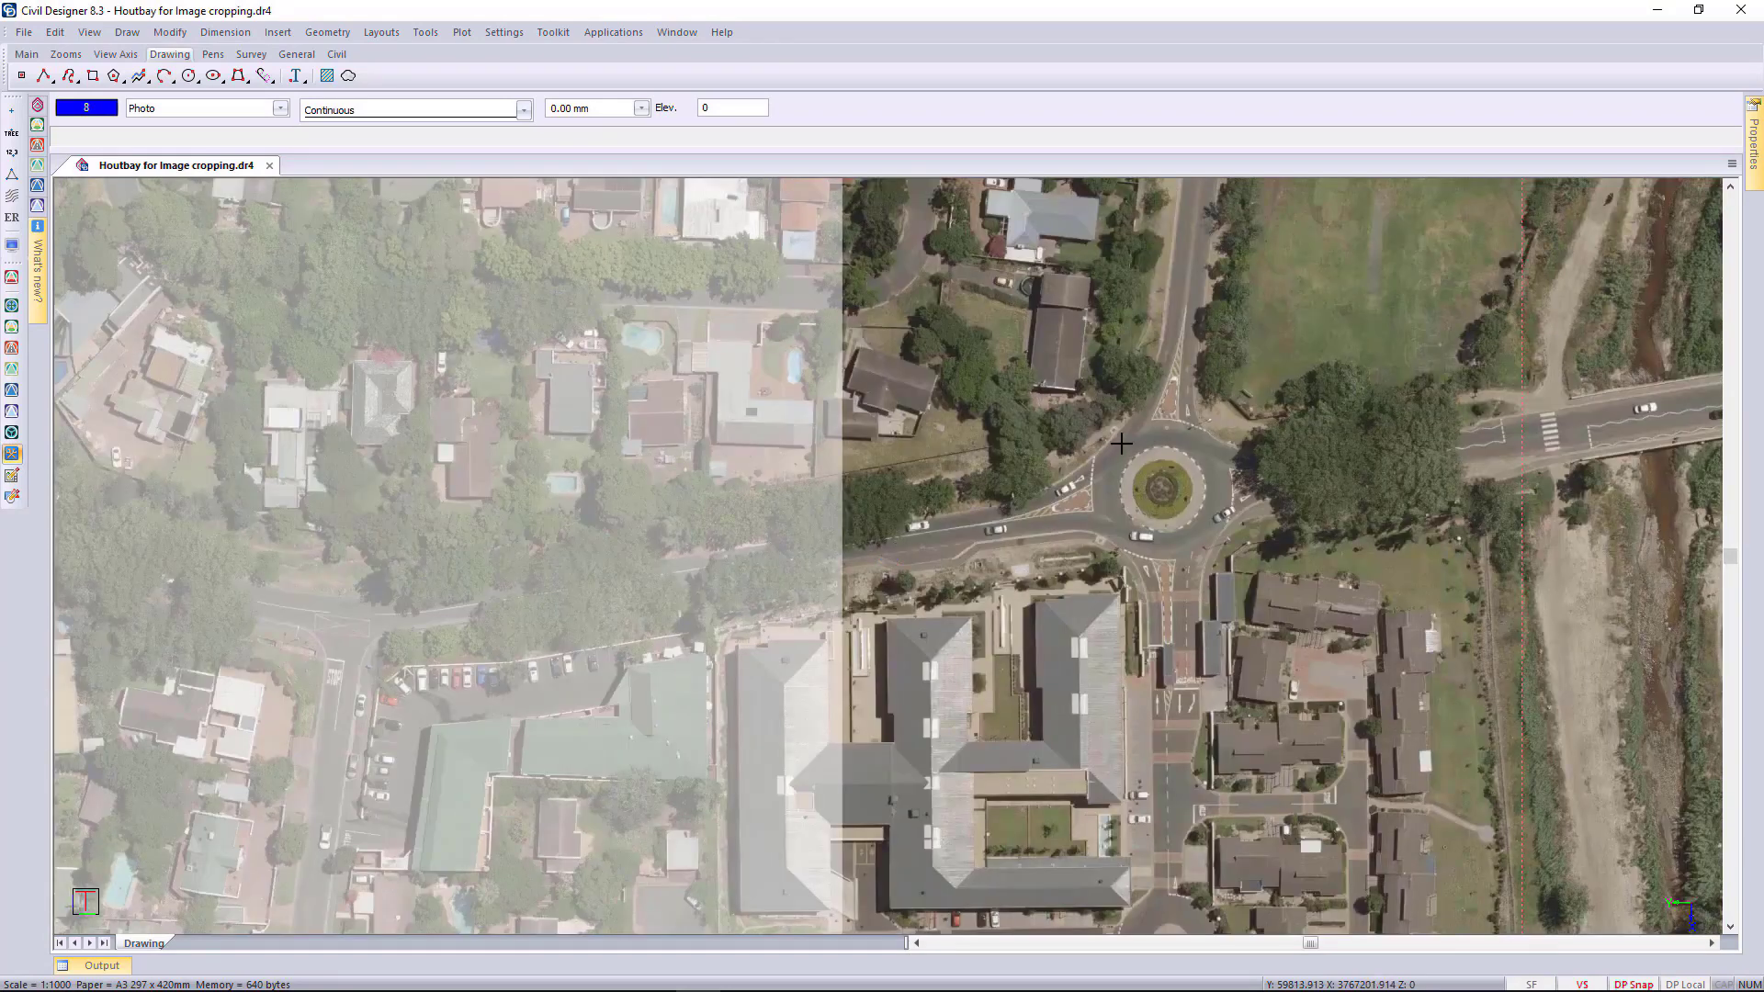
scroll(858, 307, up, 2)
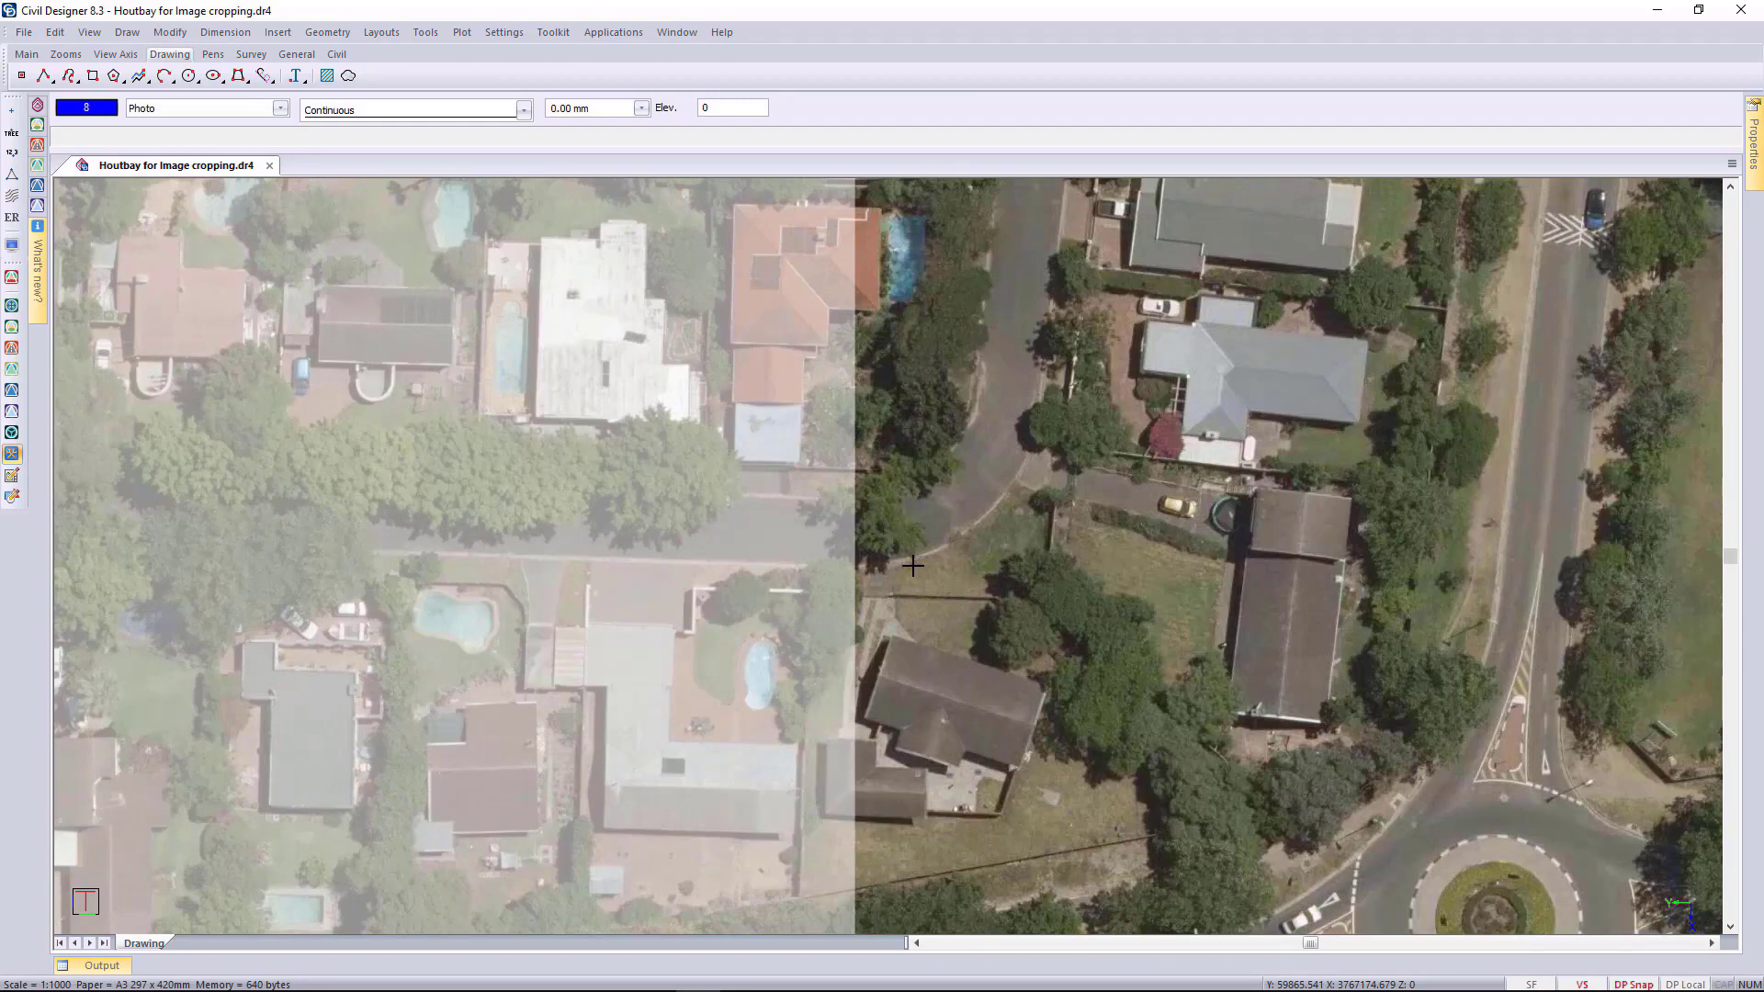
scroll(913, 565, down, 2)
scroll(900, 554, up, 2)
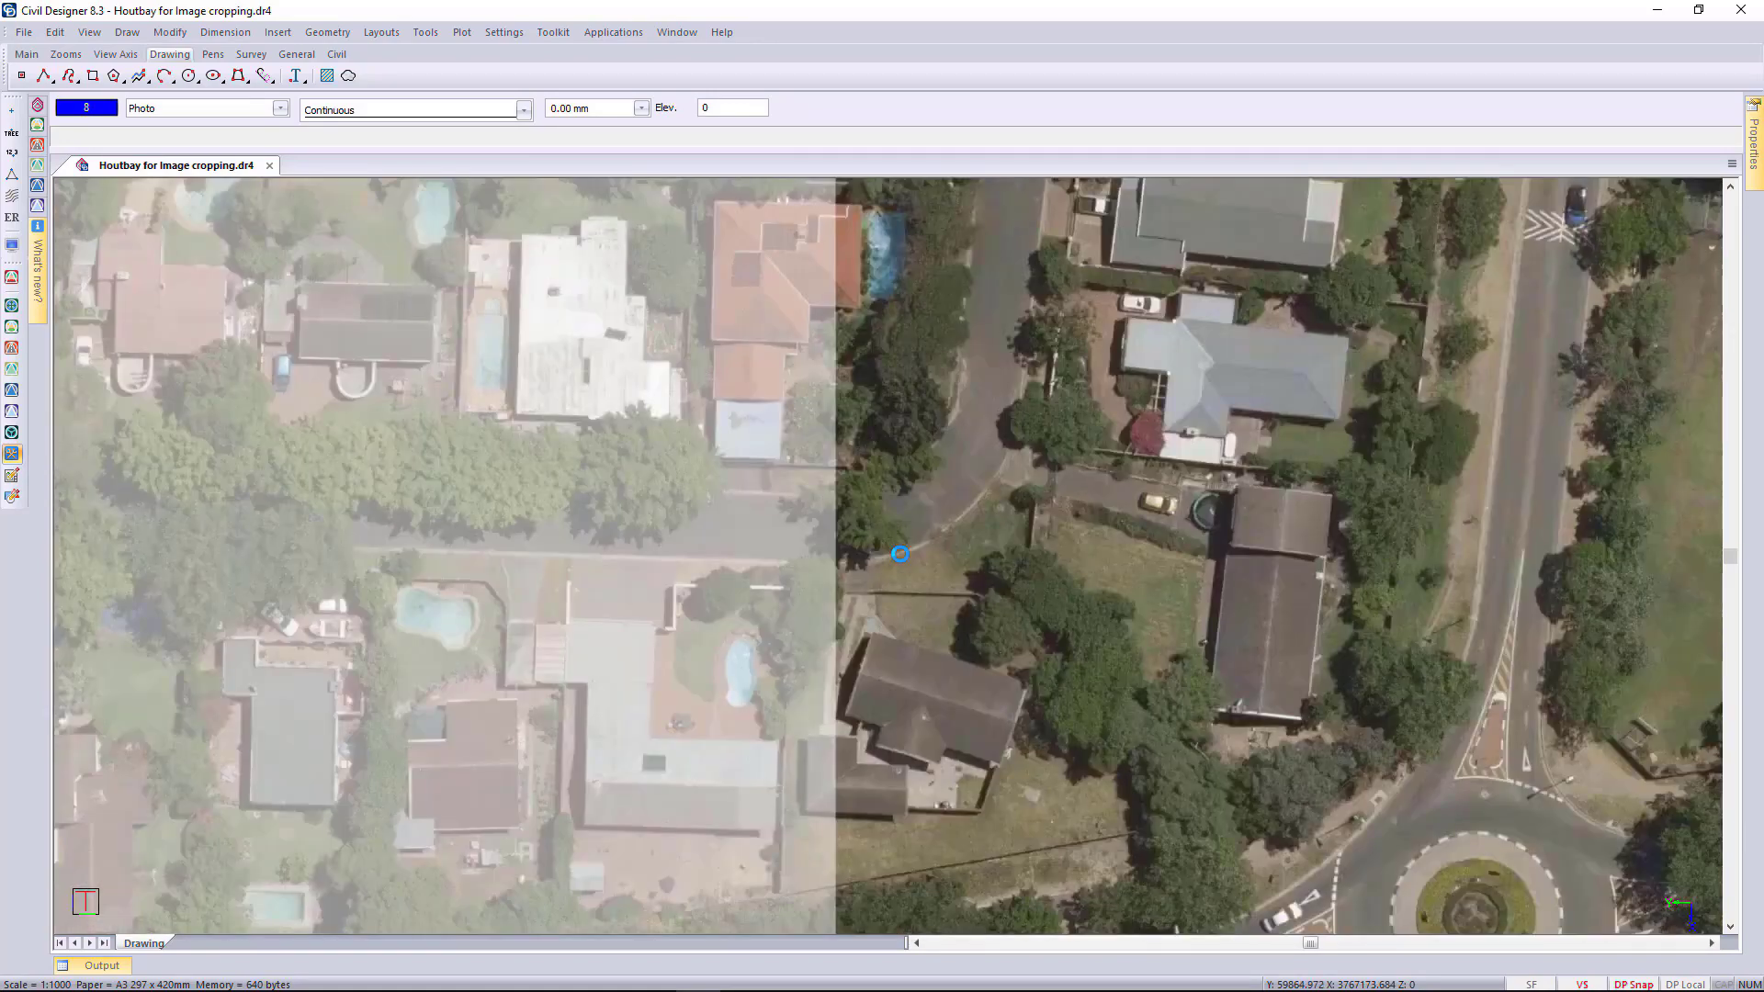
scroll(900, 554, down, 3)
middle_drag(1149, 584, 773, 549)
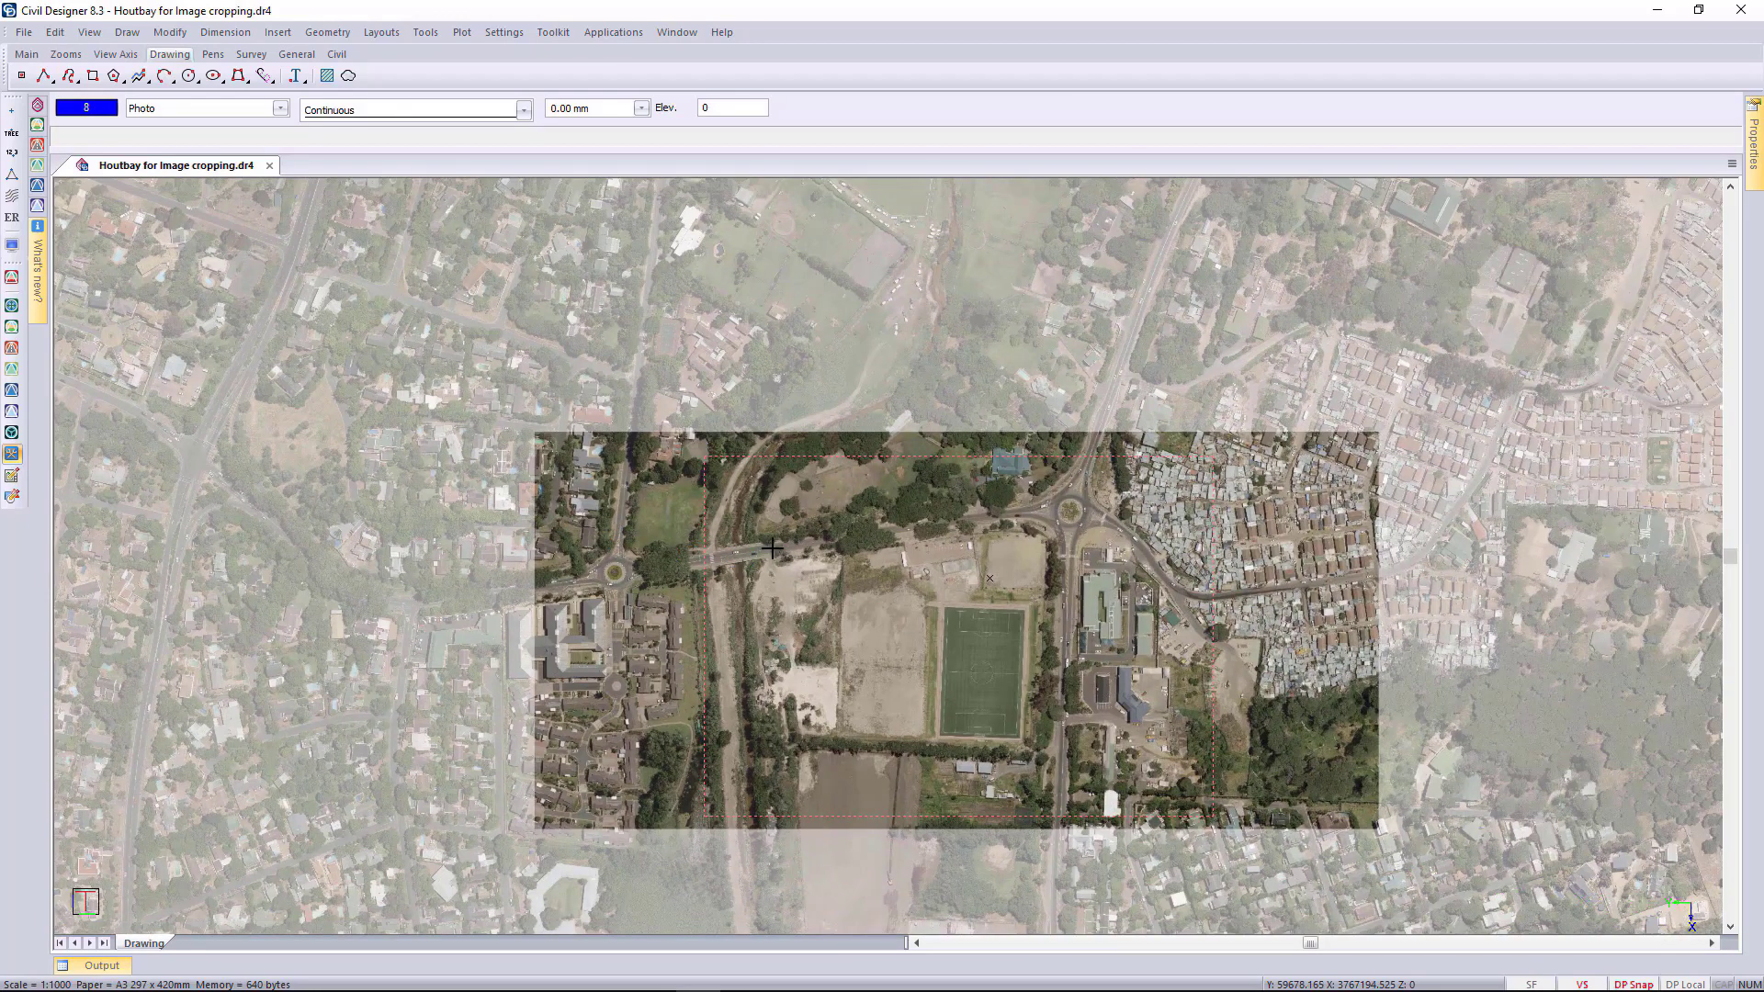
Delete the large original aerial photo from the drawing, keeping only the cropped soccer field image
middle_drag(942, 541, 836, 525)
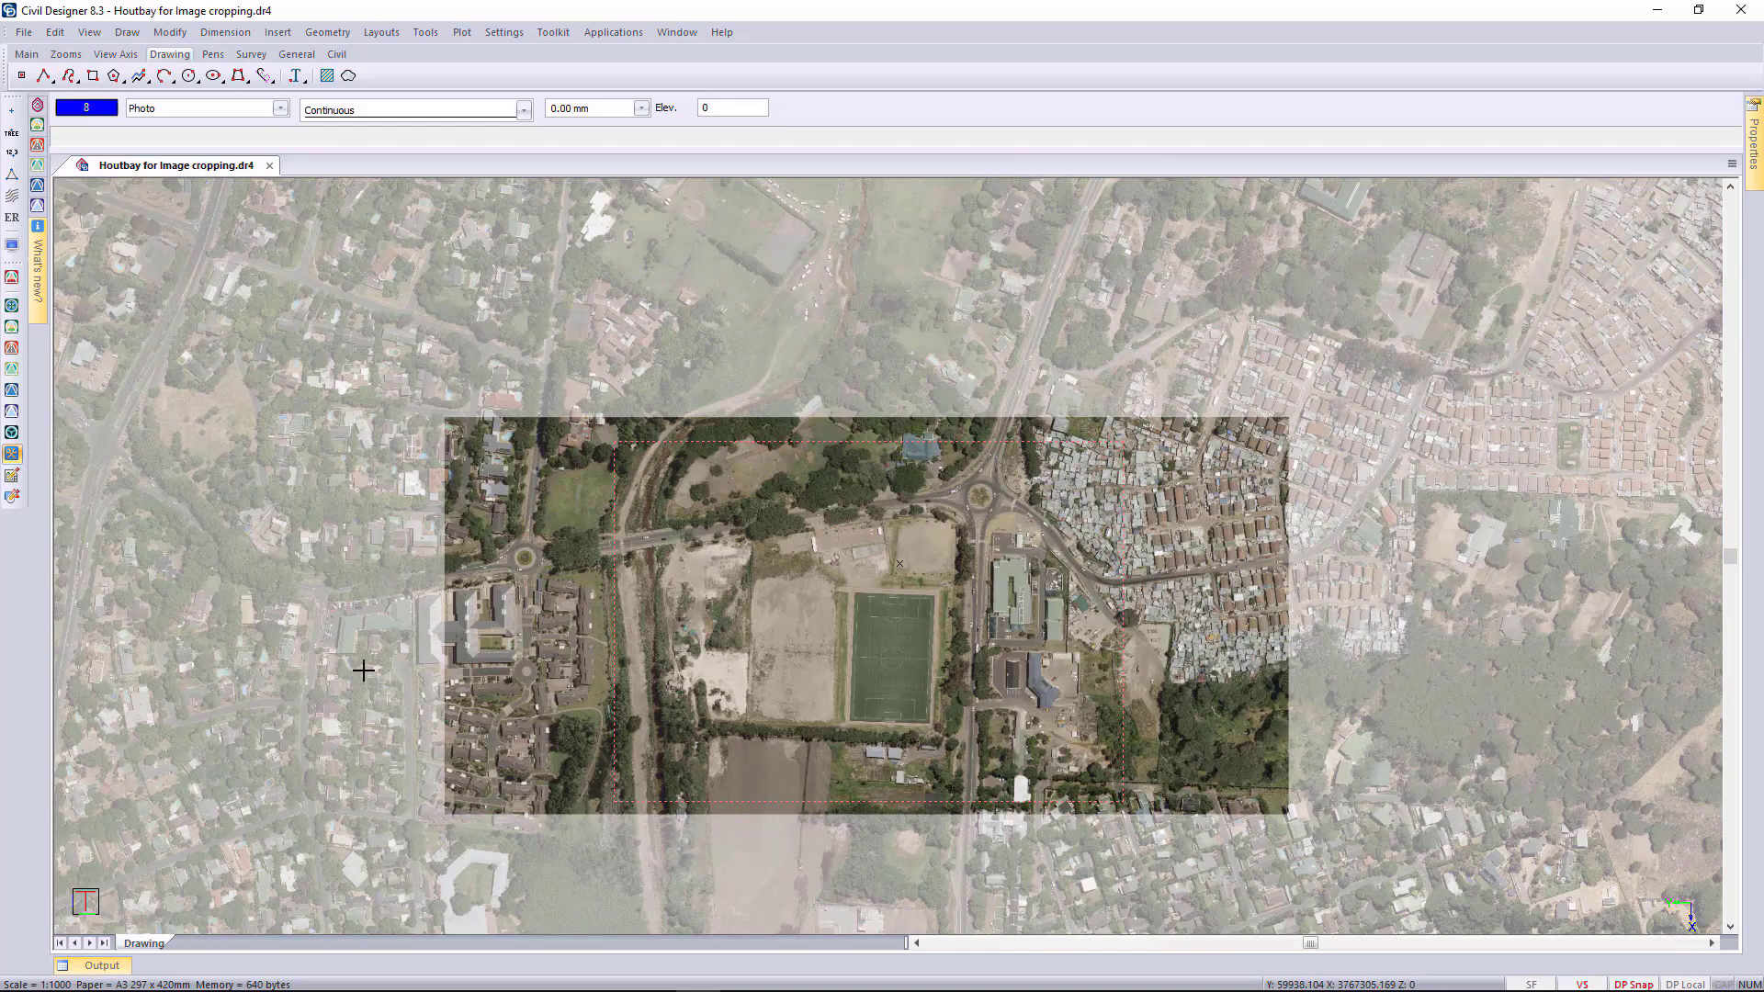
key(Delete)
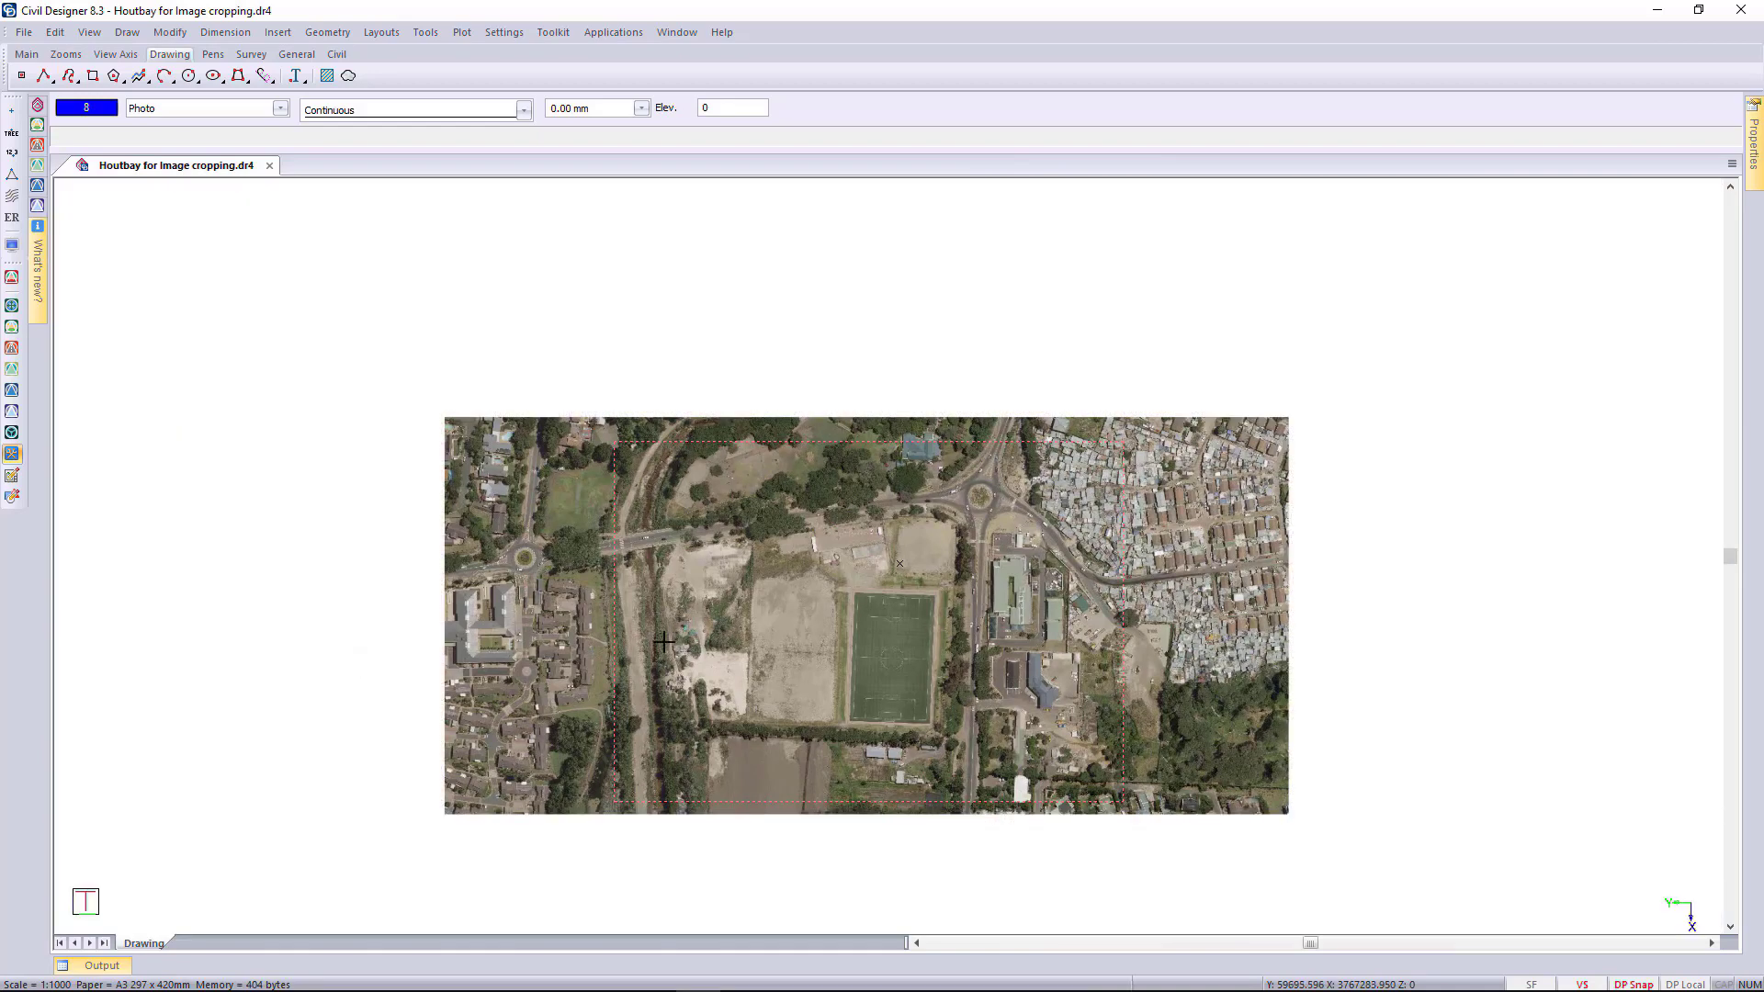
key(F5)
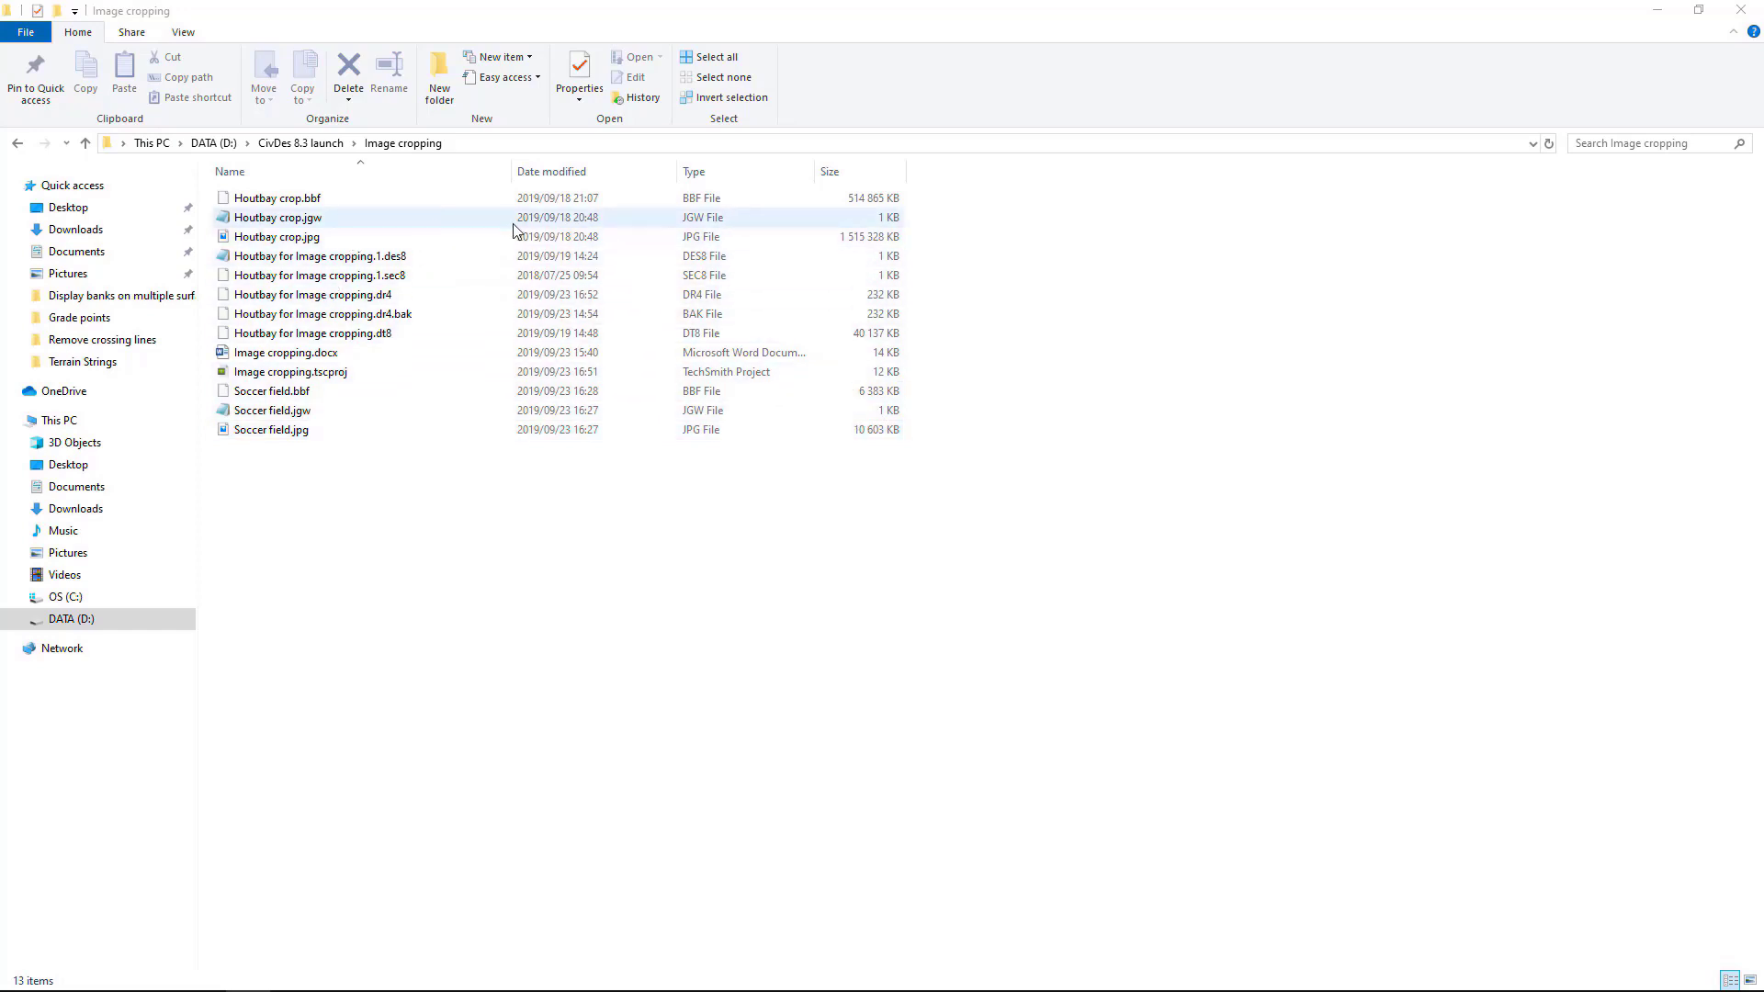
Open the world file Soccer field.jgw from the Image cropping folder, read its georeferencing values, and close it
click(822, 250)
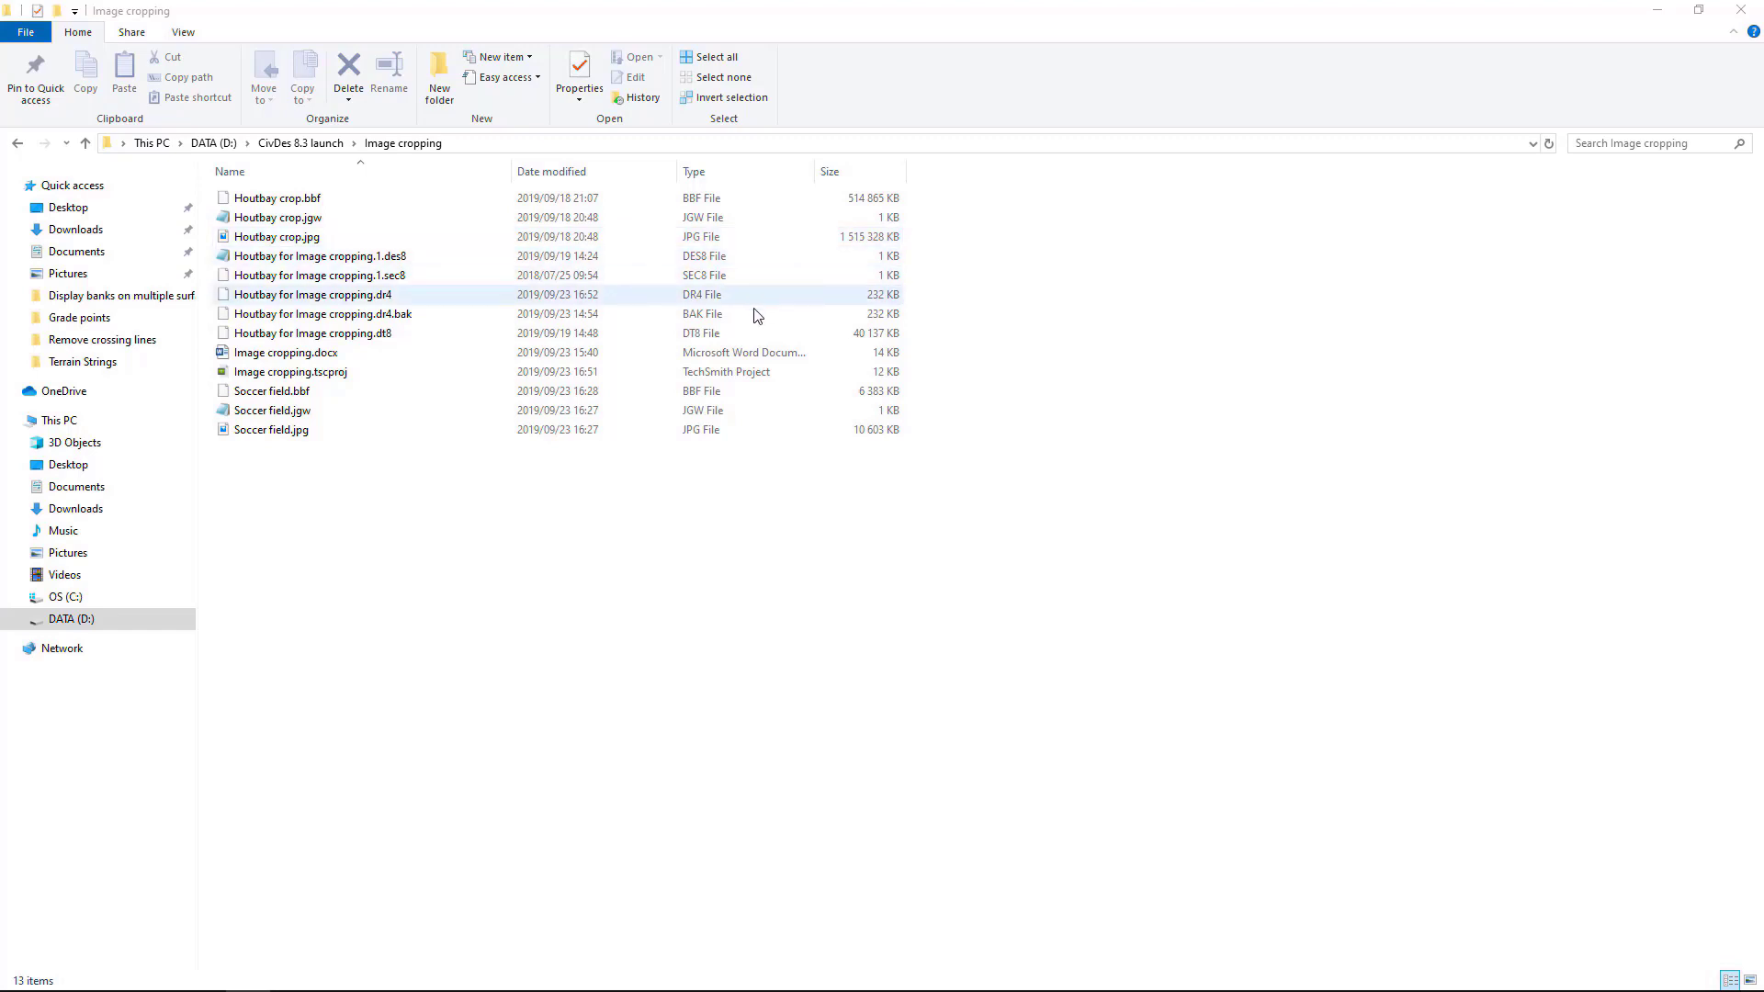
double_click(320, 418)
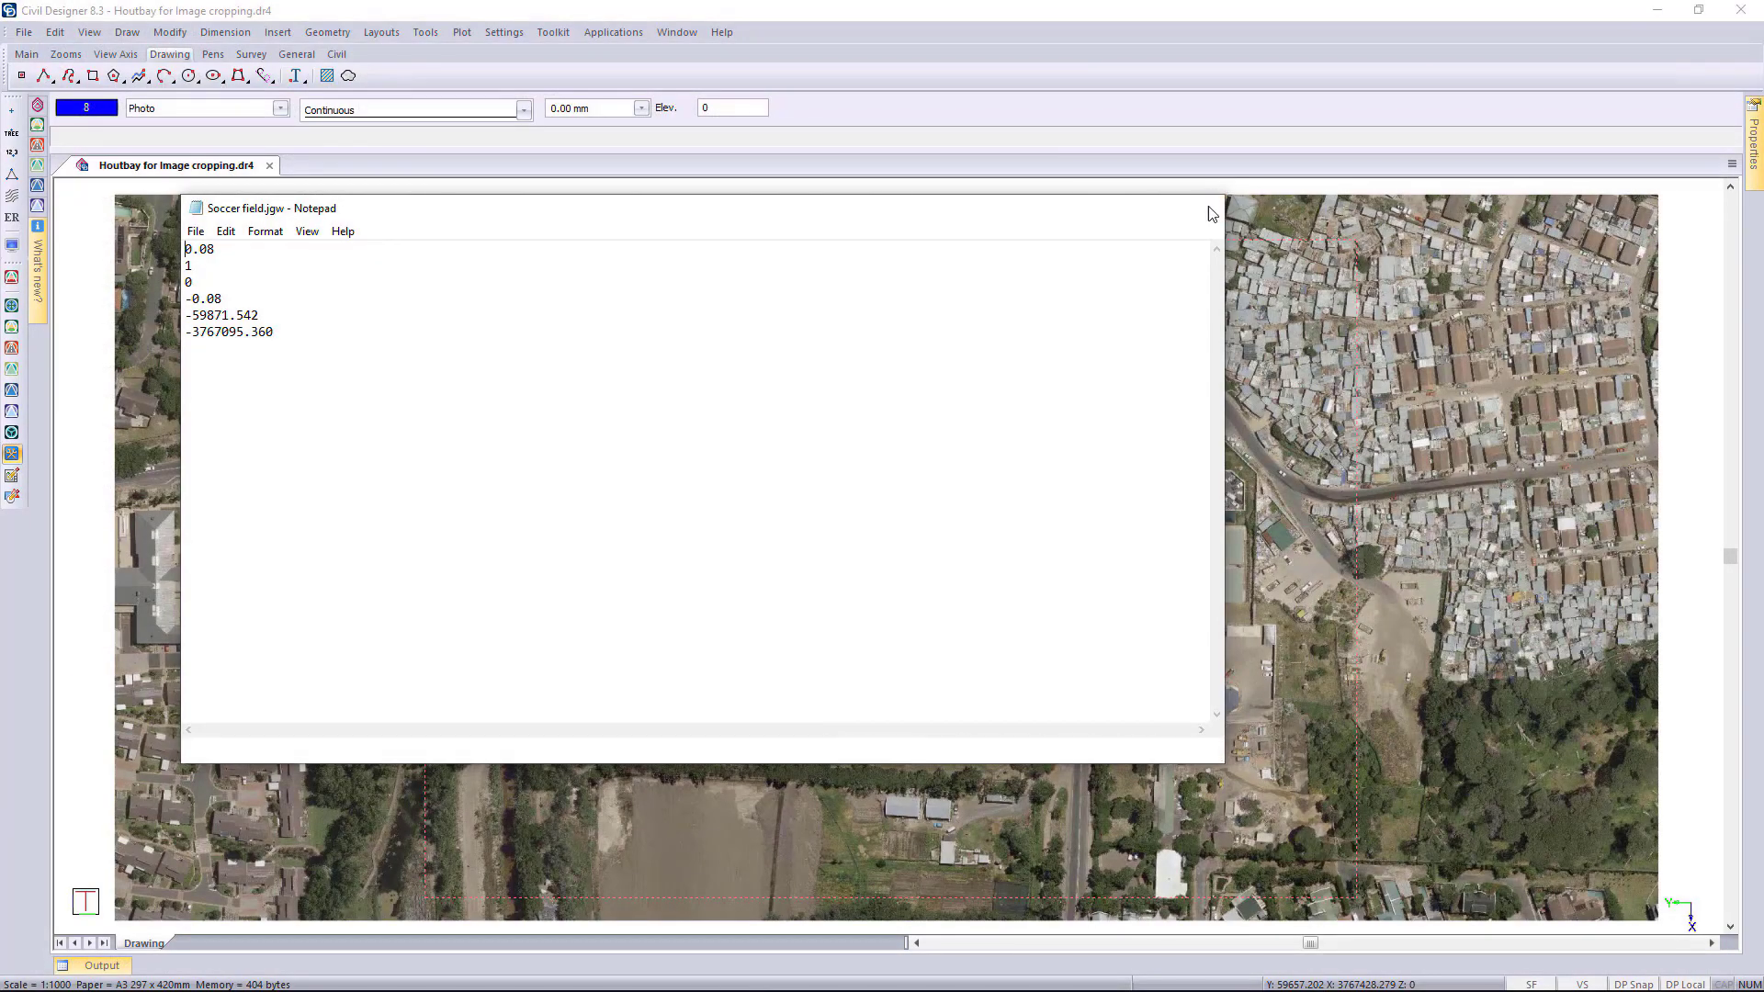
click(1203, 207)
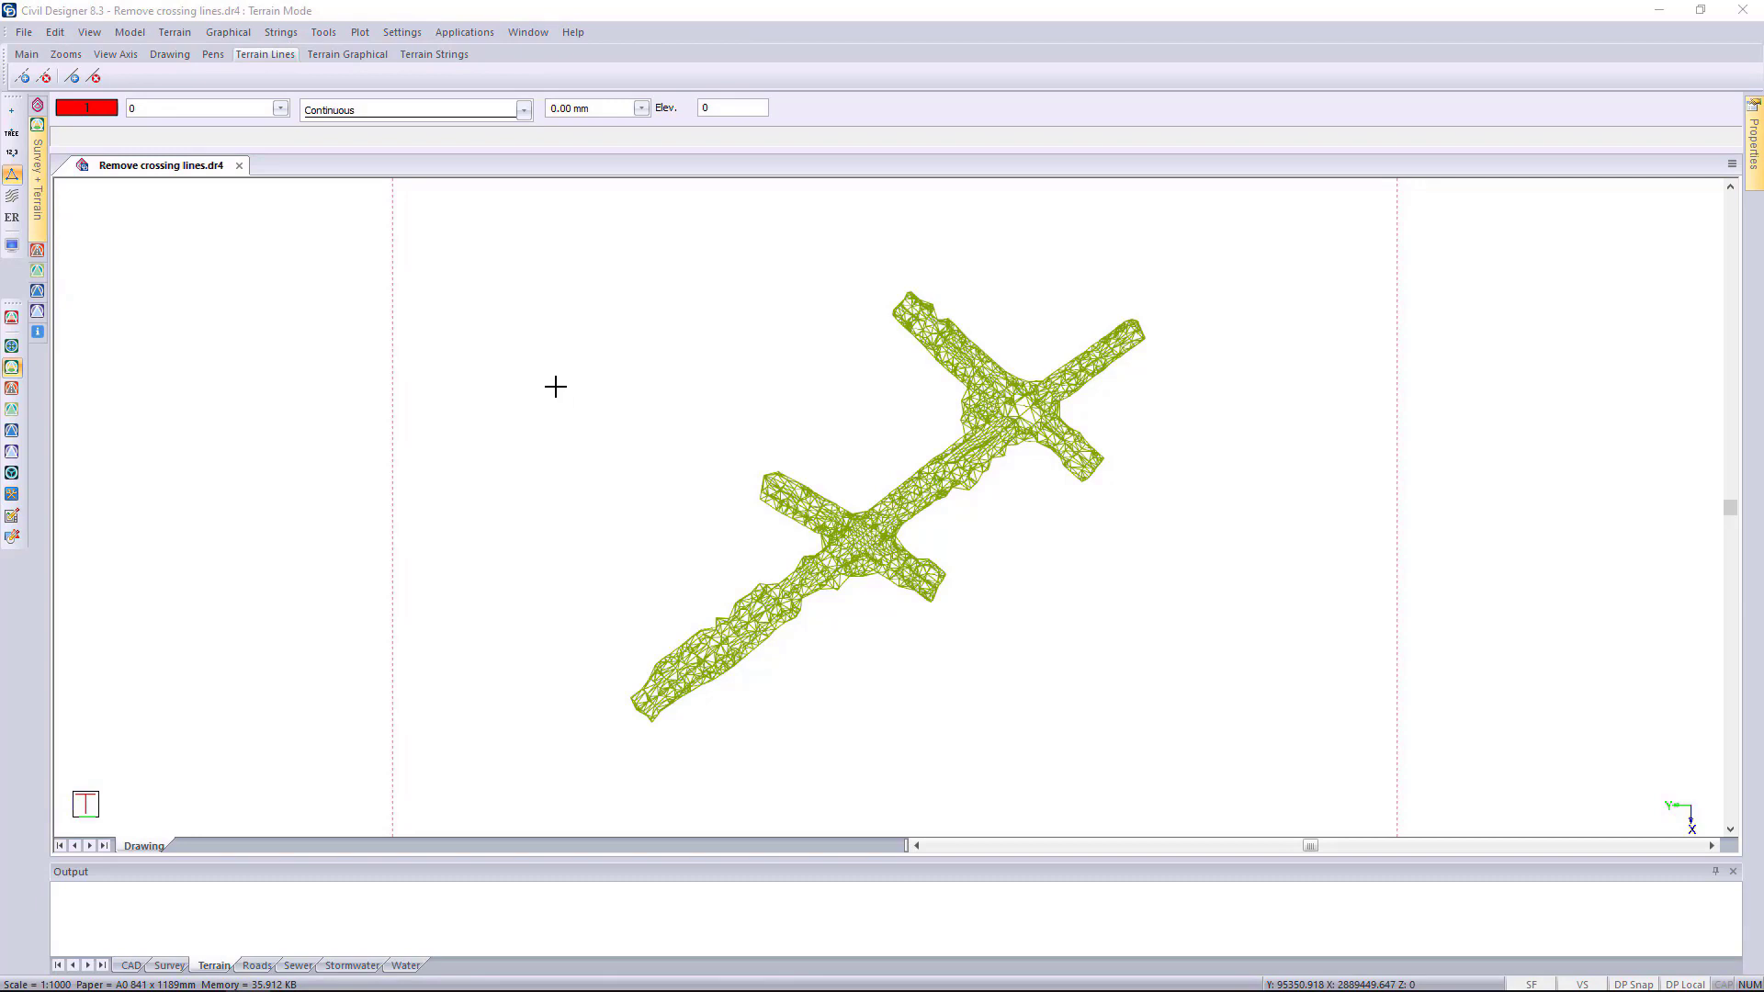
Examine the terrain lines around the lower road intersection in the Remove crossing lines drawing
click(129, 34)
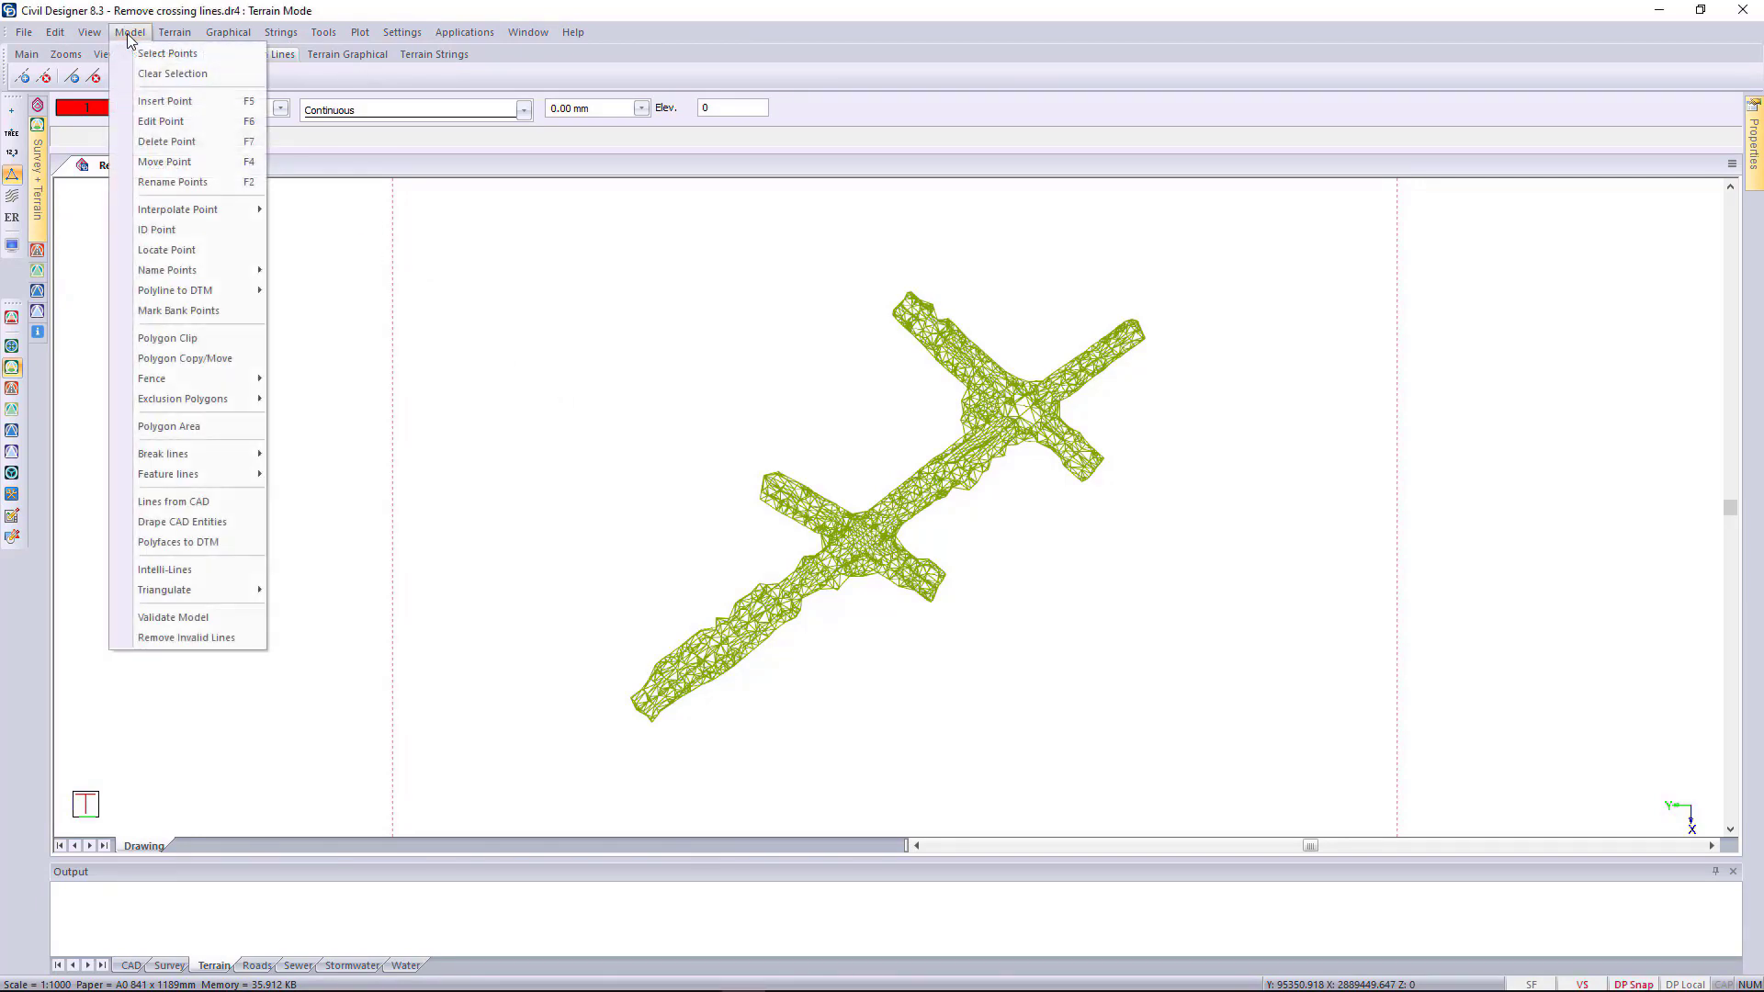
click(234, 642)
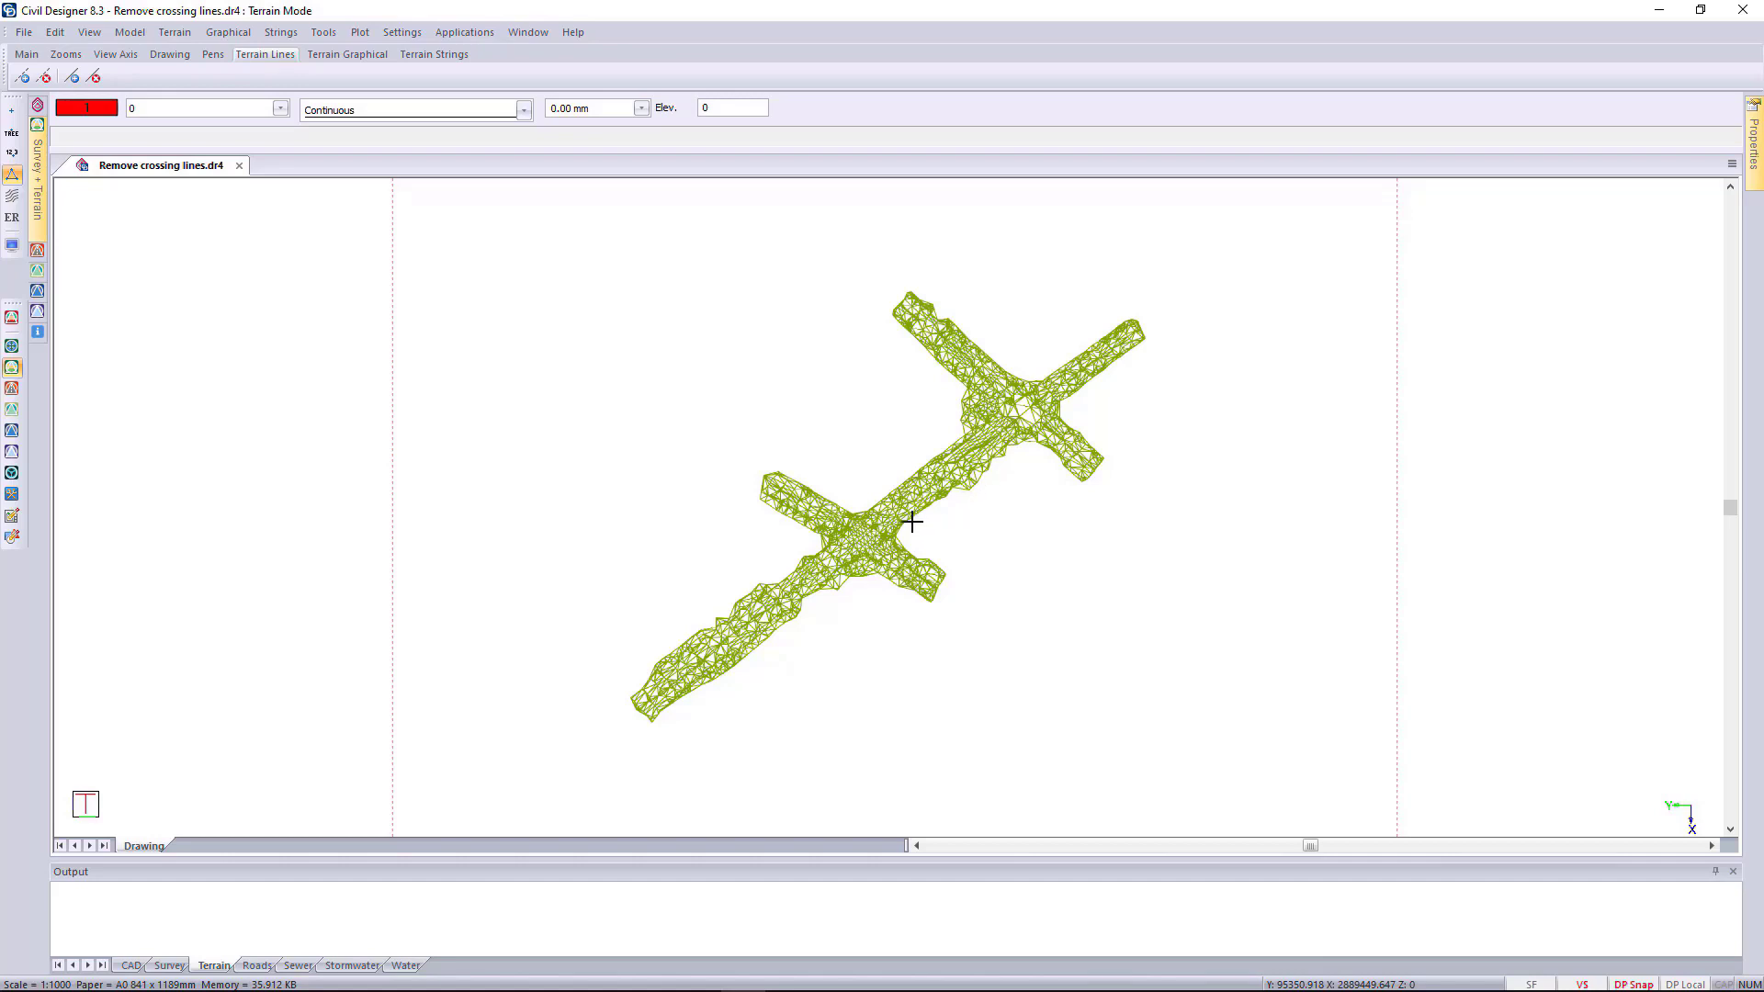
scroll(867, 531, up, 2)
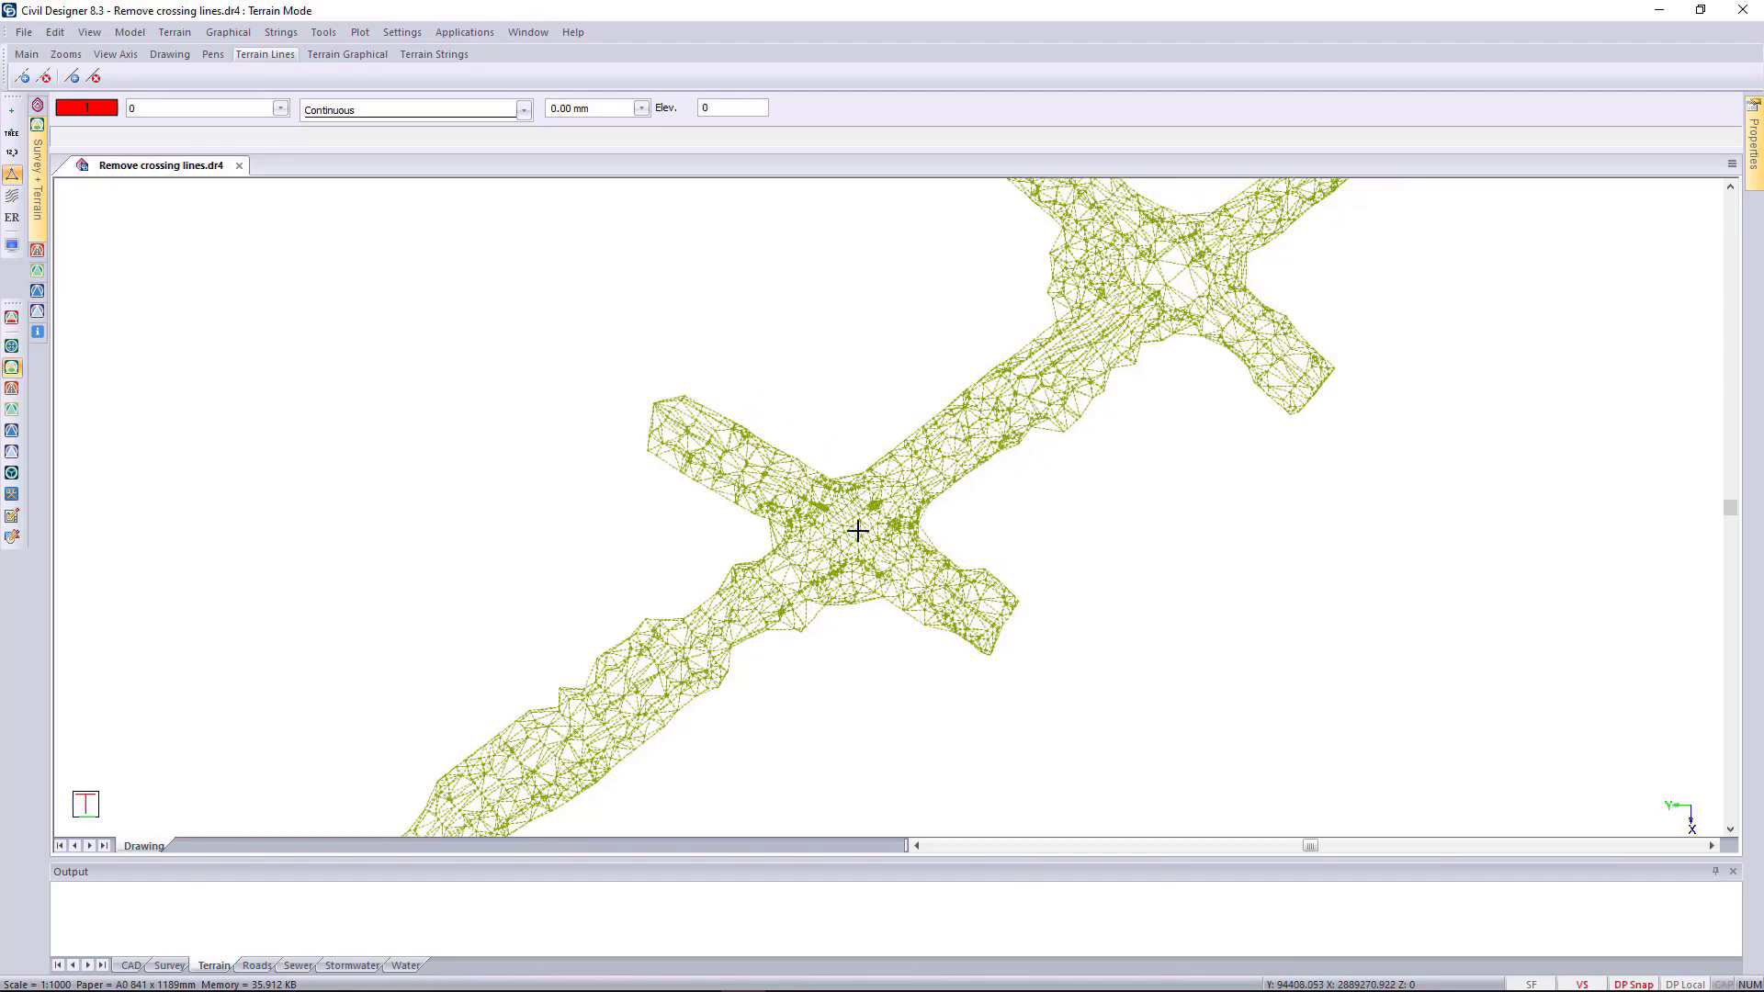
scroll(851, 523, up, 3)
scroll(899, 454, down, 5)
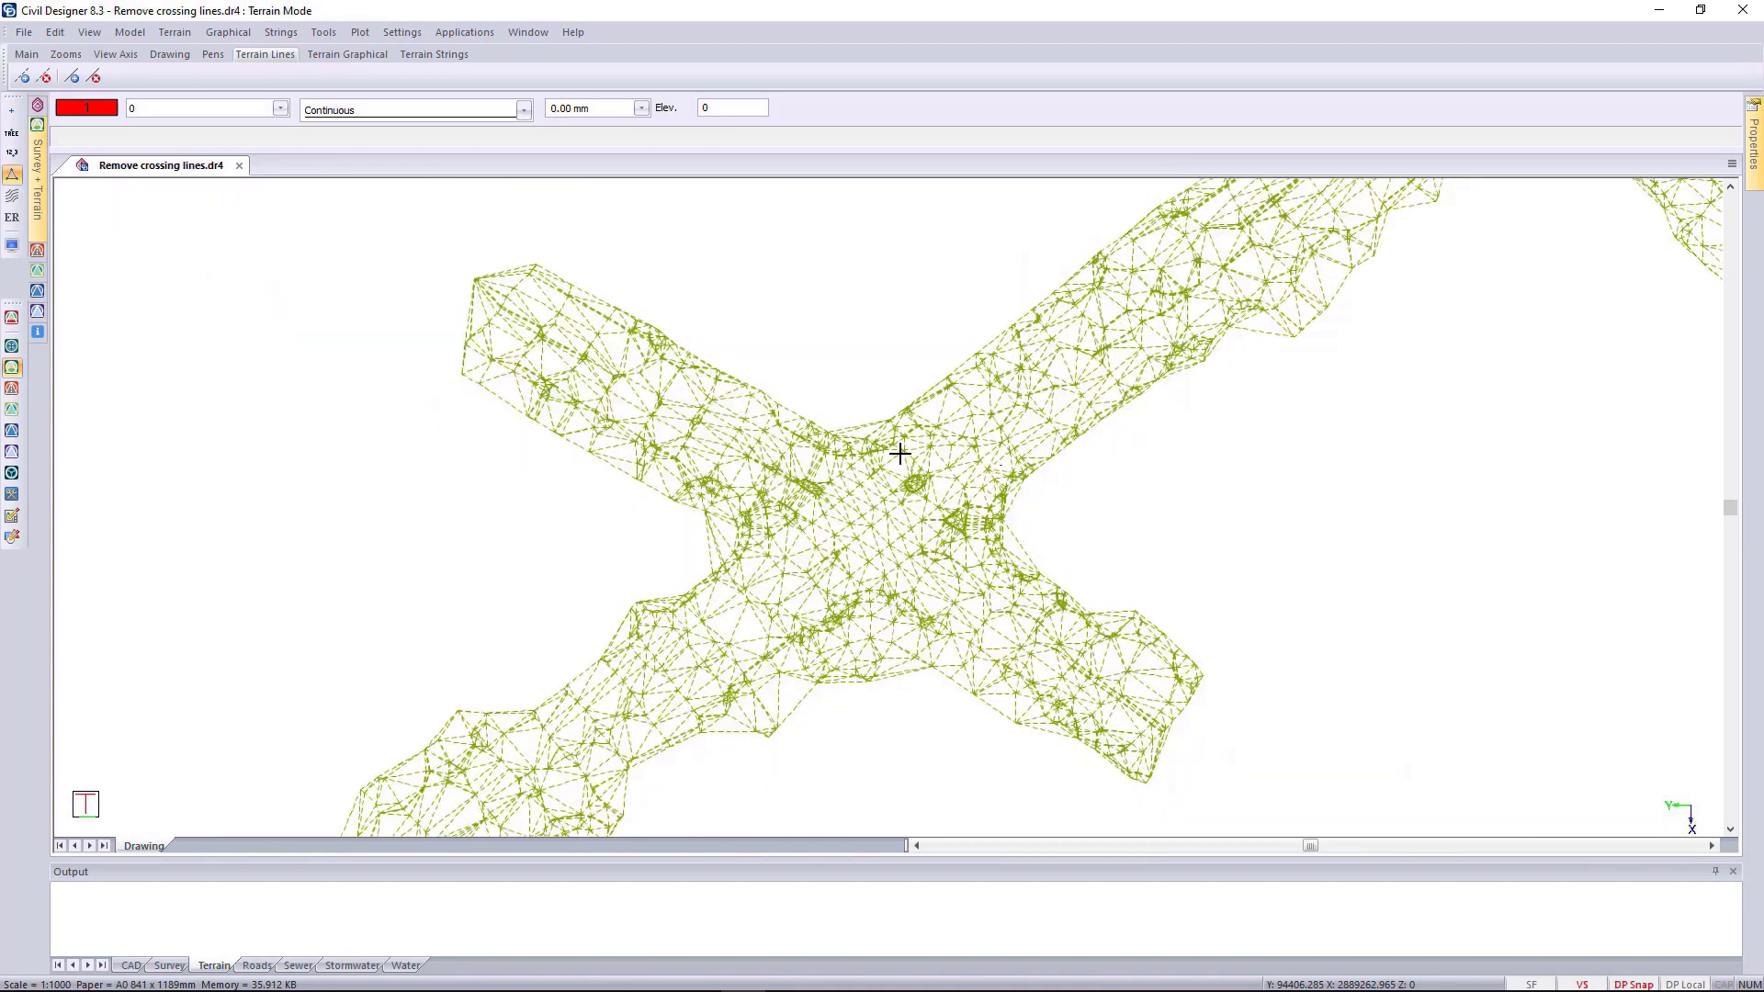
middle_drag(873, 499, 888, 508)
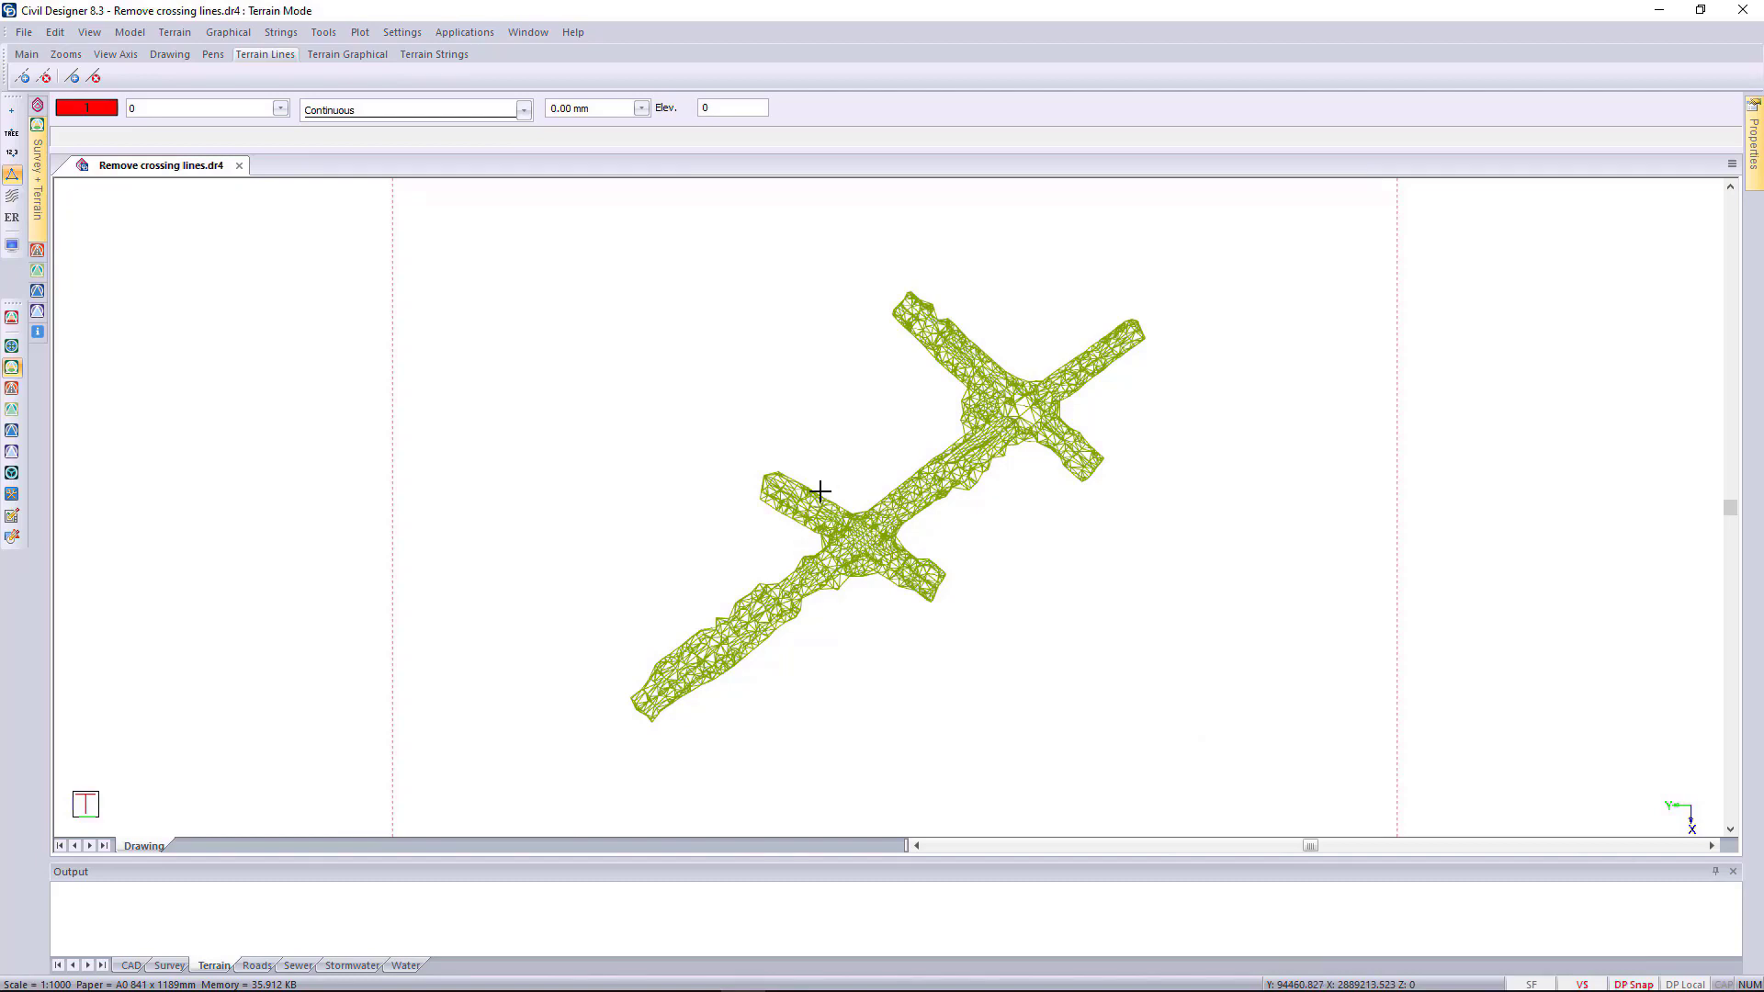
Validate the terrain model of the Survey May surface and dismiss the resulting message
click(129, 33)
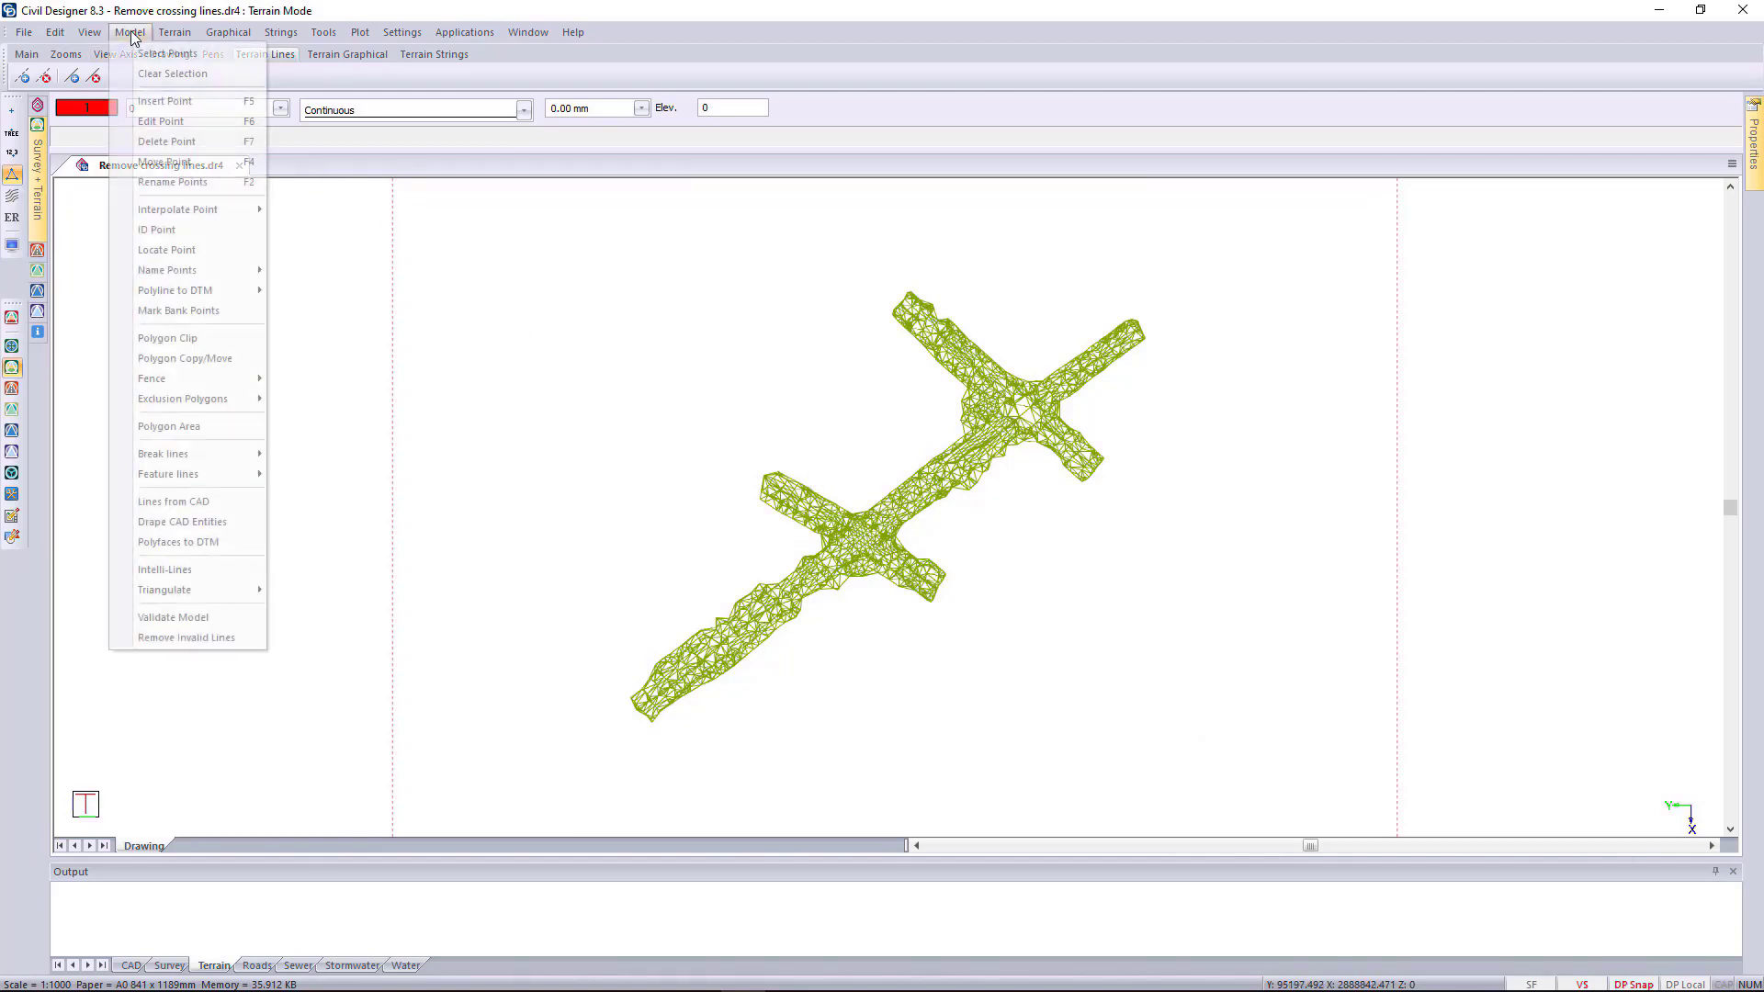
click(207, 619)
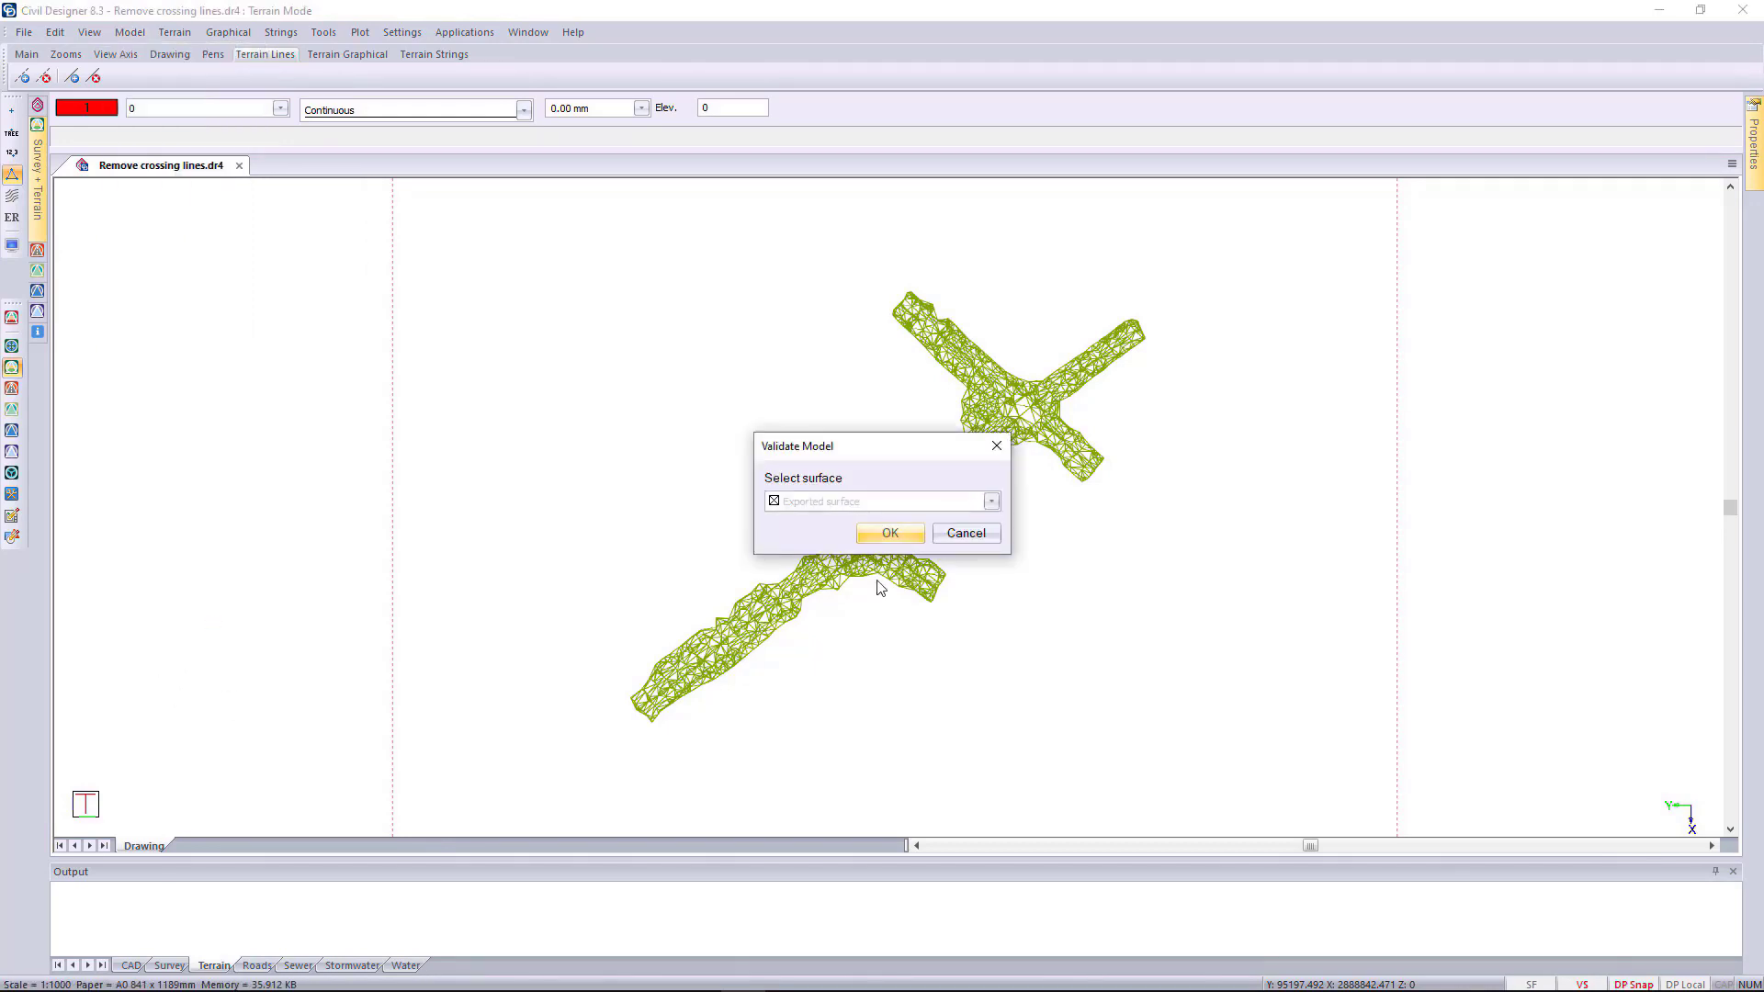
click(990, 501)
scroll(928, 538, up, 5)
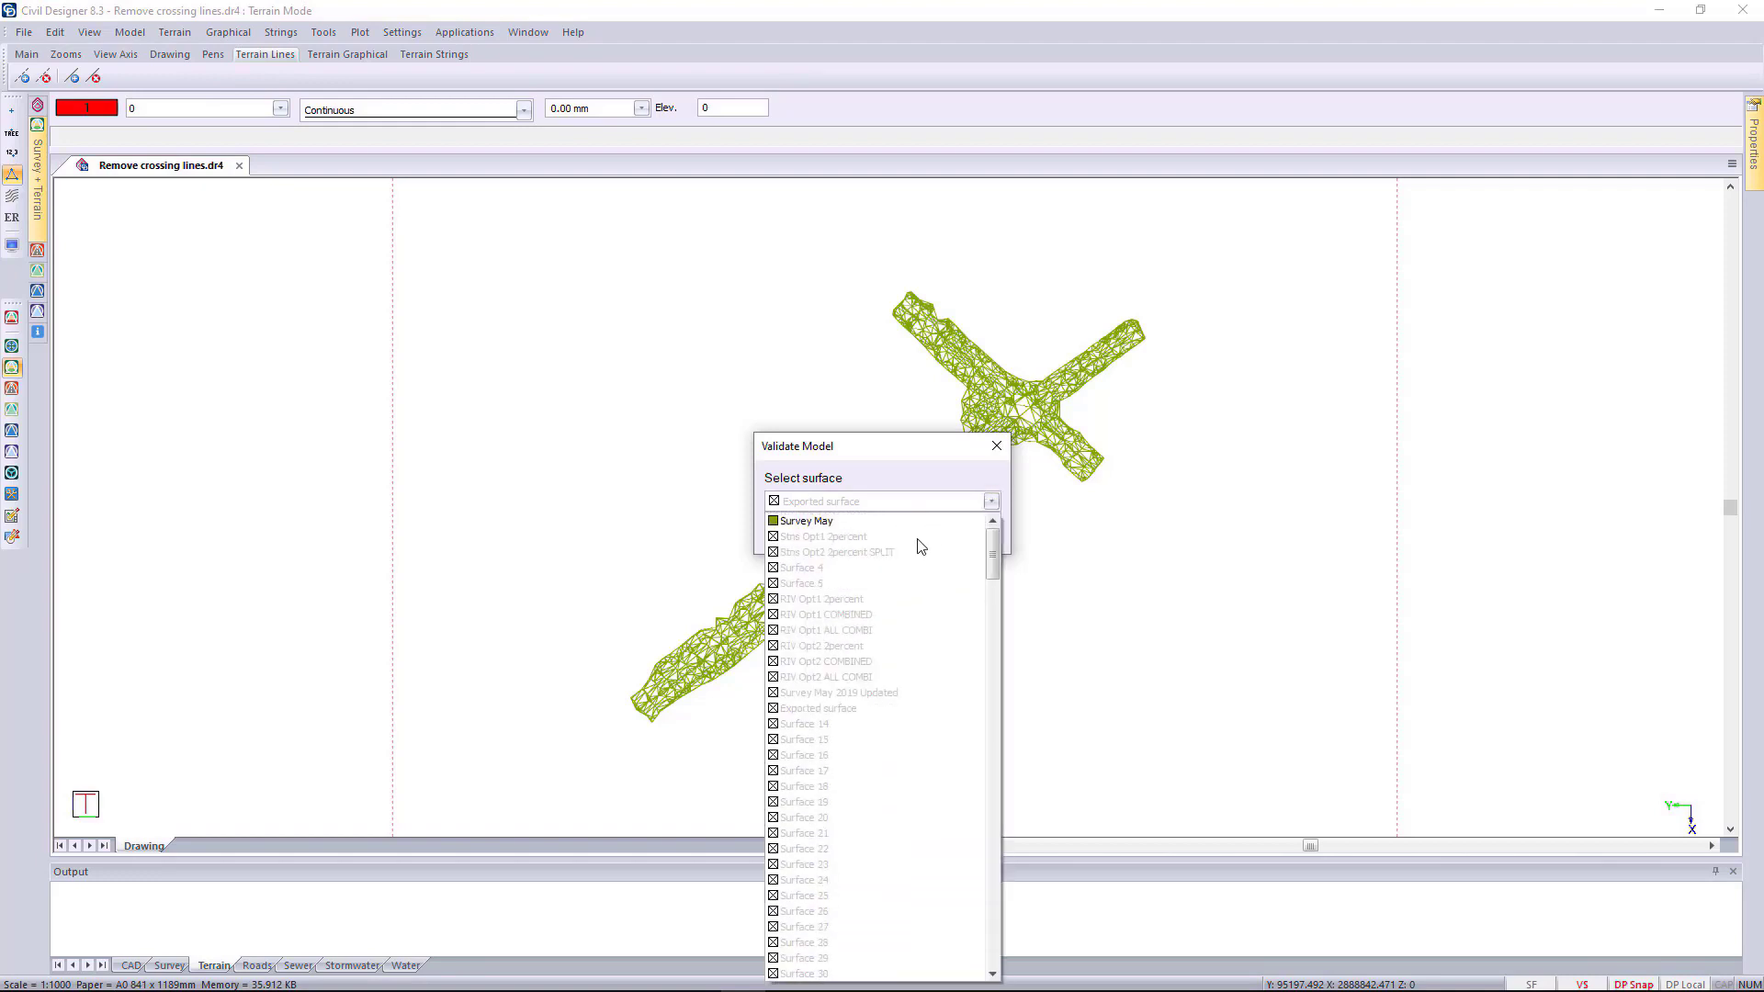
click(847, 518)
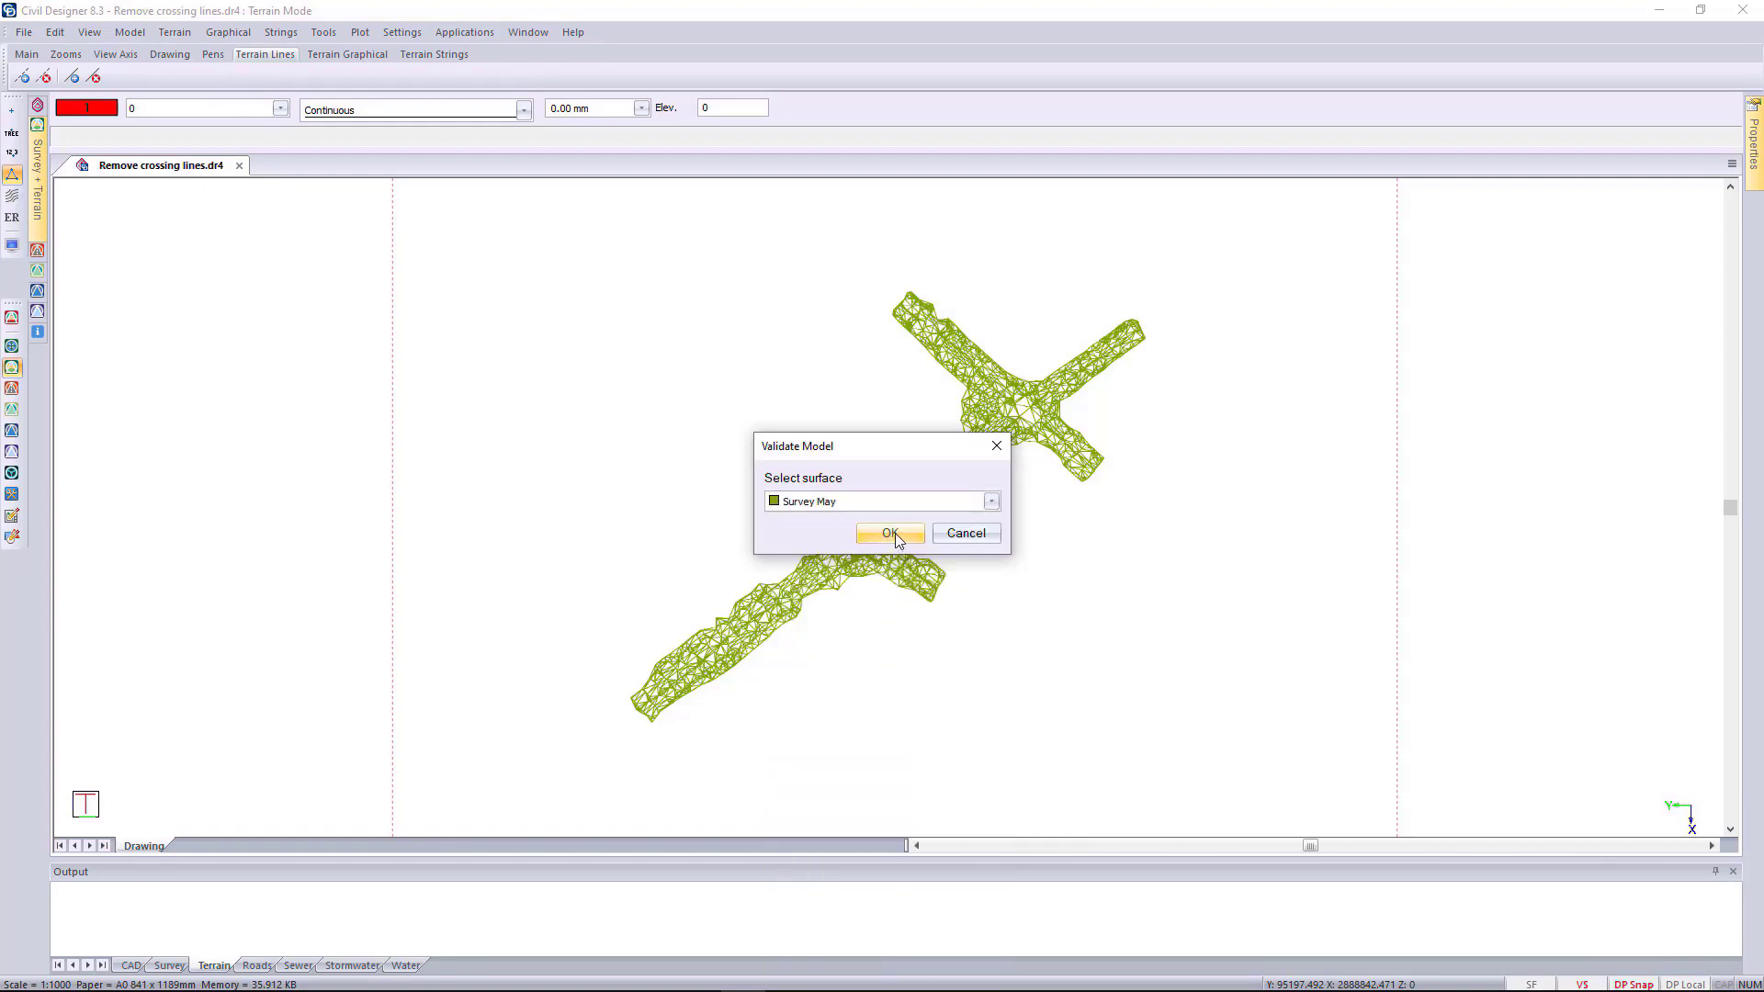
click(891, 533)
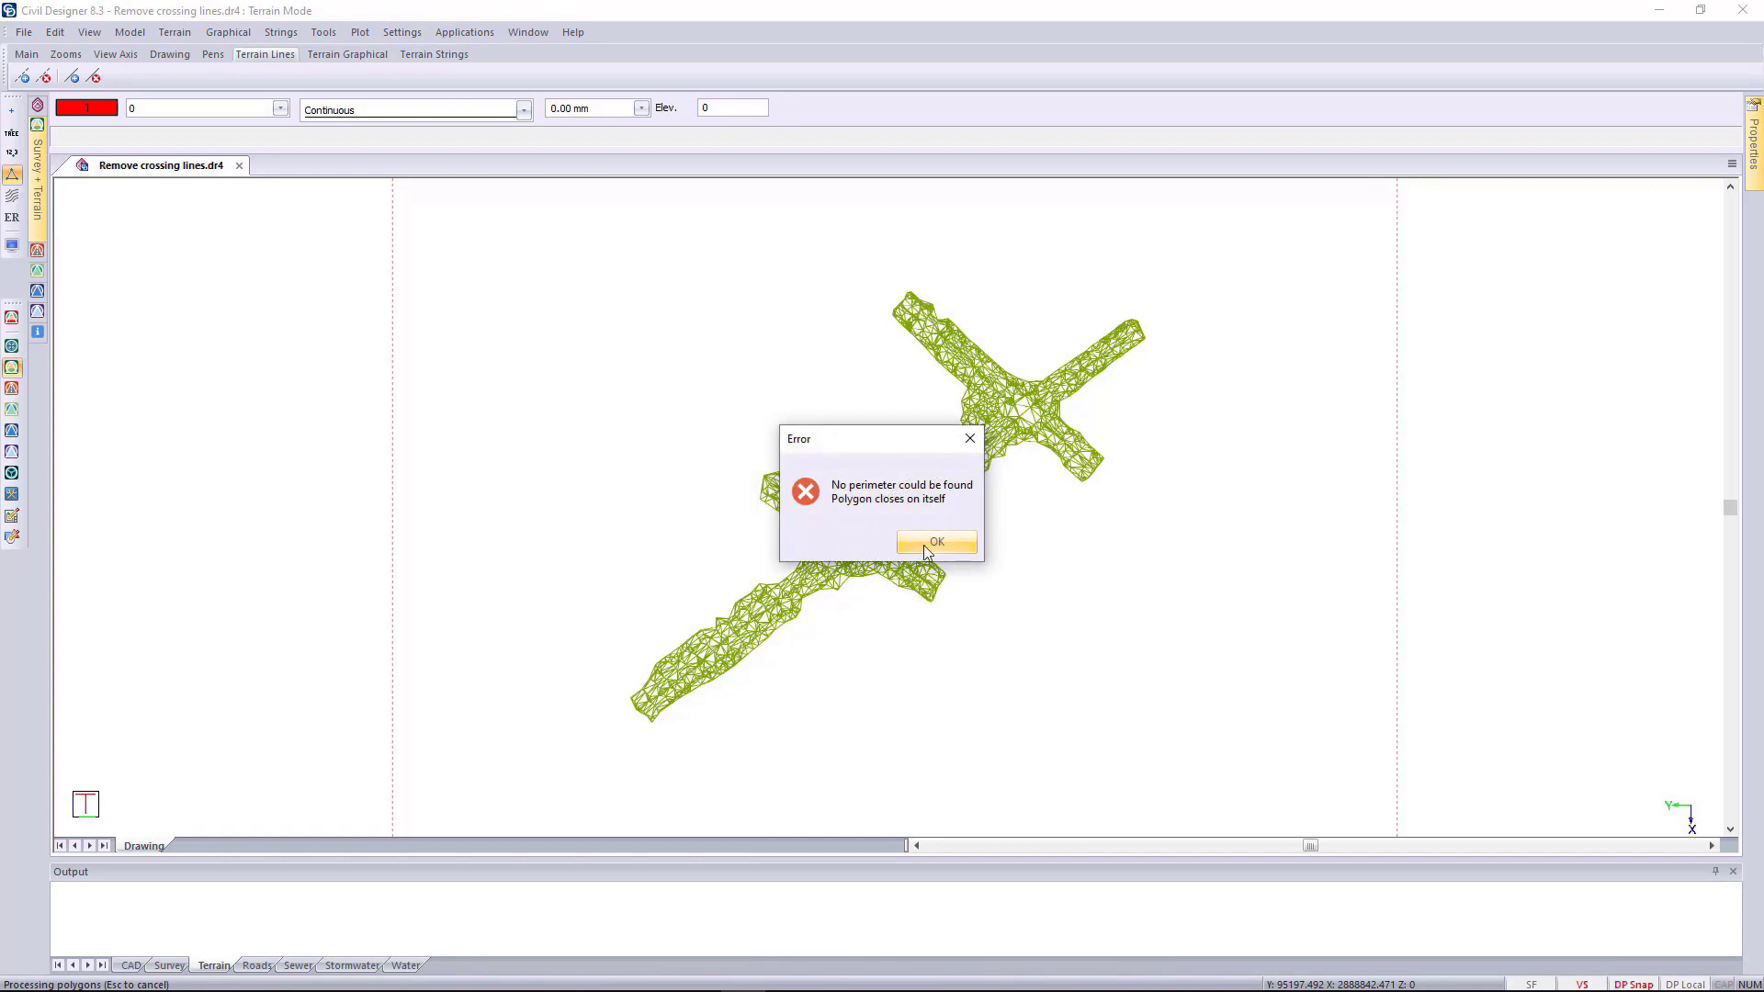
click(933, 543)
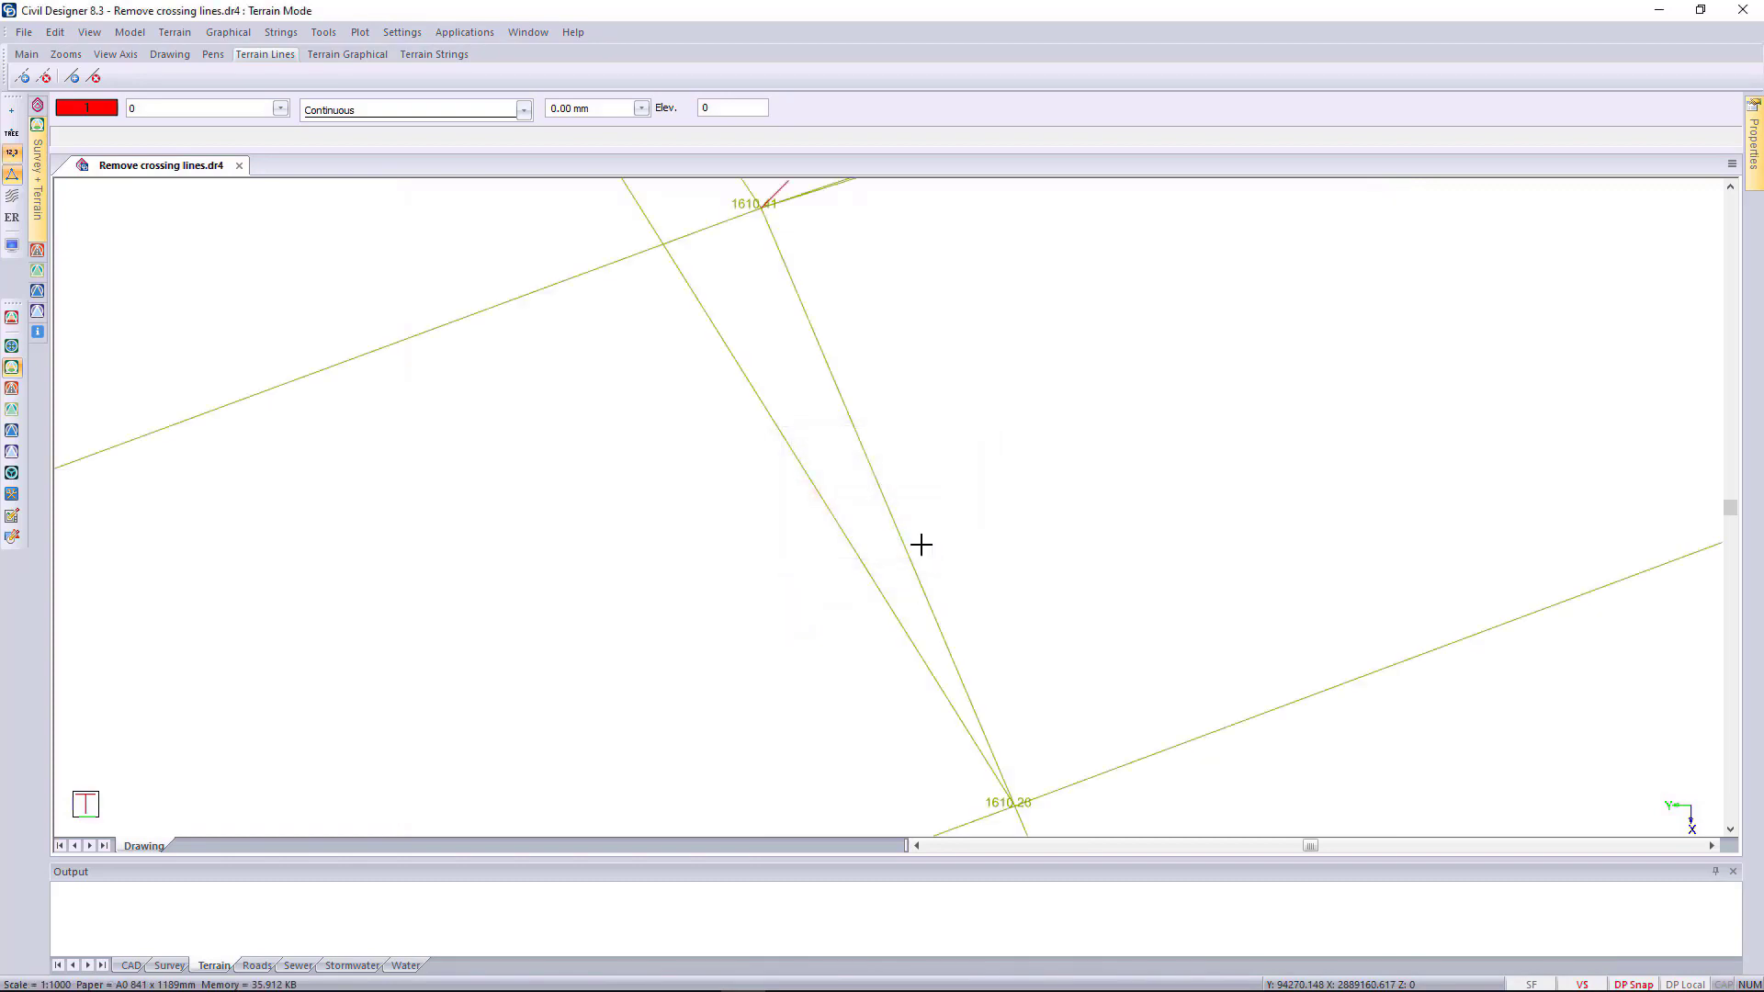
Inspect the crossing terrain lines around the ERROR marker near point height 1610.41
scroll(921, 543, down, 4)
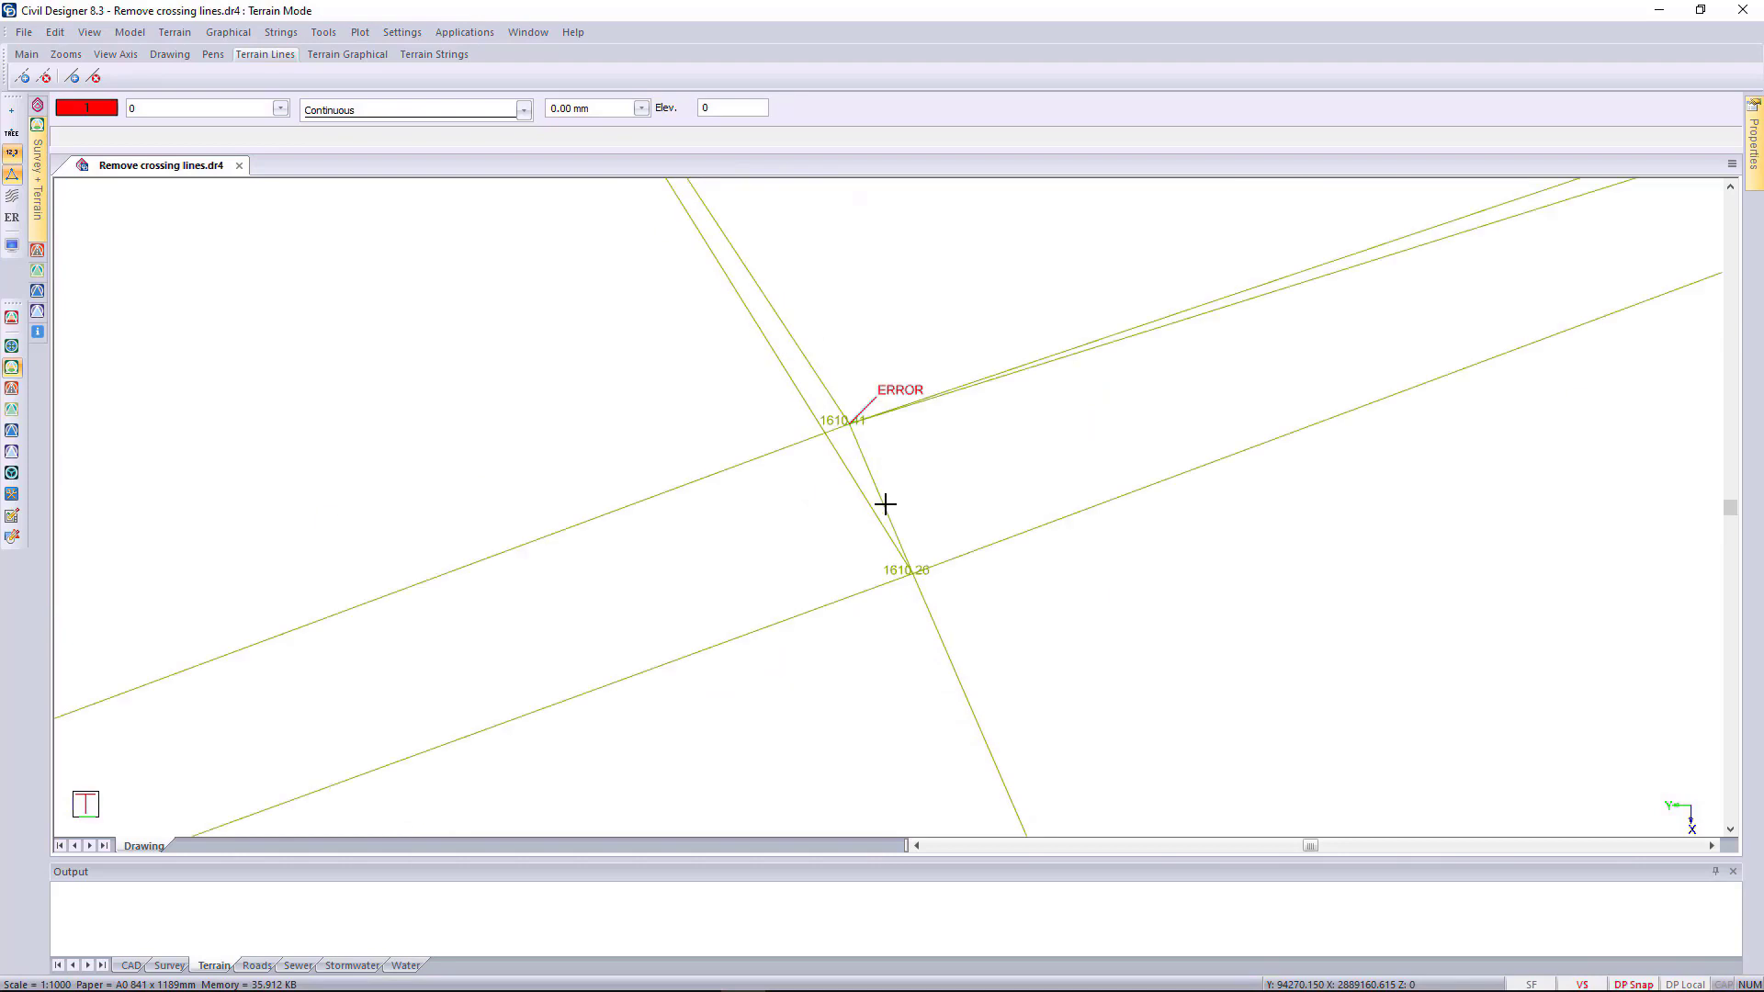
scroll(885, 503, down, 3)
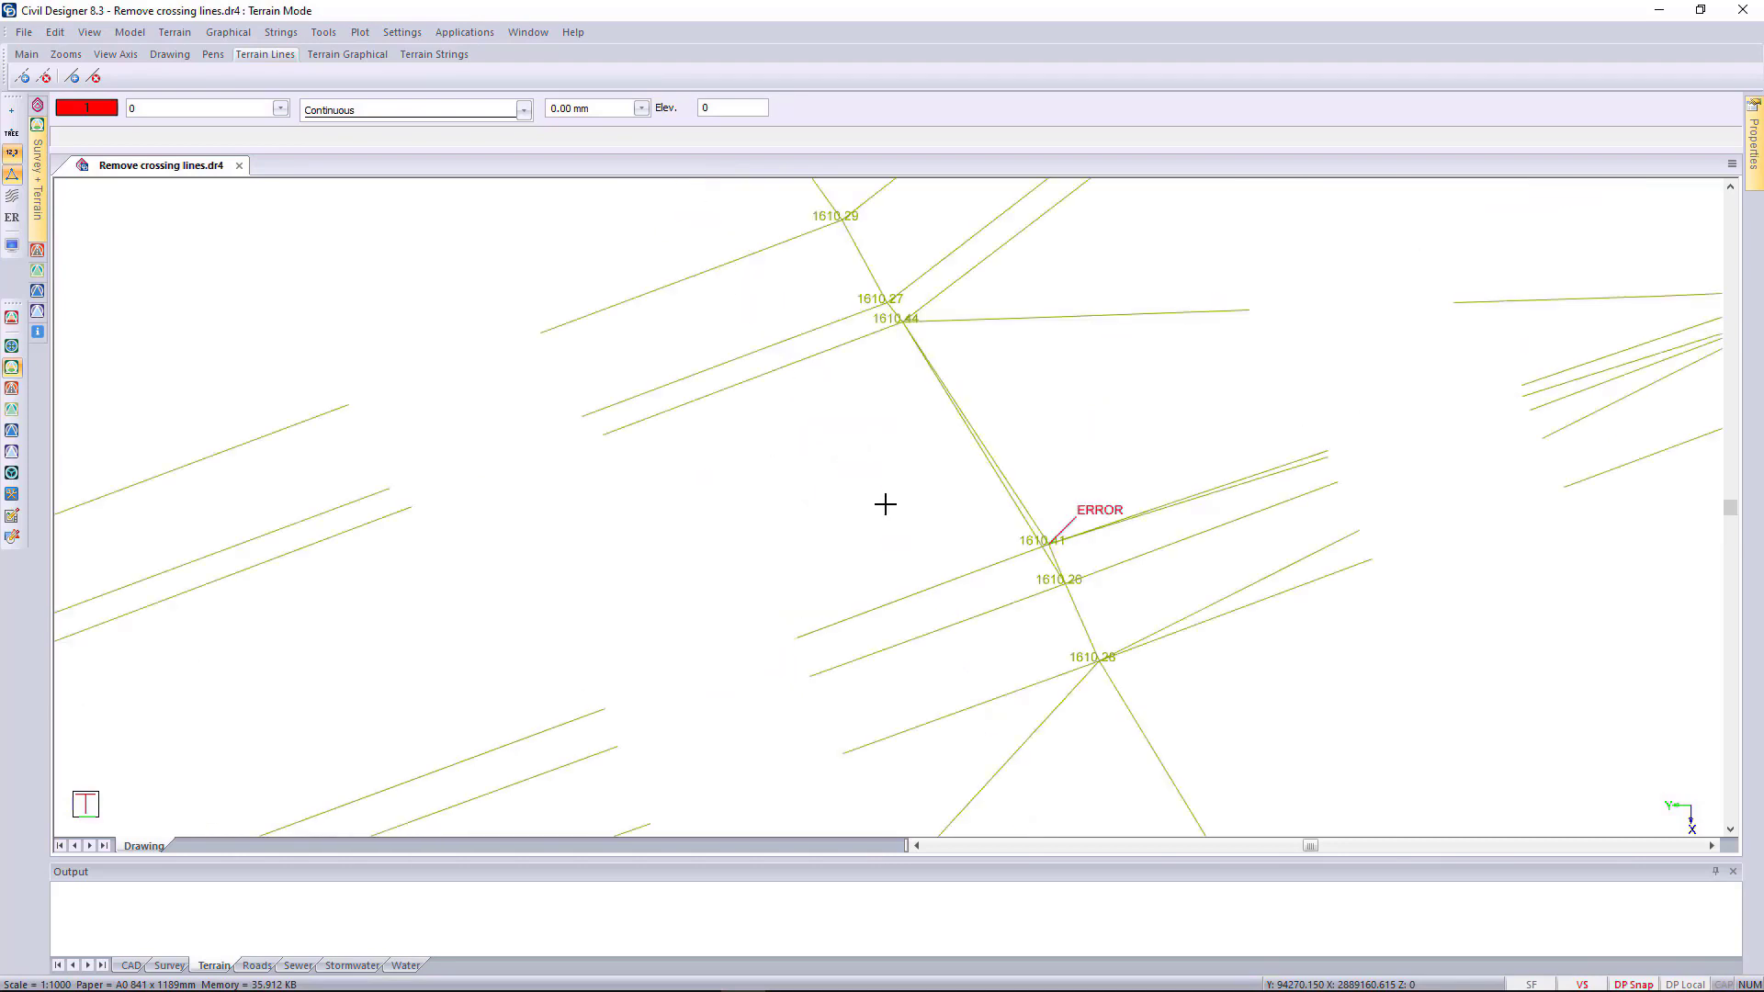
scroll(885, 503, up, 3)
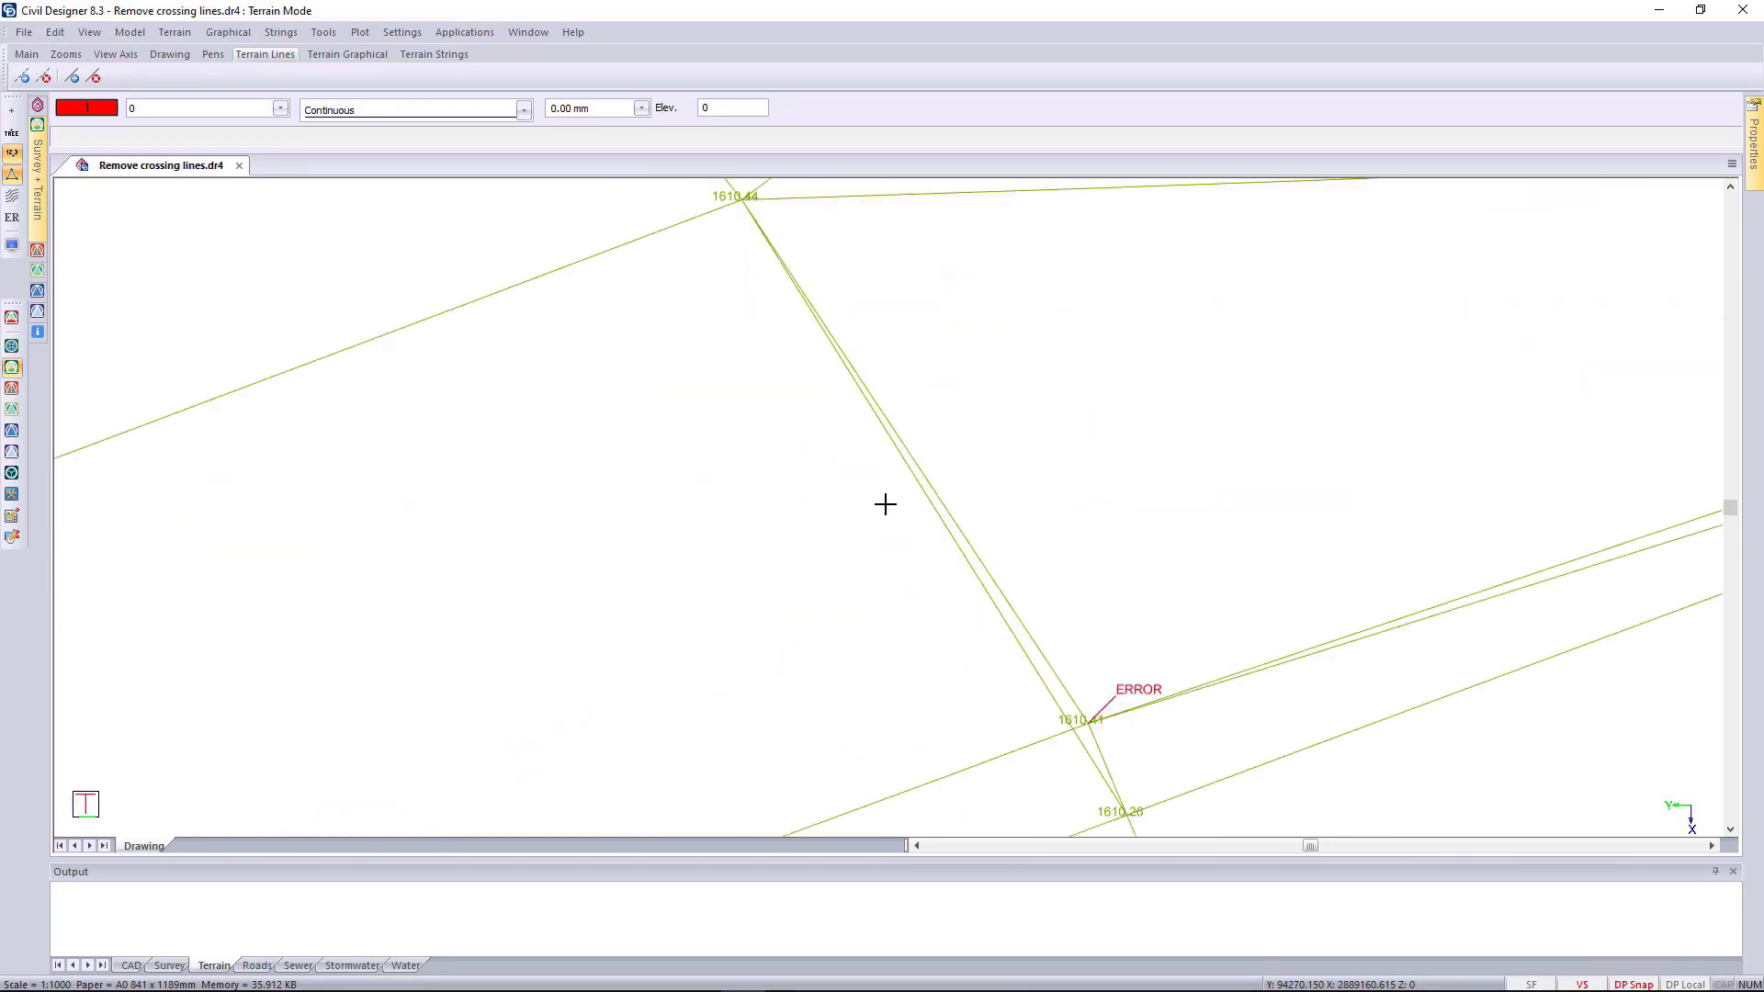
scroll(885, 504, up, 2)
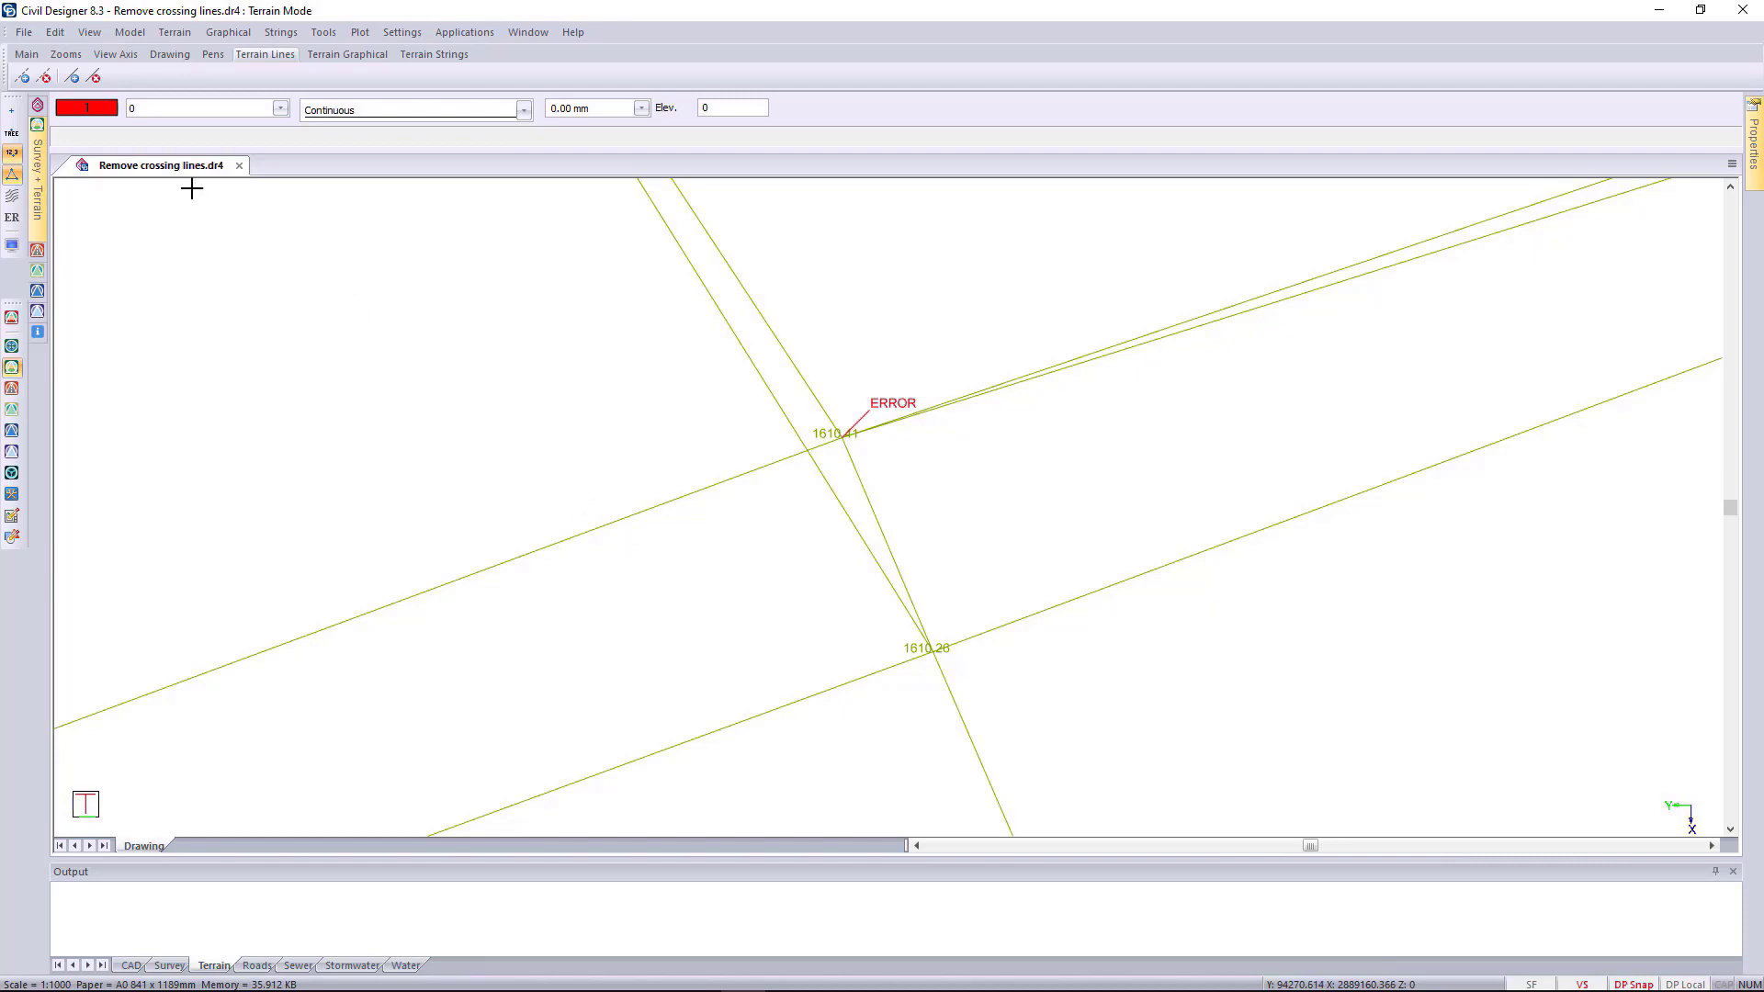
Hide the point height labels and bring the whole terrain model back into view
click(16, 157)
right_click(279, 398)
click(343, 407)
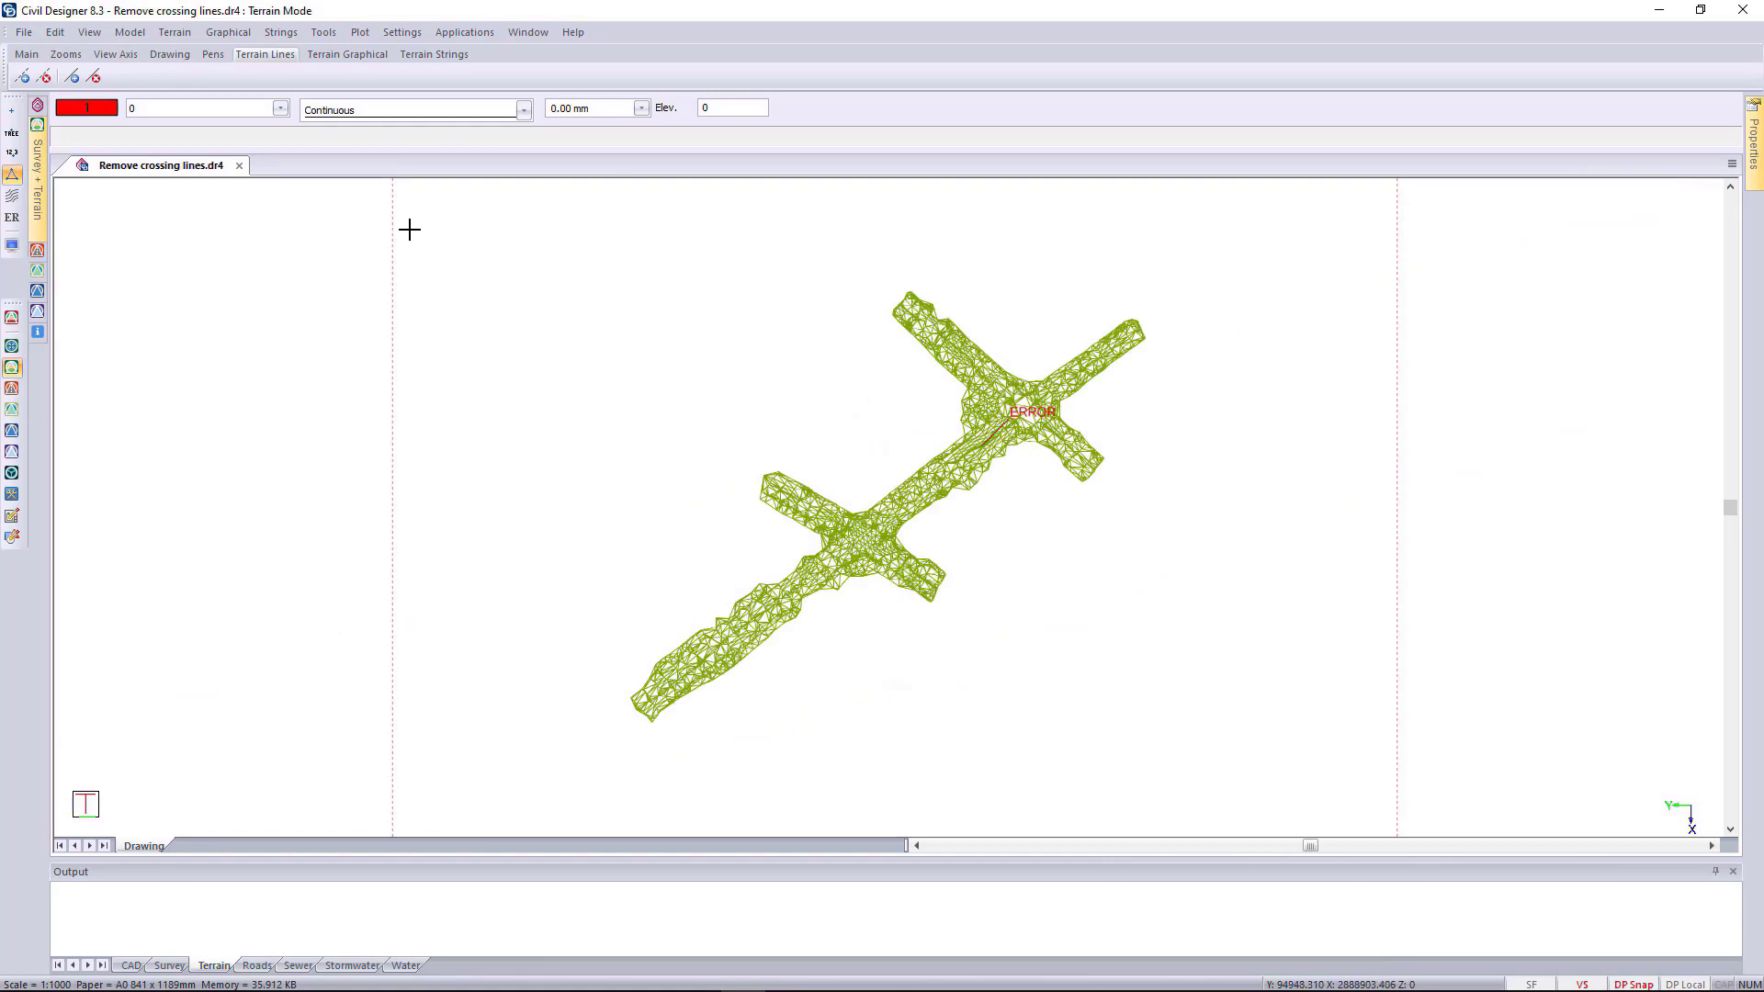
Remove the invalid lines that cross or are collinear from the Survey May surface
click(129, 32)
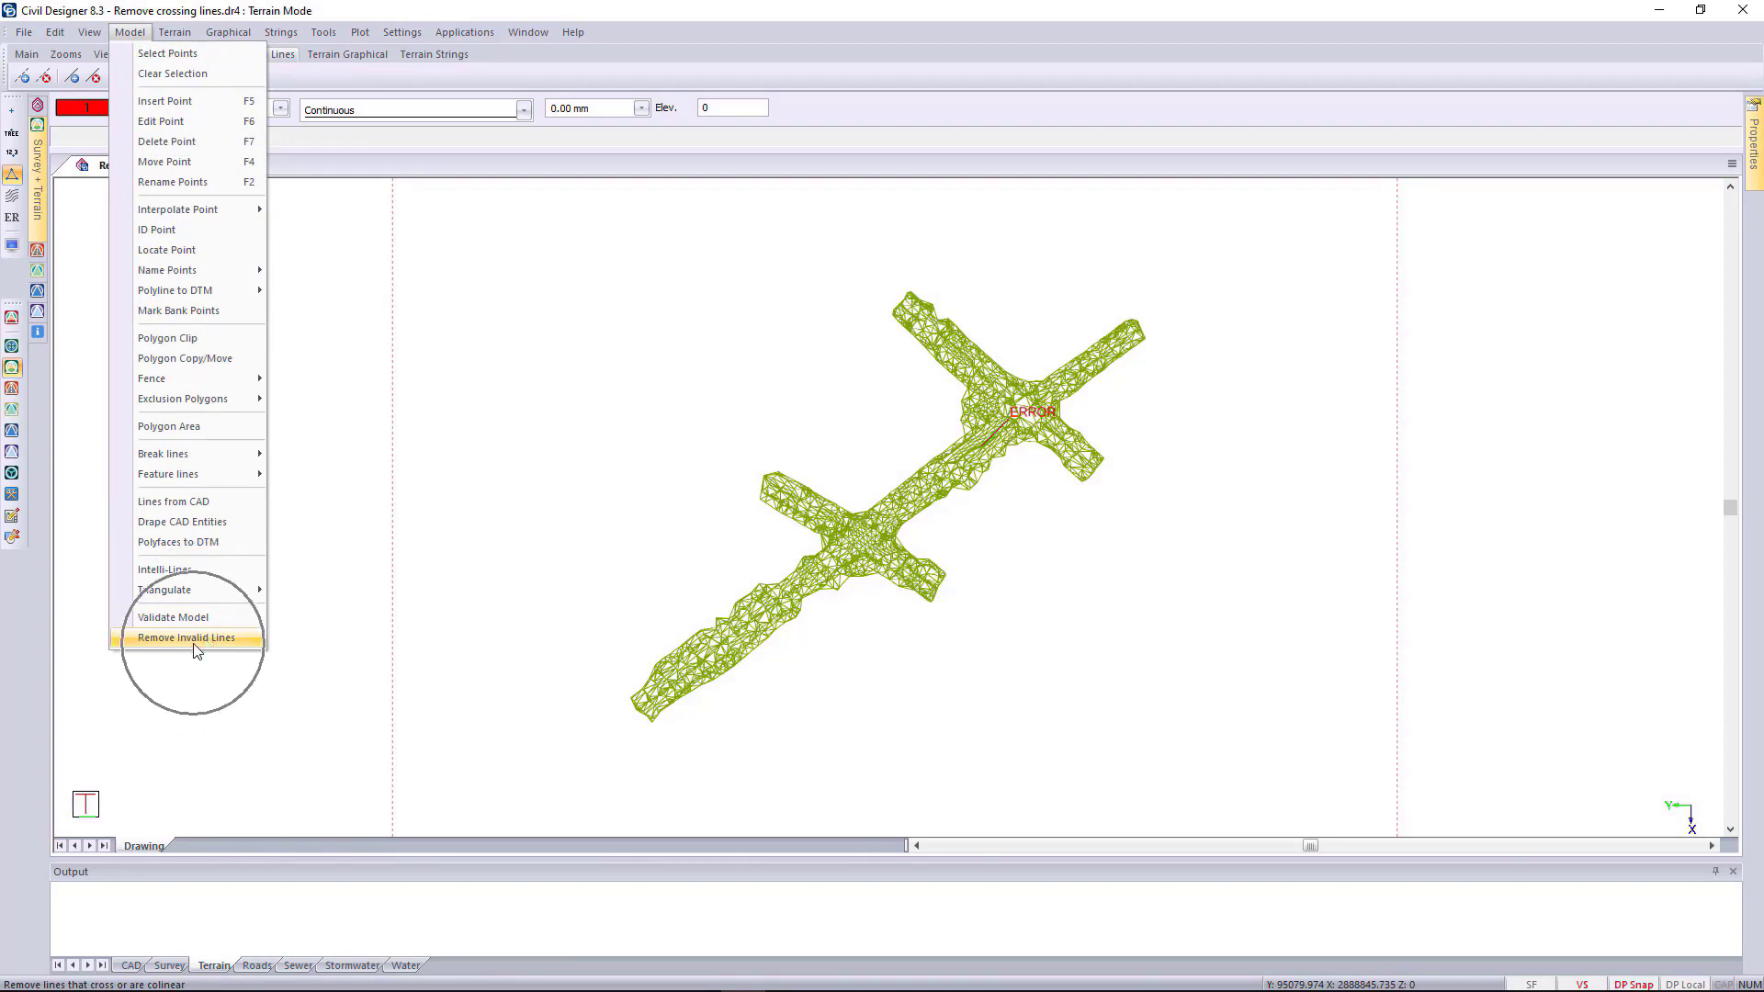
click(197, 640)
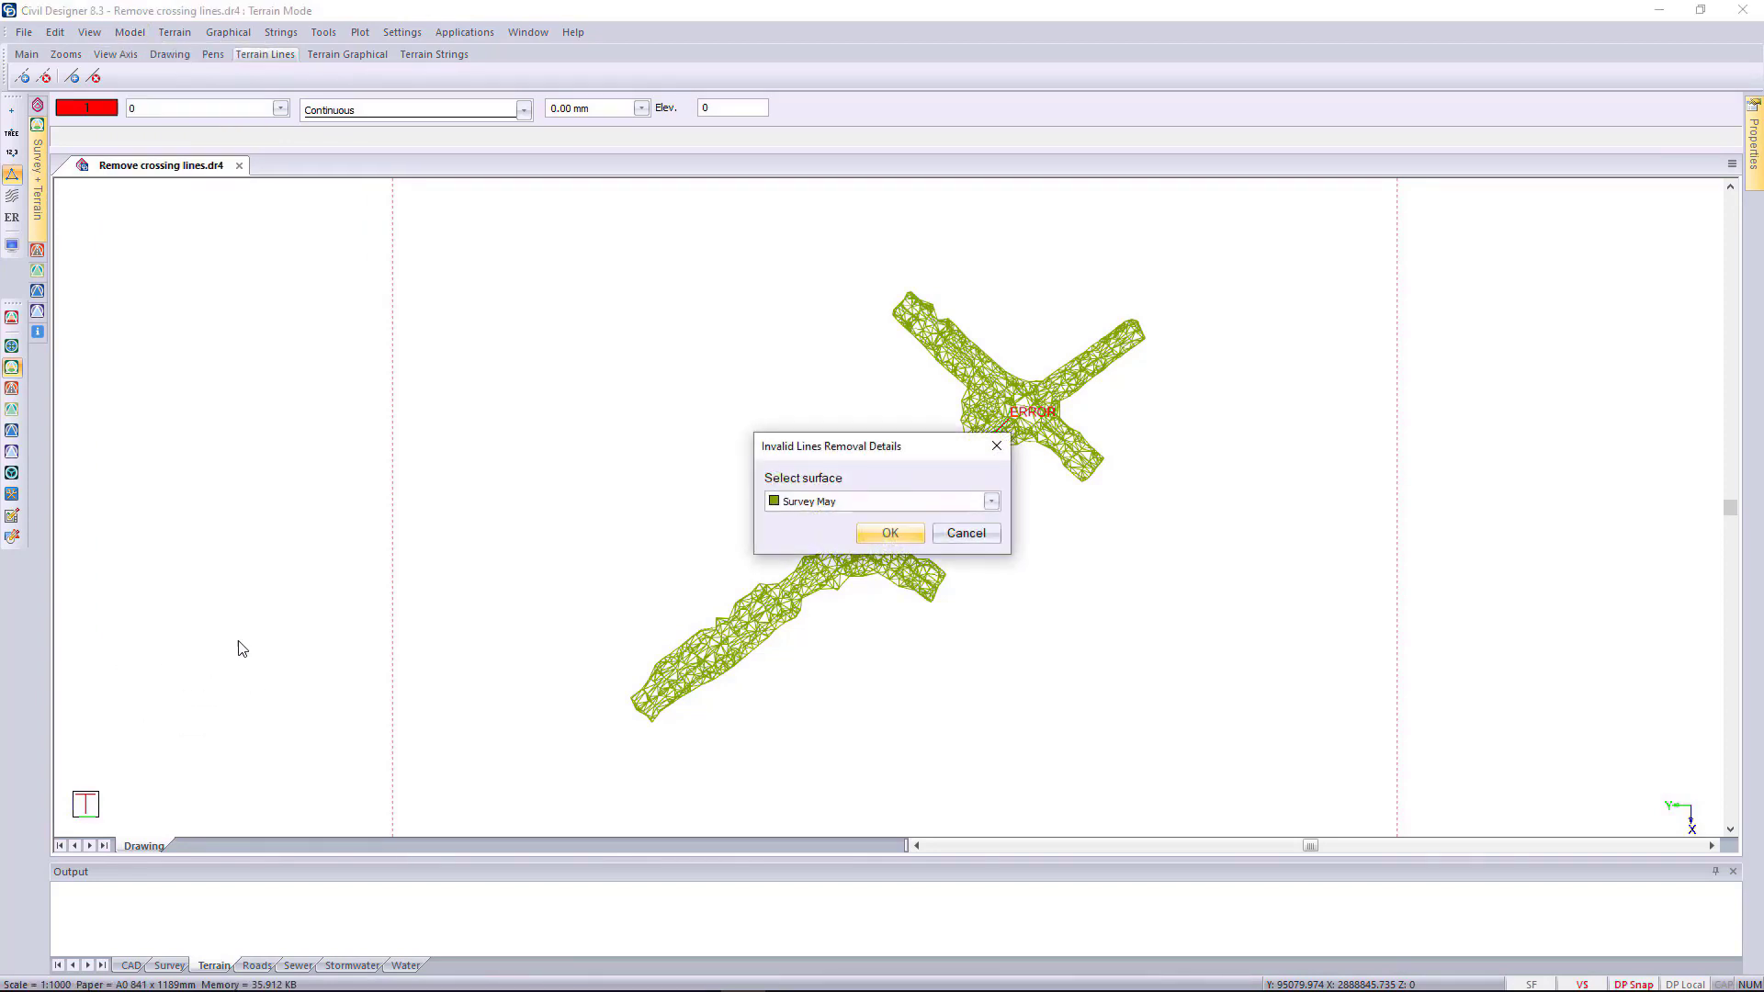
click(873, 533)
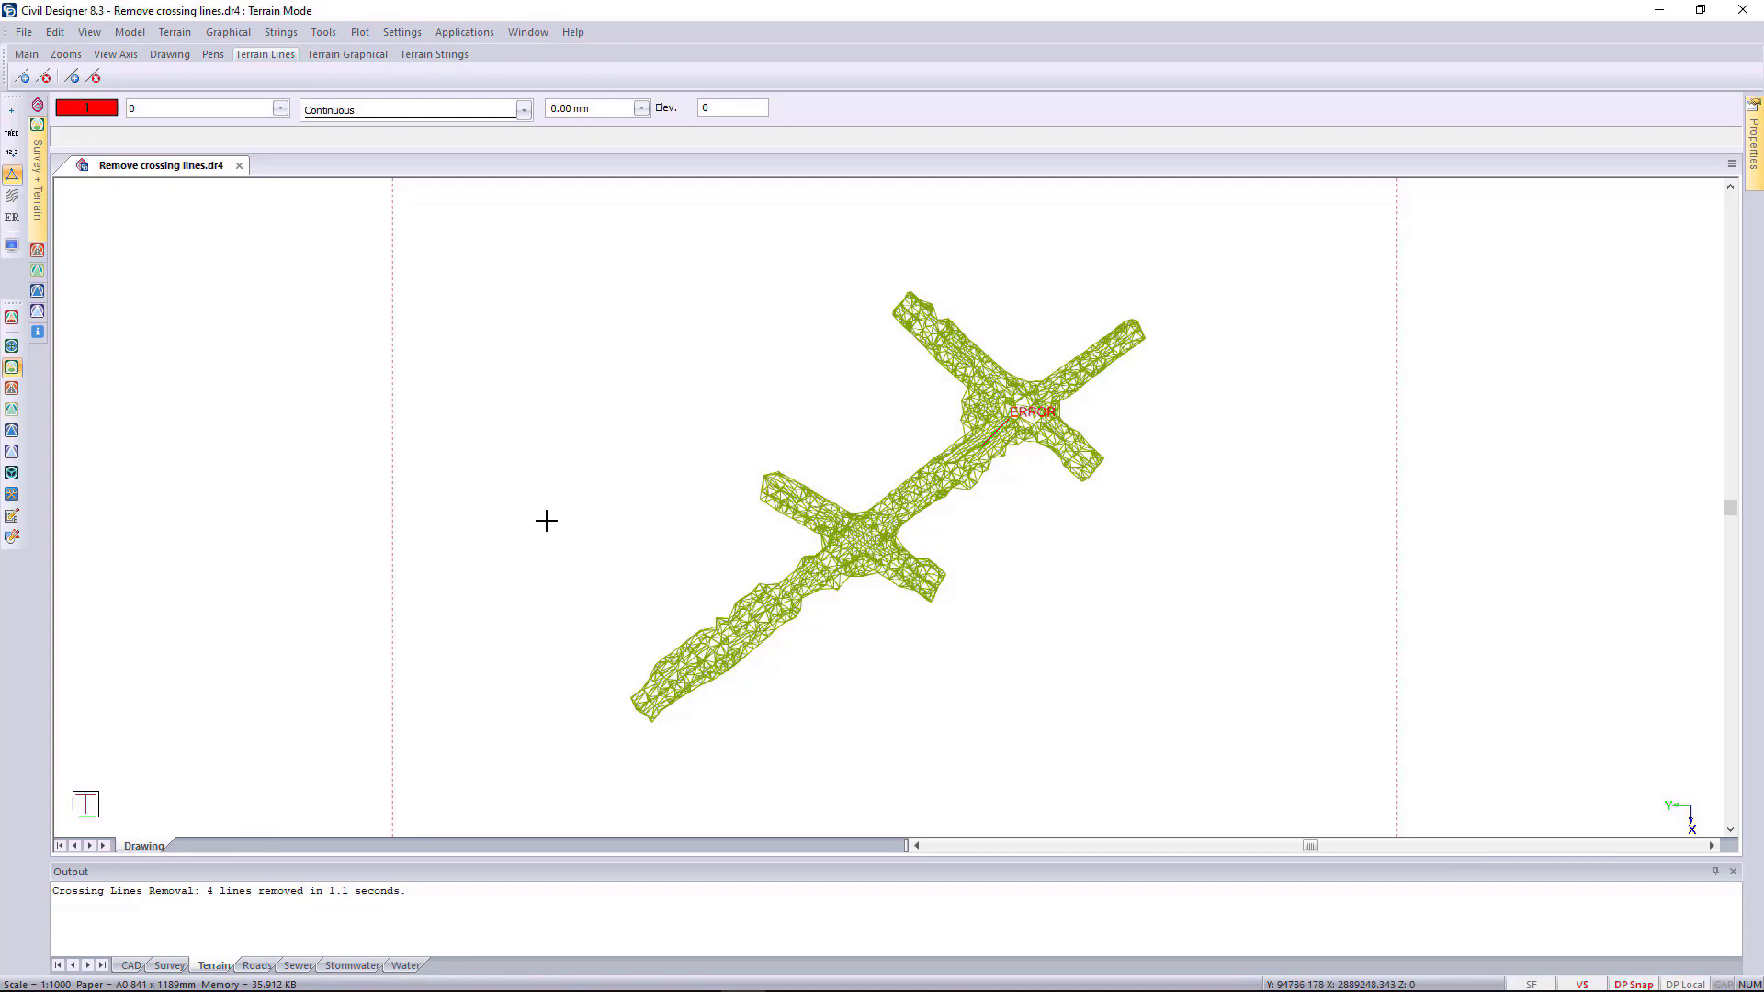
Validate the Survey May surface again with its crossing lines removed, and close the result message
click(129, 31)
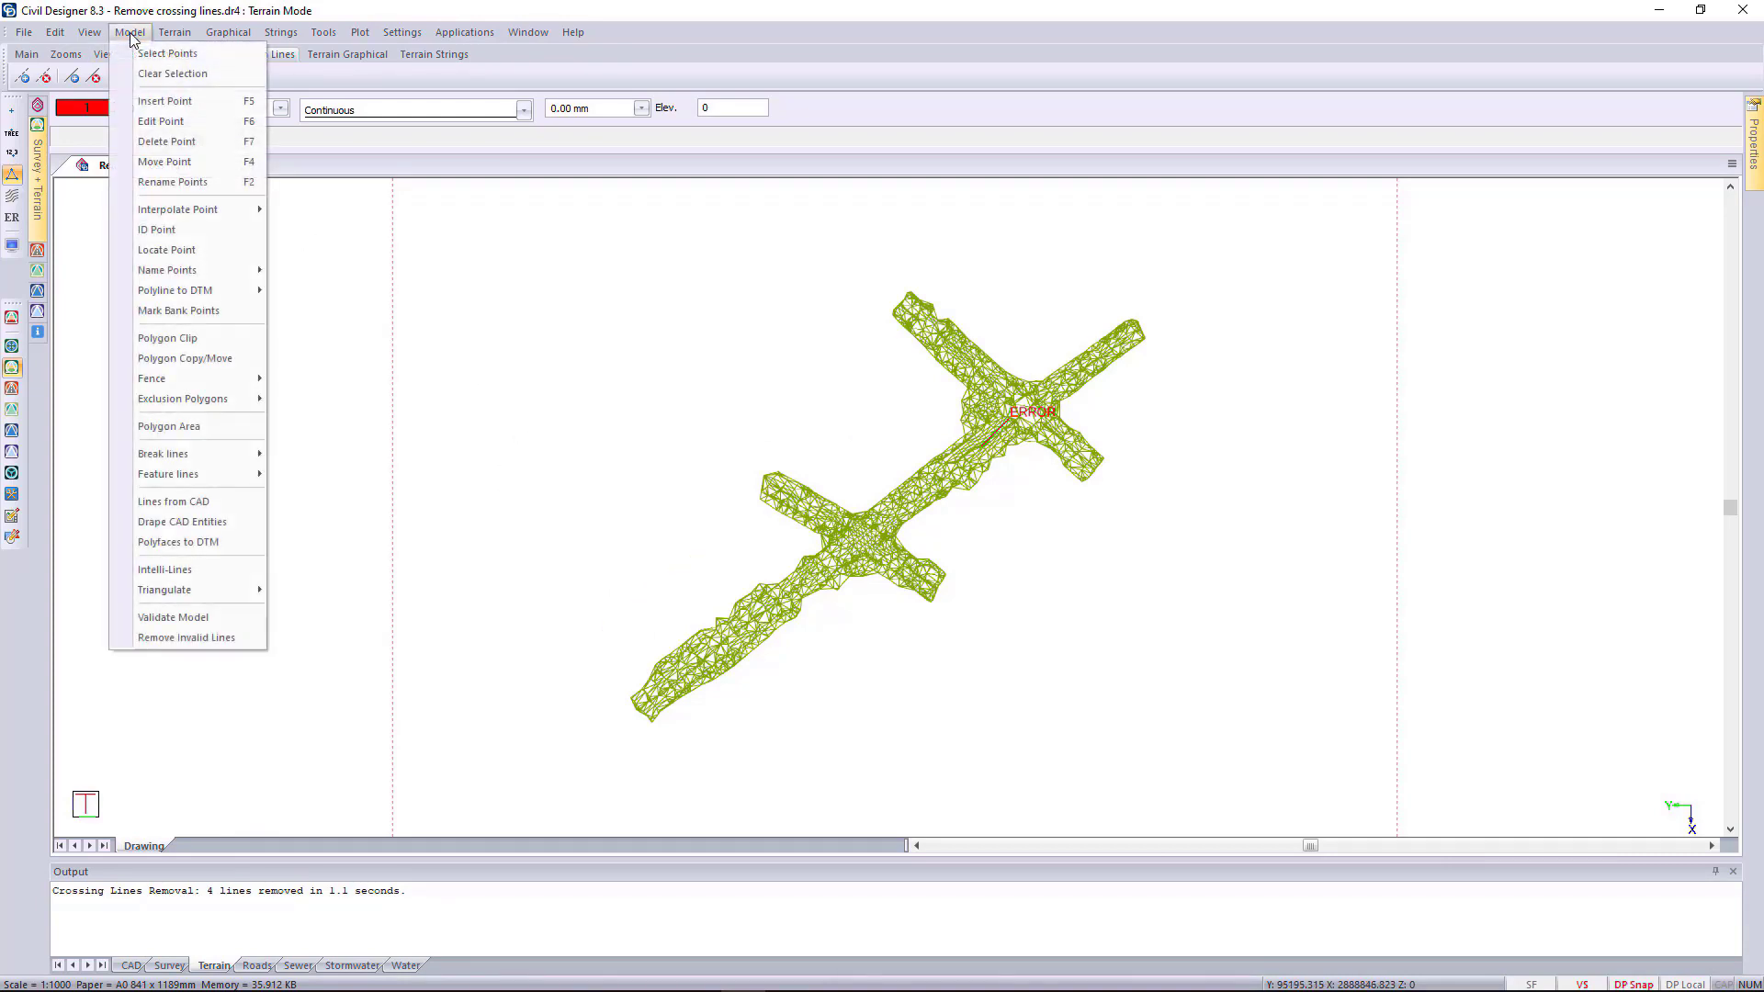
click(200, 616)
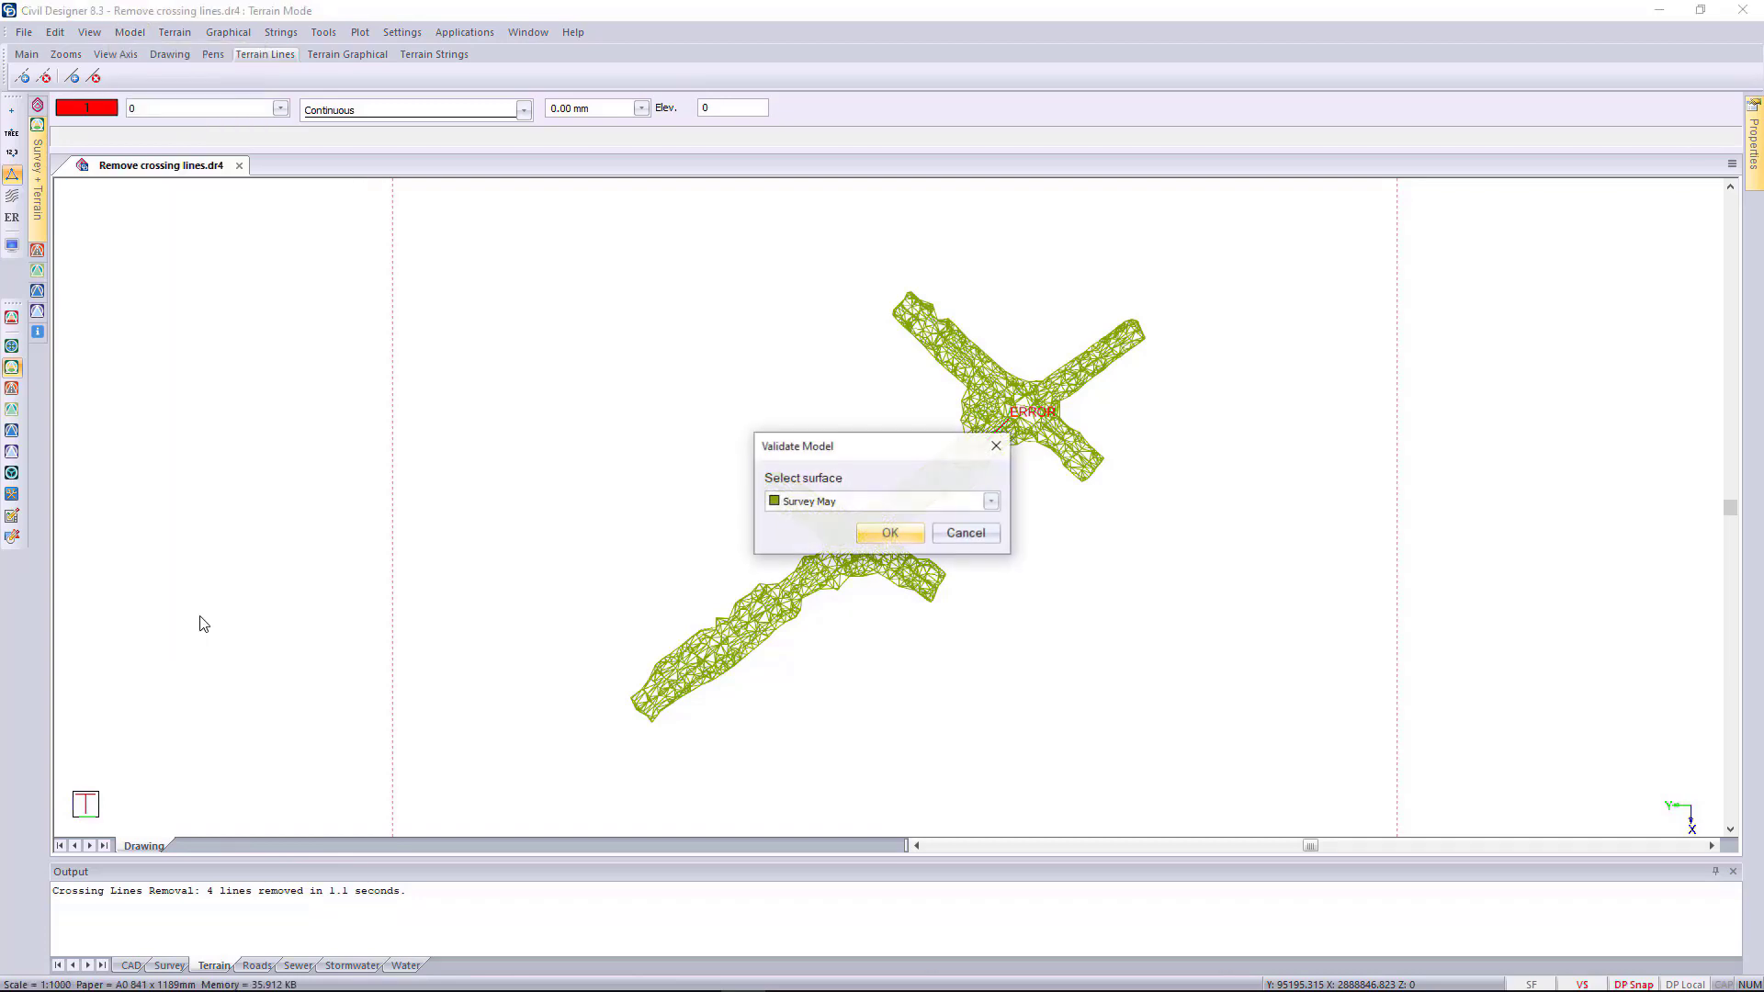
click(880, 535)
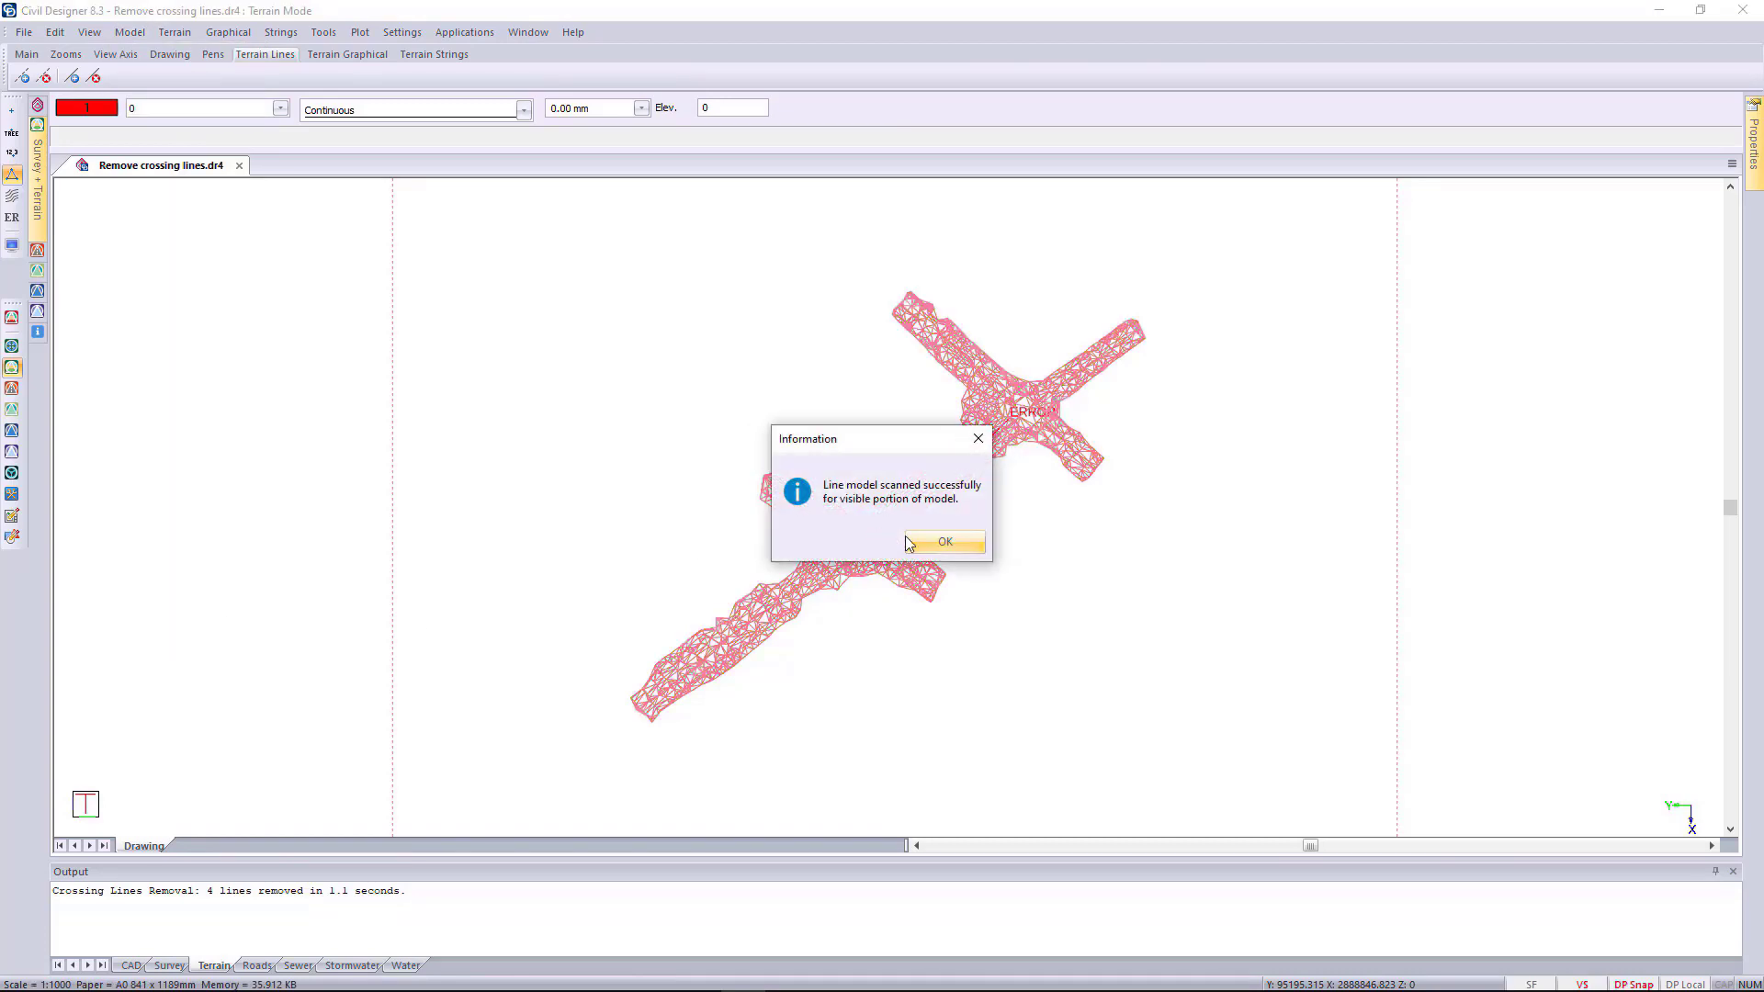
click(943, 544)
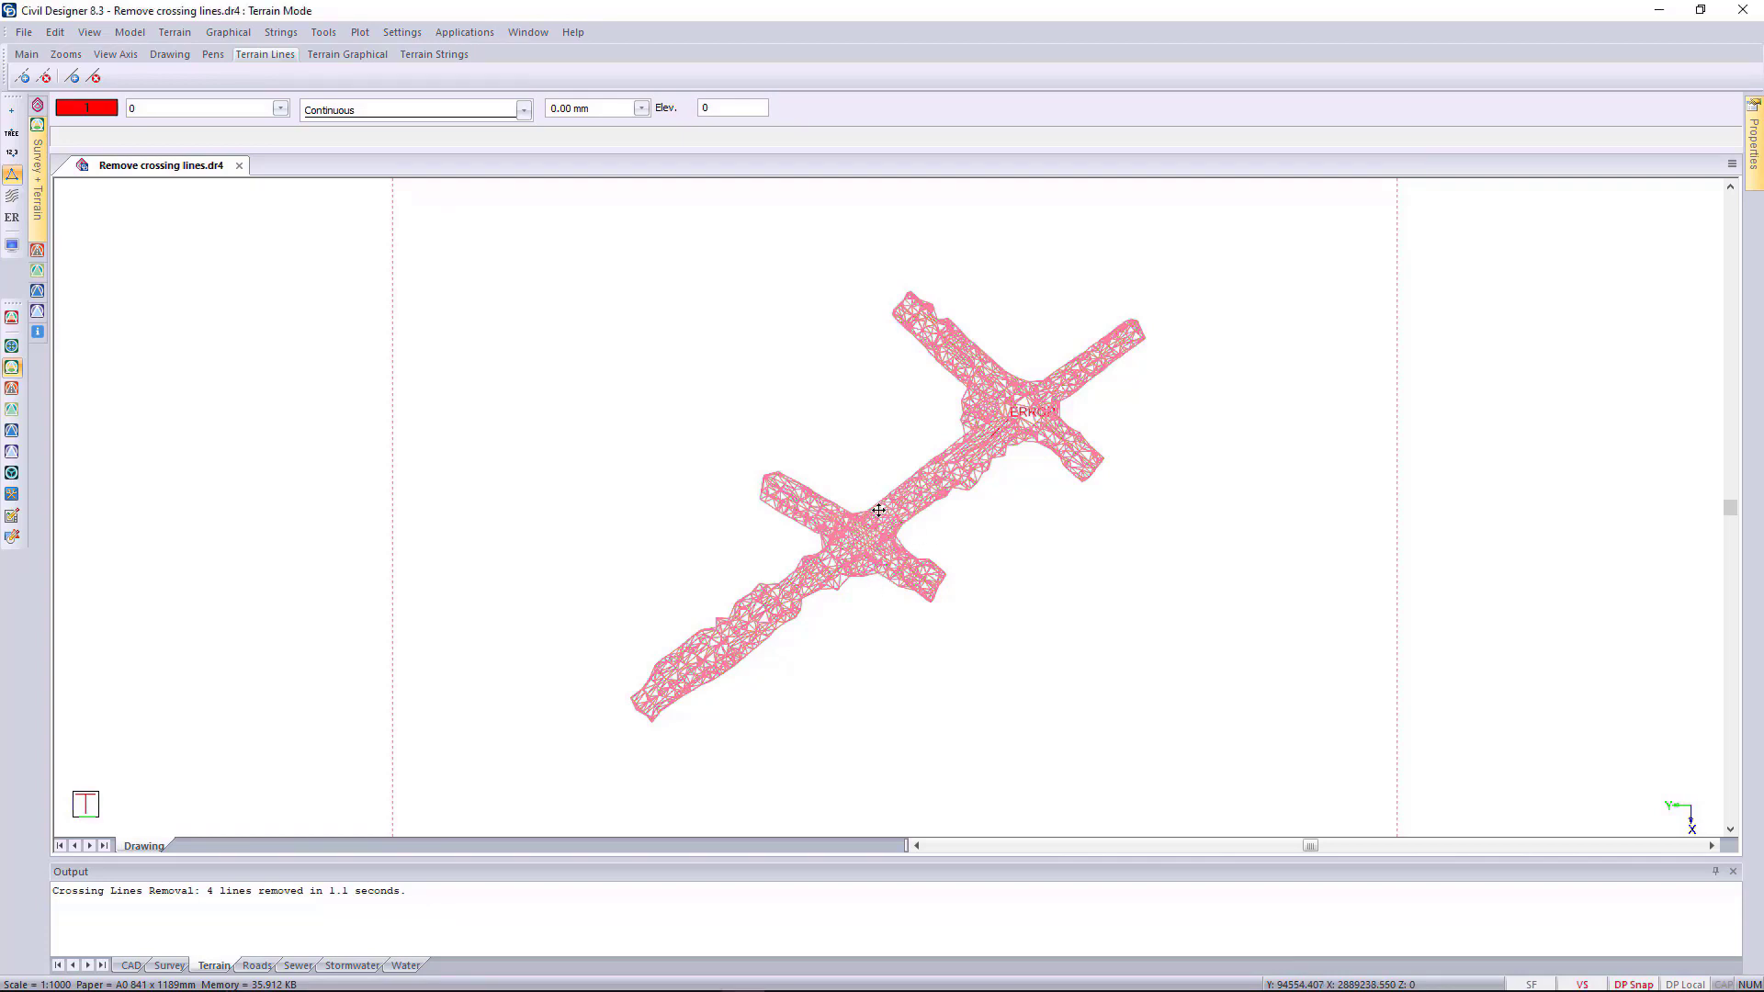
middle_click(878, 510)
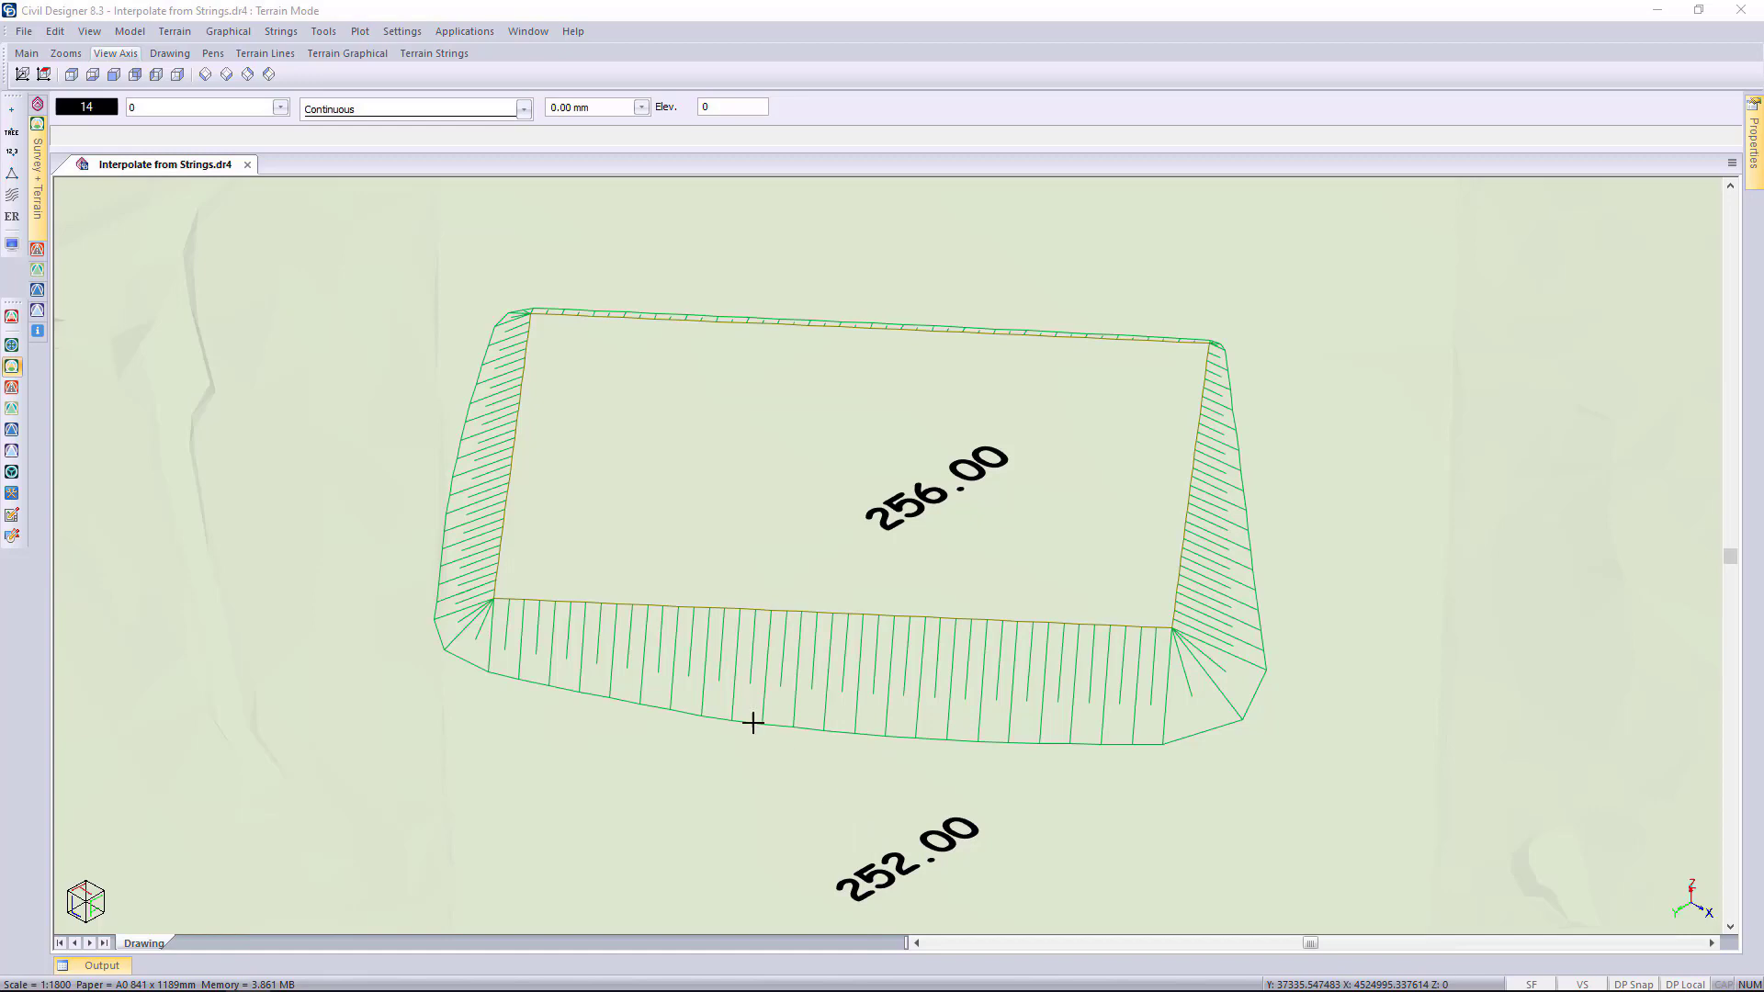
In plan view, convert the 252.00 platform's polyline into a terrain string named Middle with a fixed height of 252.000, choosing to delete the polyline
click(73, 74)
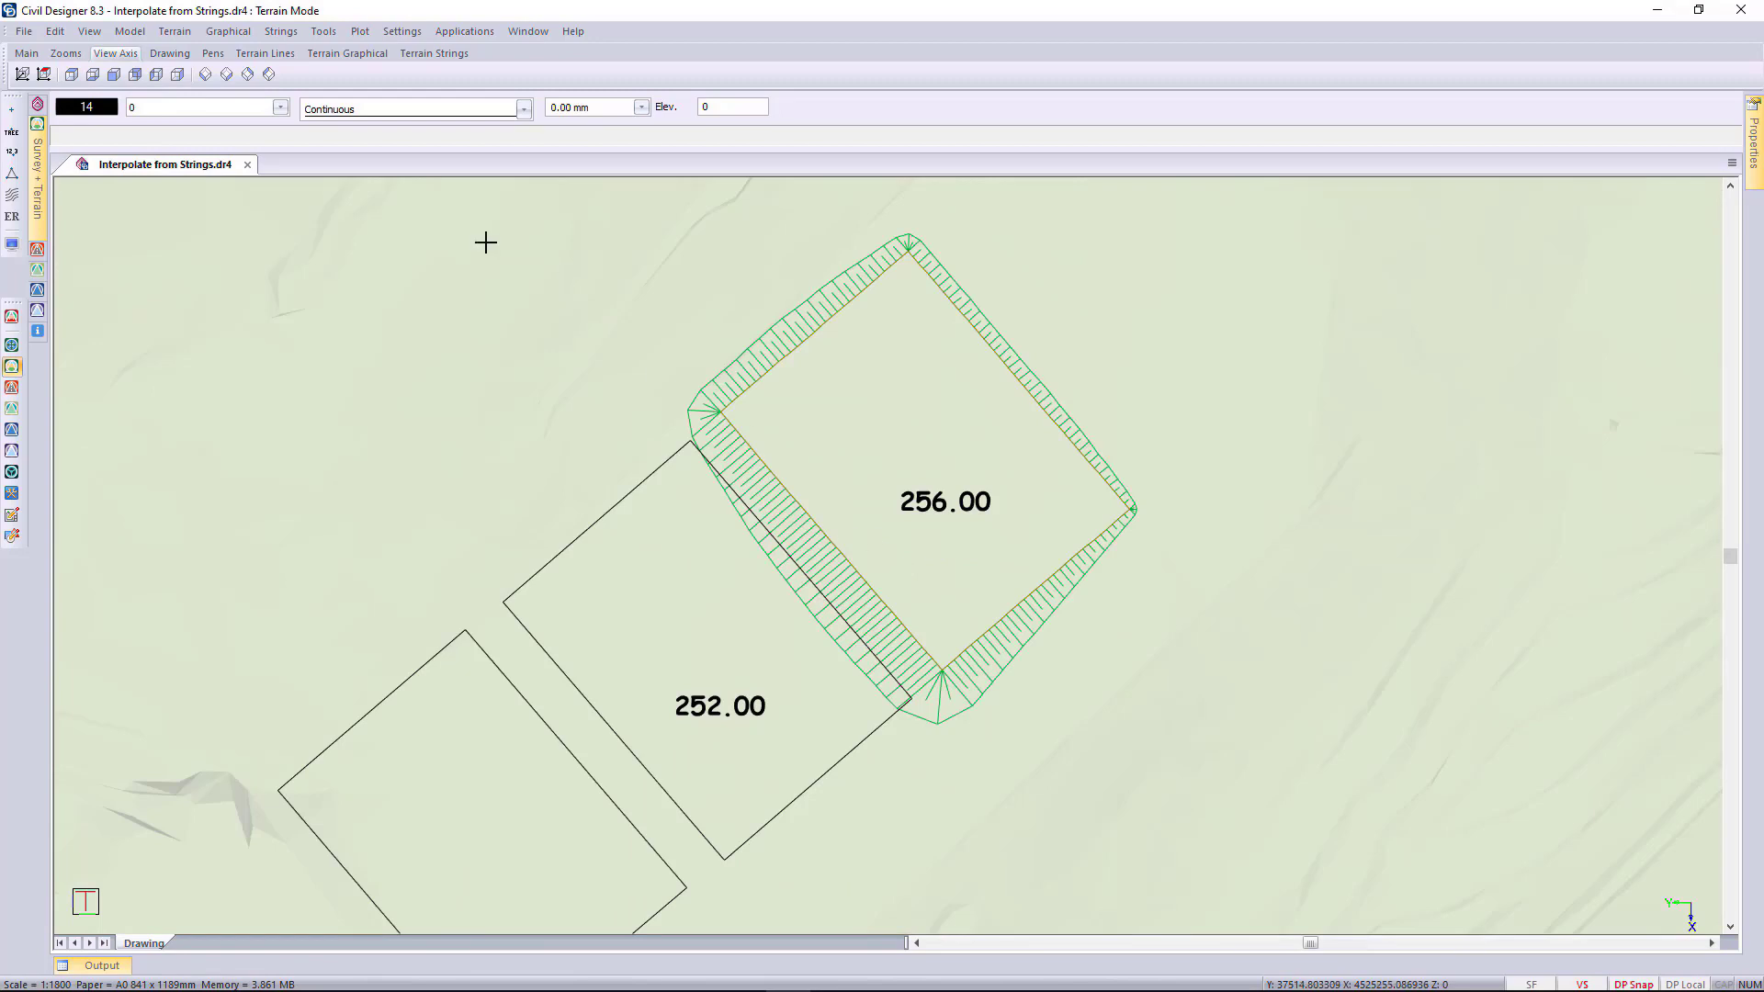
click(281, 31)
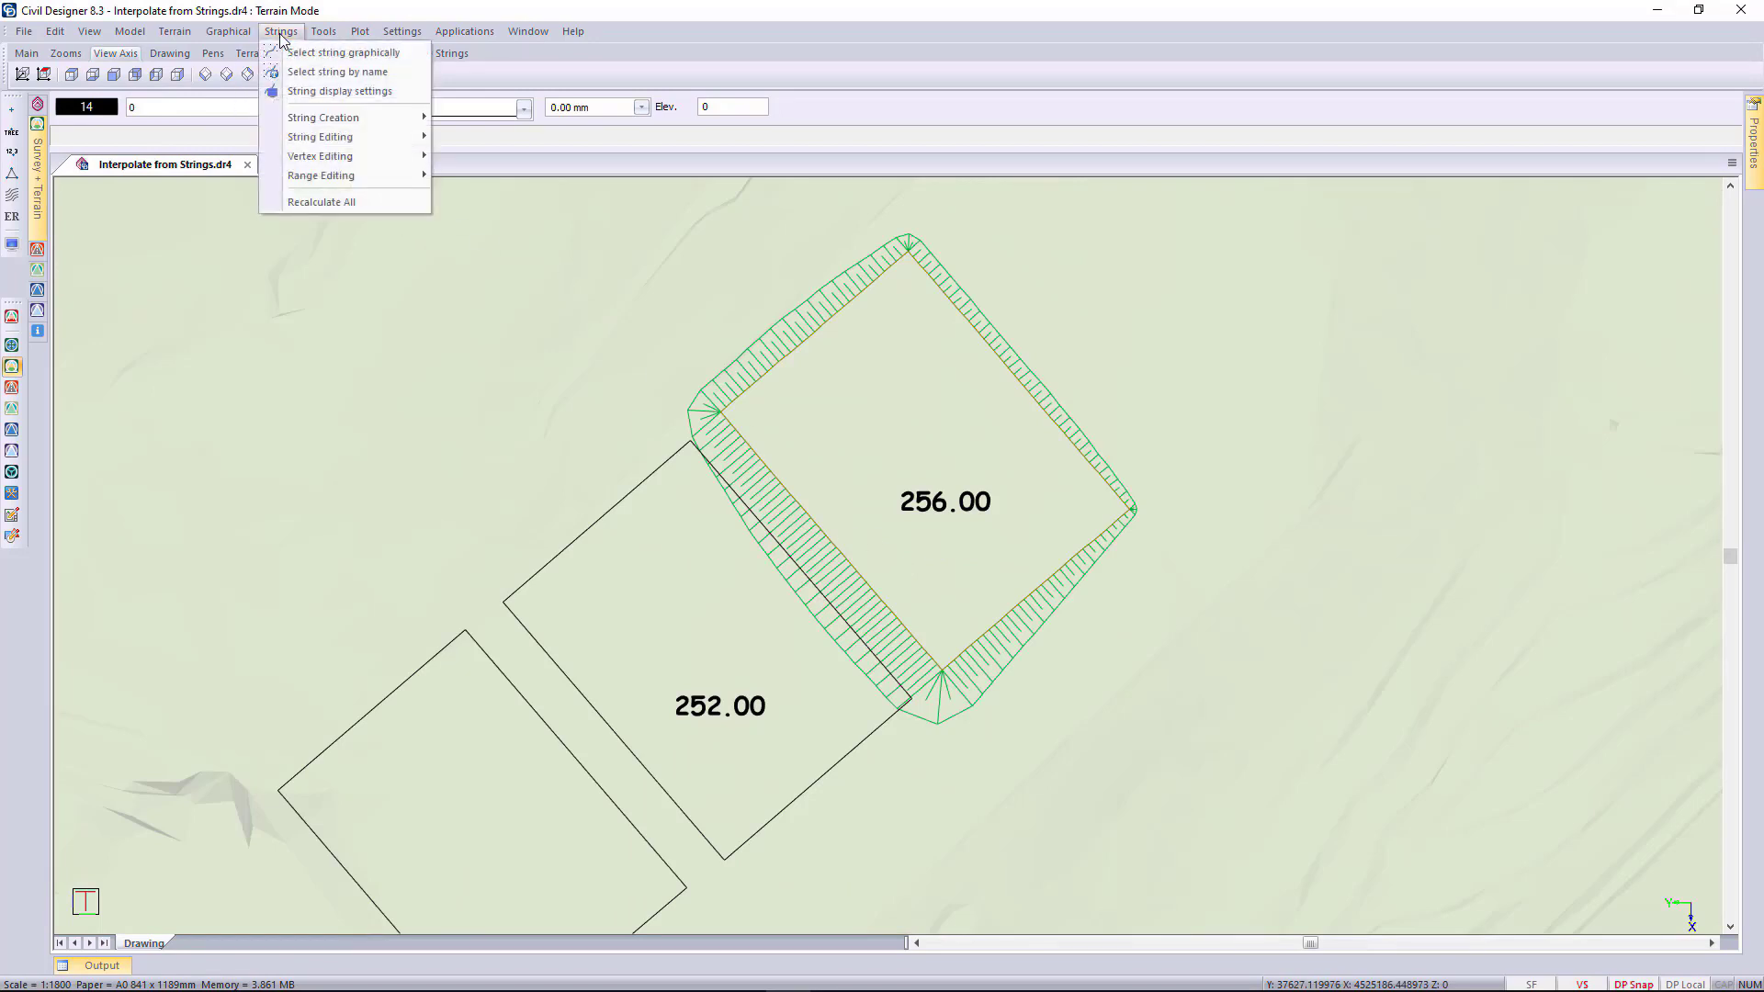
mouse_move(375, 119)
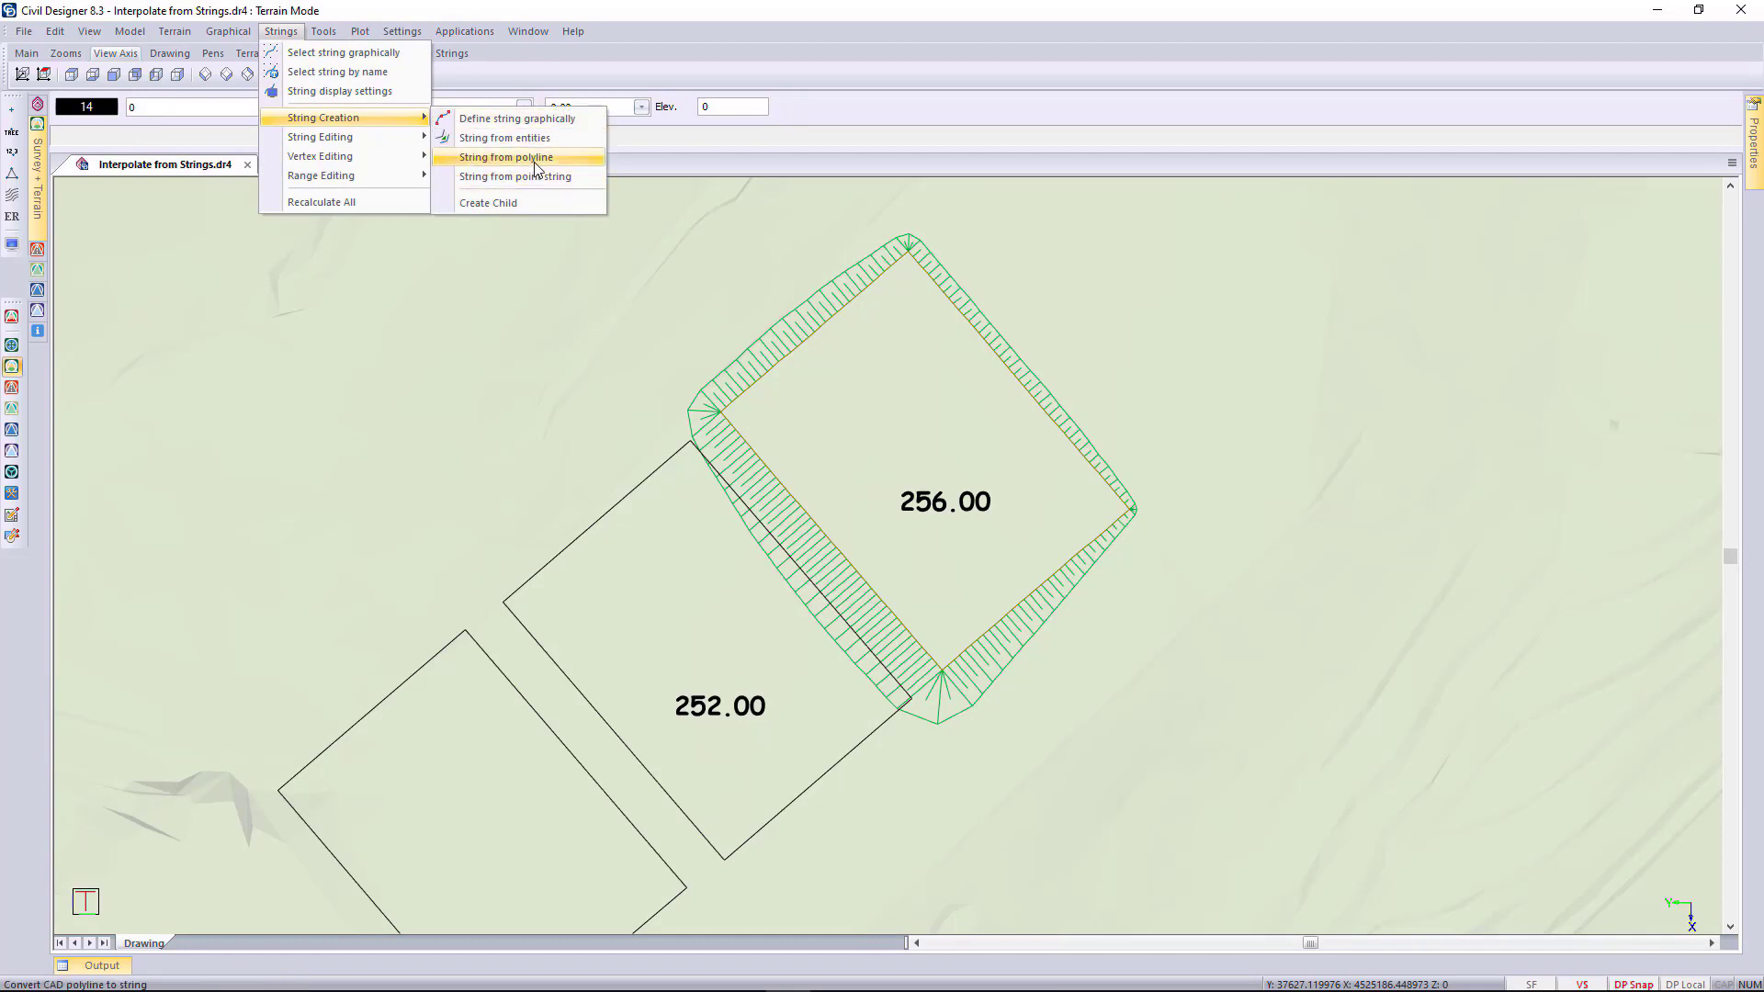
click(537, 158)
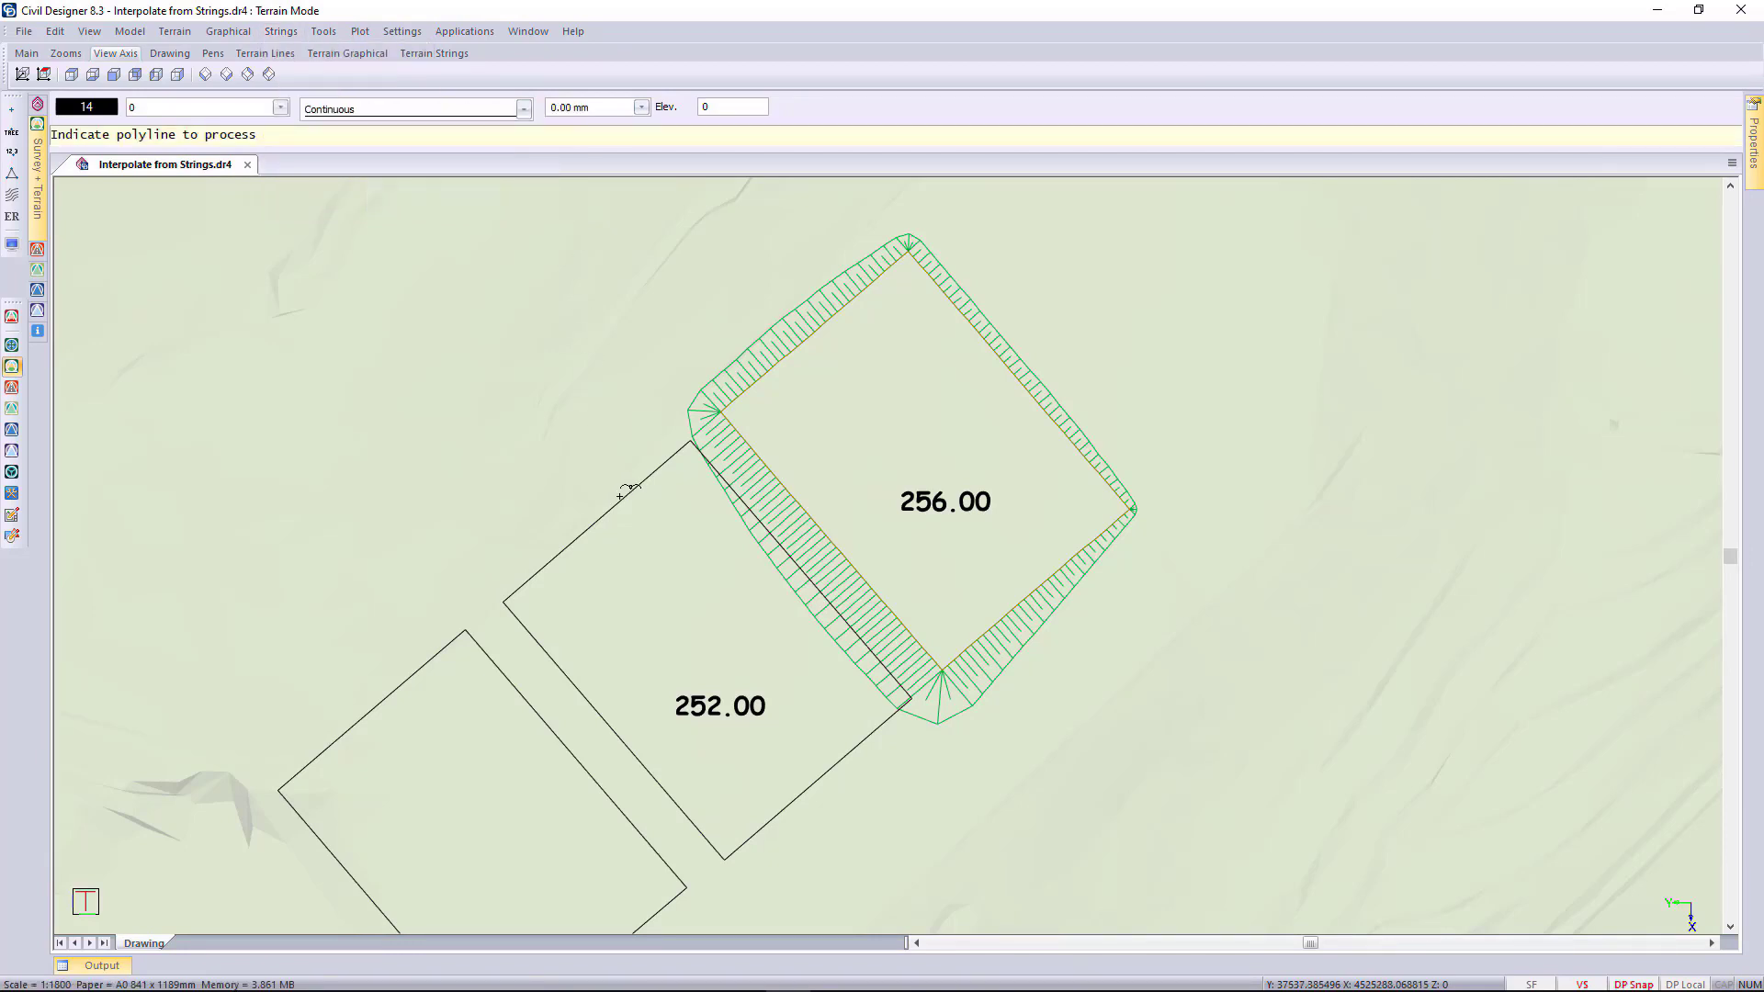
click(620, 494)
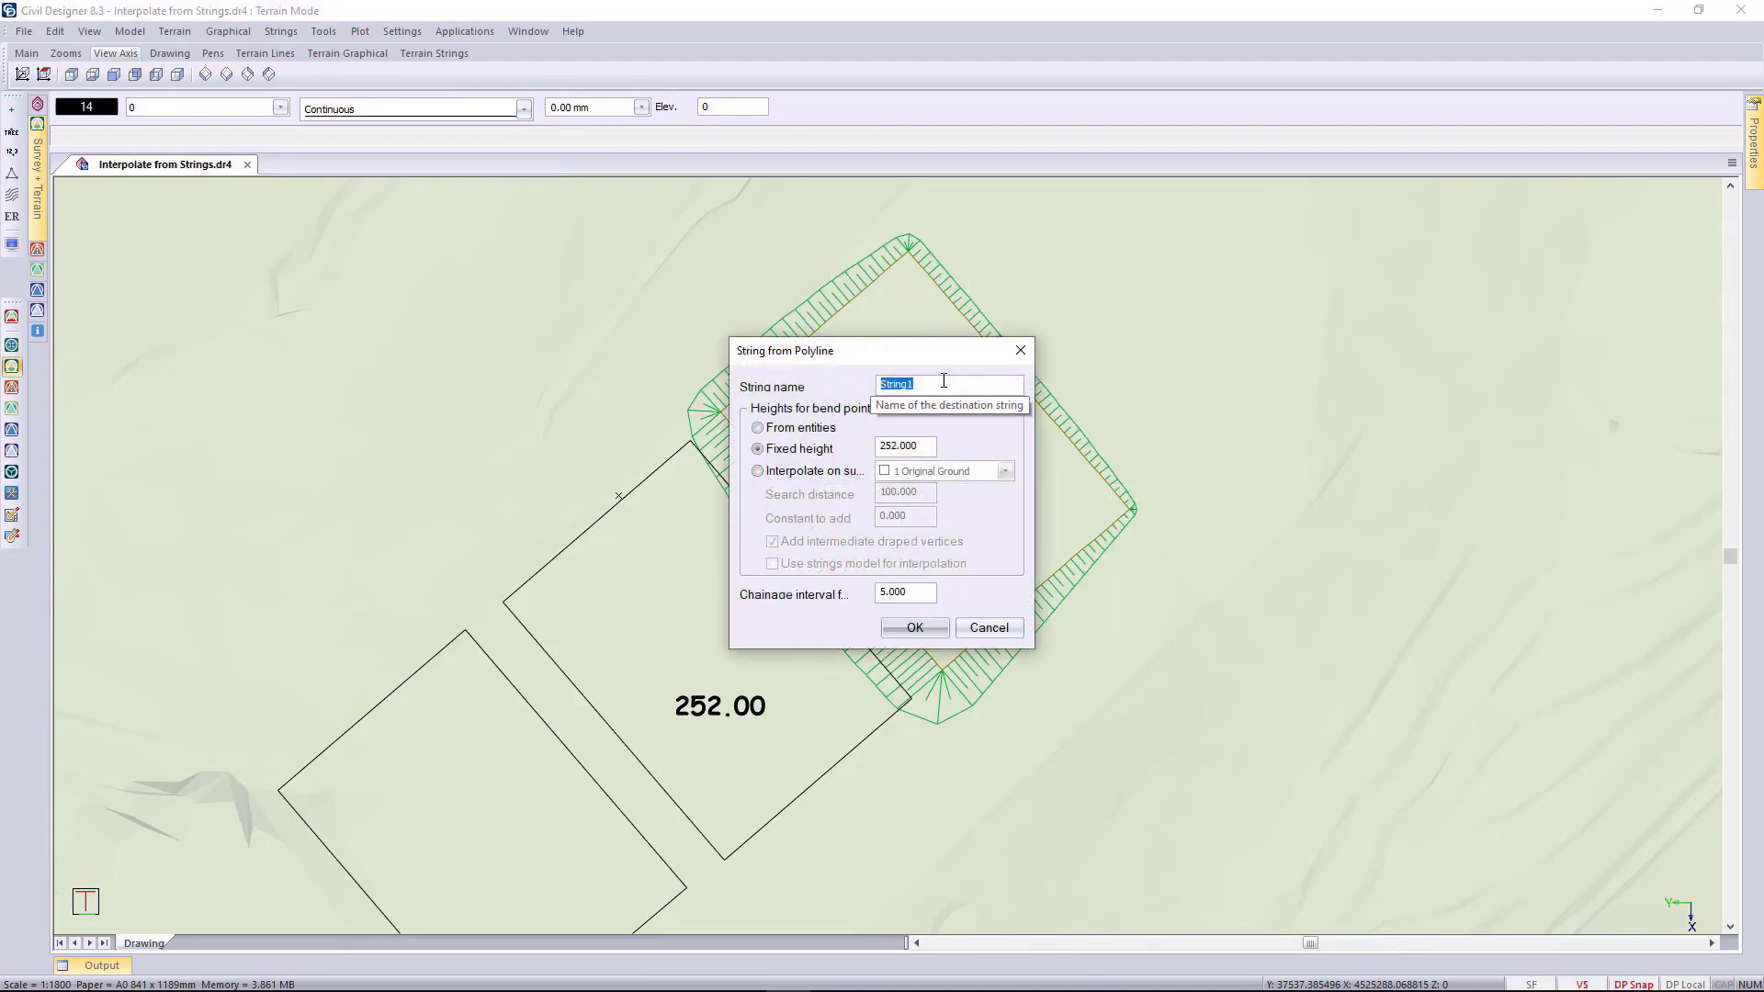
text(Middle)
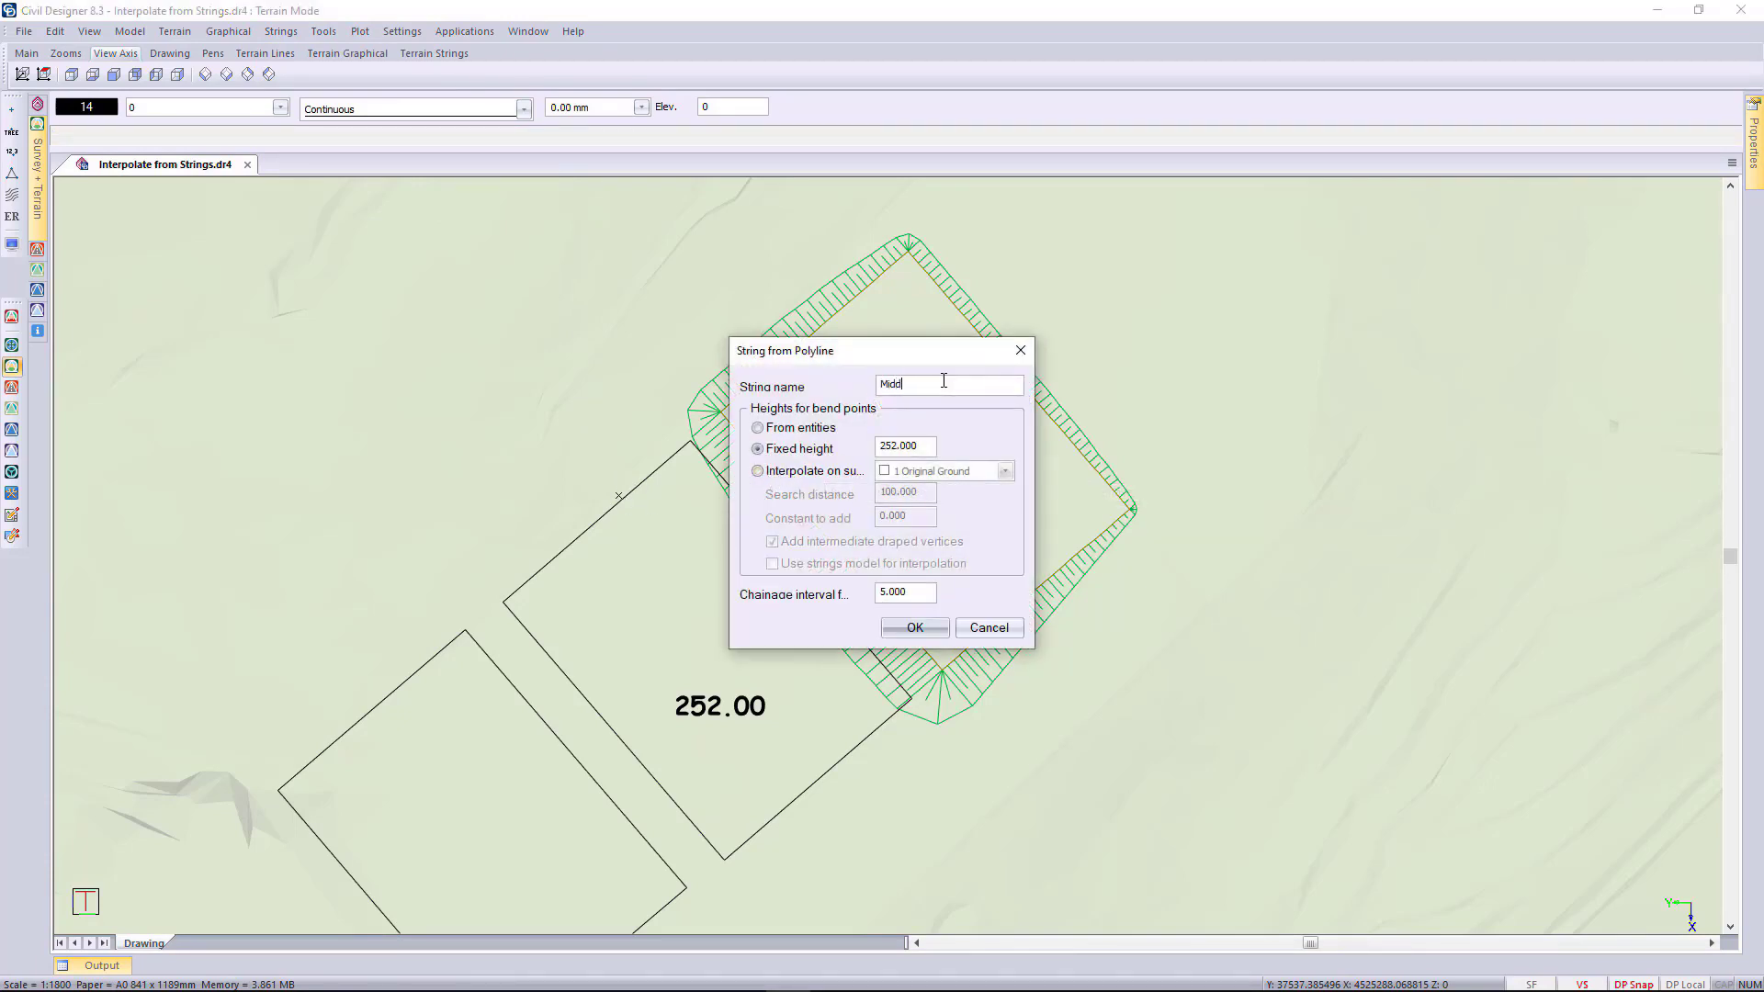
click(929, 445)
key(ctrl)
click(915, 627)
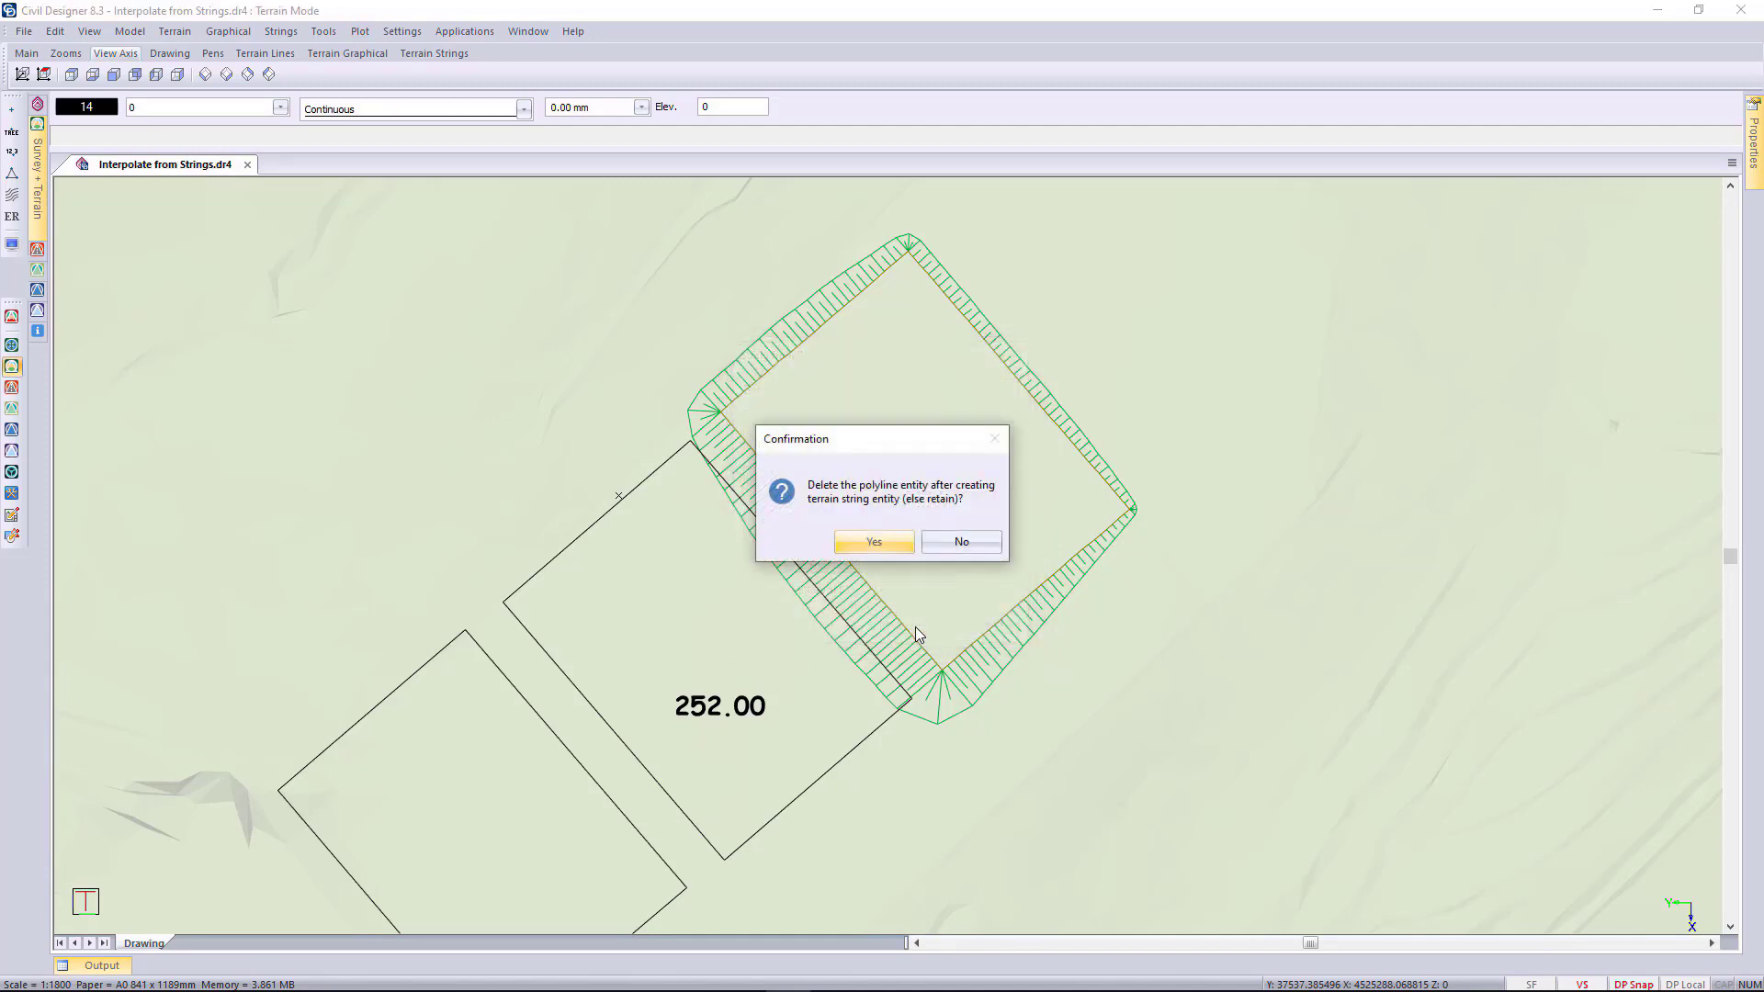
click(874, 541)
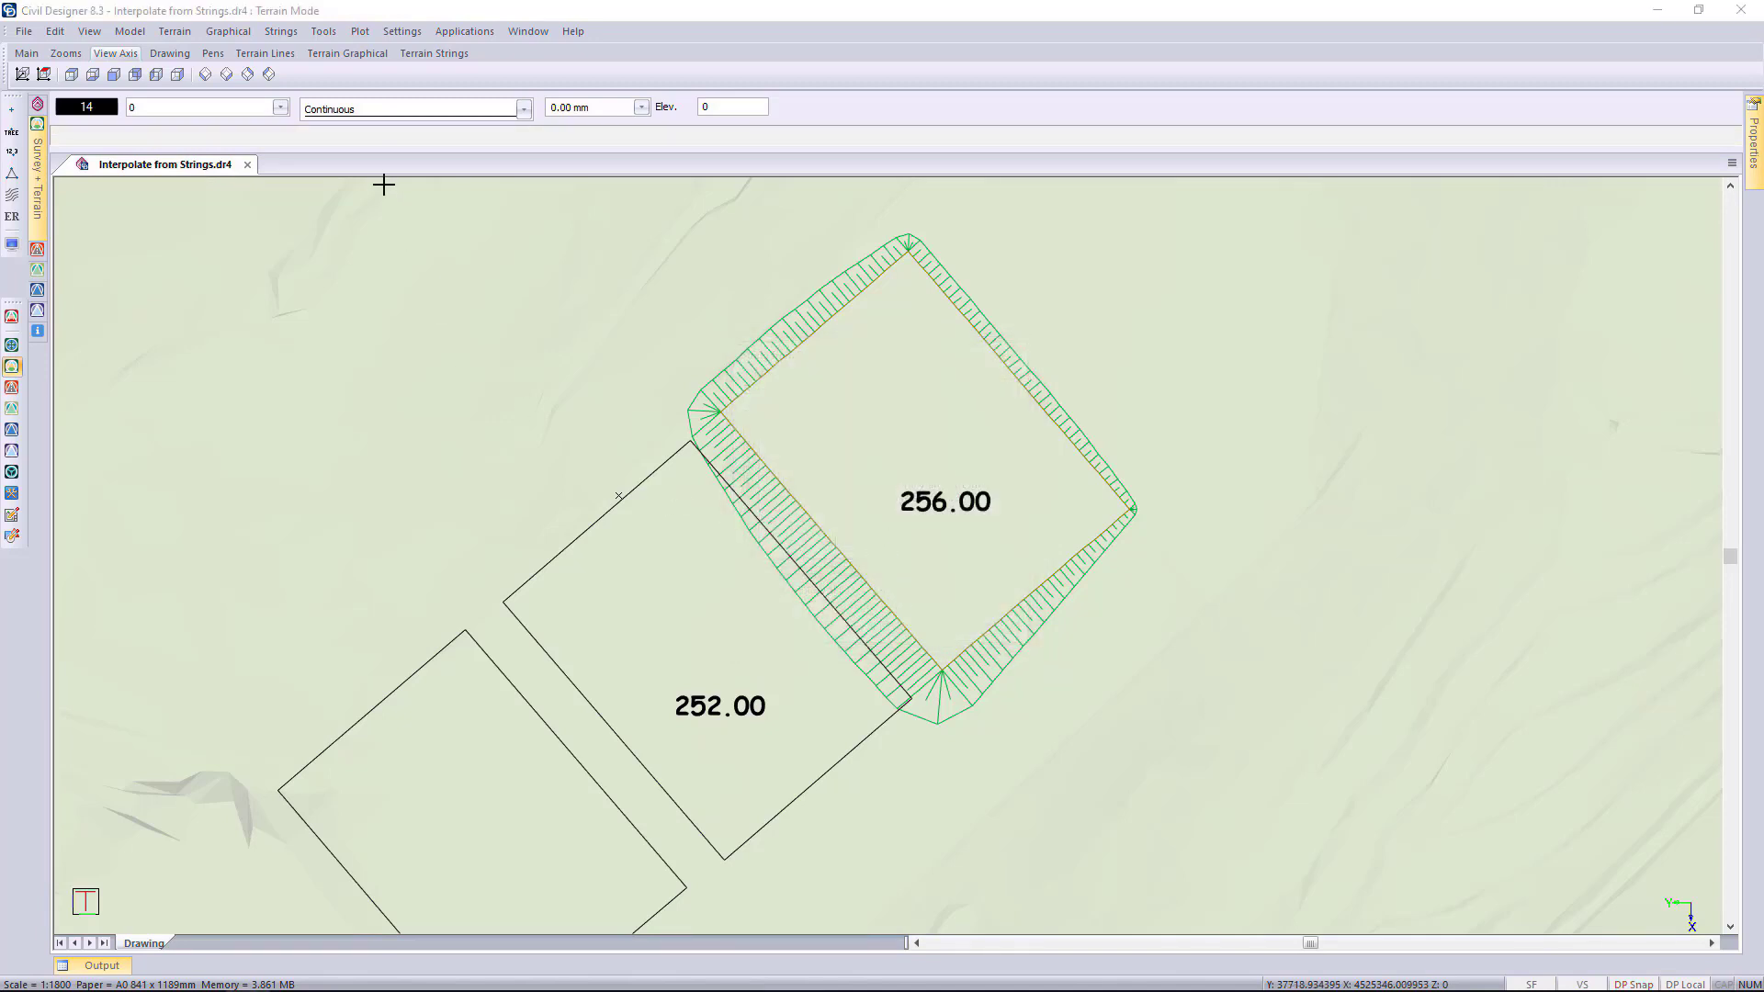
Create a Grade to Surface child string outside the Middle string, onto 1 Original Ground with cut and fill slopes of 2.000, including the strings model
click(285, 30)
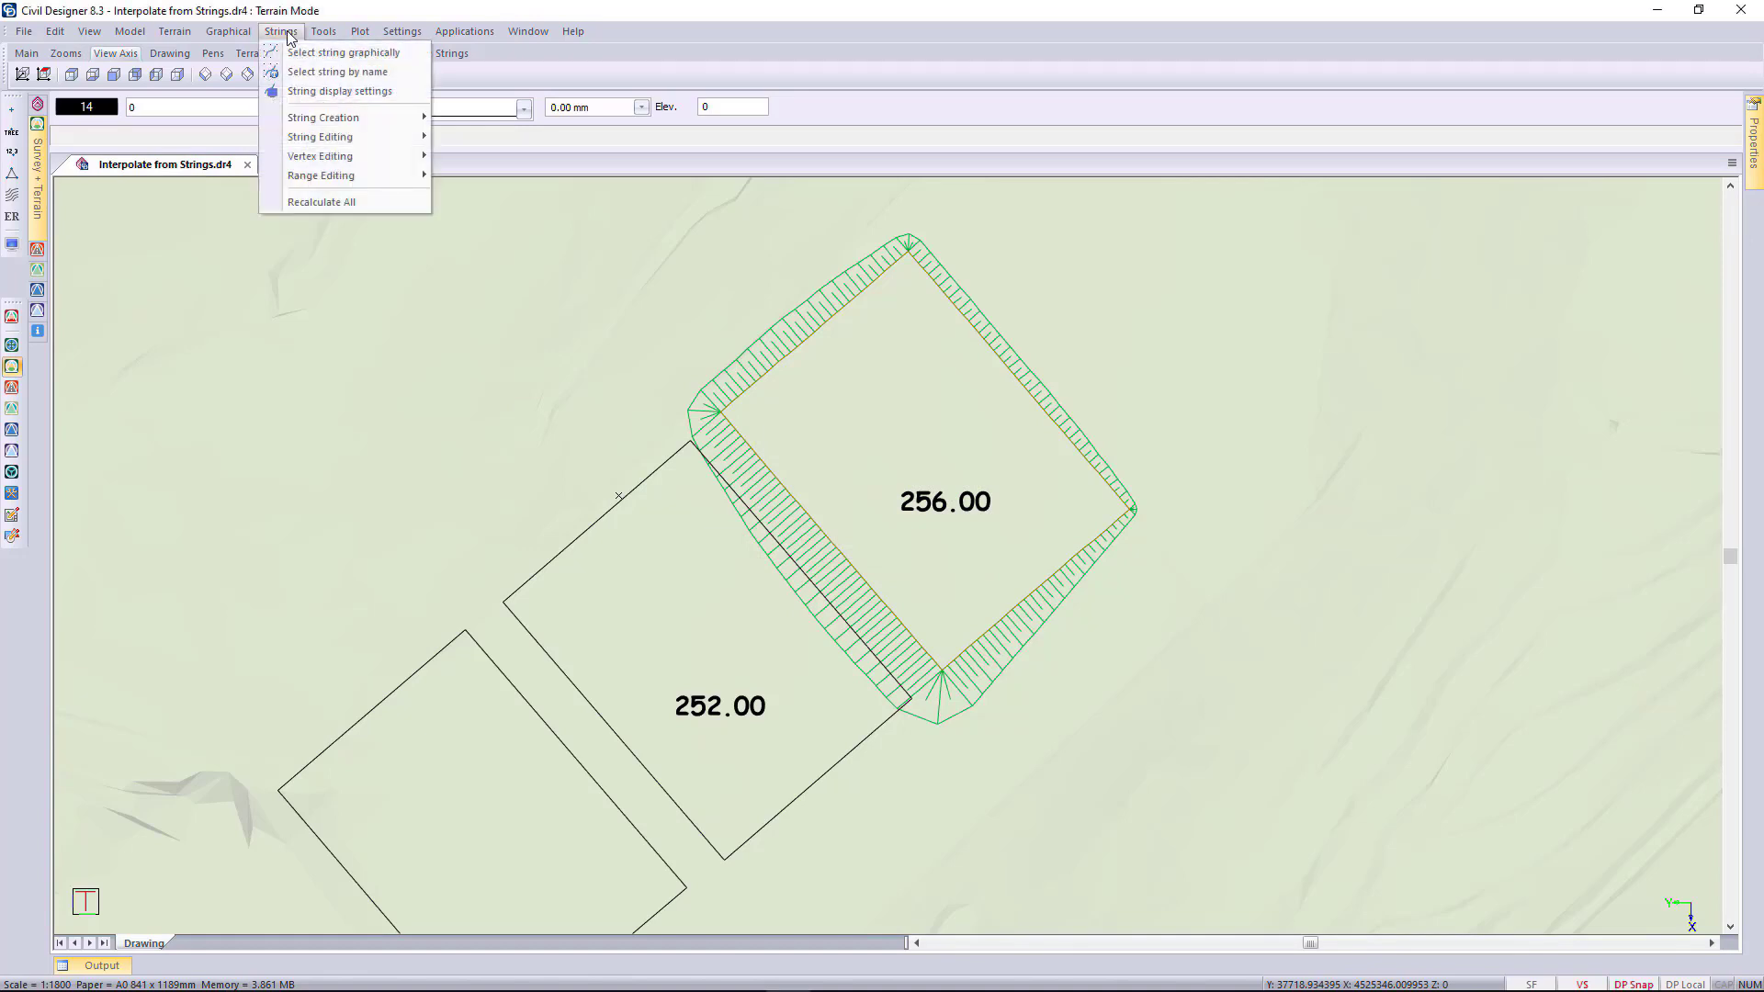
mouse_move(315, 117)
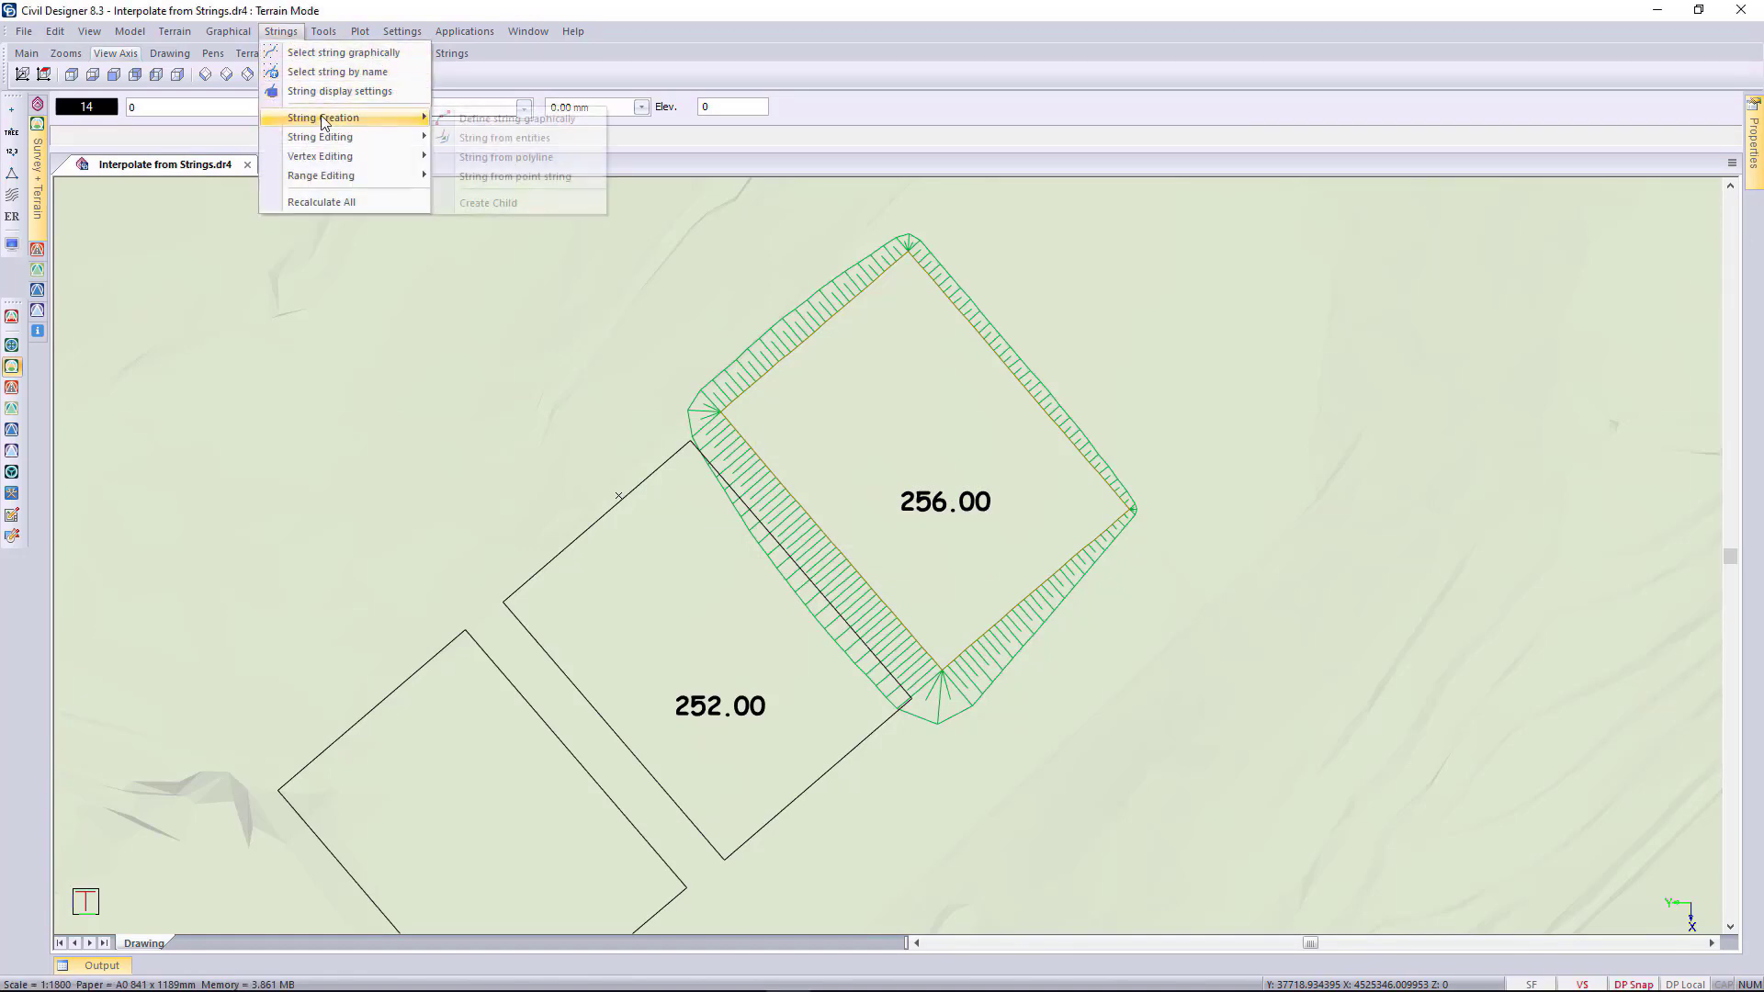
click(526, 199)
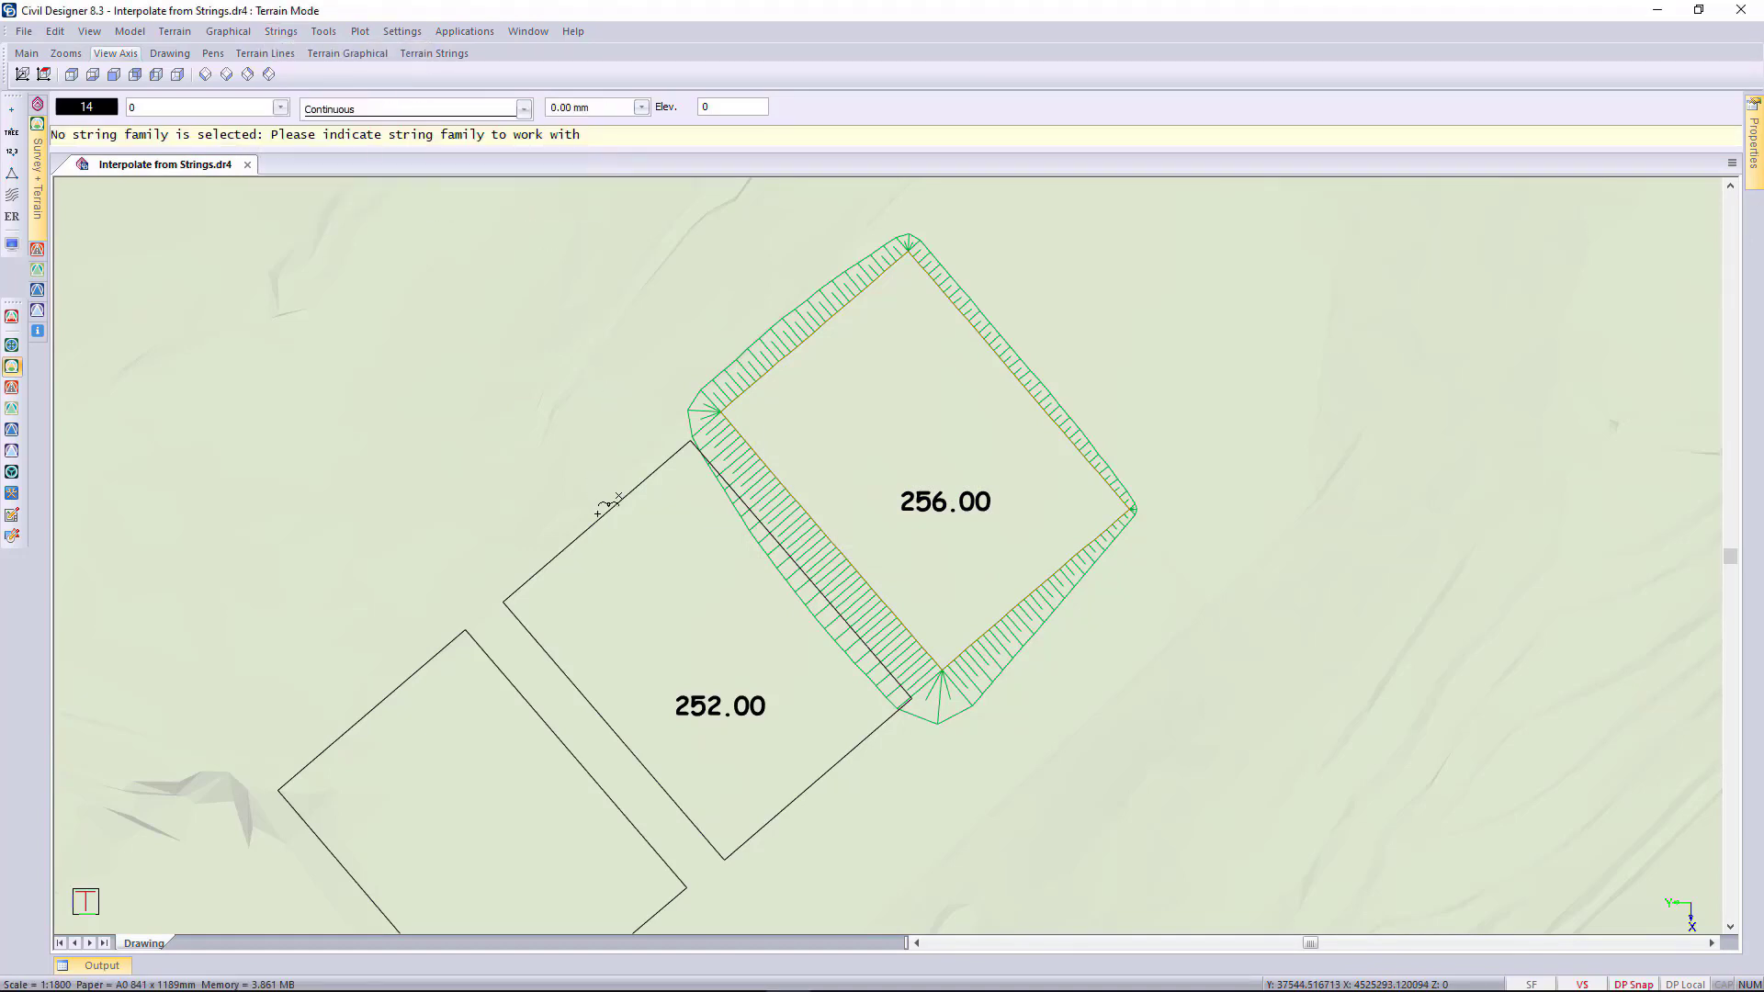
click(597, 514)
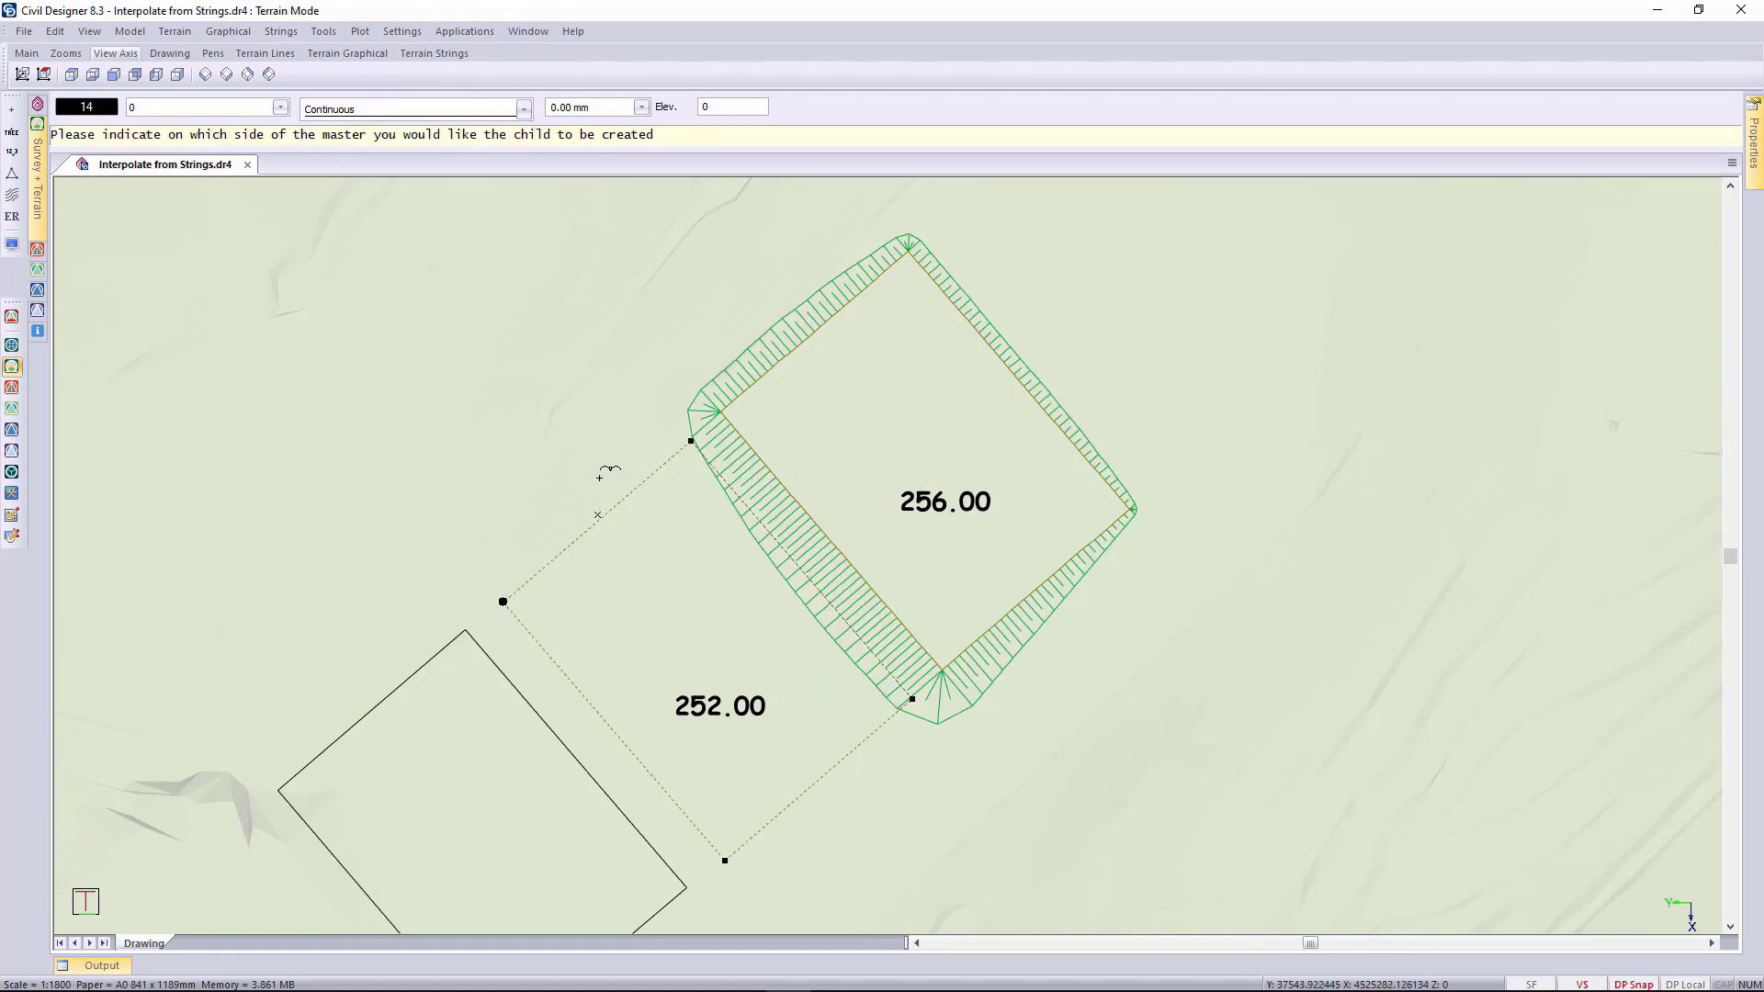
click(599, 476)
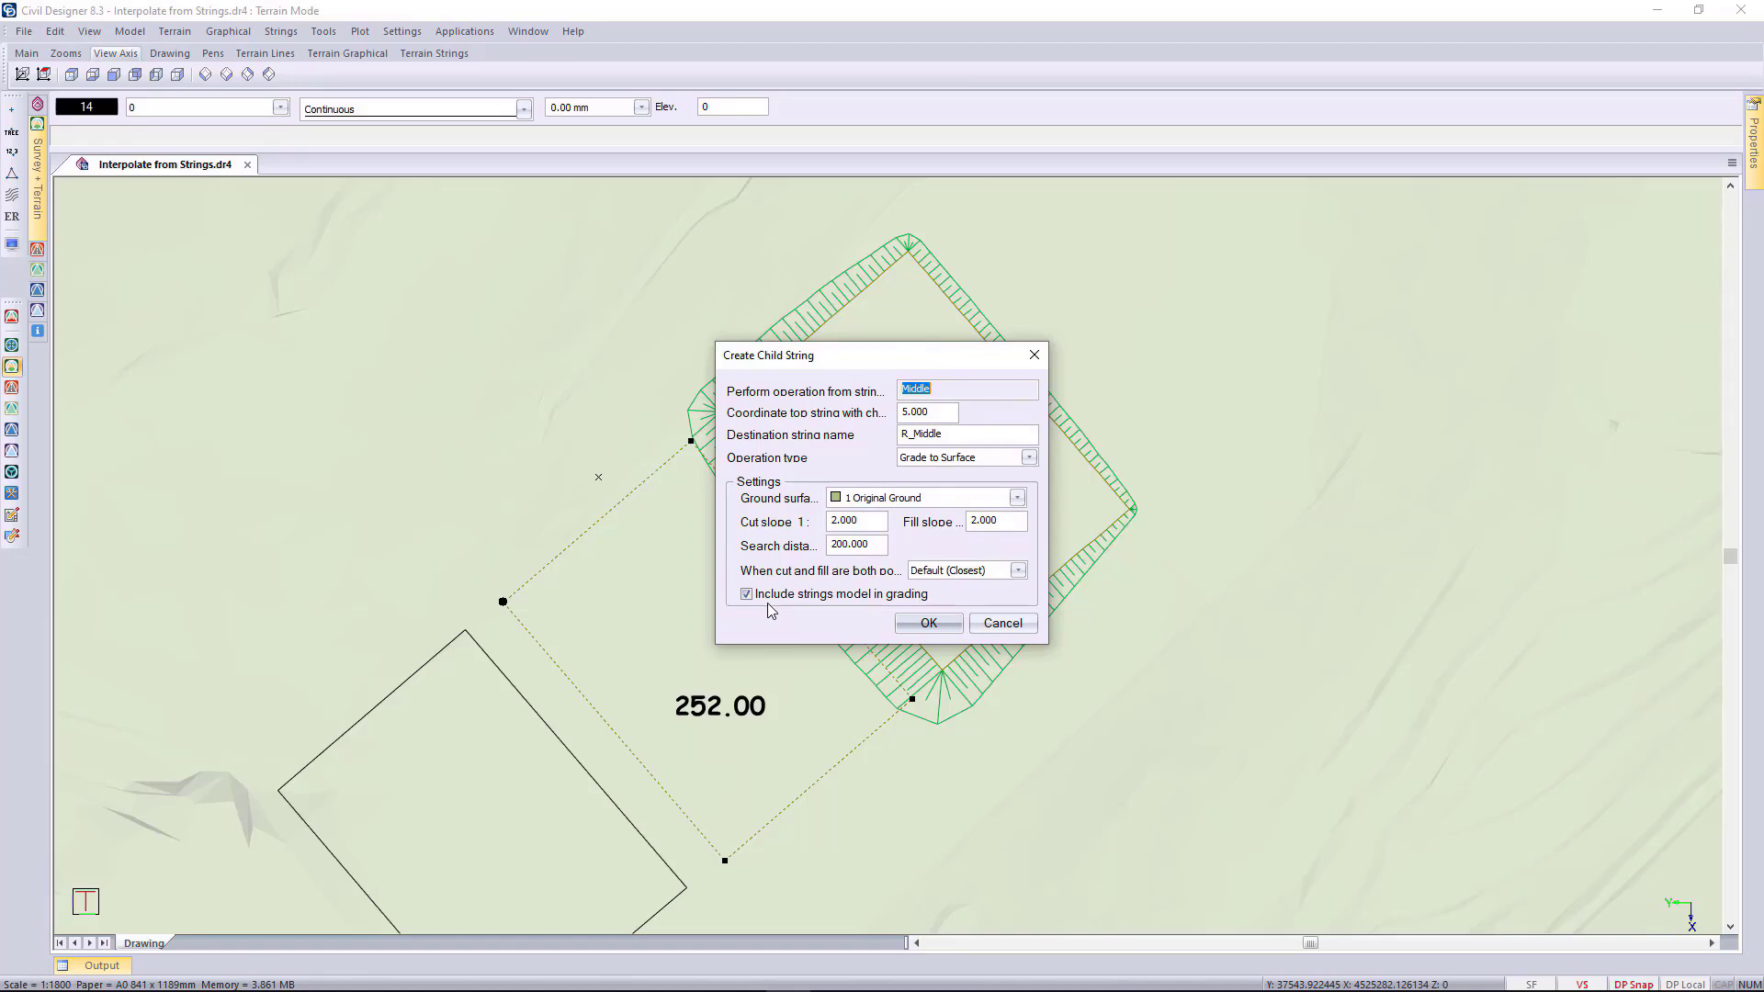
key(ctrl)
click(923, 624)
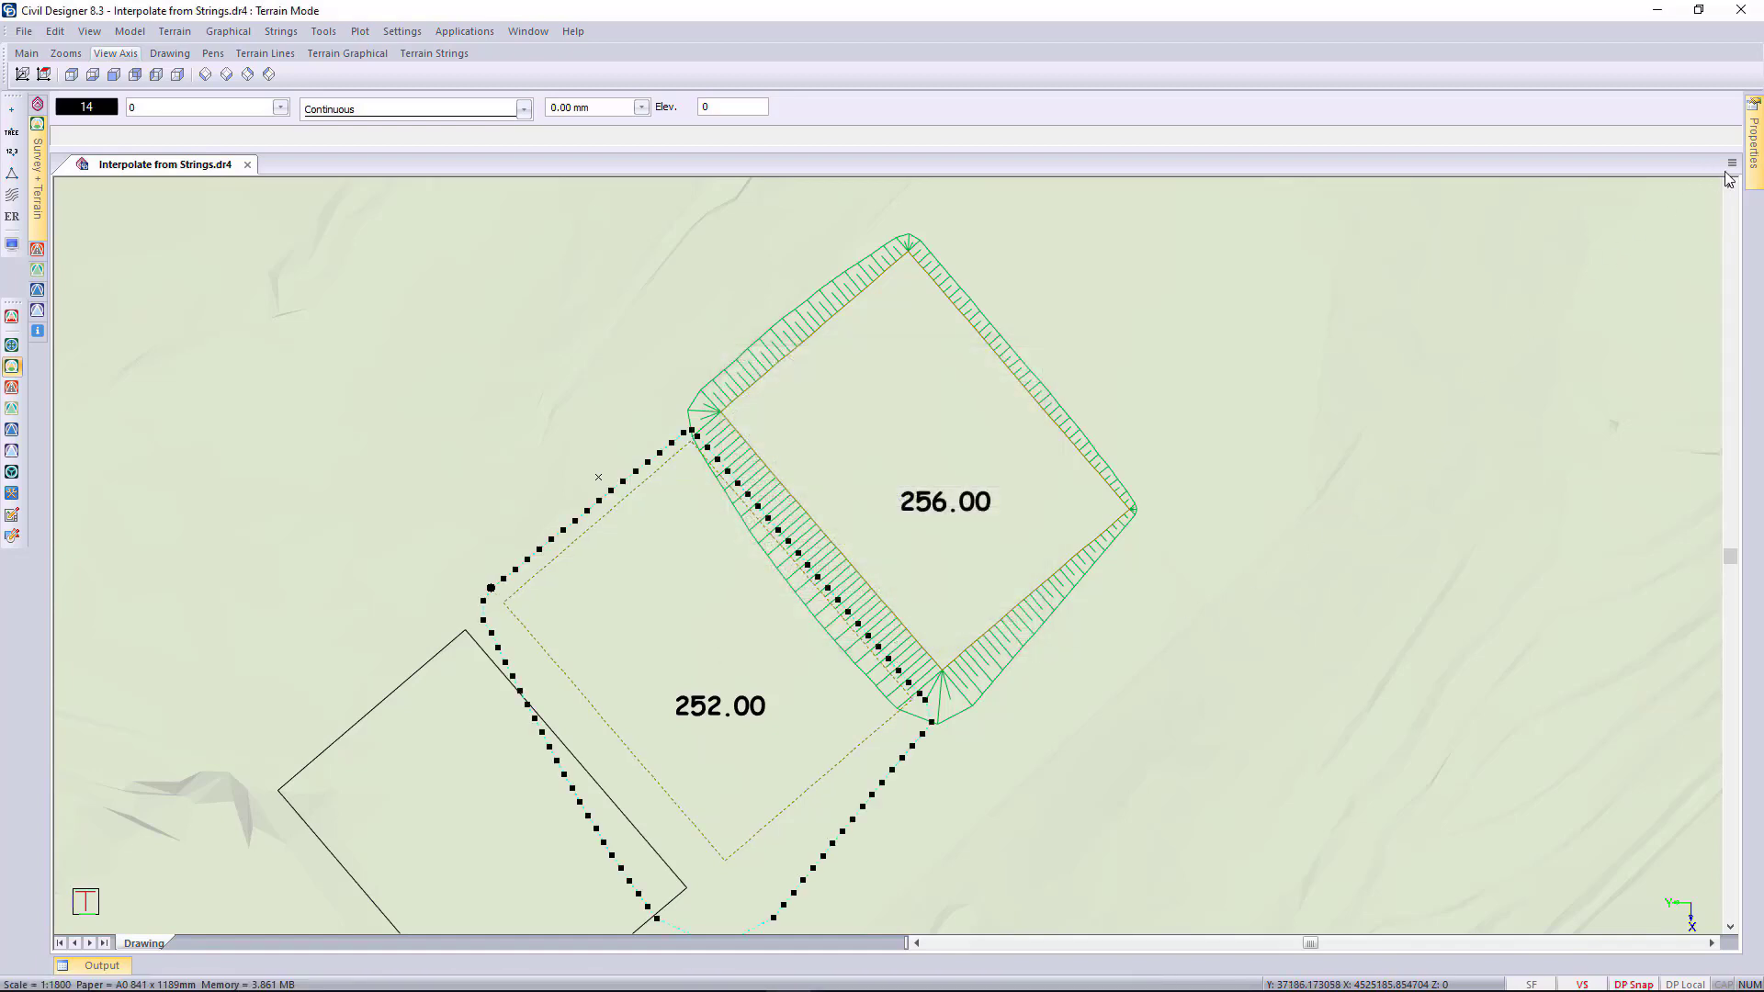
Turn on the bank lines for the R_Middle string and deselect it
mouse_move(1754, 157)
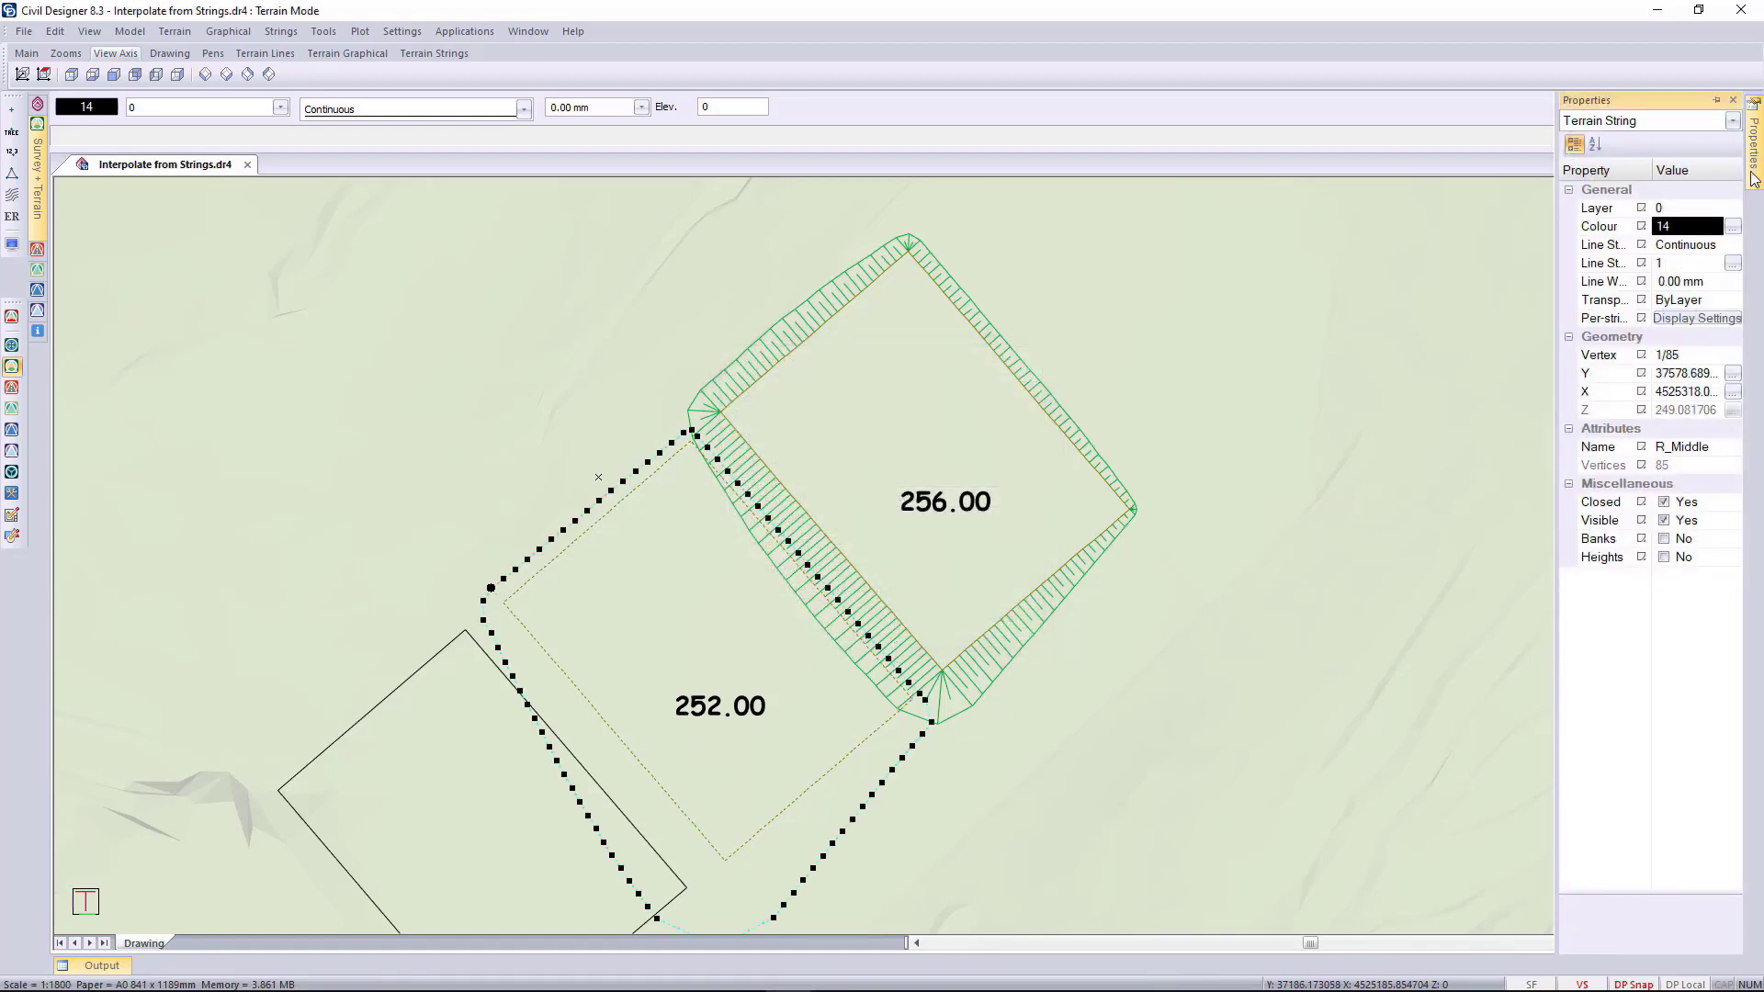
click(1664, 539)
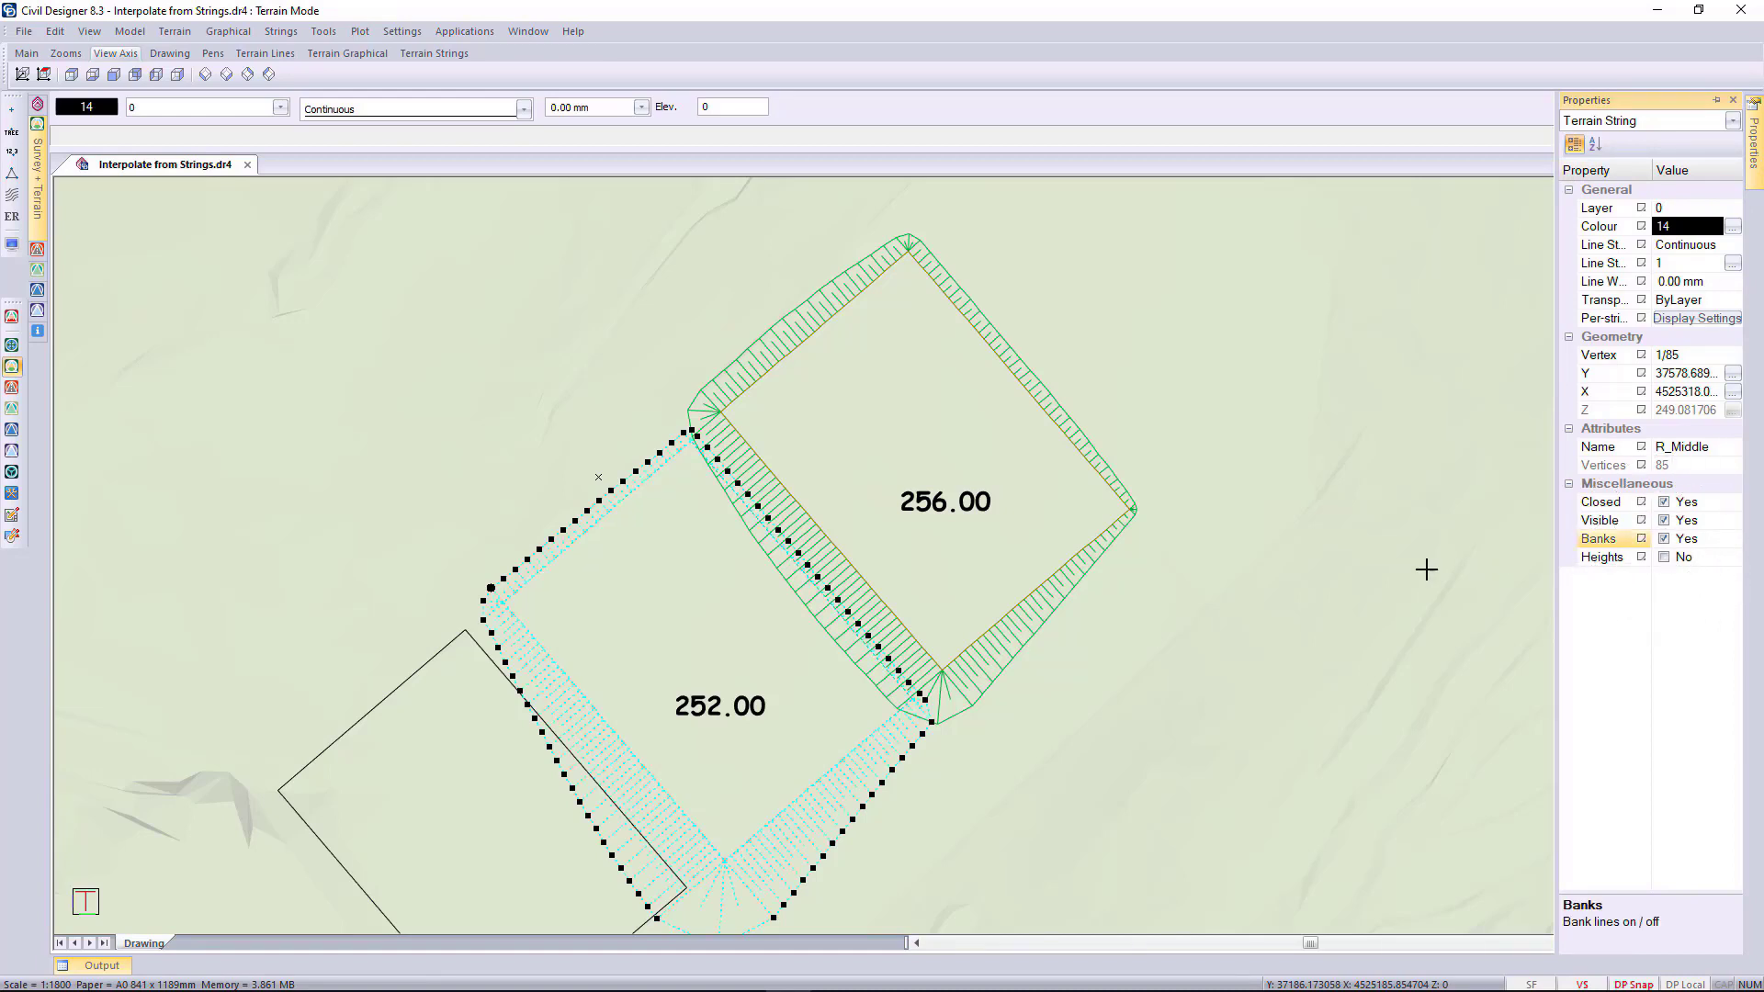
key(Escape)
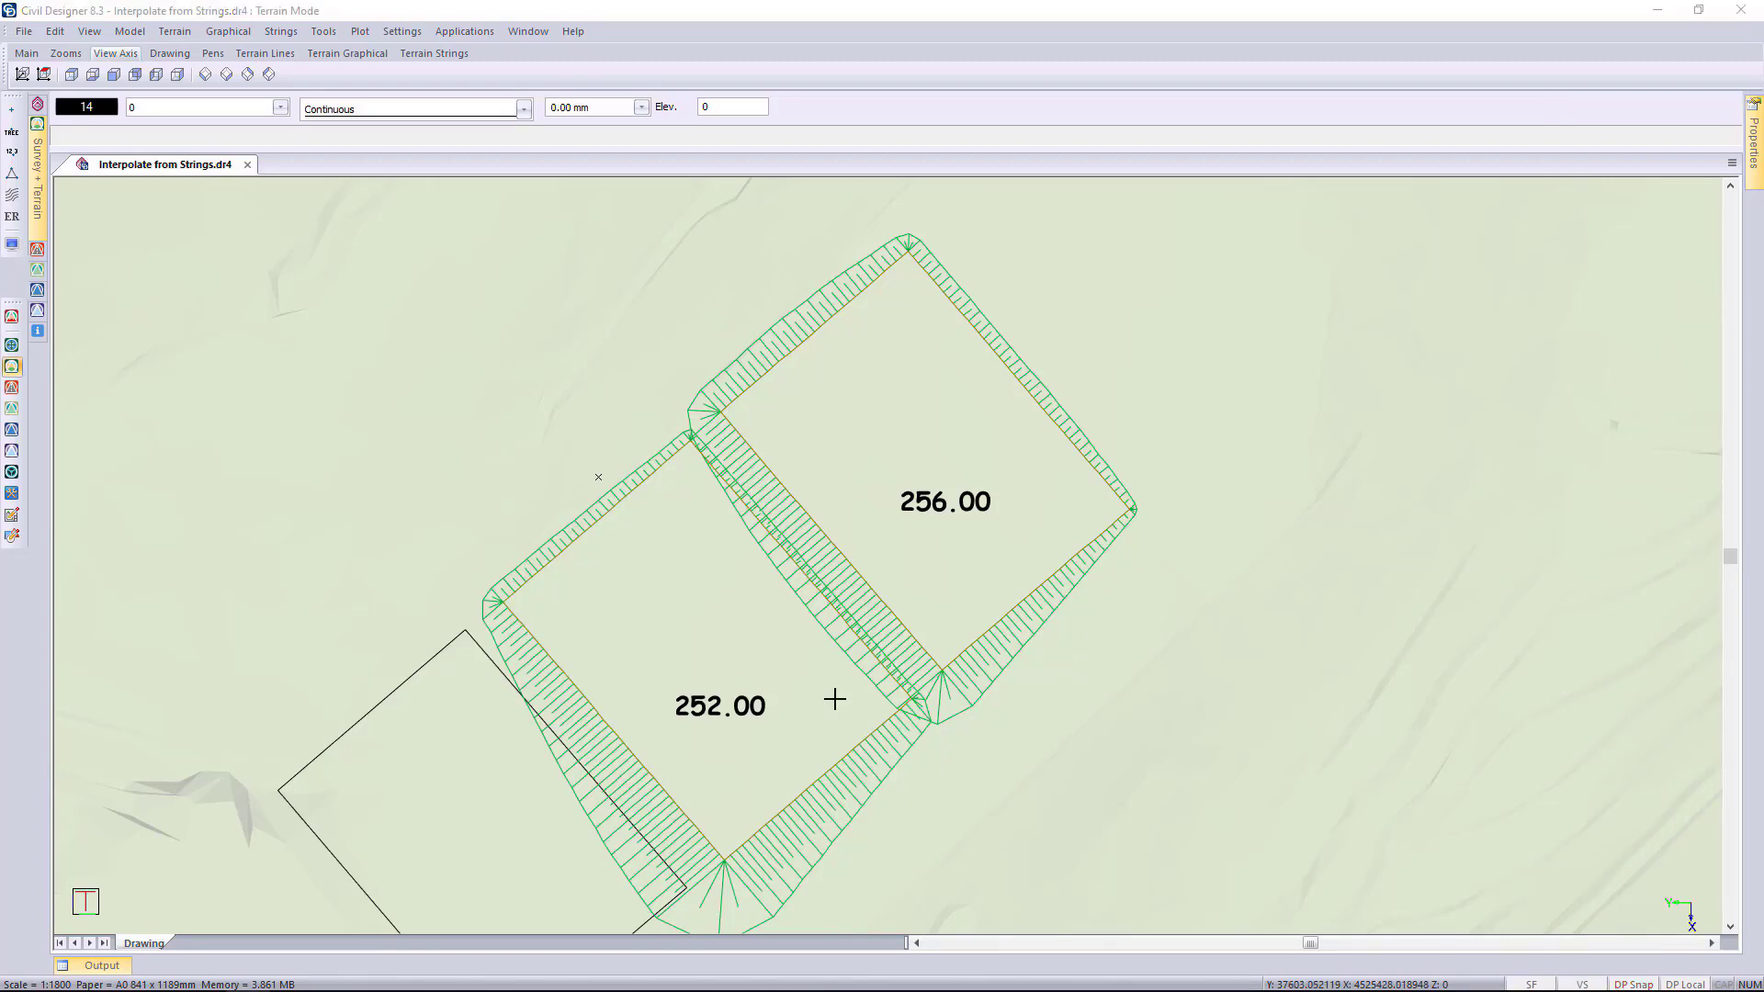
Examine in the 3D Render View how the 252.00 platform's banks meet those of the 256.00 platform, and return to plan view
scroll(835, 698, down, 2)
right_click(855, 623)
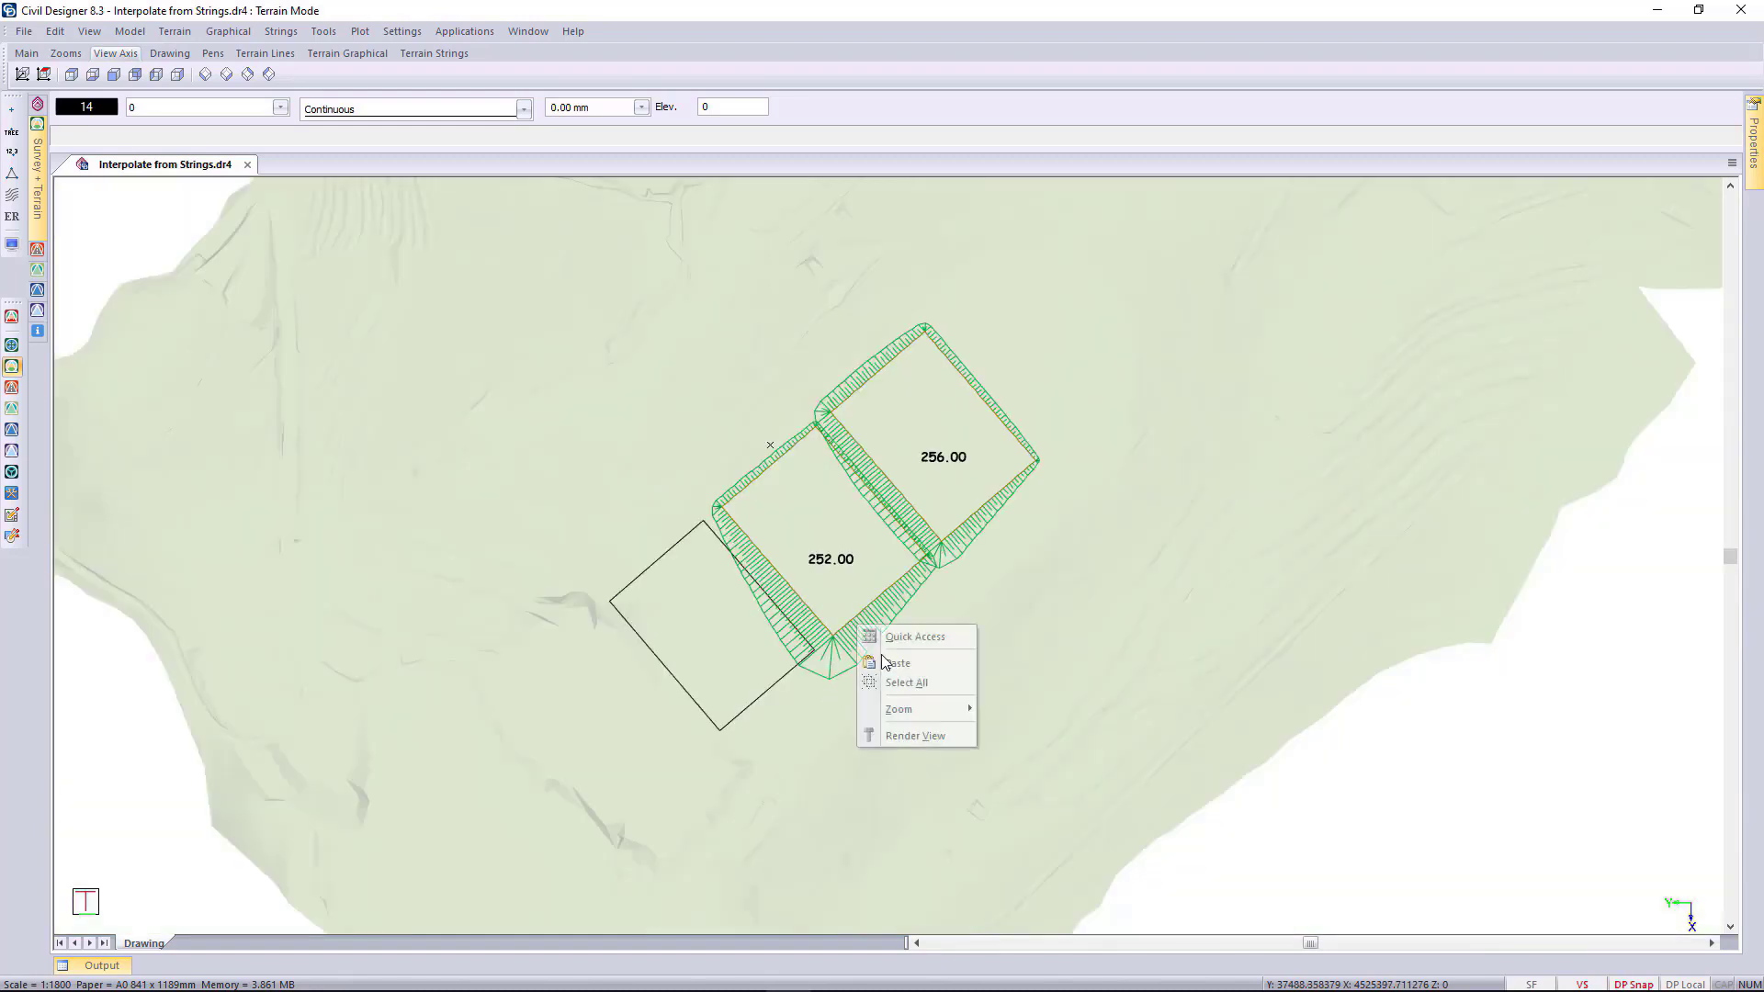
click(922, 733)
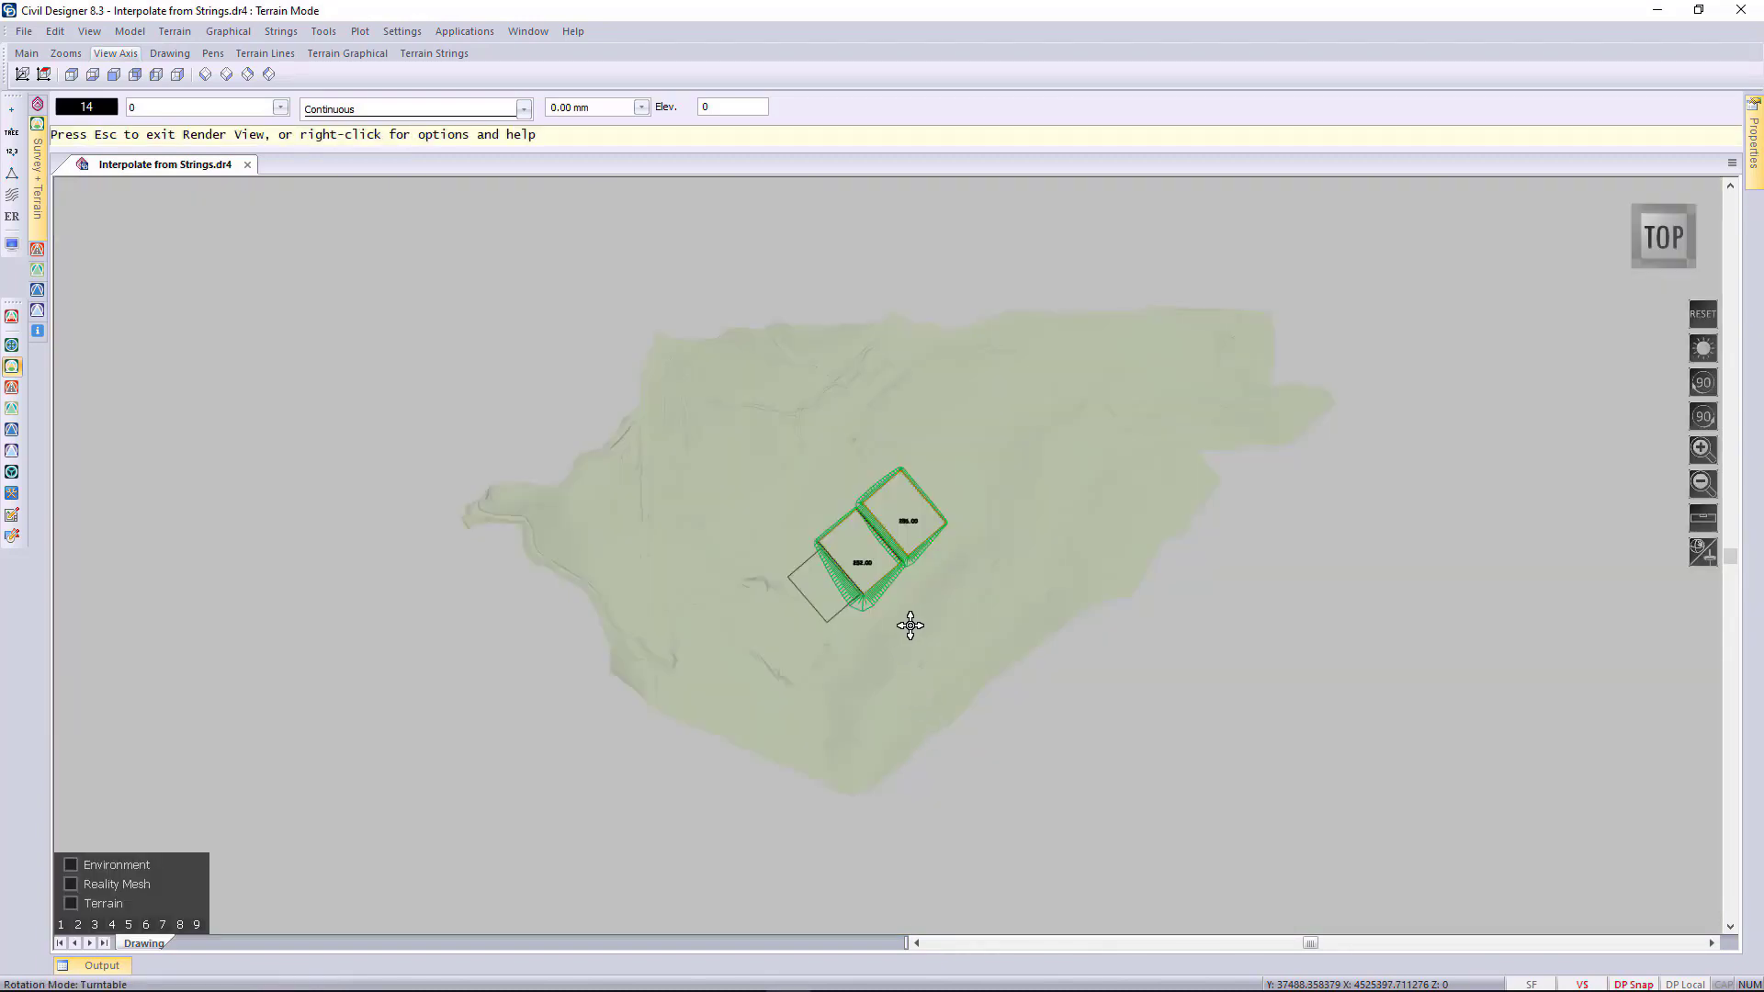
drag(929, 618, 841, 307)
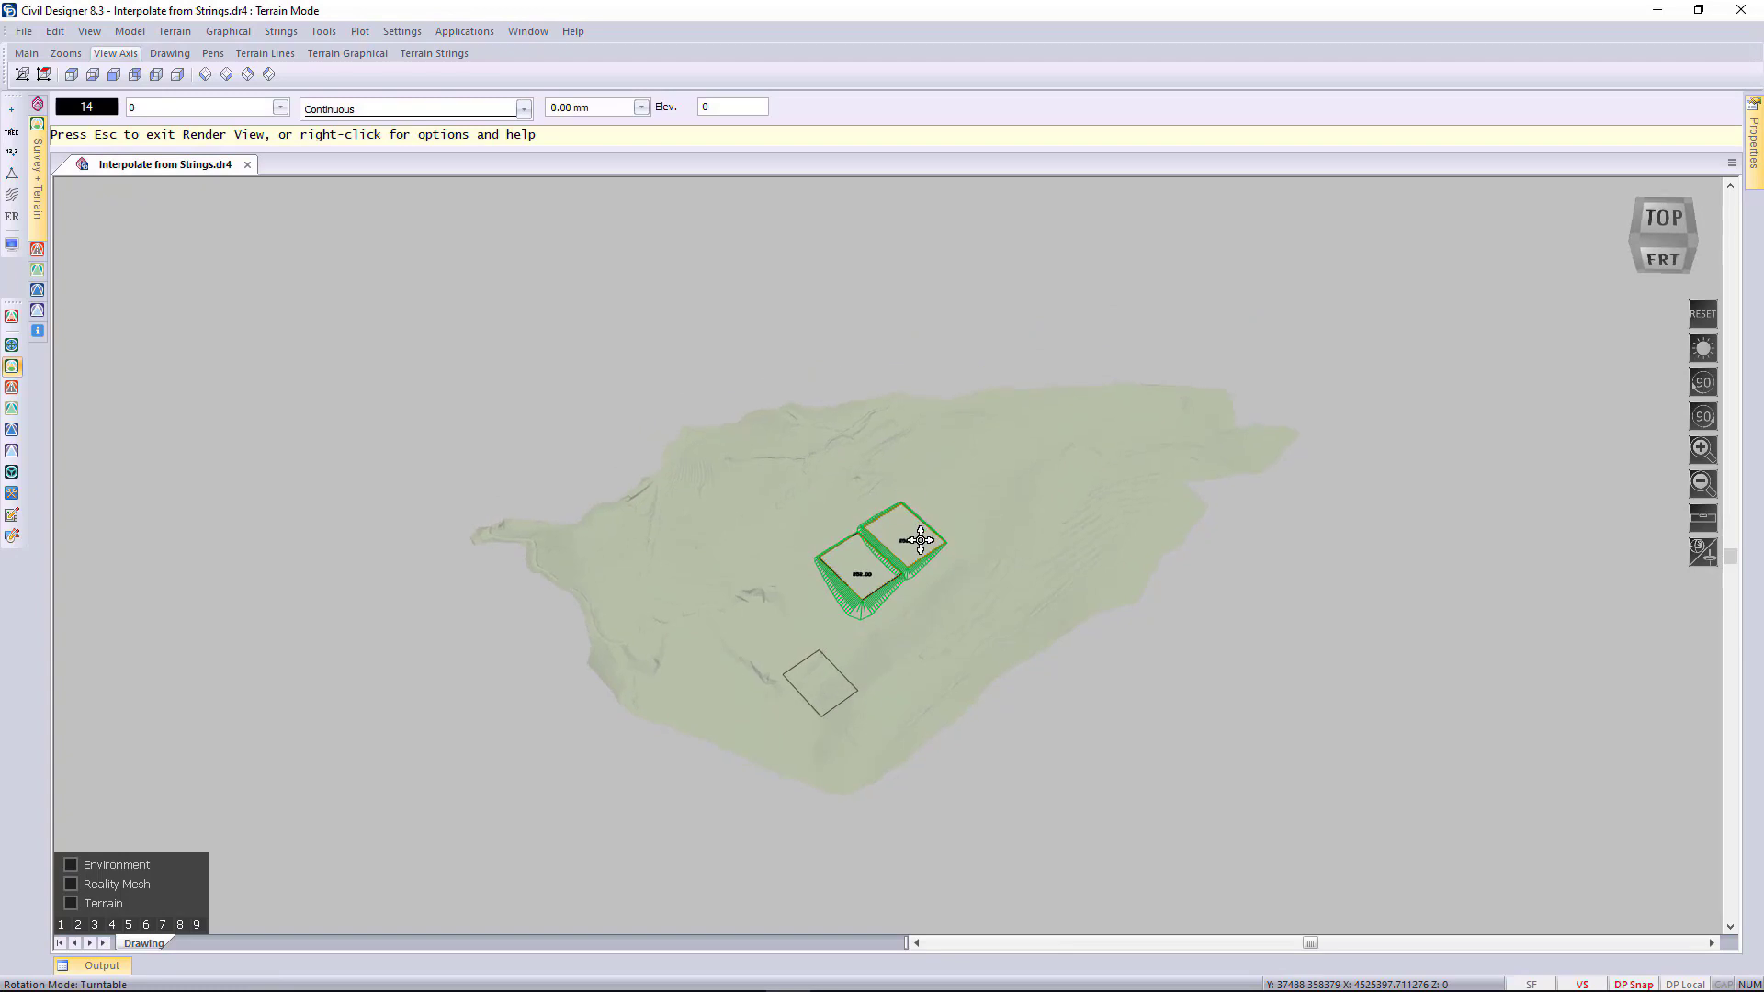
drag(899, 574, 824, 381)
scroll(892, 556, up, 2)
scroll(892, 557, up, 5)
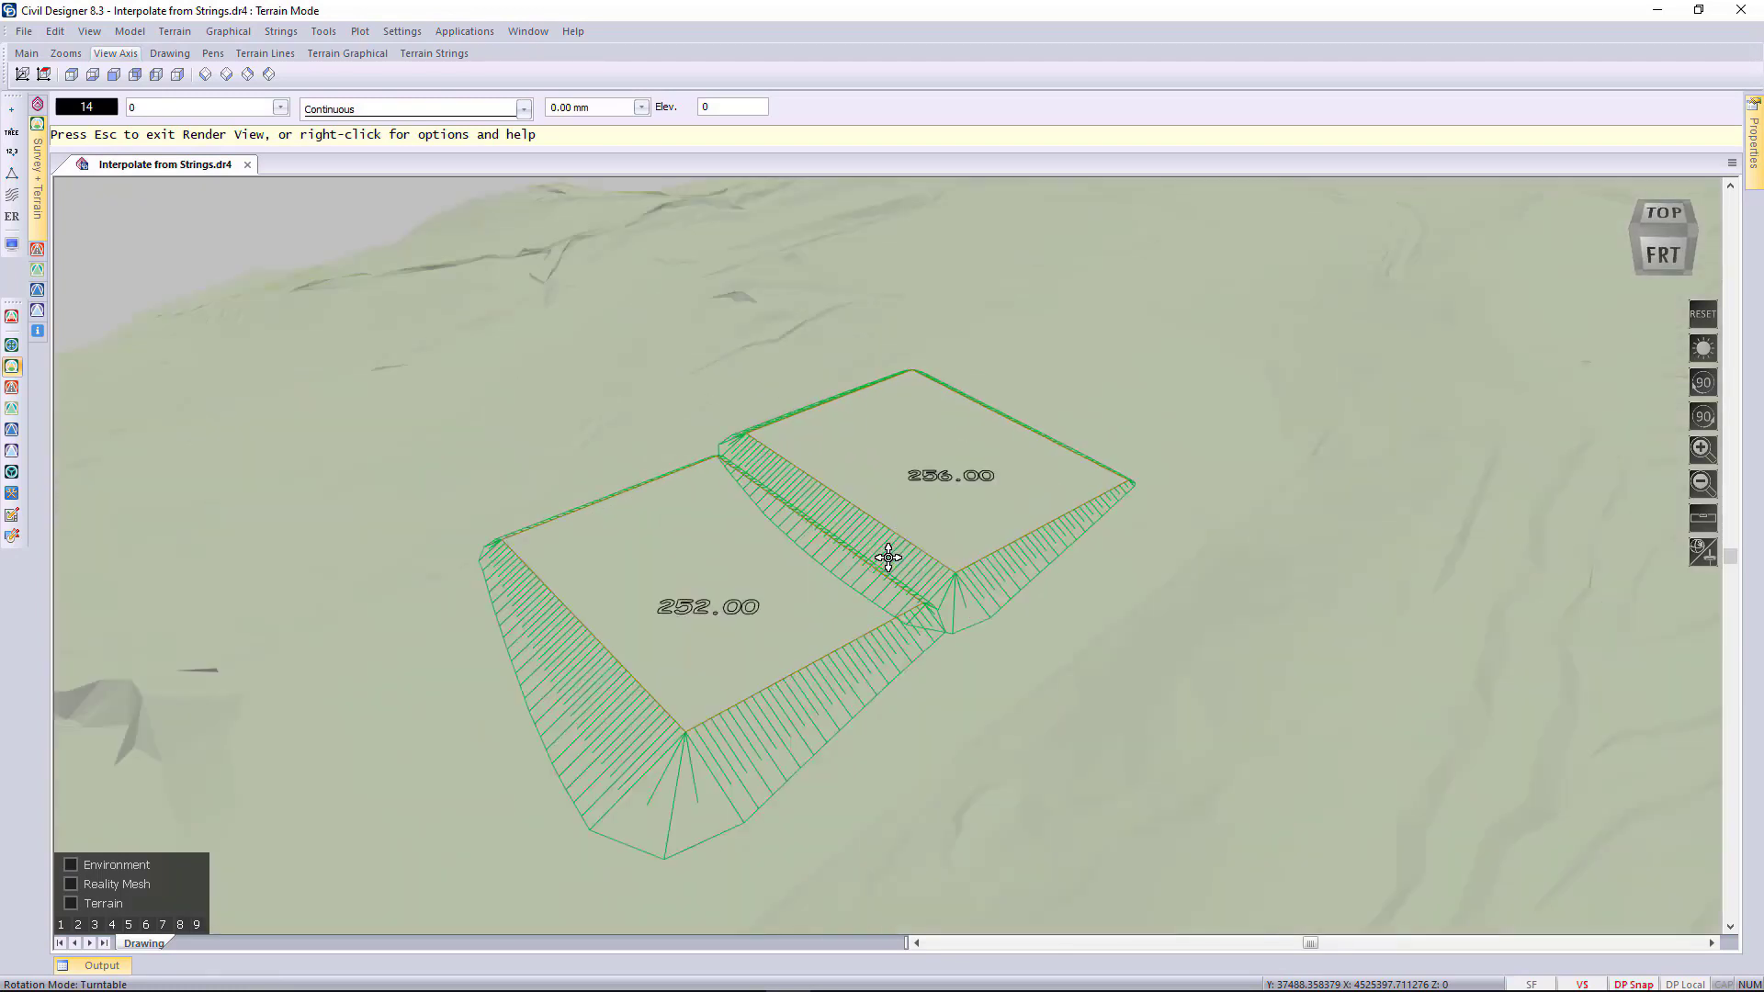
drag(874, 654, 579, 520)
scroll(905, 593, up, 4)
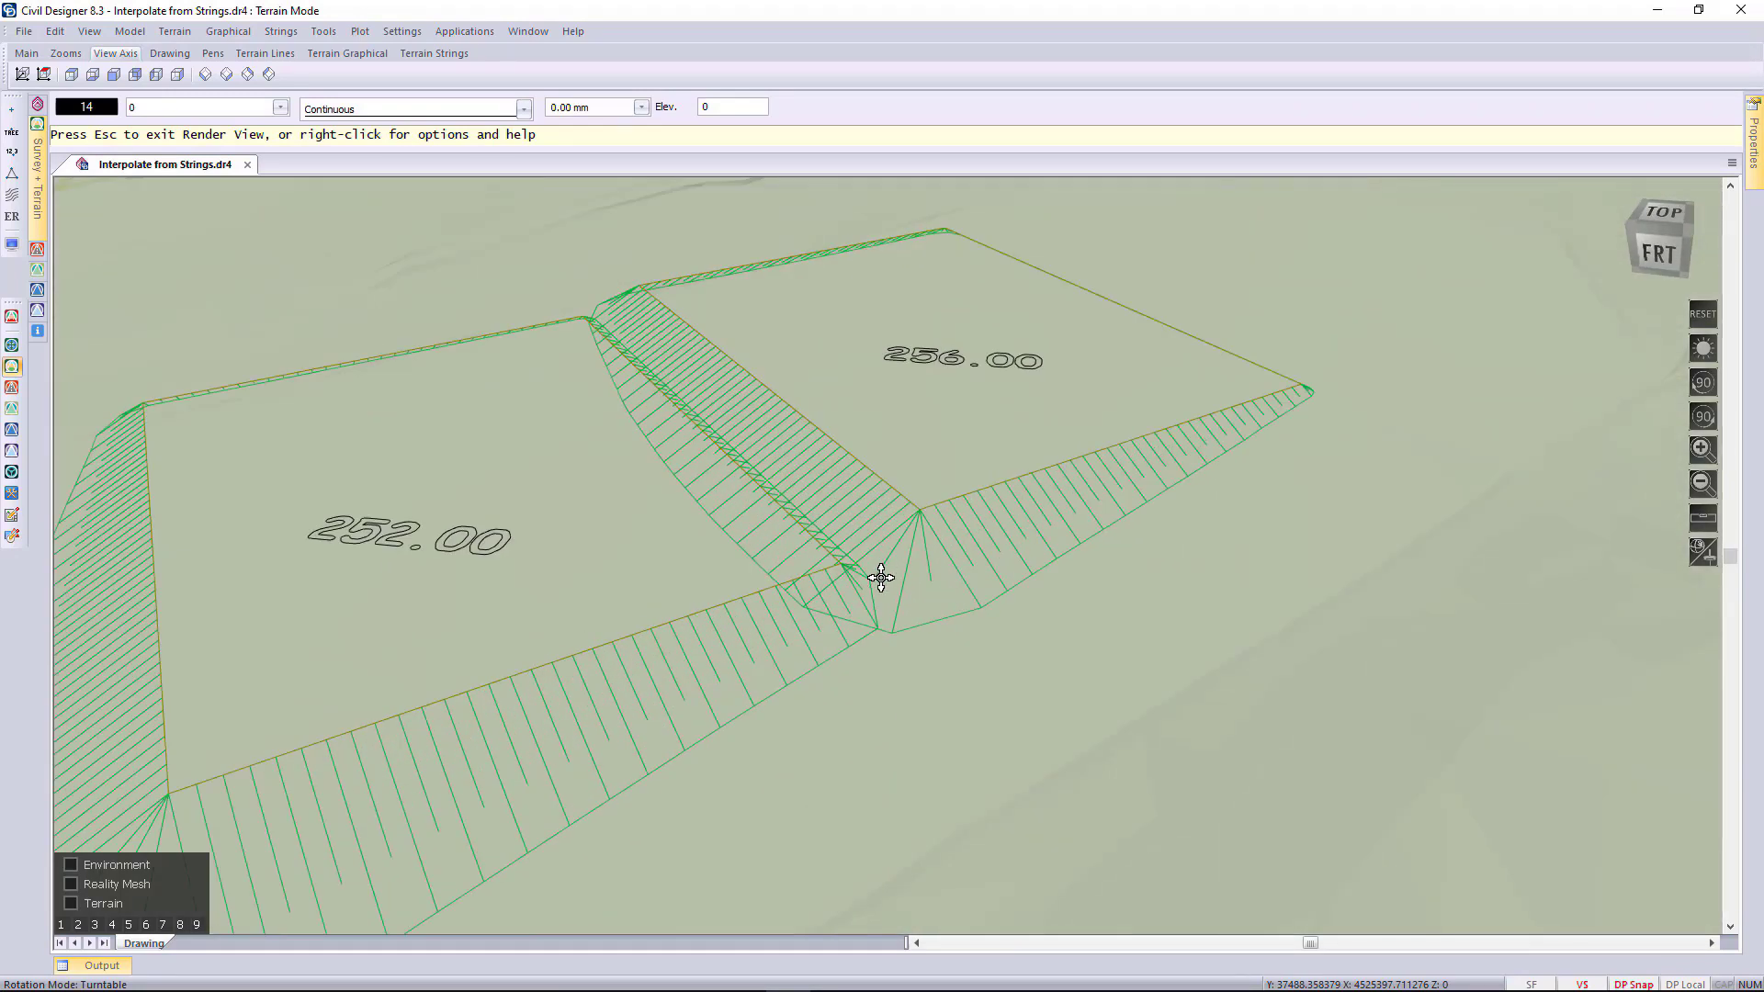
drag(894, 607, 595, 433)
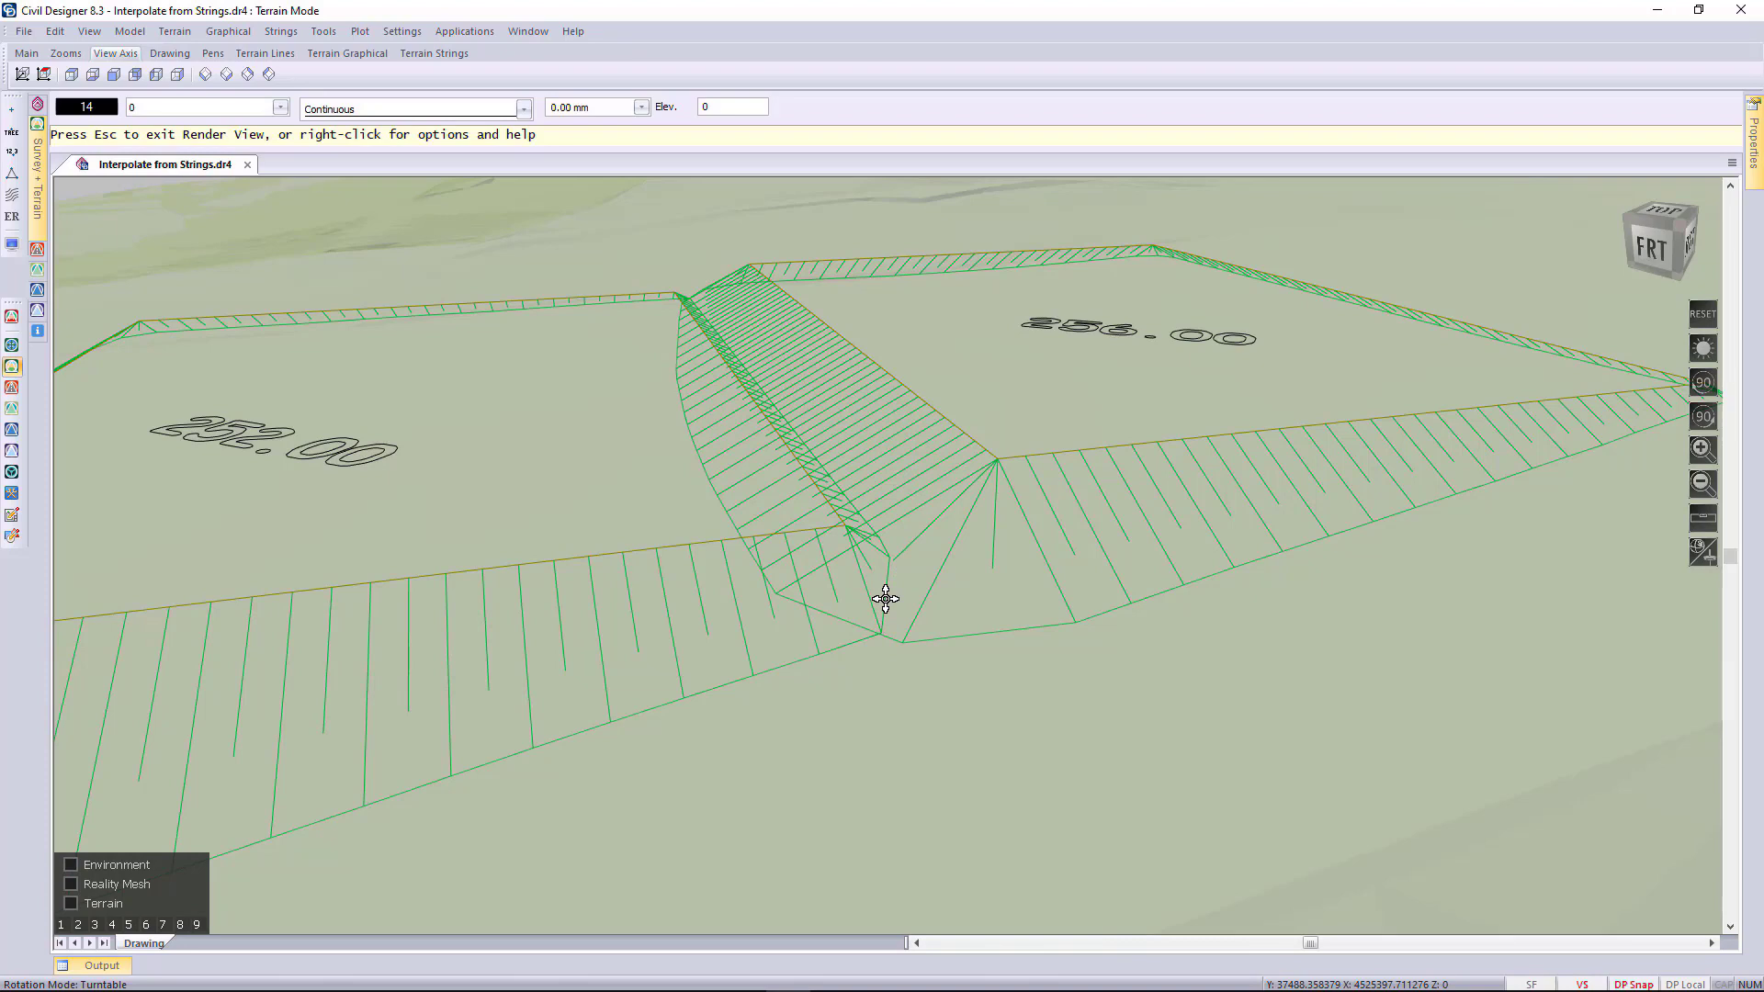
key(Escape)
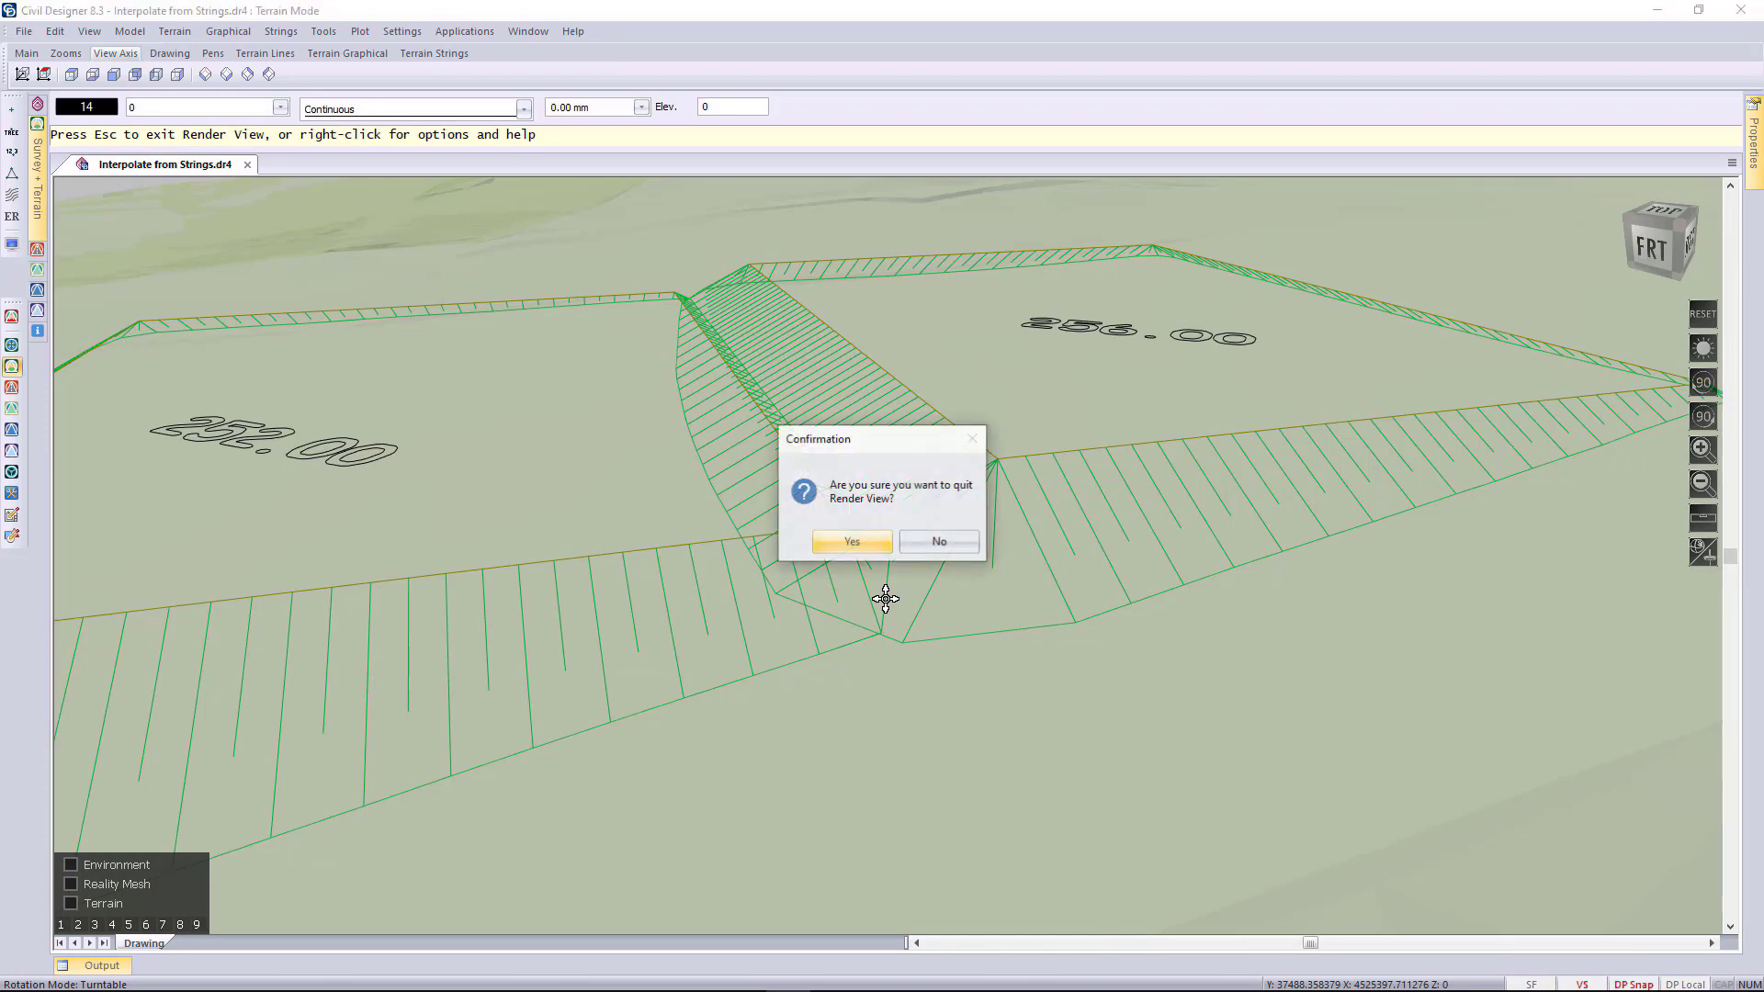
click(871, 545)
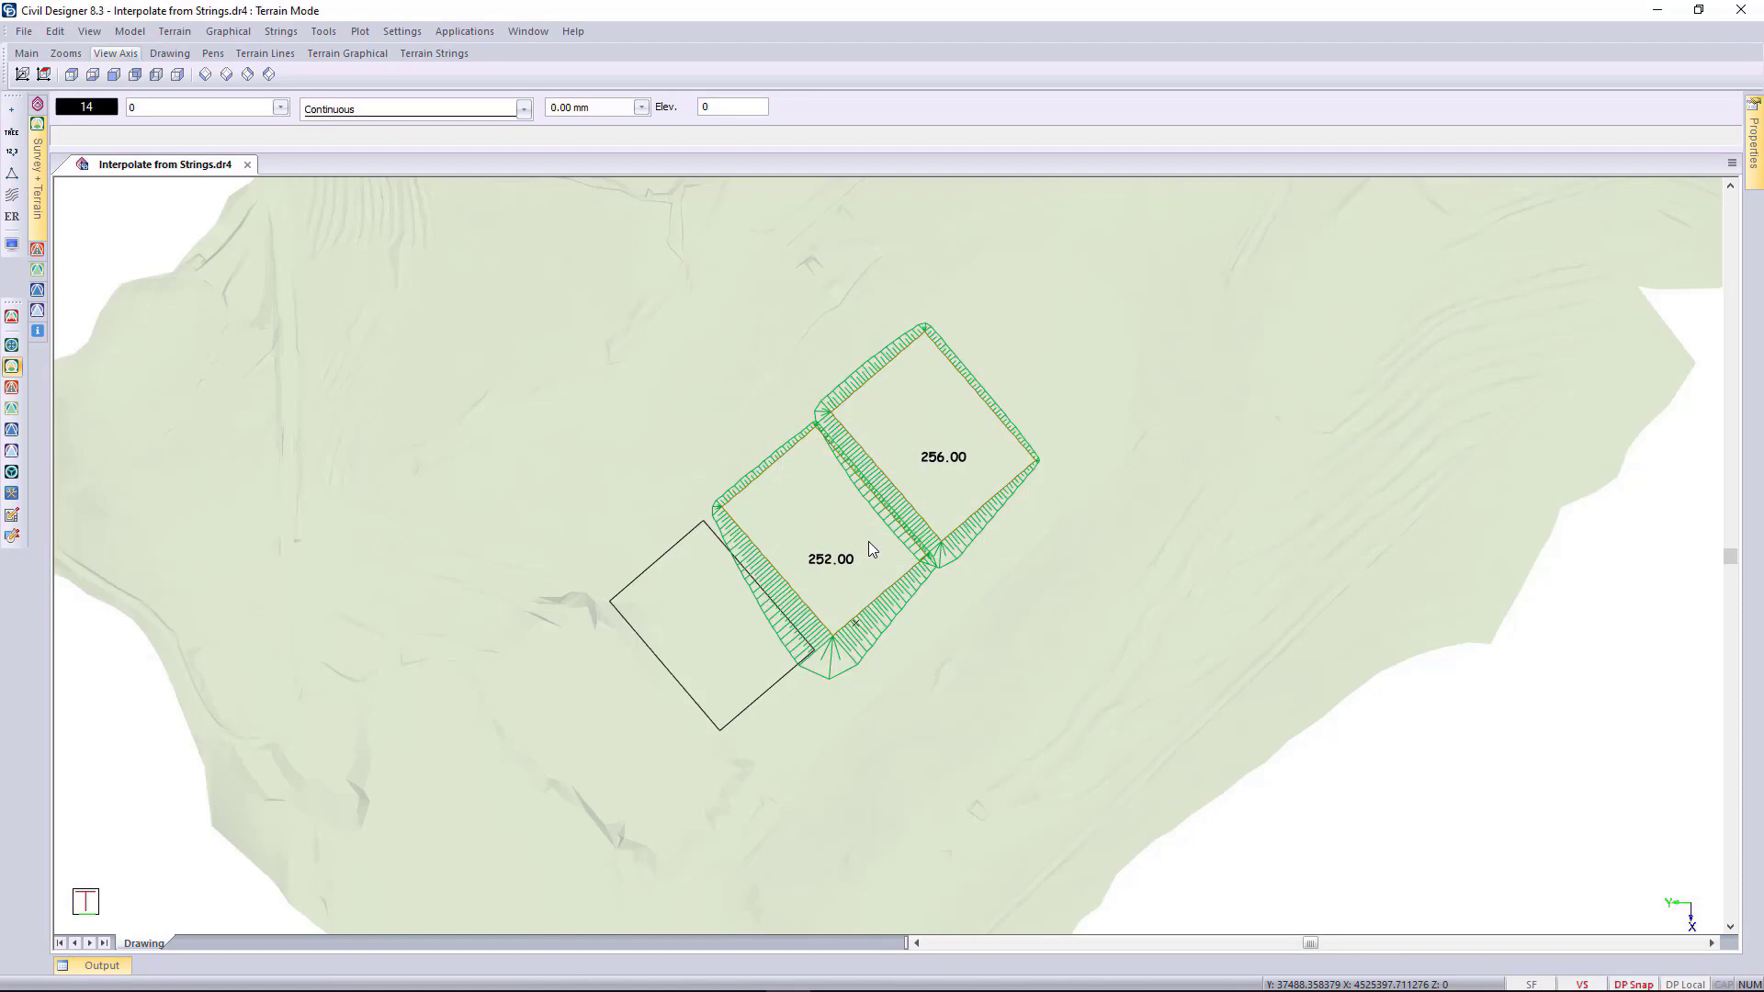
Convert the remaining platform polyline into a terrain string named Bottom, interpolated on 1 Original Ground using the strings model, choosing to delete the polyline
scroll(800, 593, up, 2)
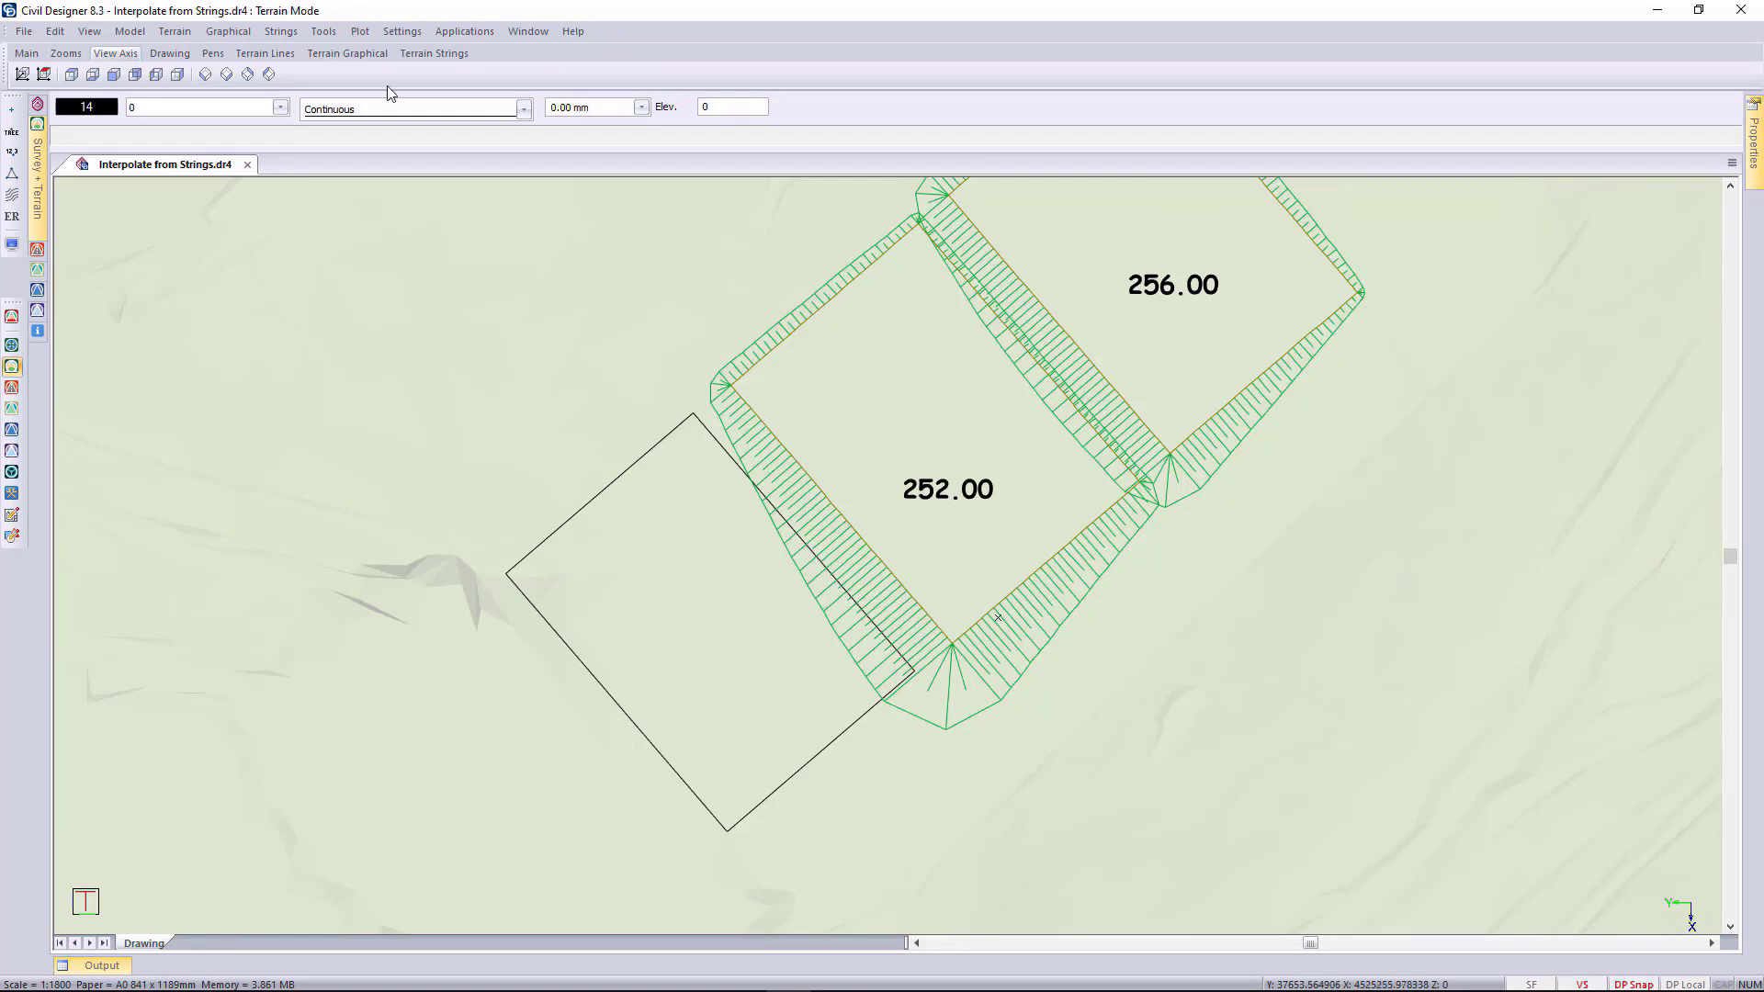
click(284, 35)
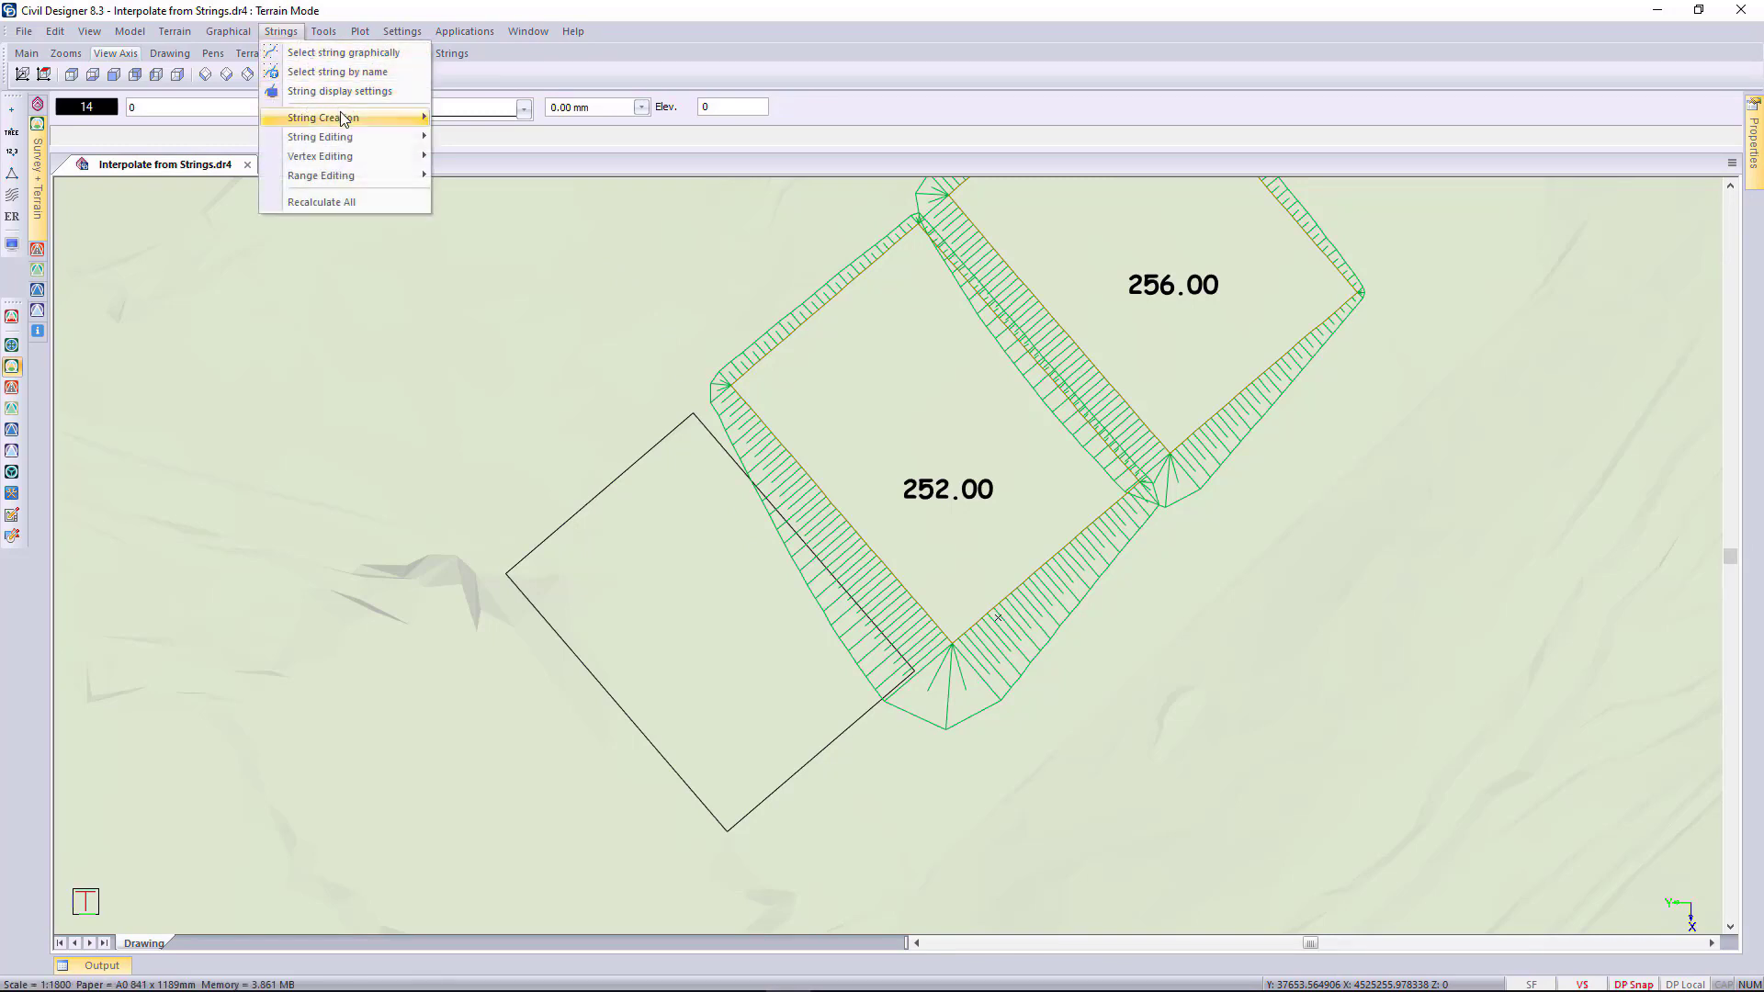
mouse_move(343, 120)
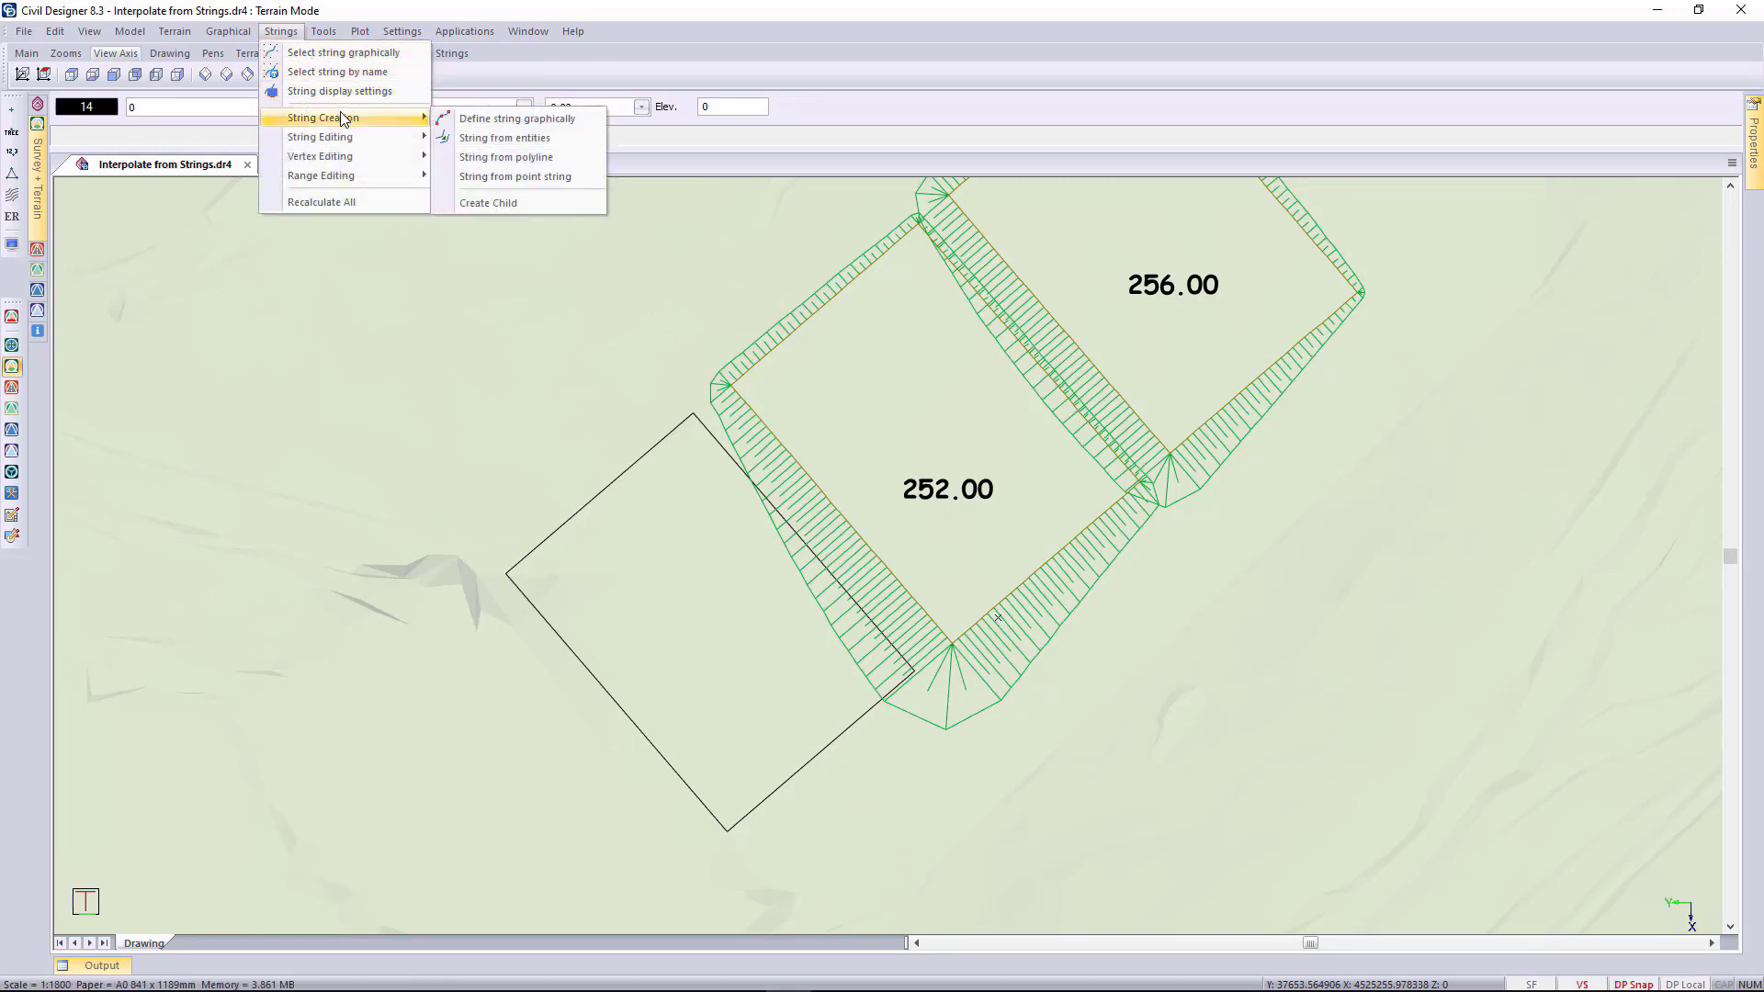
click(509, 158)
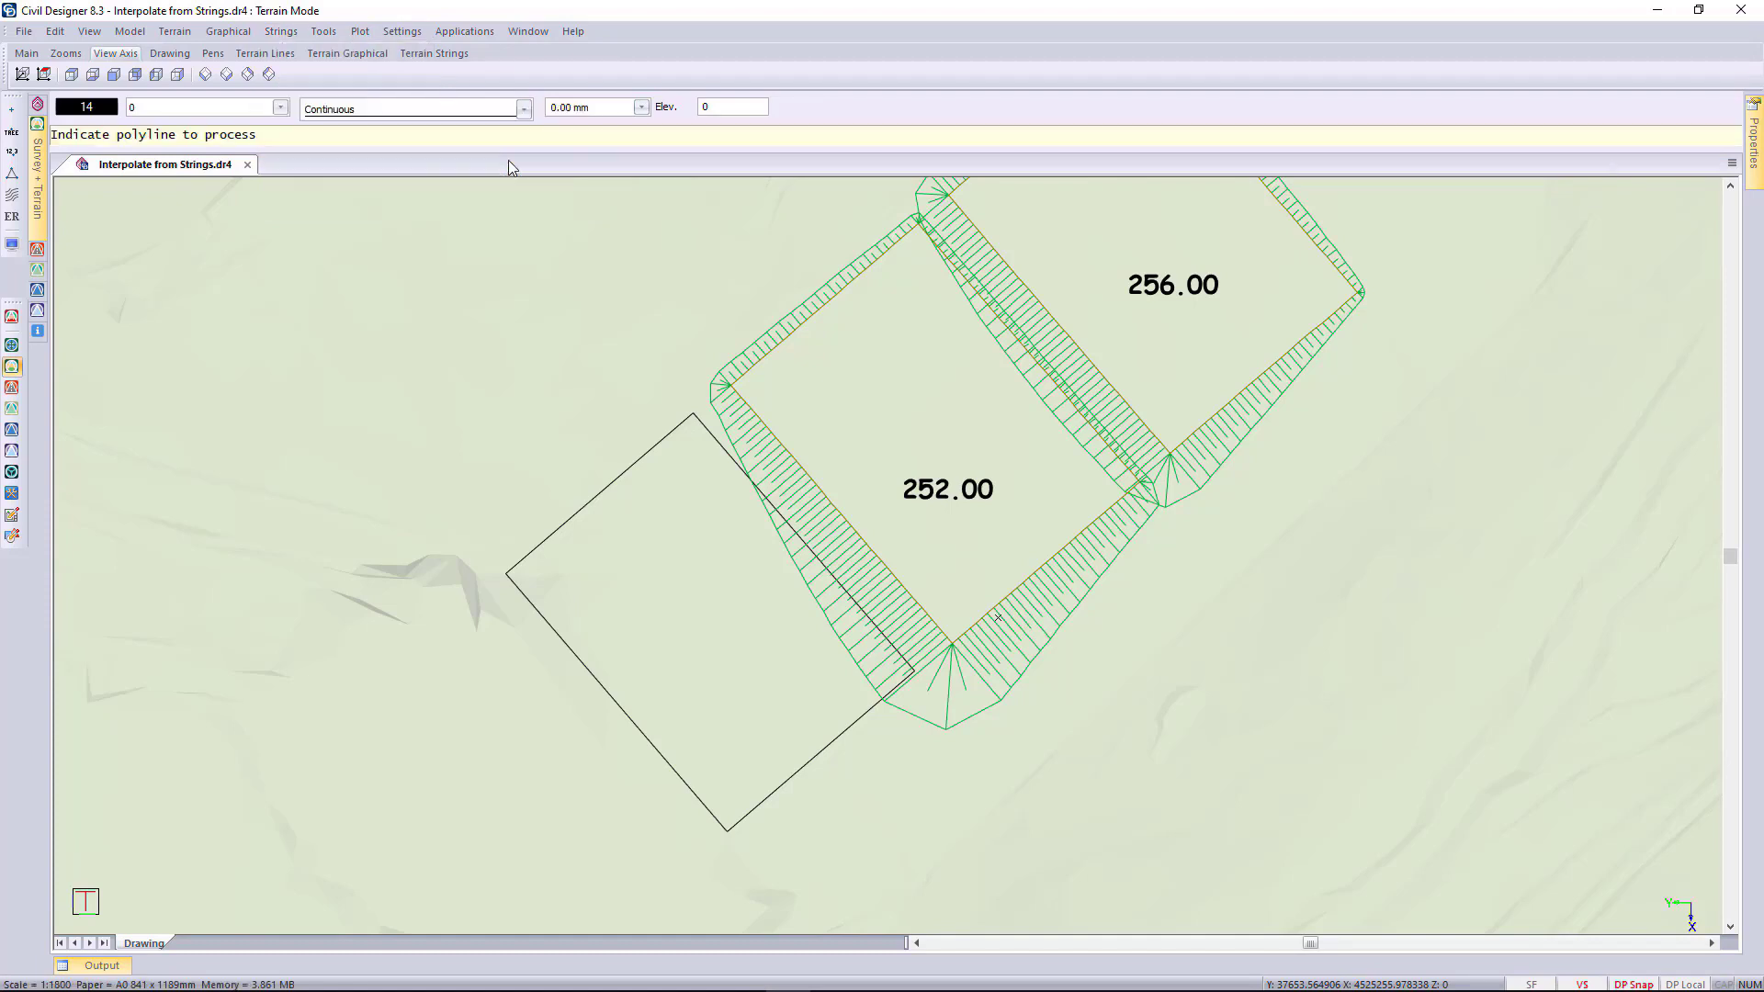
click(603, 485)
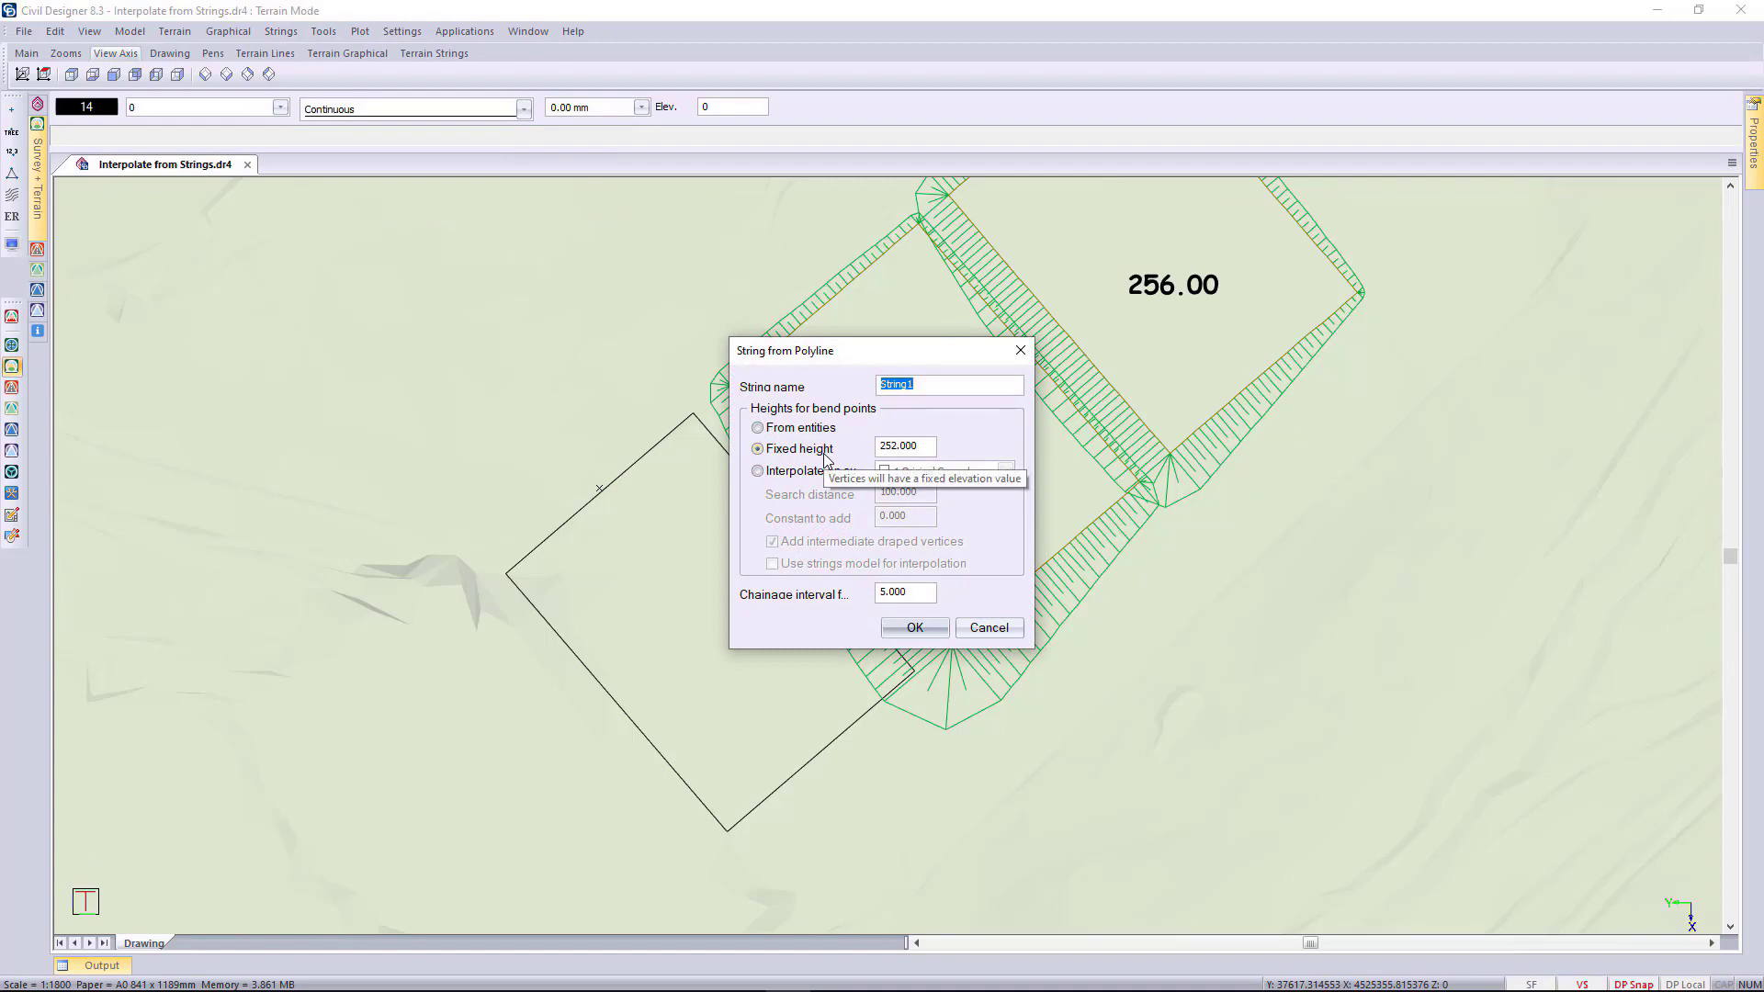
text(Bottom)
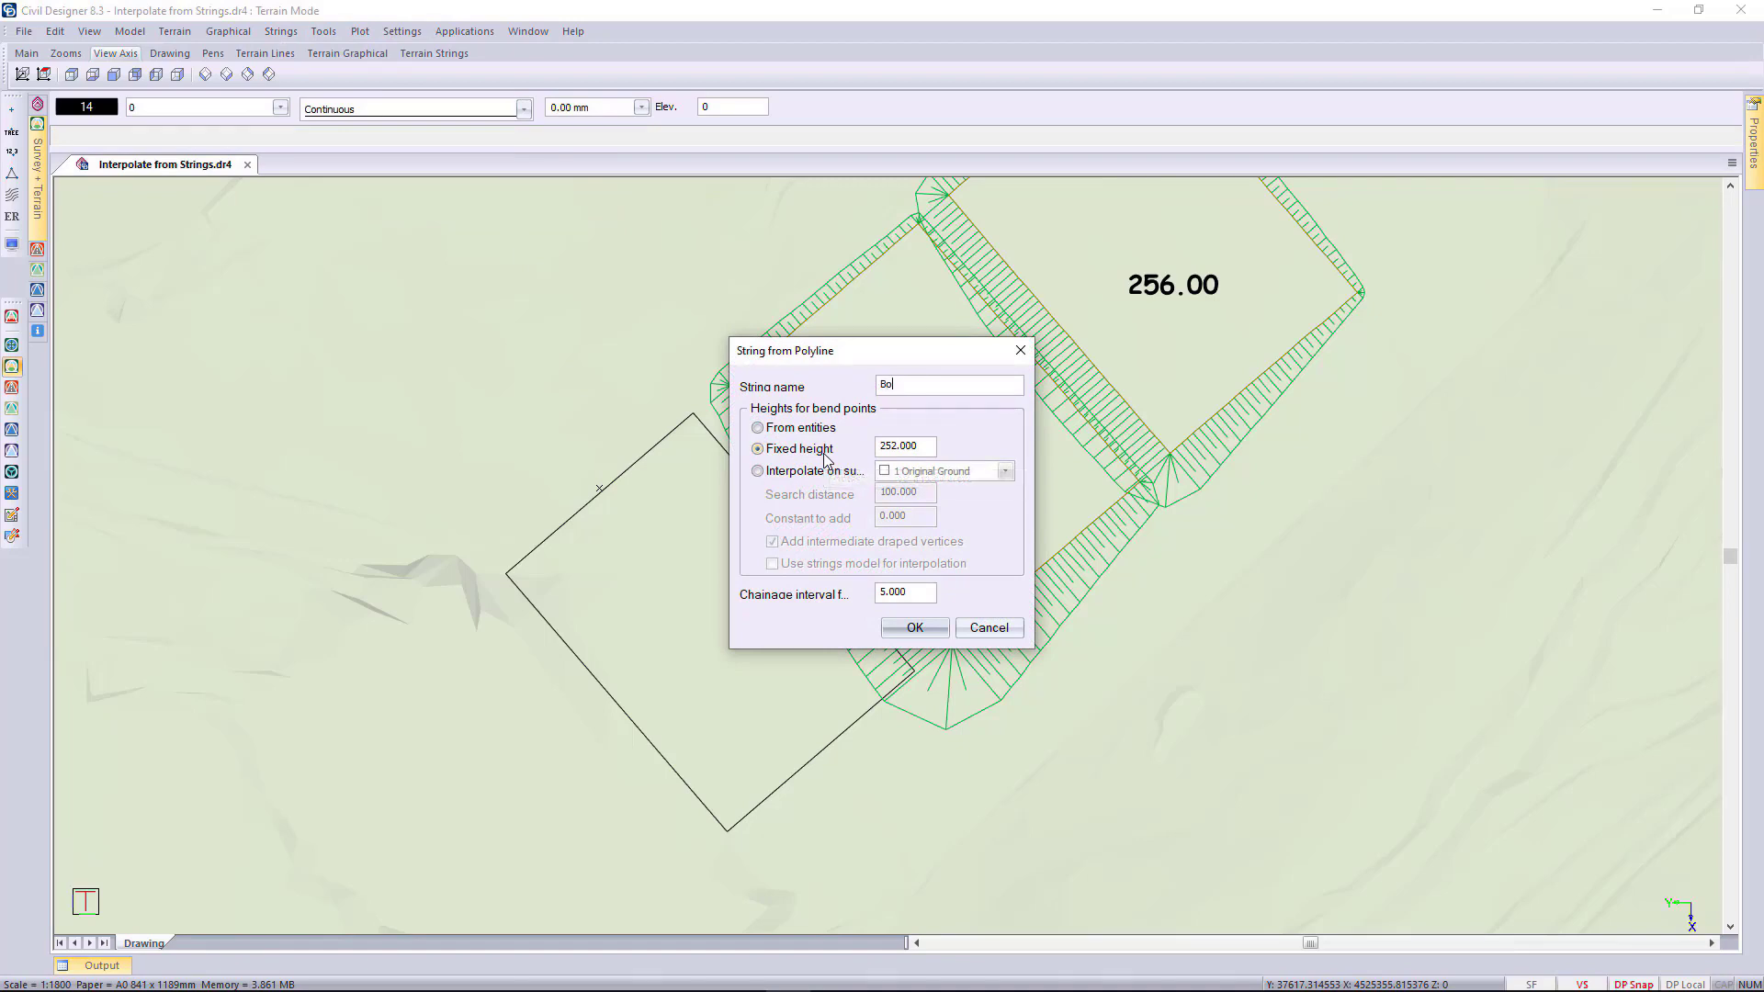
click(766, 475)
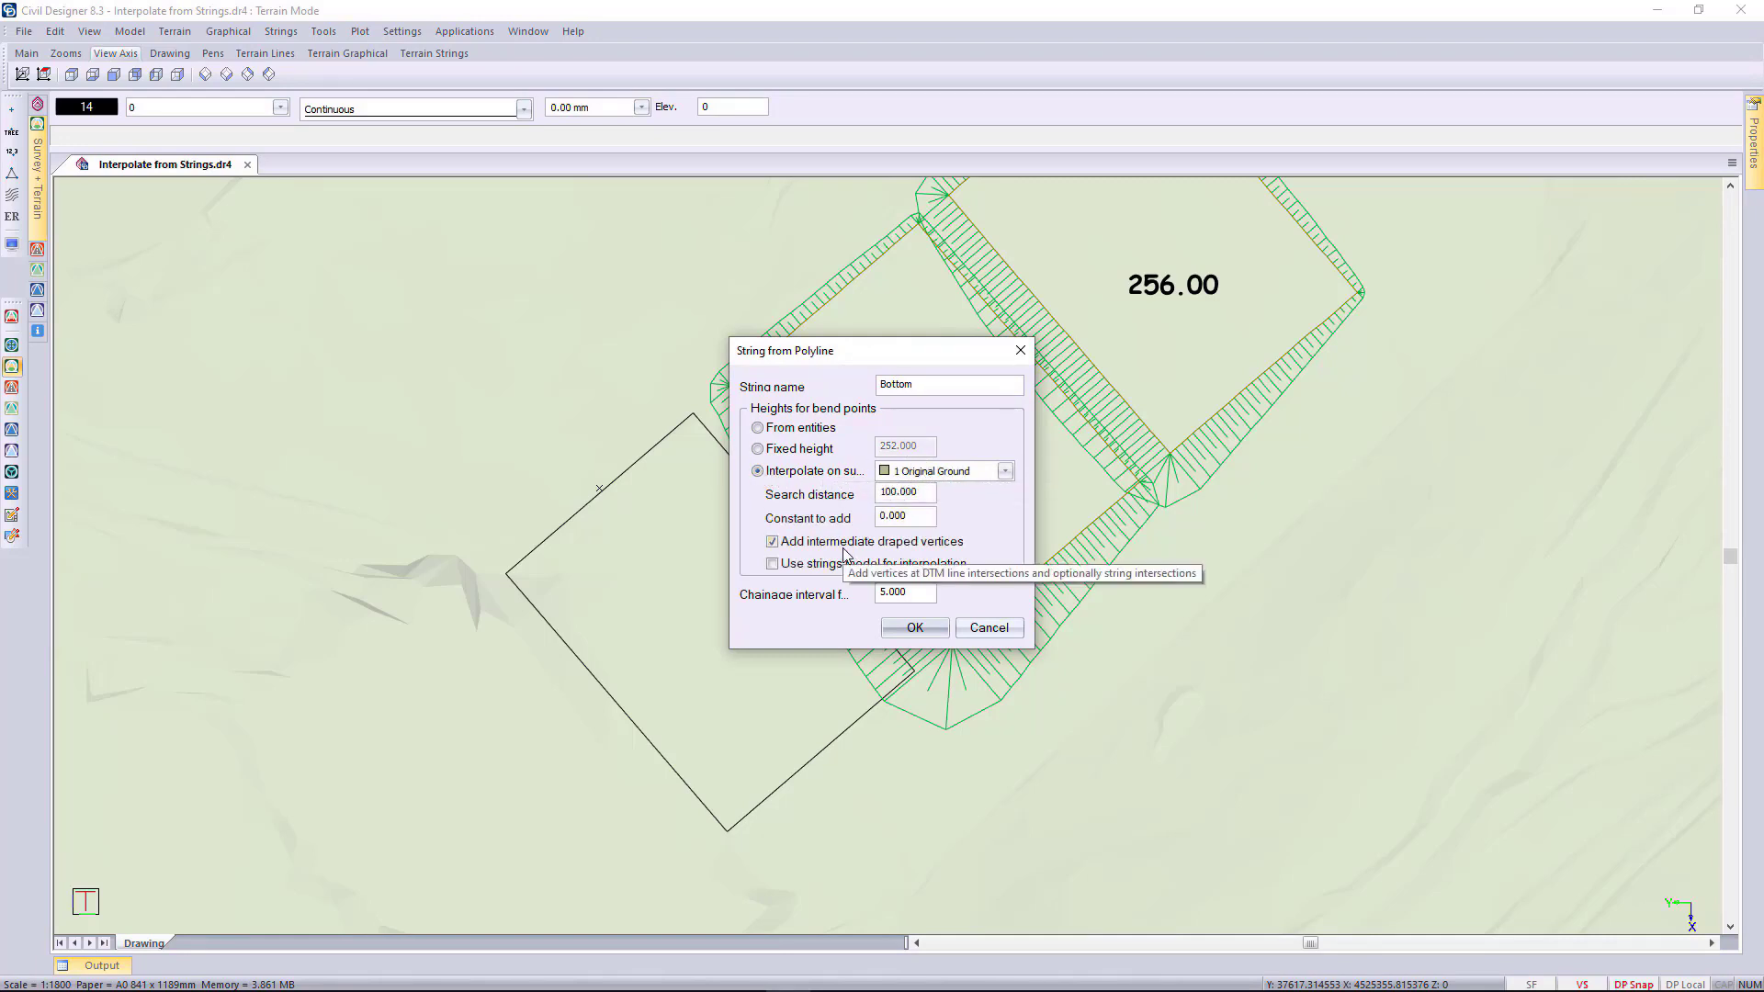
click(788, 565)
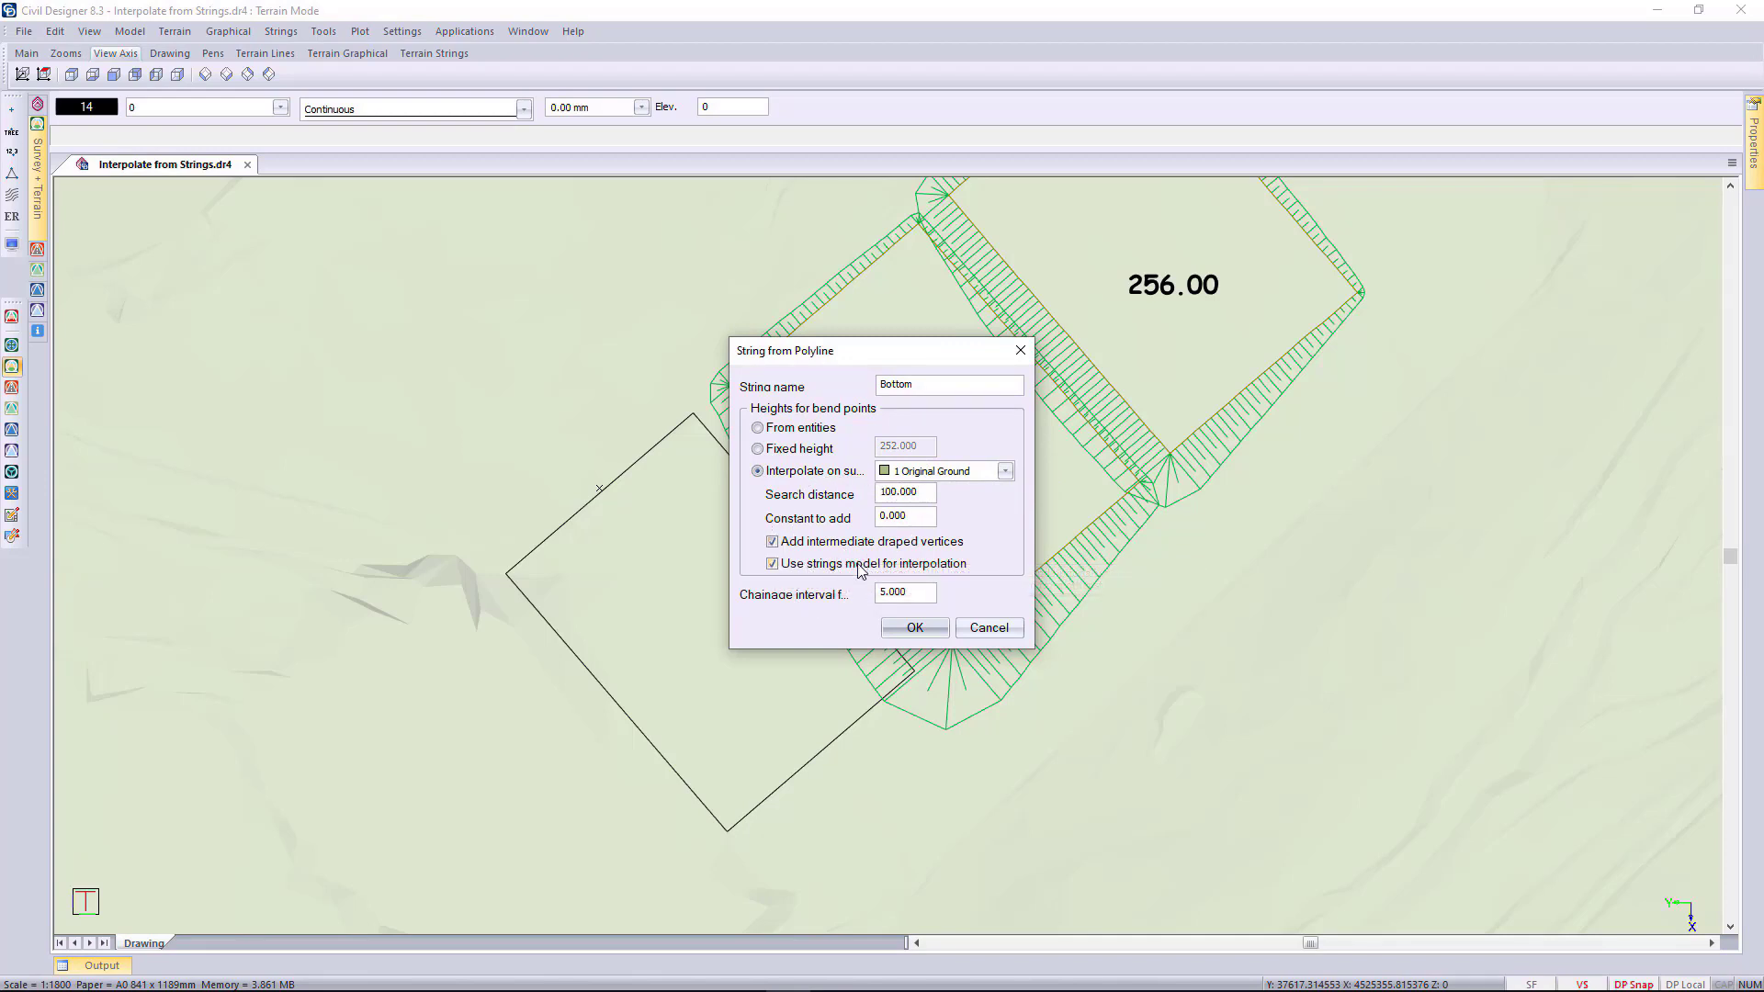
click(913, 626)
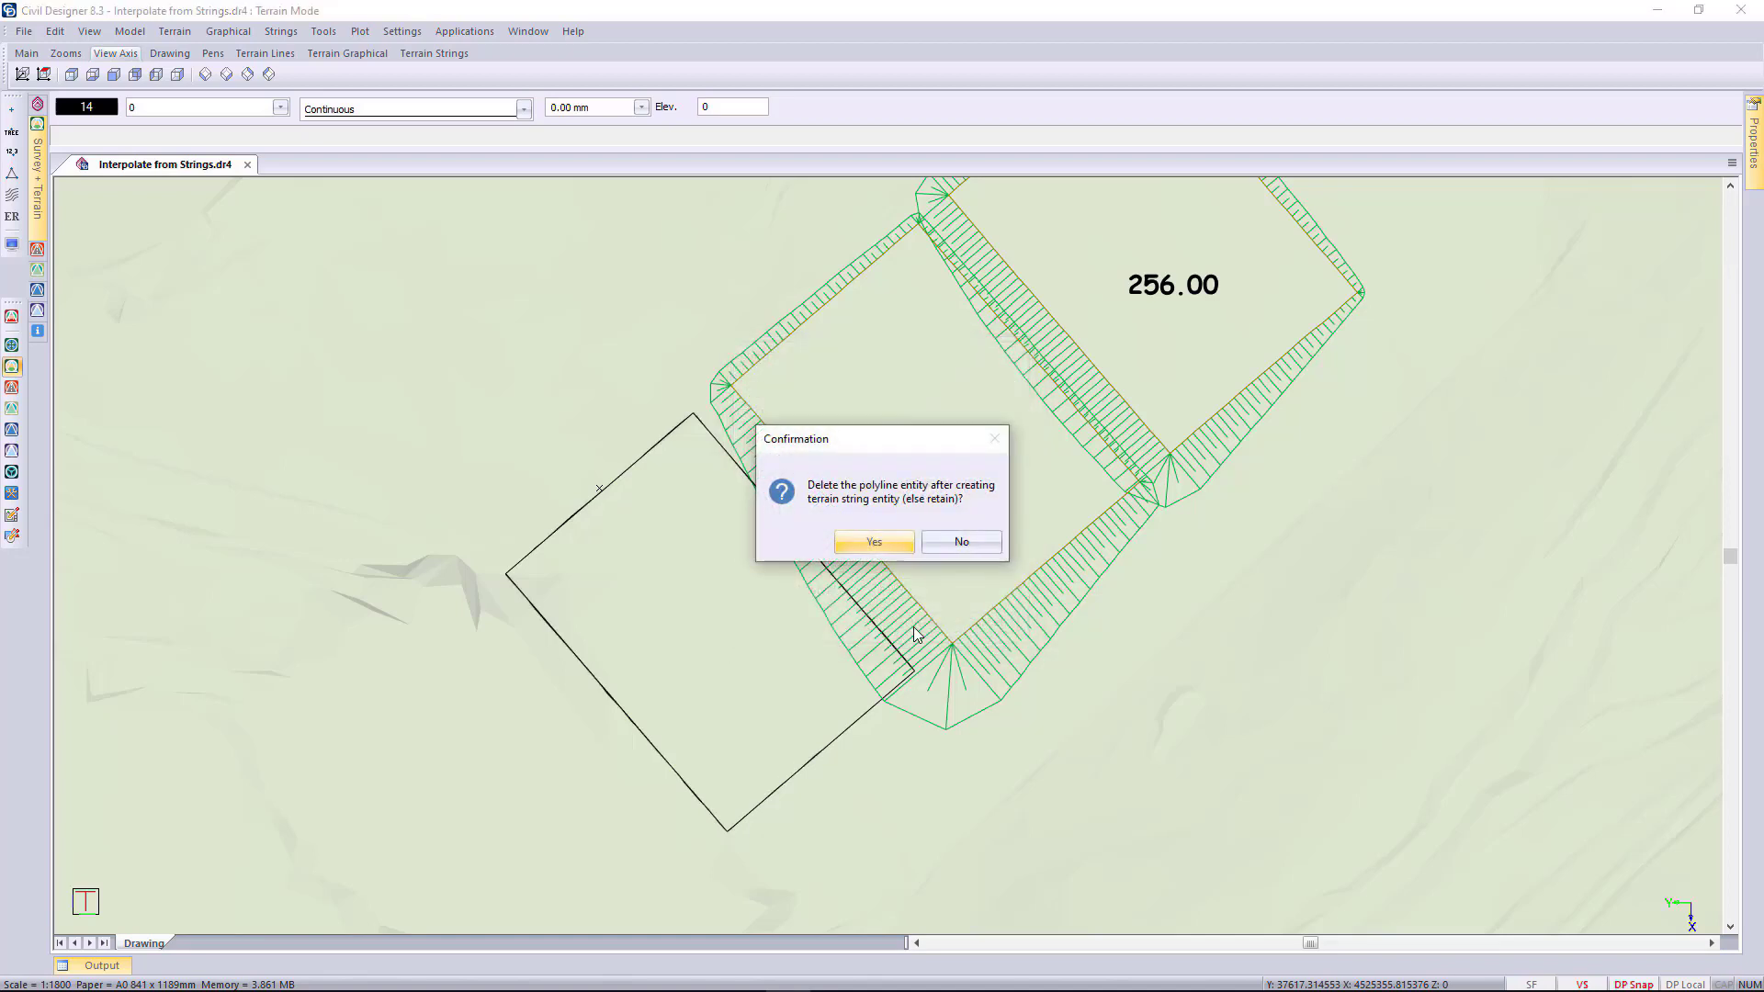
click(875, 542)
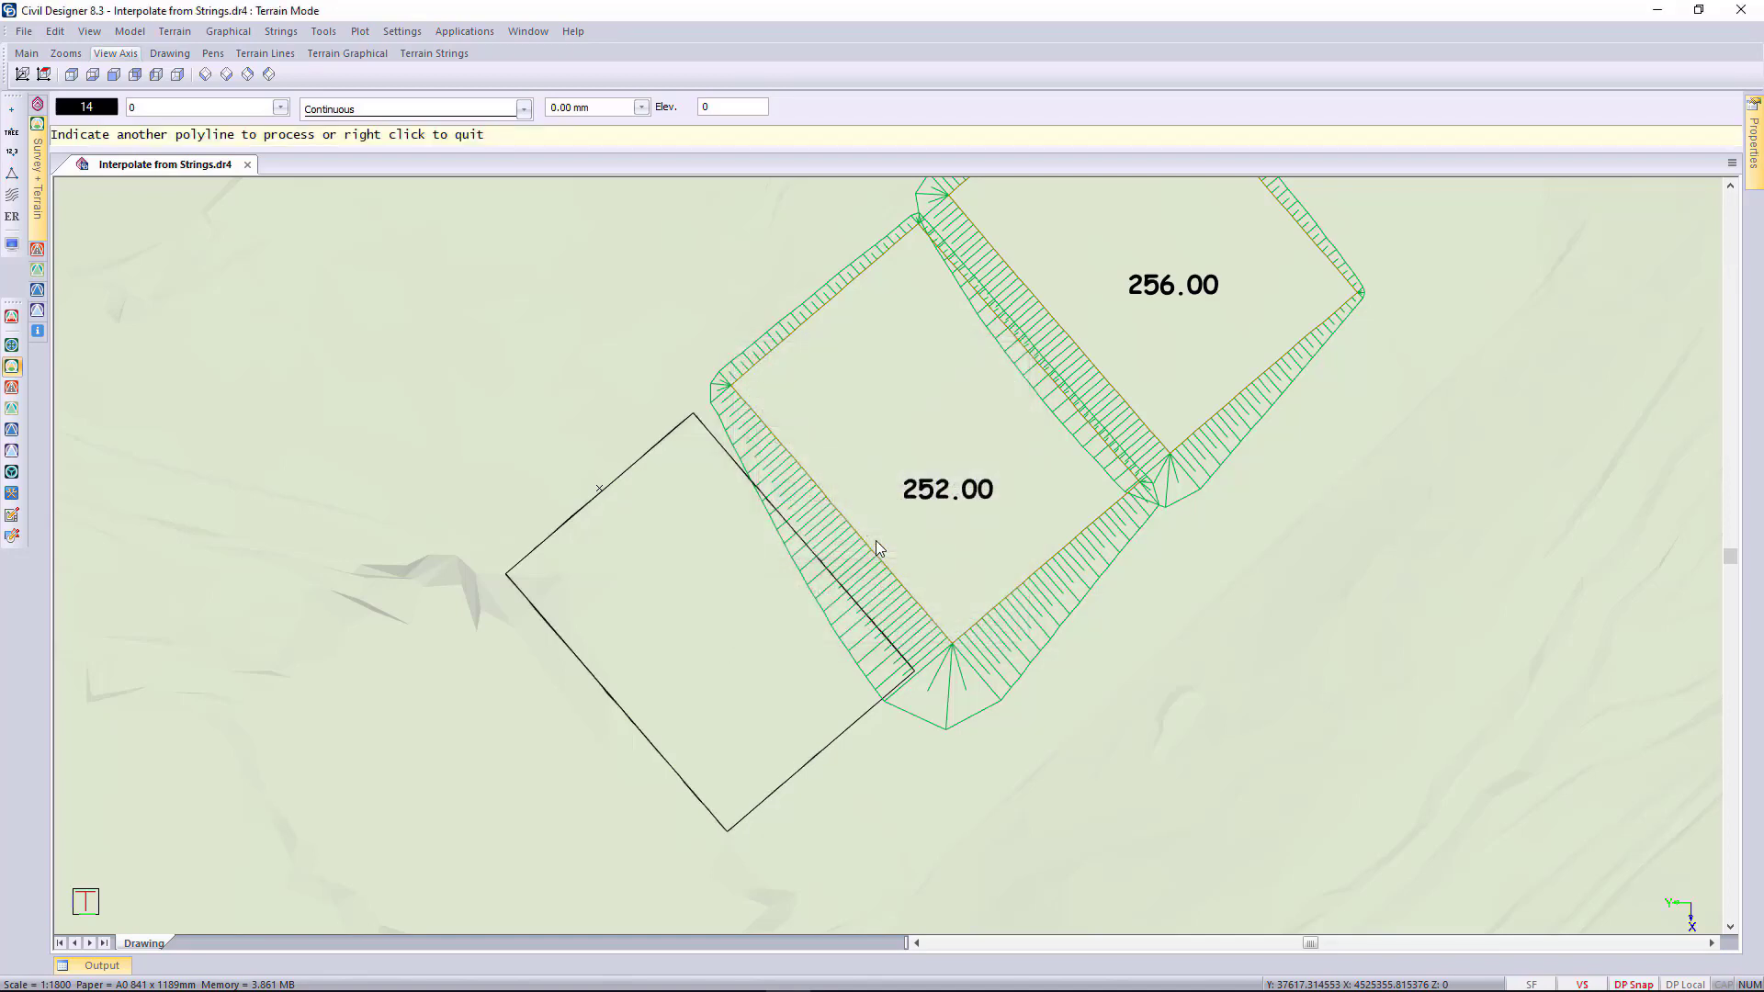
right_click(898, 504)
click(935, 517)
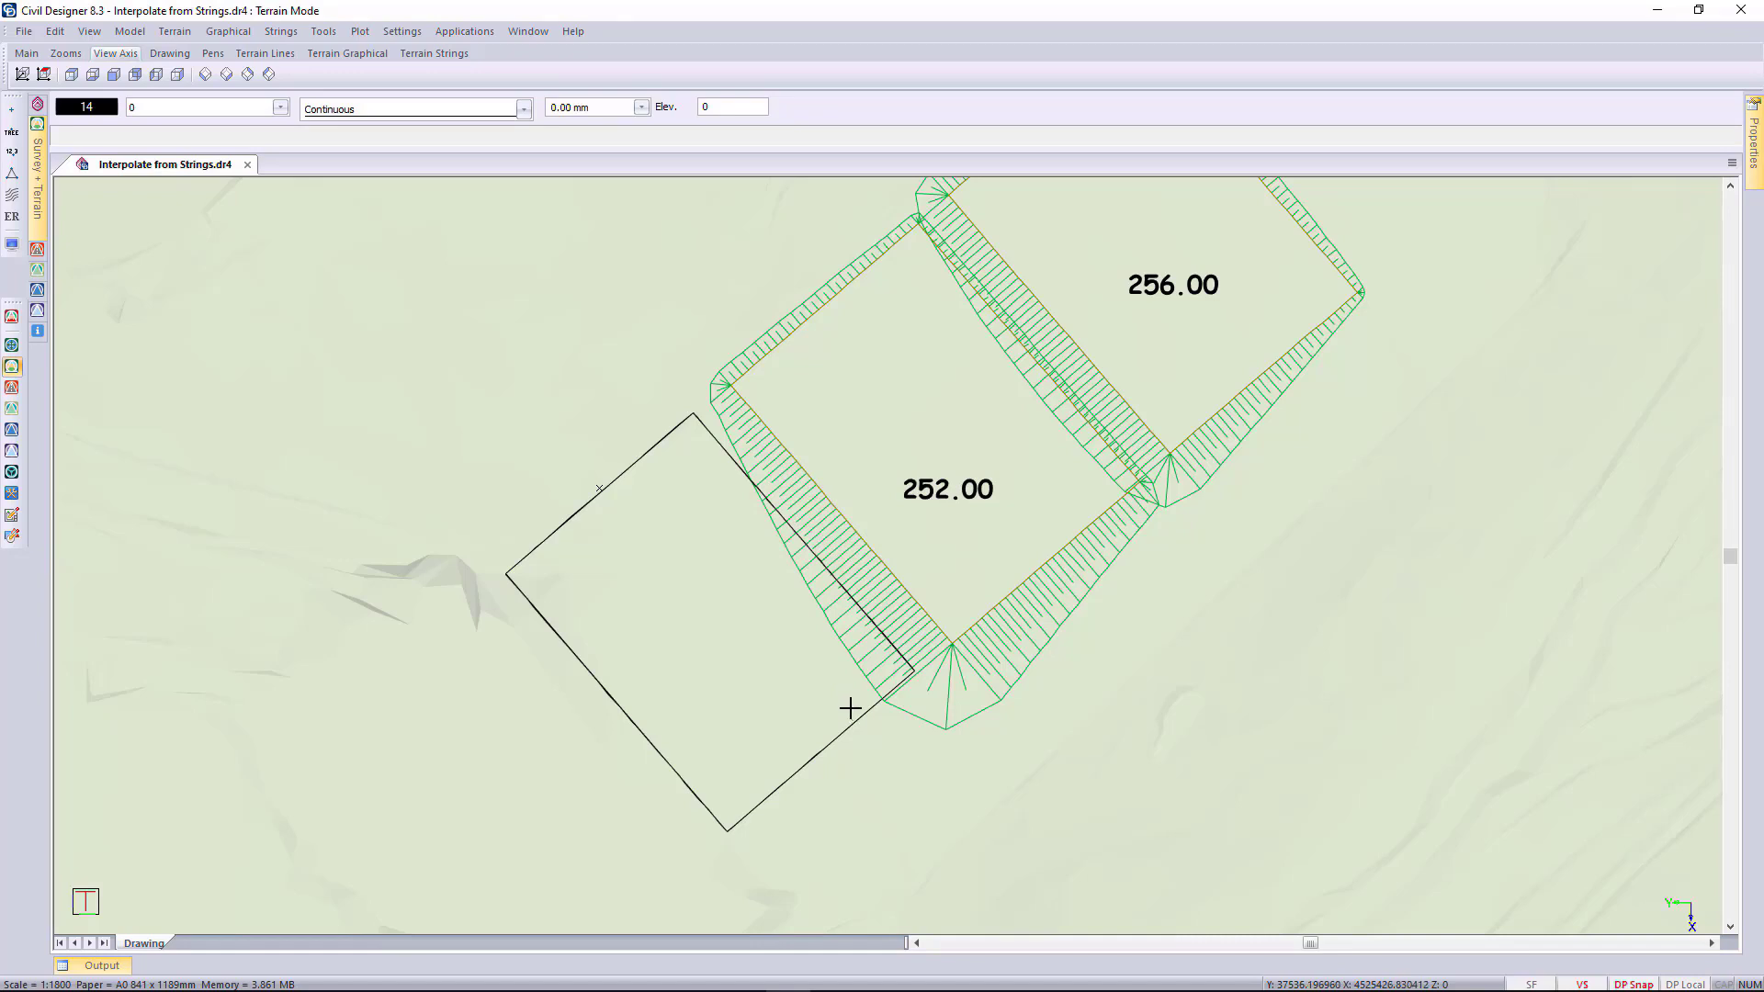
Inspect in the 3D Render View how the Bottom string drapes over the ground and the 252.00 platform's banks, and return to plan view
right_click(895, 778)
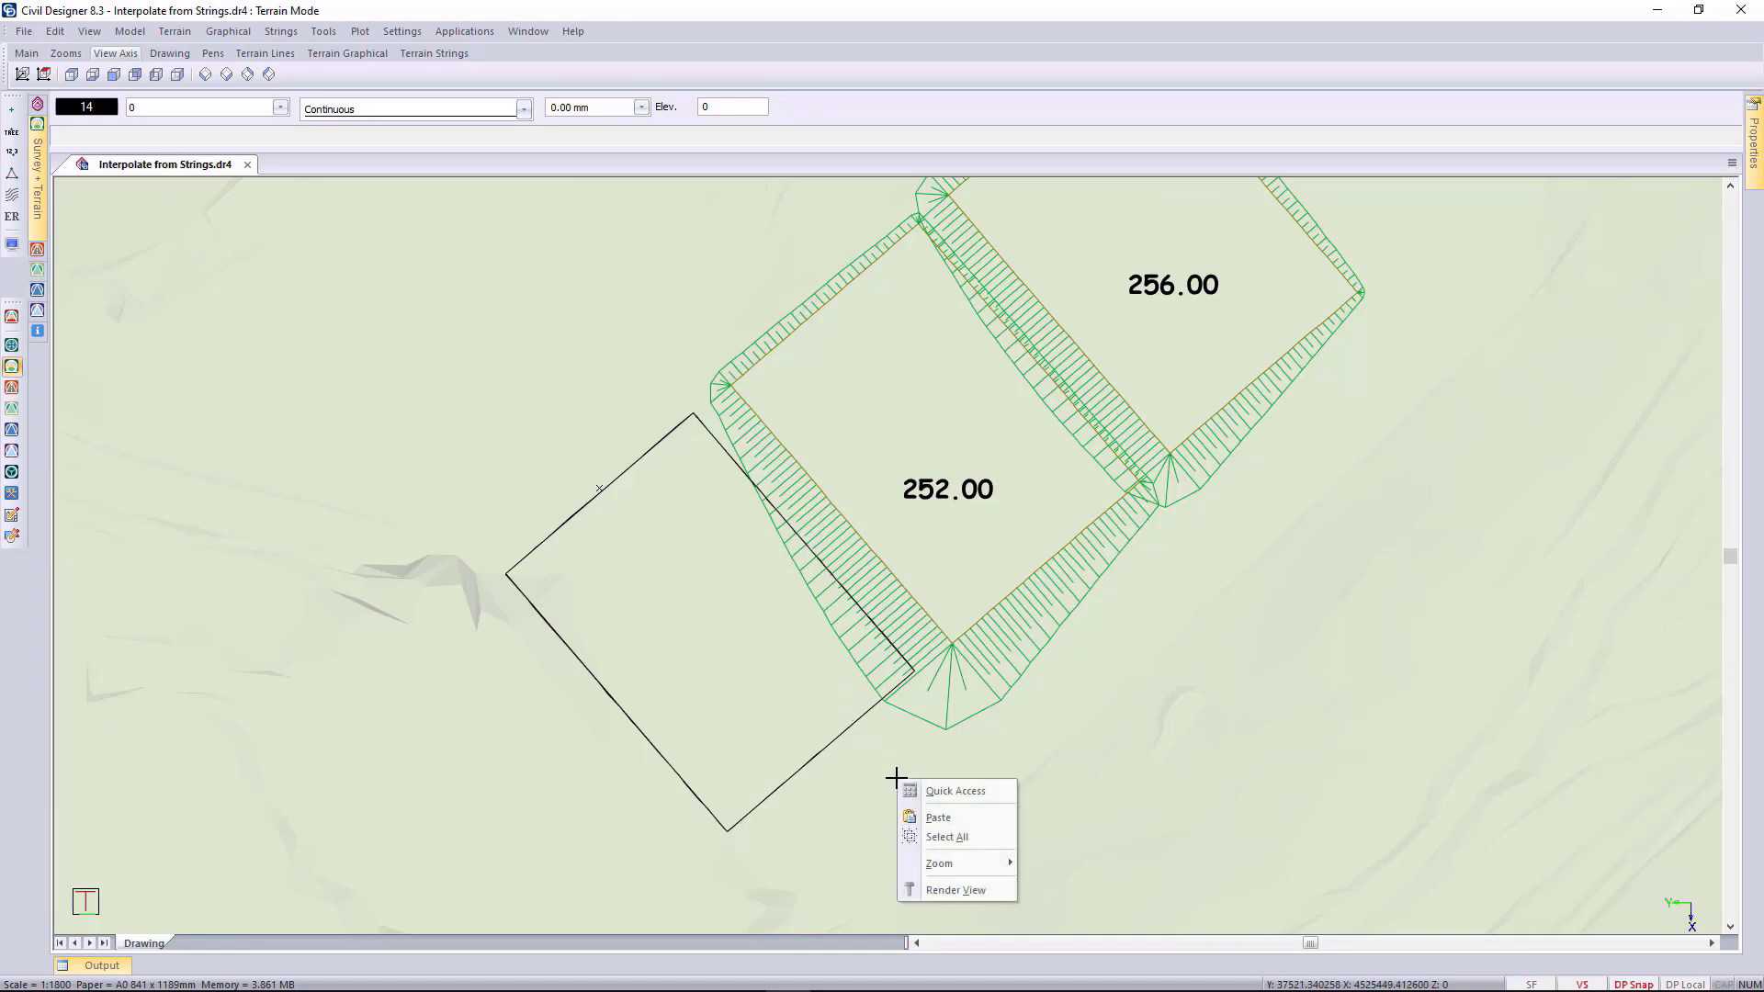
click(944, 891)
drag(845, 631, 821, 315)
scroll(874, 586, up, 5)
scroll(889, 556, up, 3)
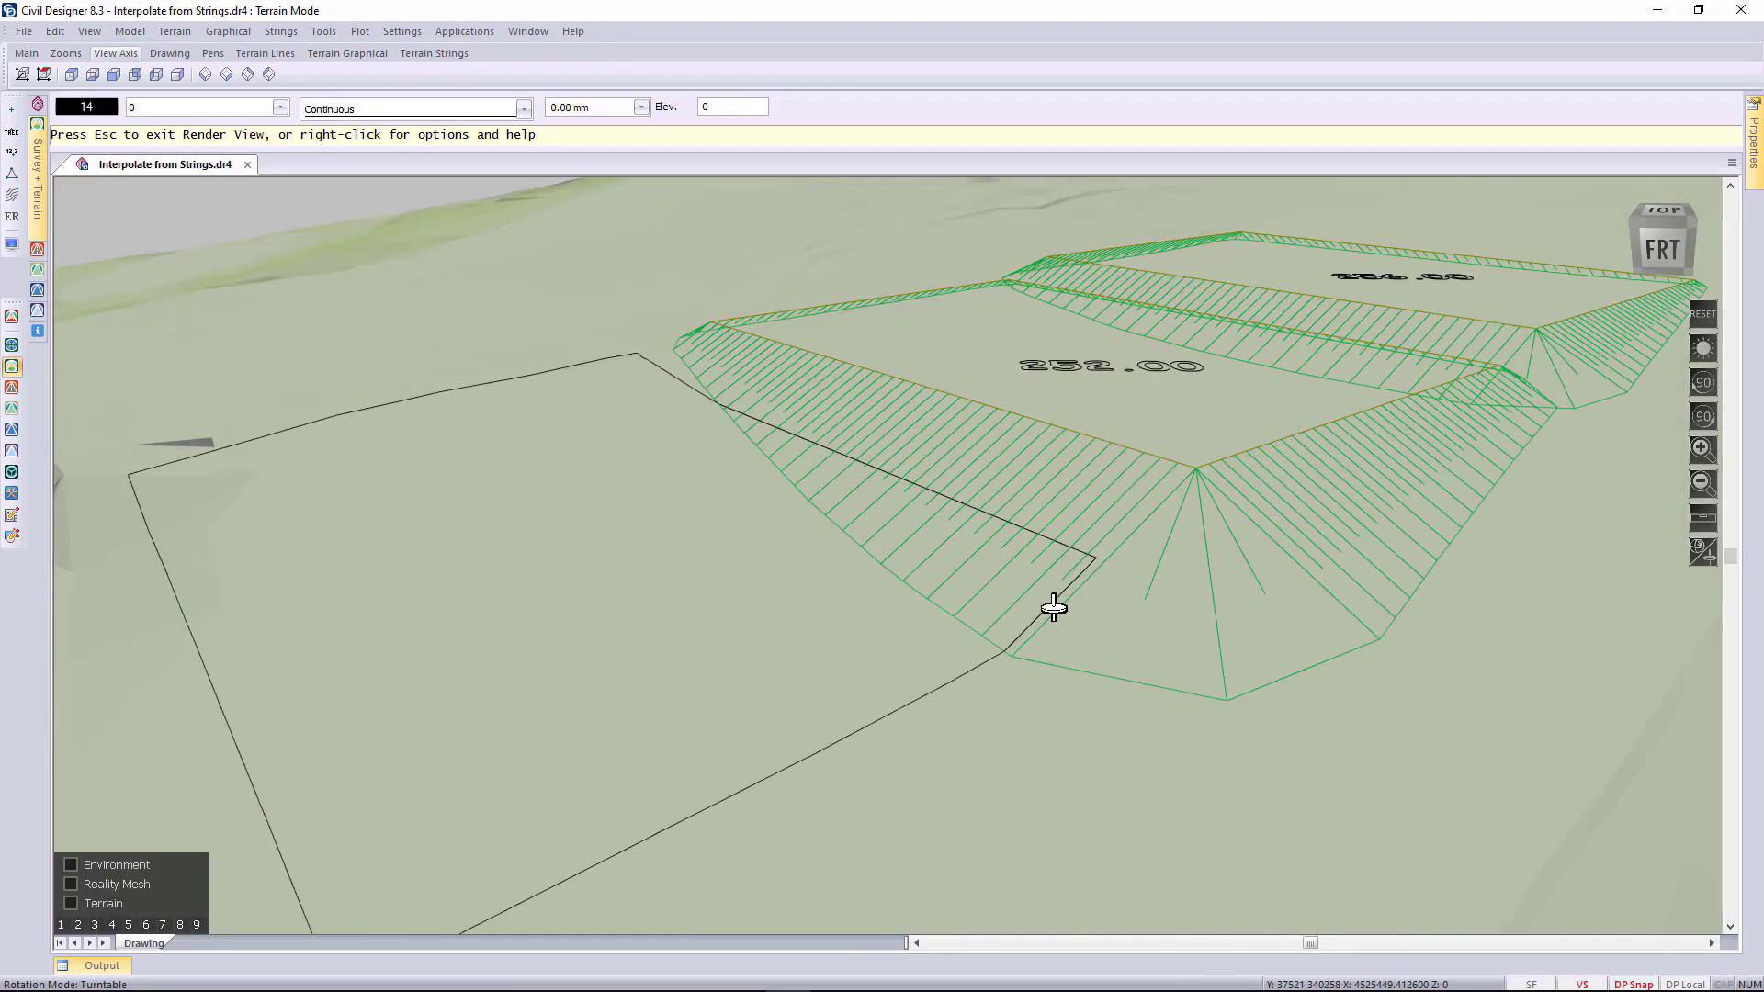
drag(963, 626, 719, 483)
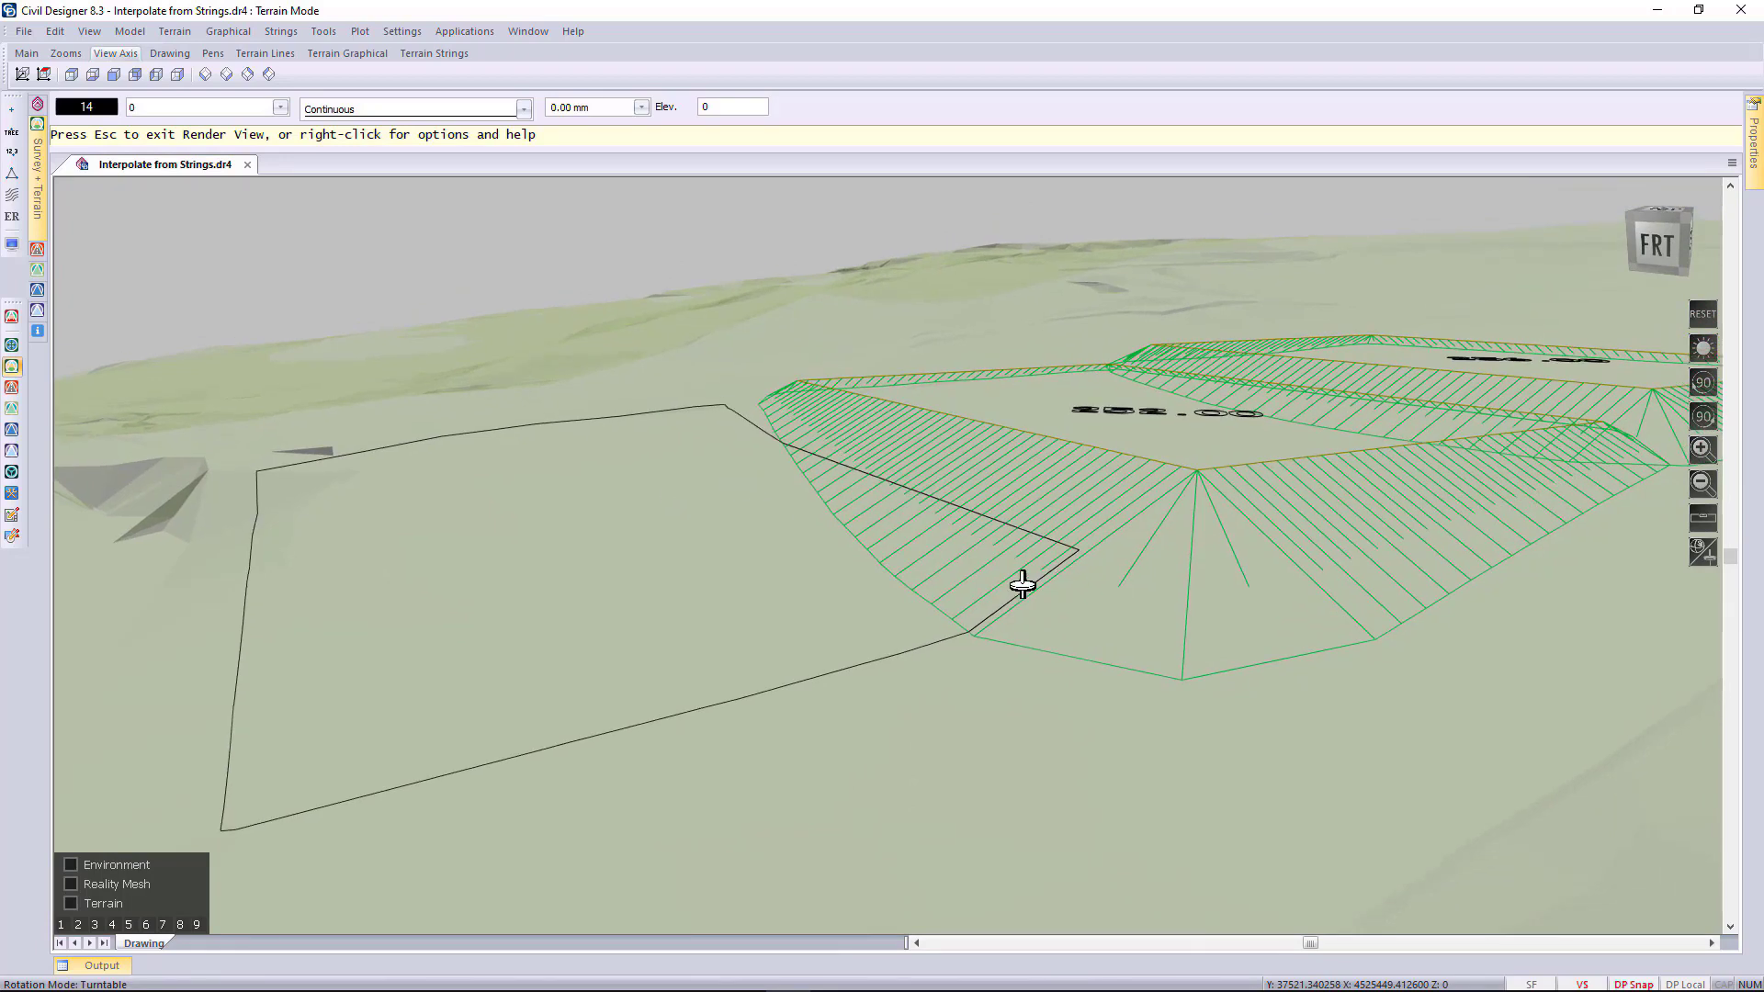
drag(1023, 582, 830, 578)
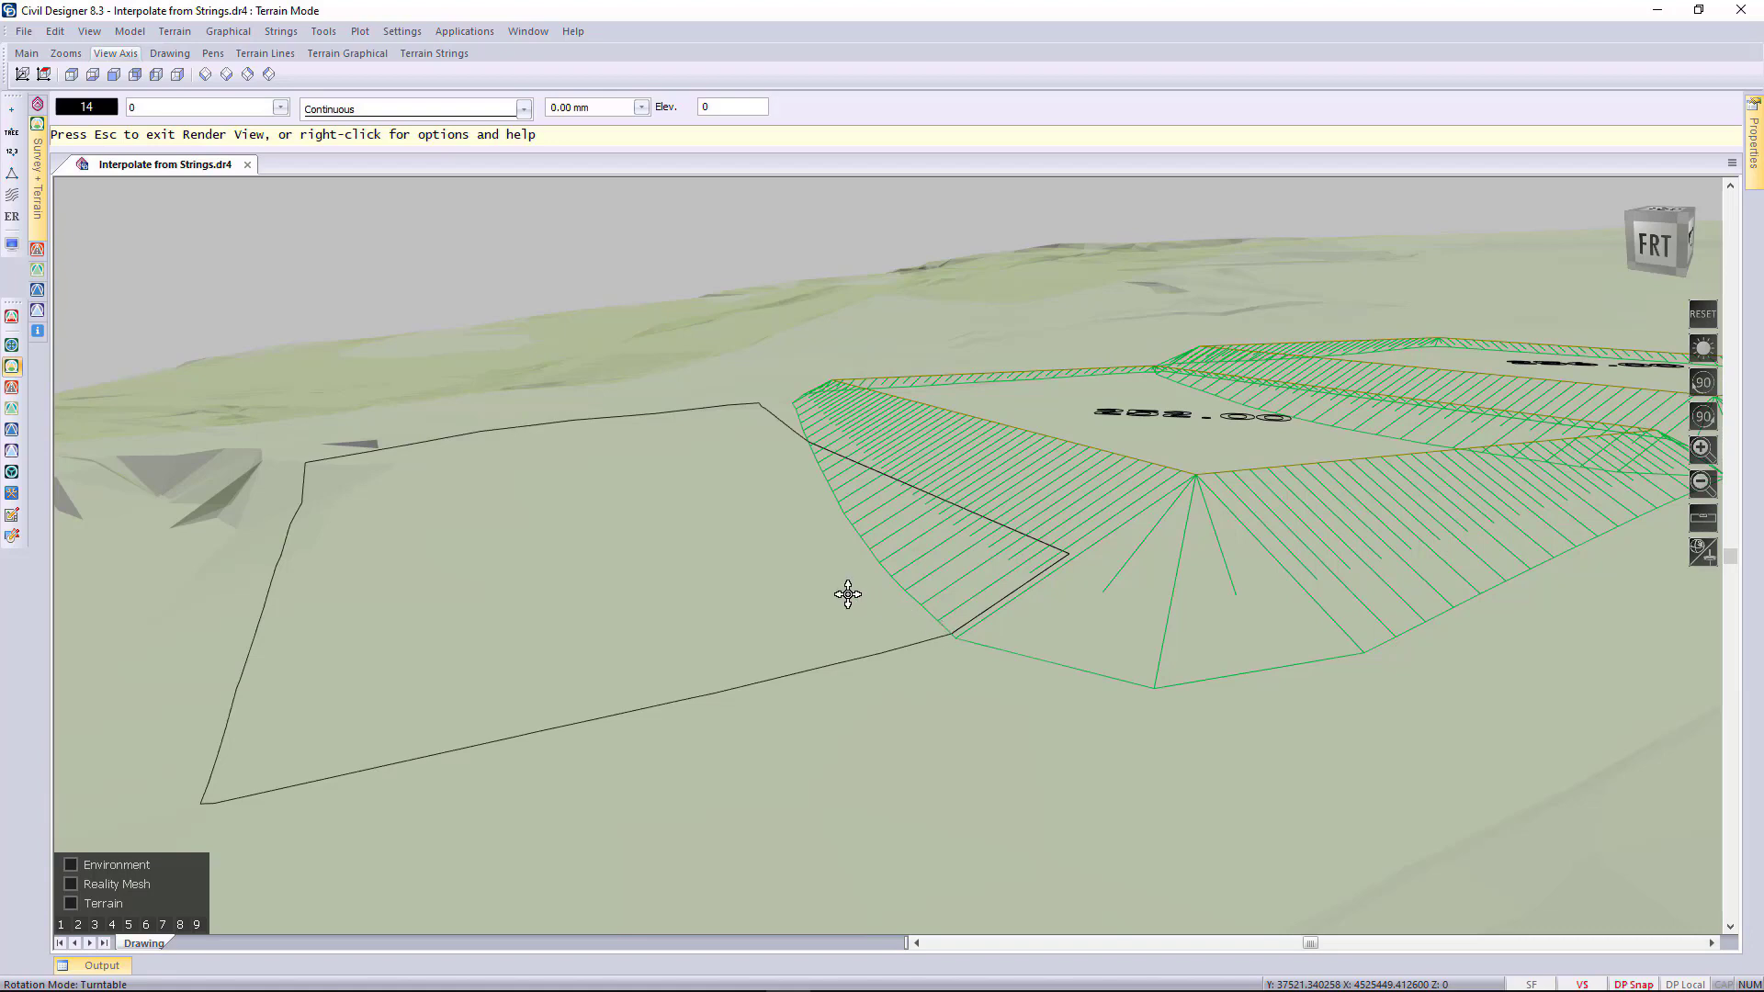
key(Escape)
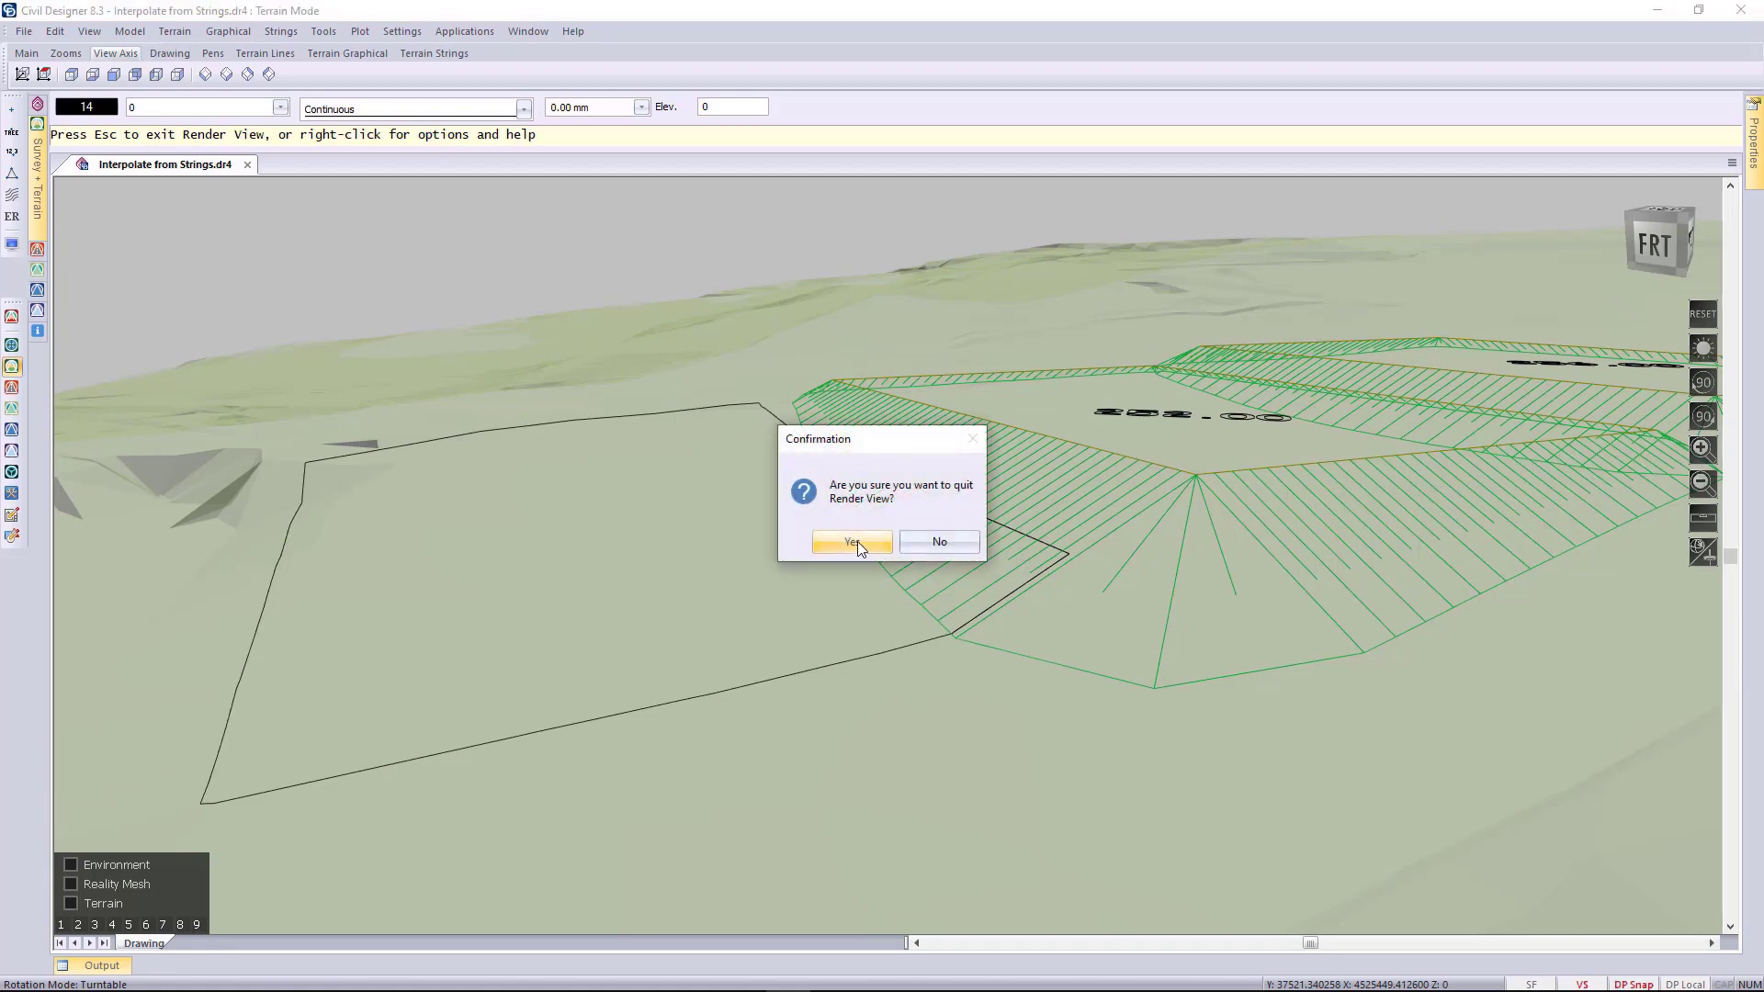
click(857, 542)
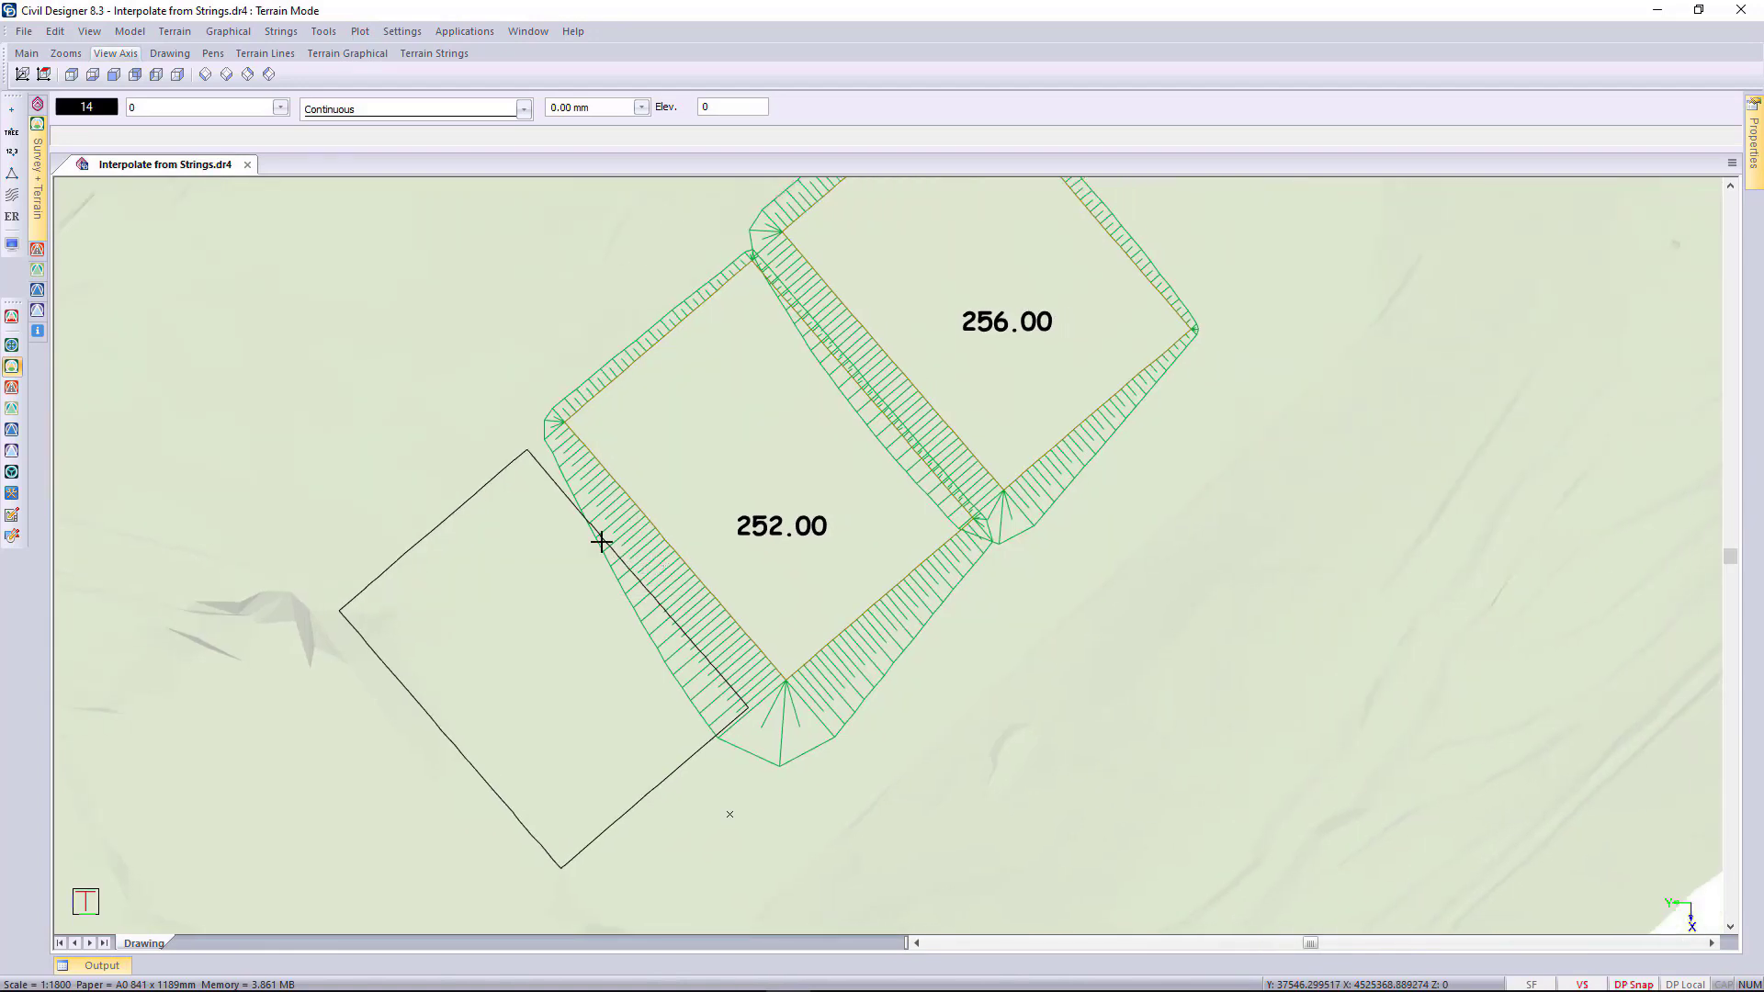
Keep the Survey + Terrain list pinned open and hide the Bottom string in the drawing
click(37, 179)
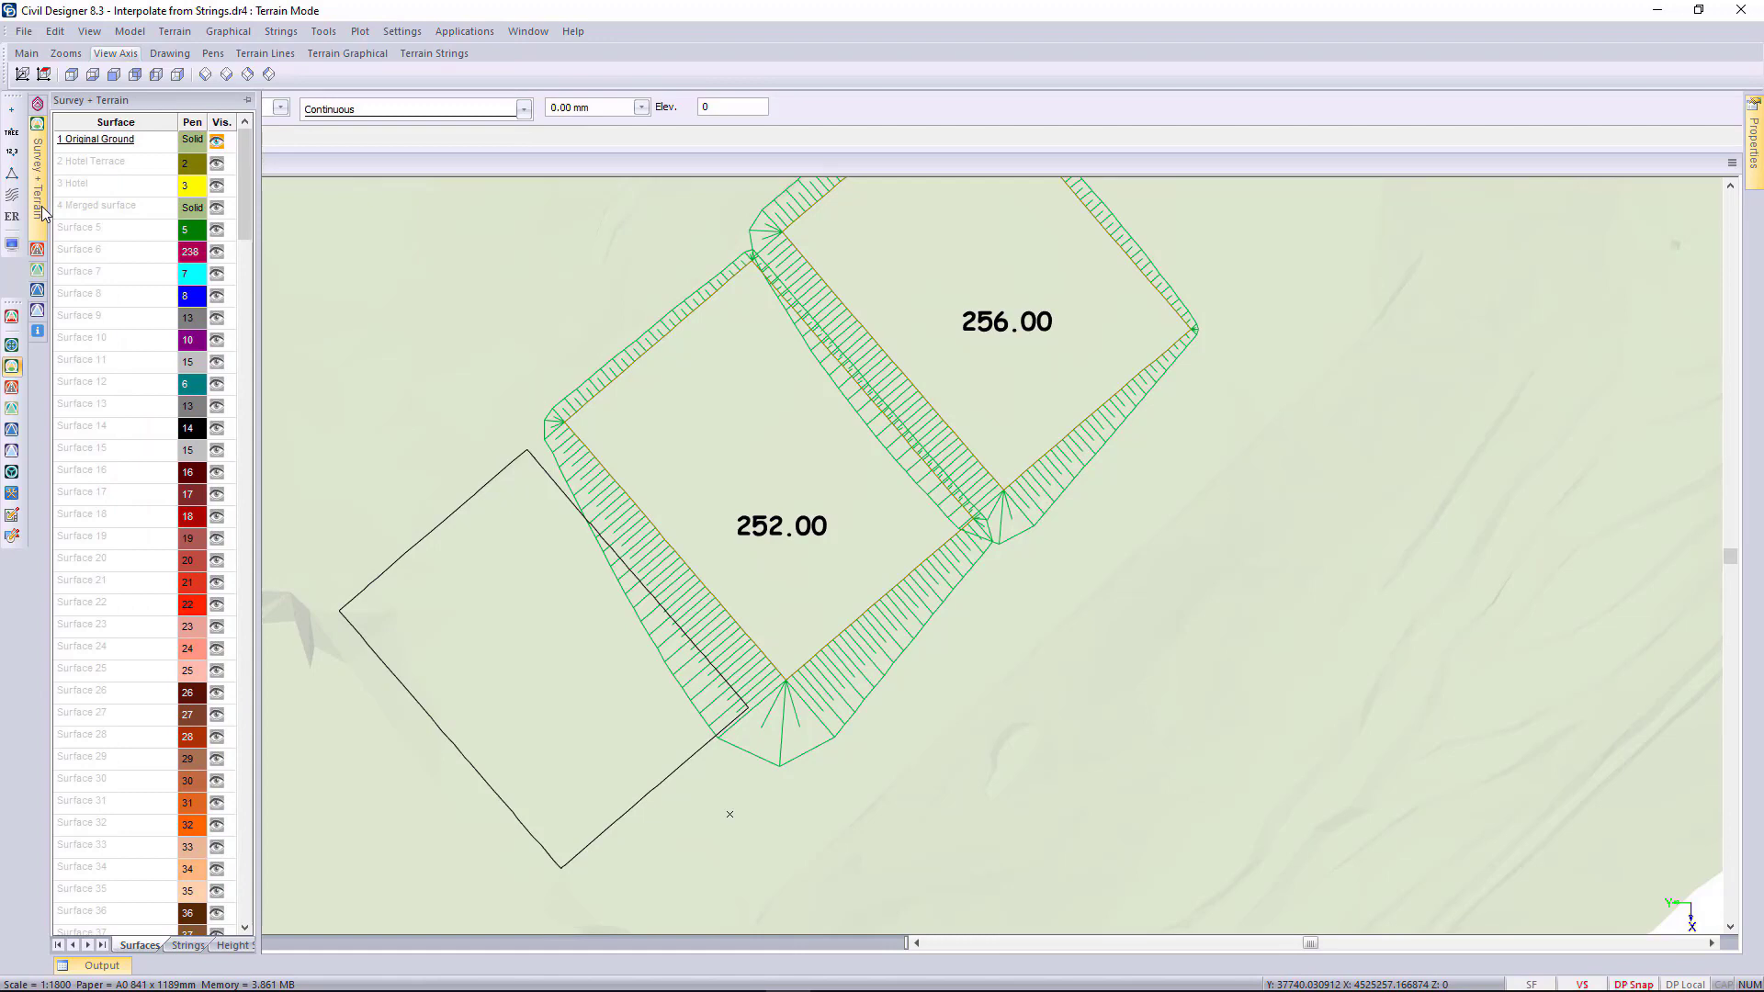
click(246, 102)
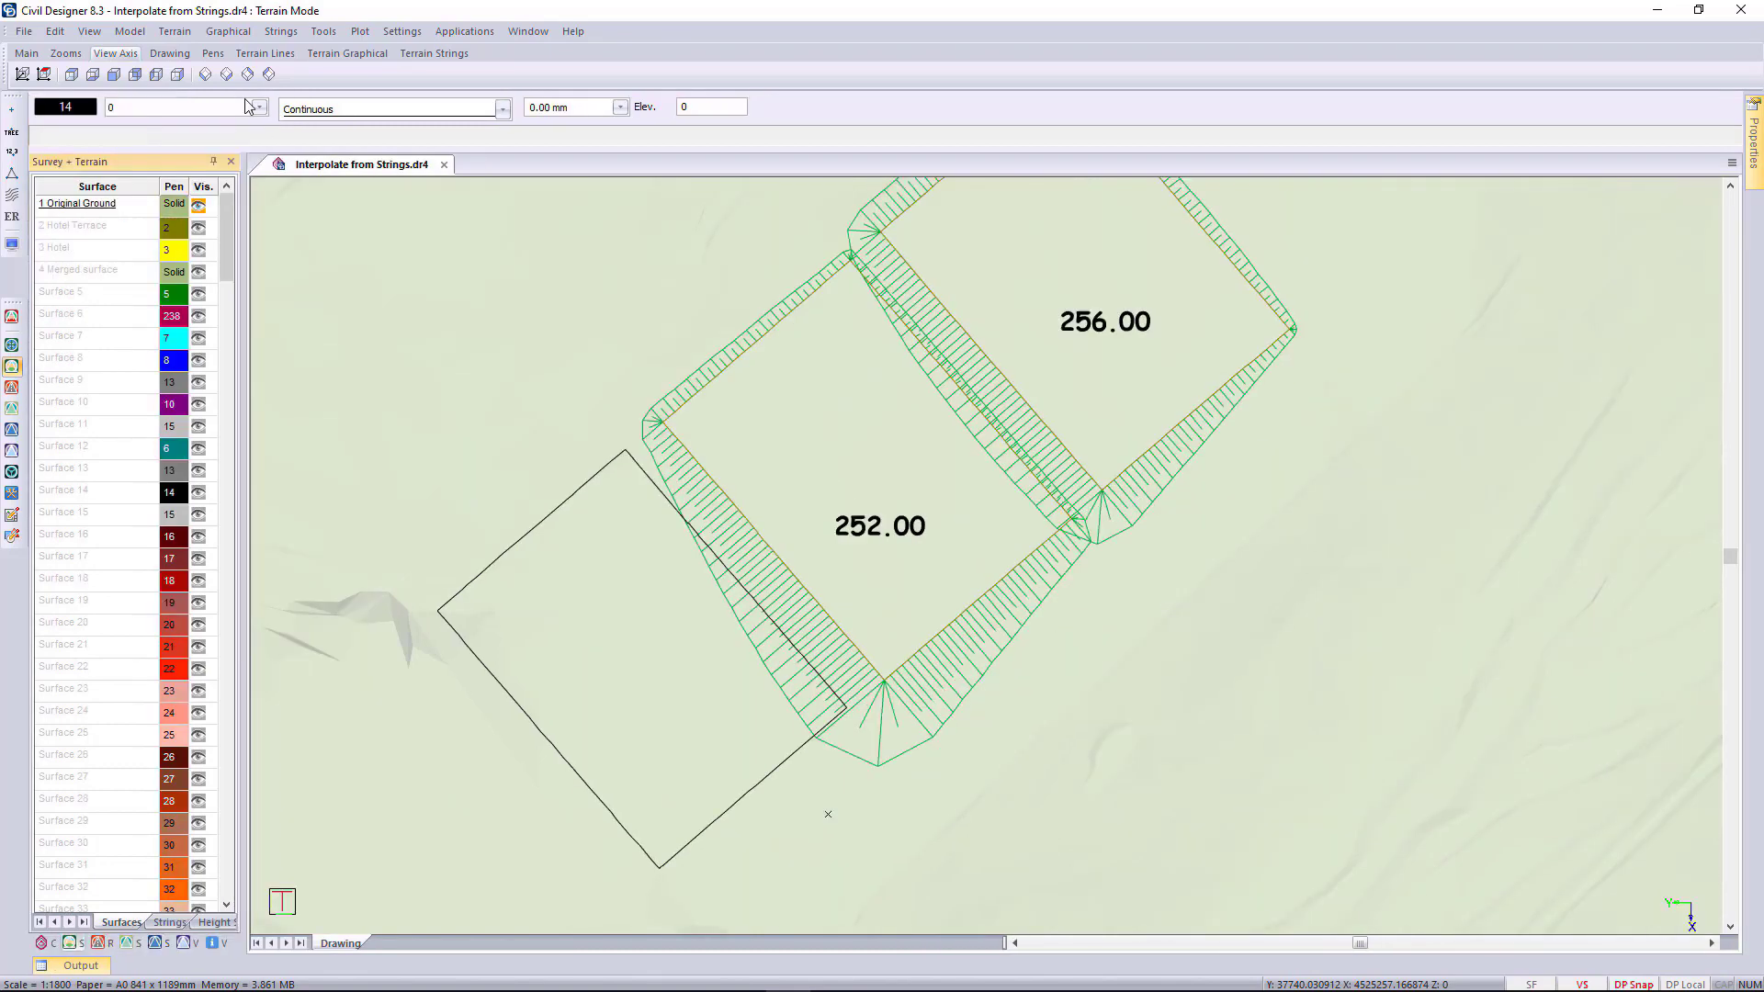
click(168, 922)
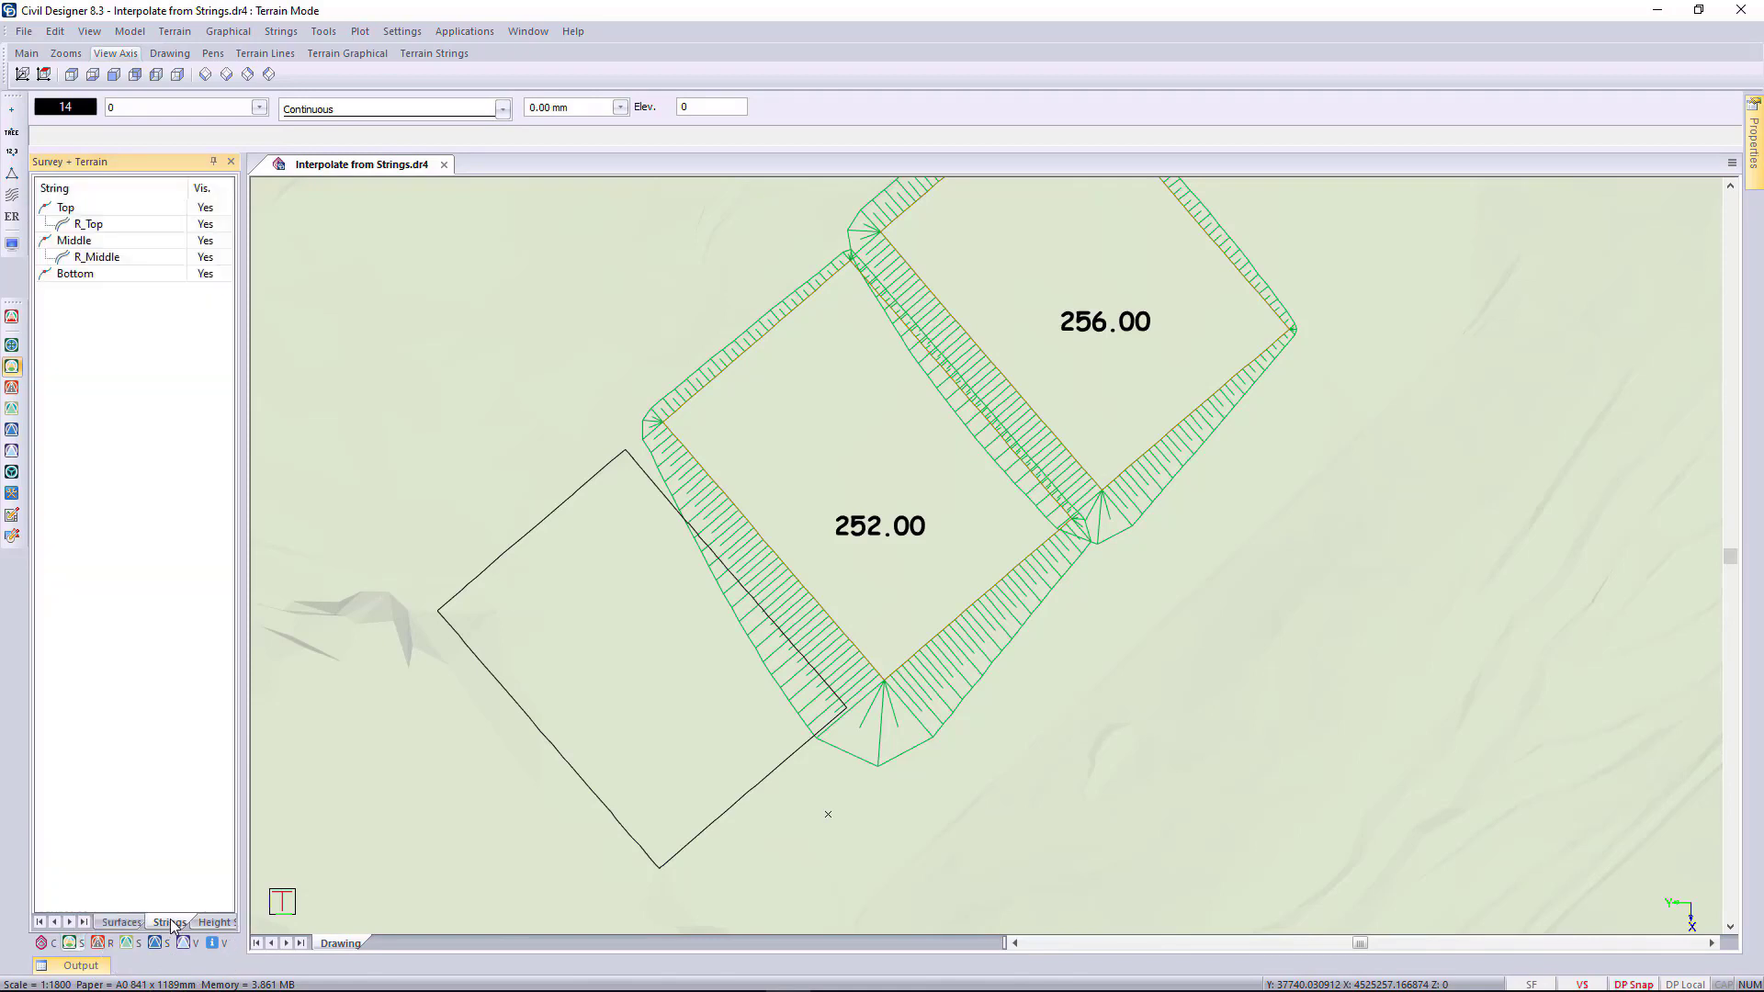
click(208, 276)
middle_drag(648, 493, 551, 569)
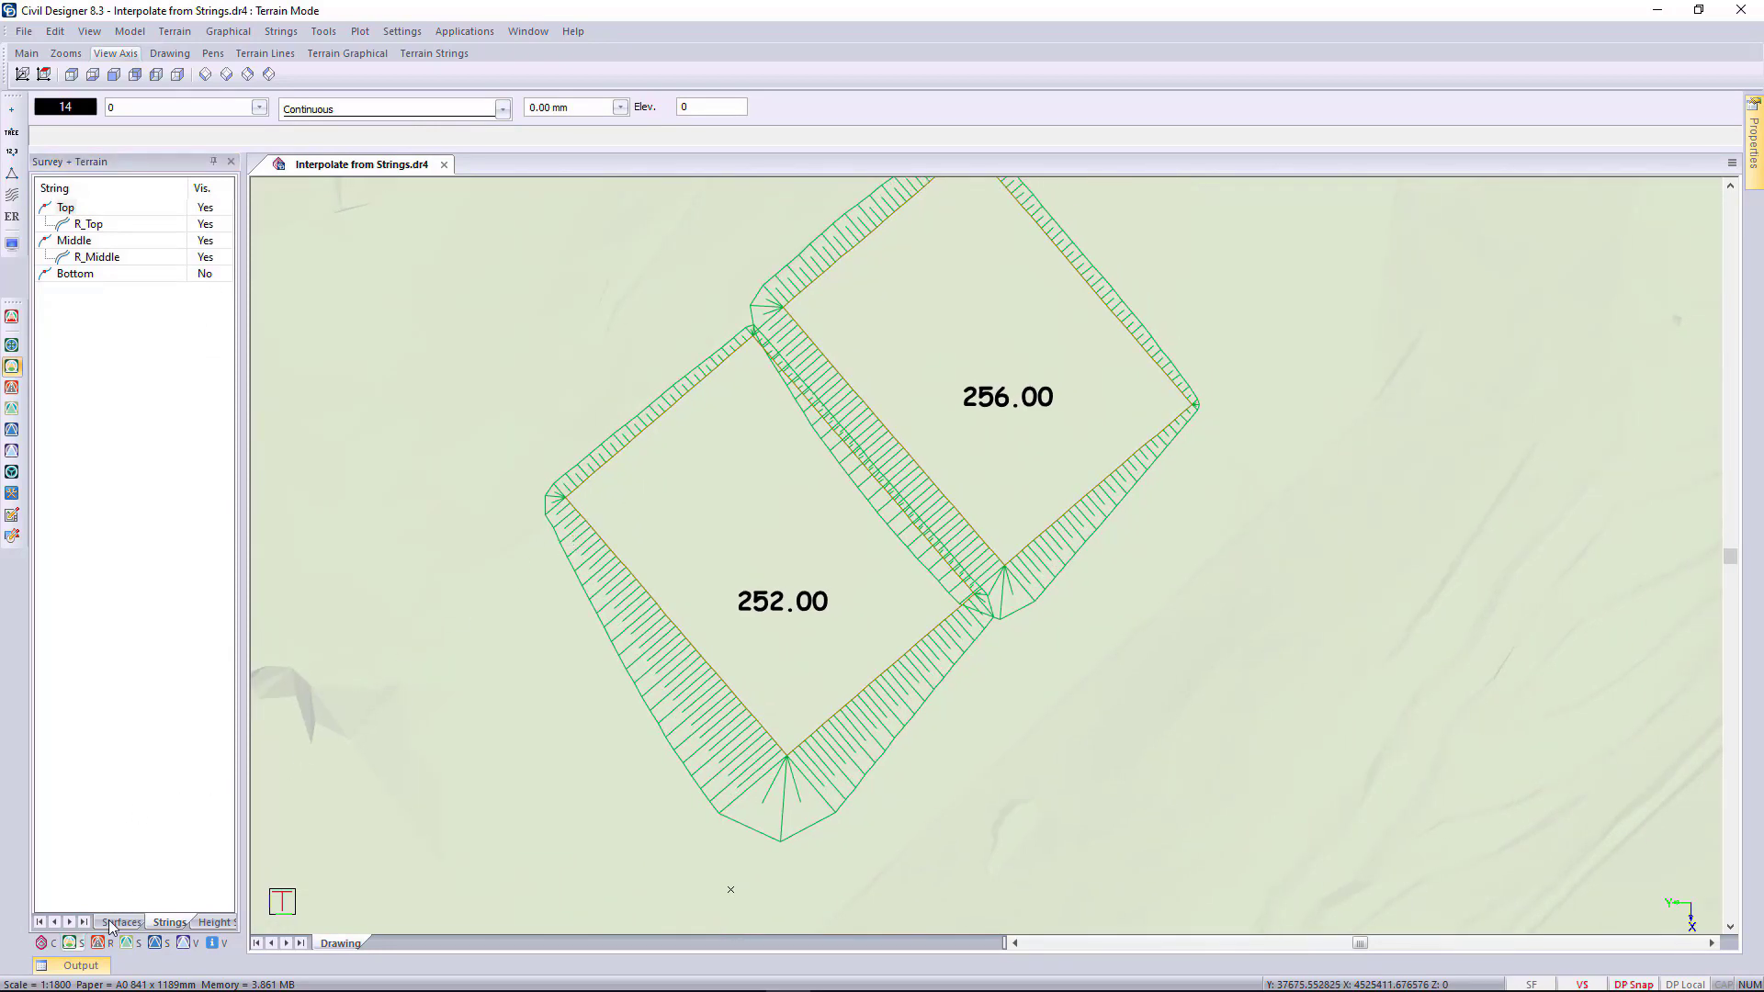
Make the 01 Sports Road visible alongside the 252.00 and 256.00 platforms
click(99, 943)
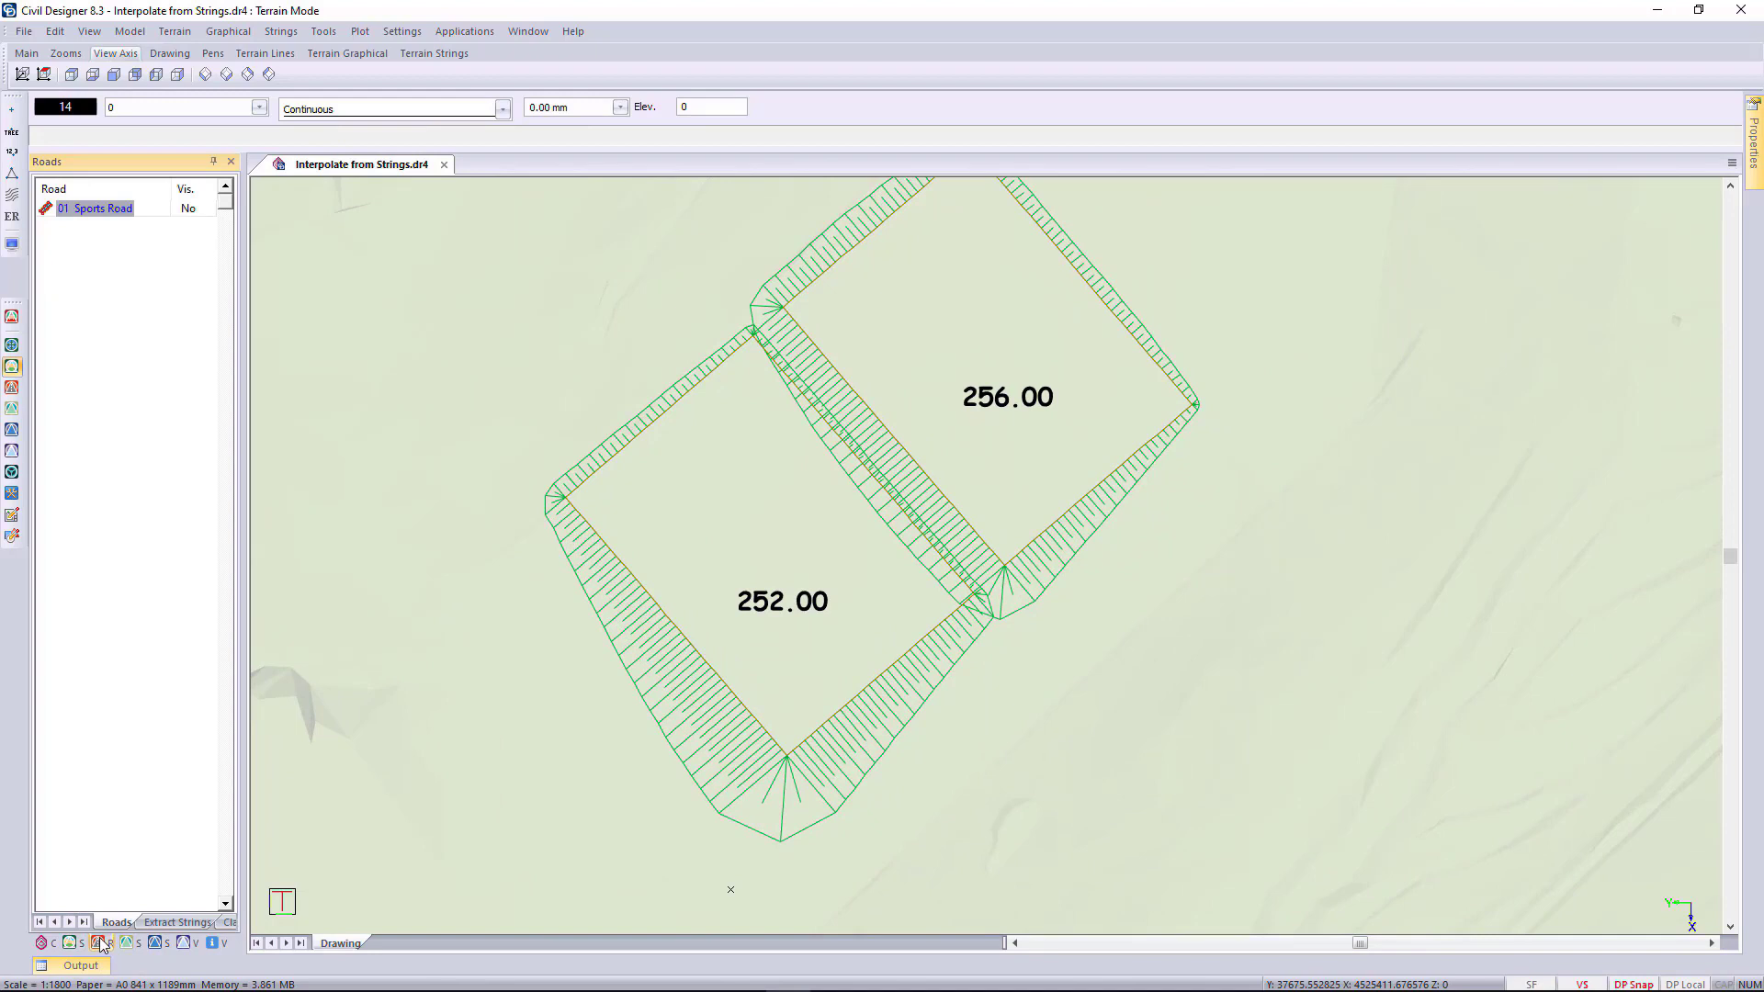
click(191, 211)
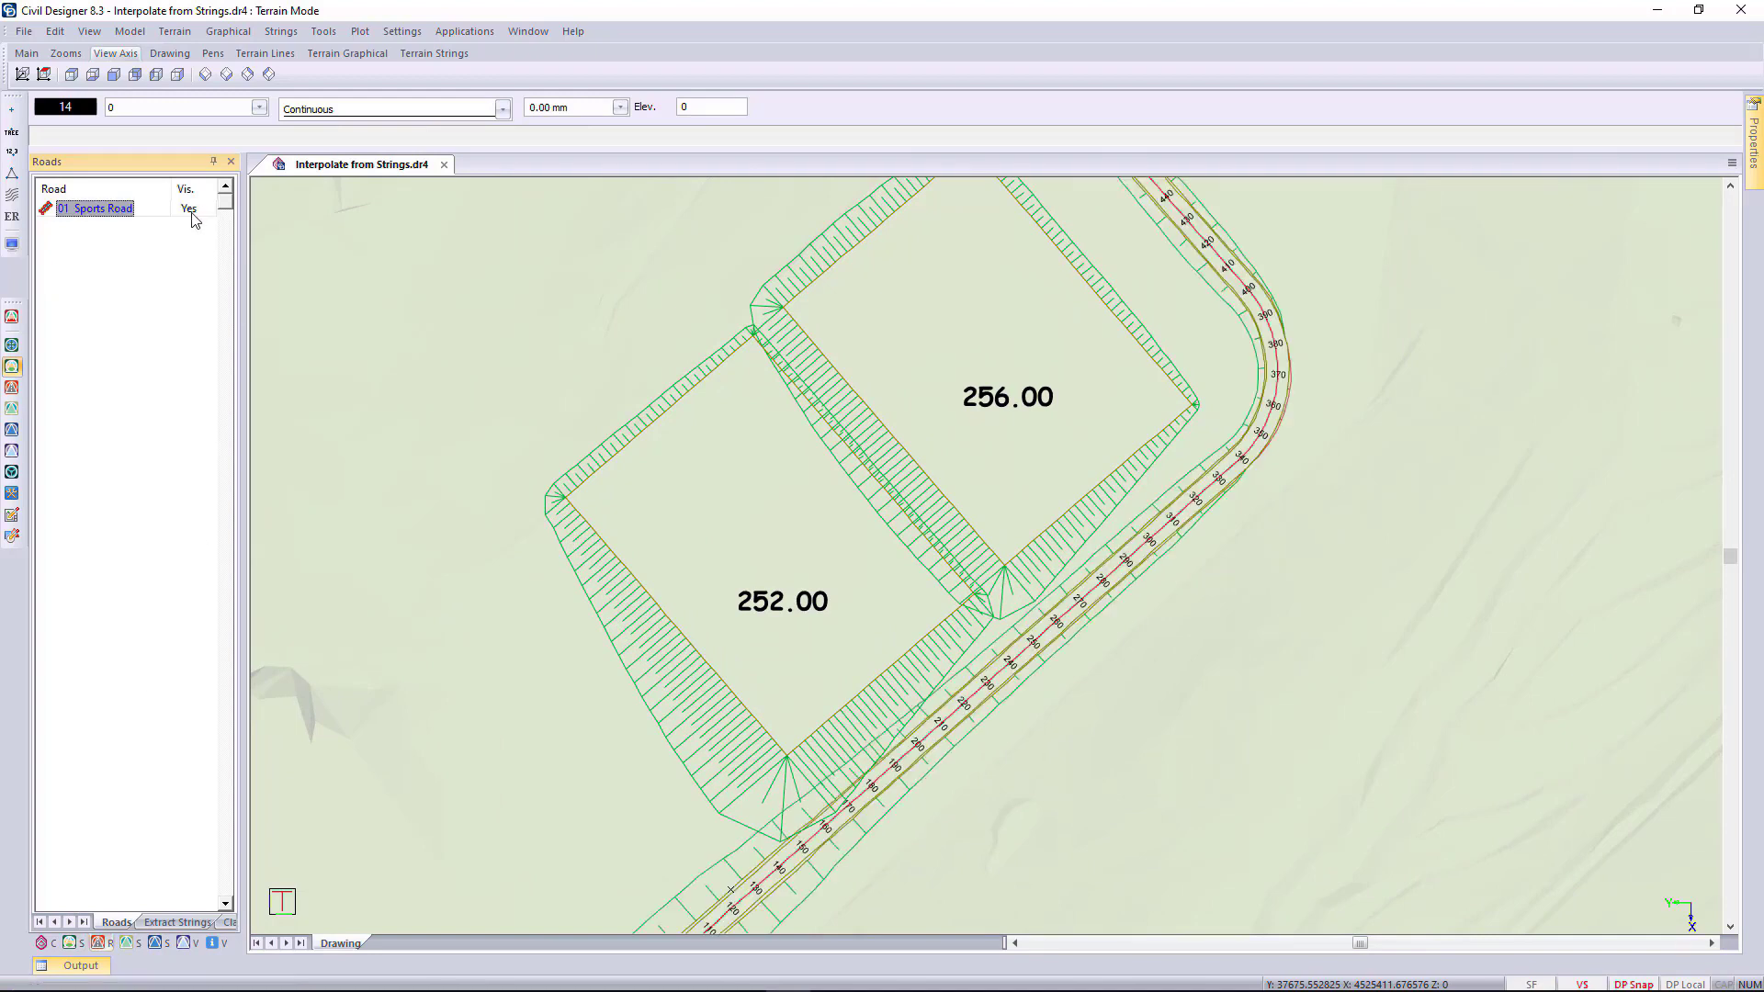
middle_drag(695, 673, 842, 478)
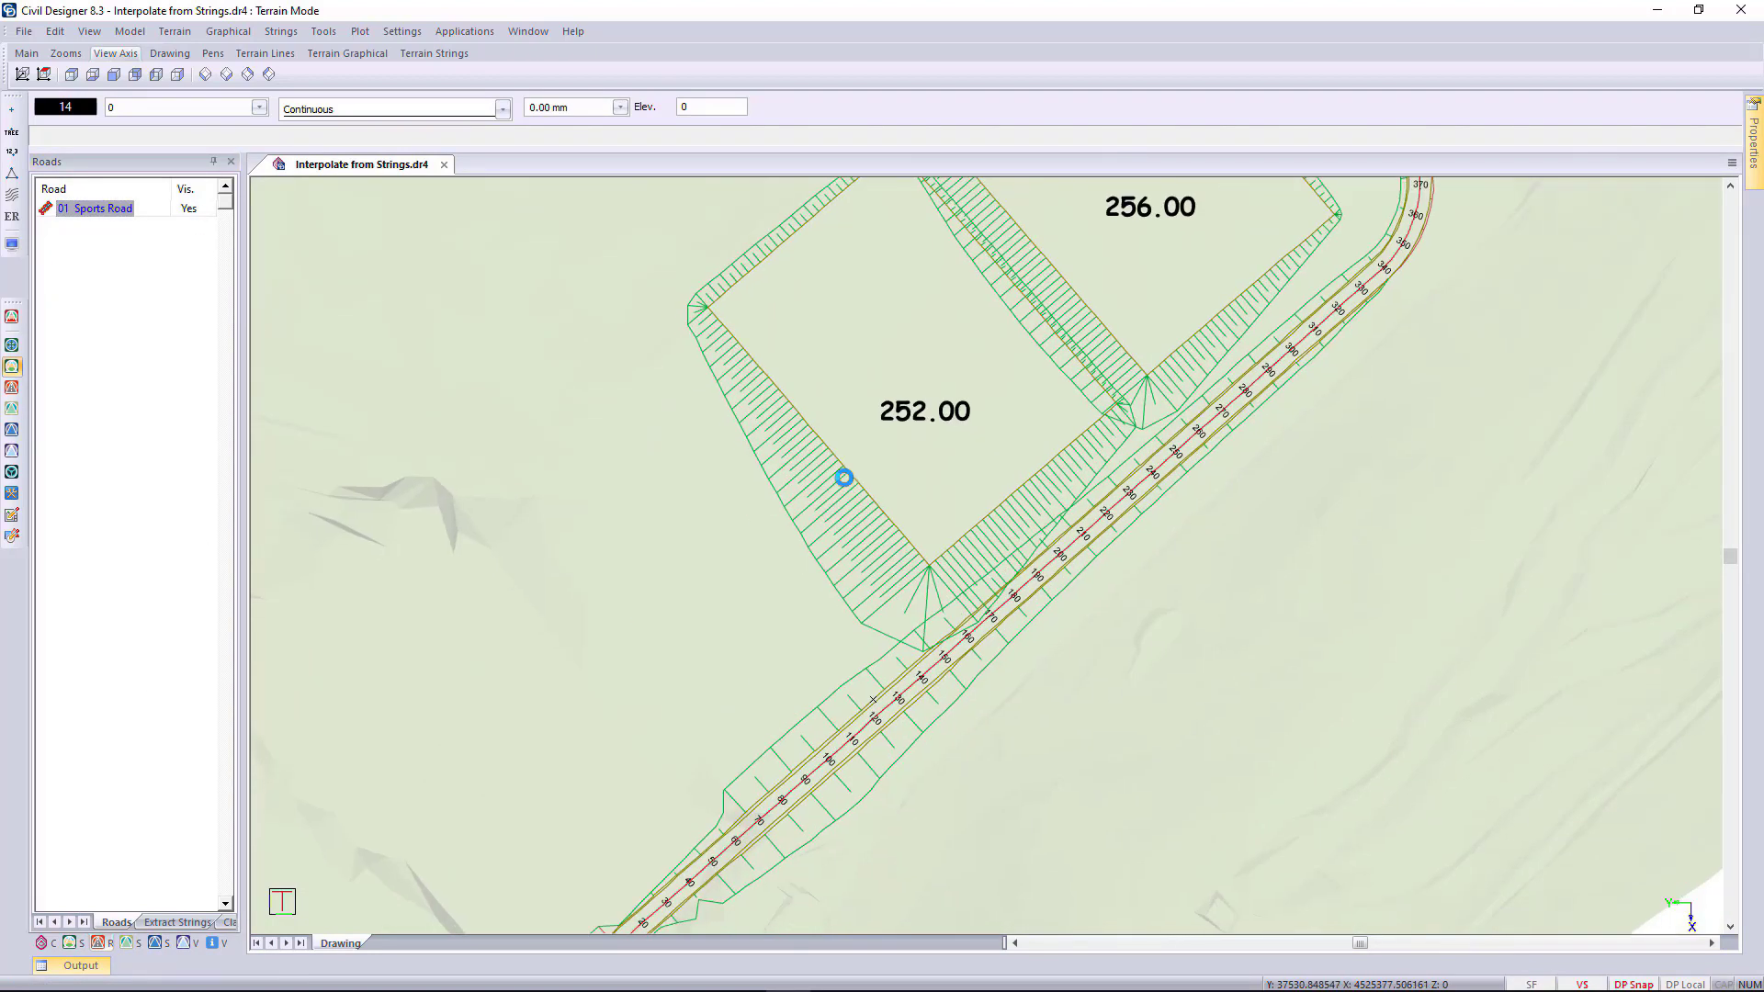
middle_drag(773, 682, 842, 574)
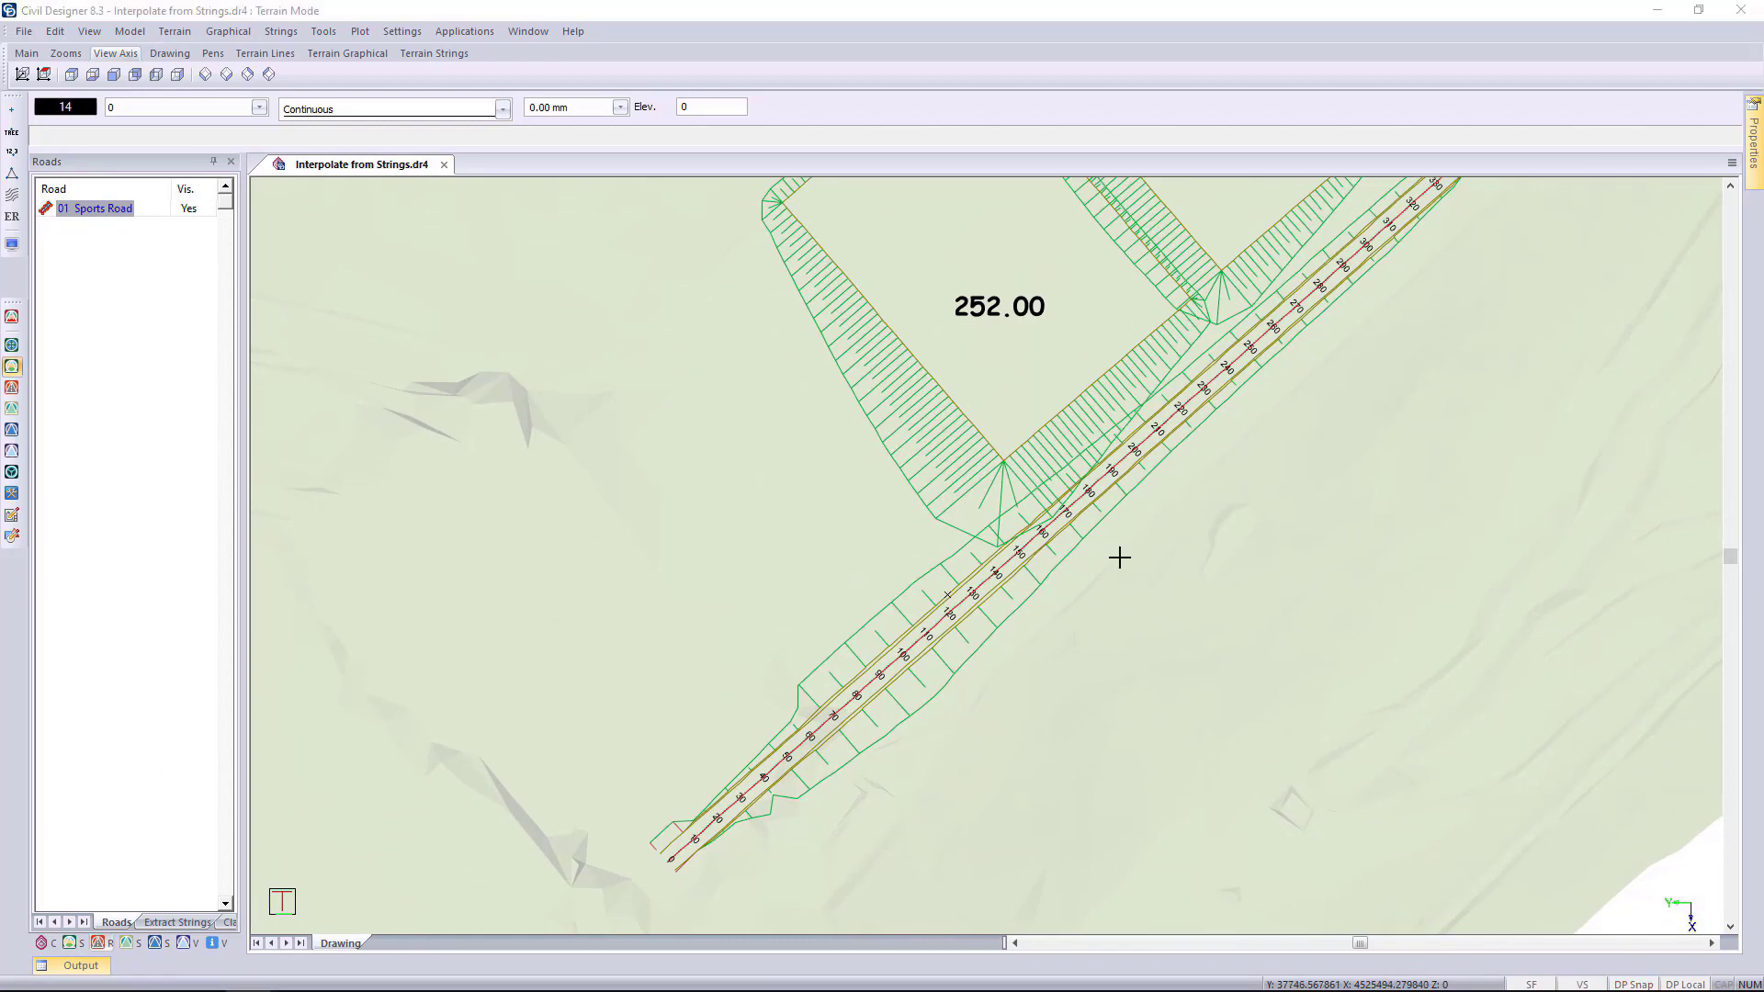
middle_drag(1119, 558, 1071, 570)
scroll(1071, 570, down, 2)
scroll(1071, 571, up, 1)
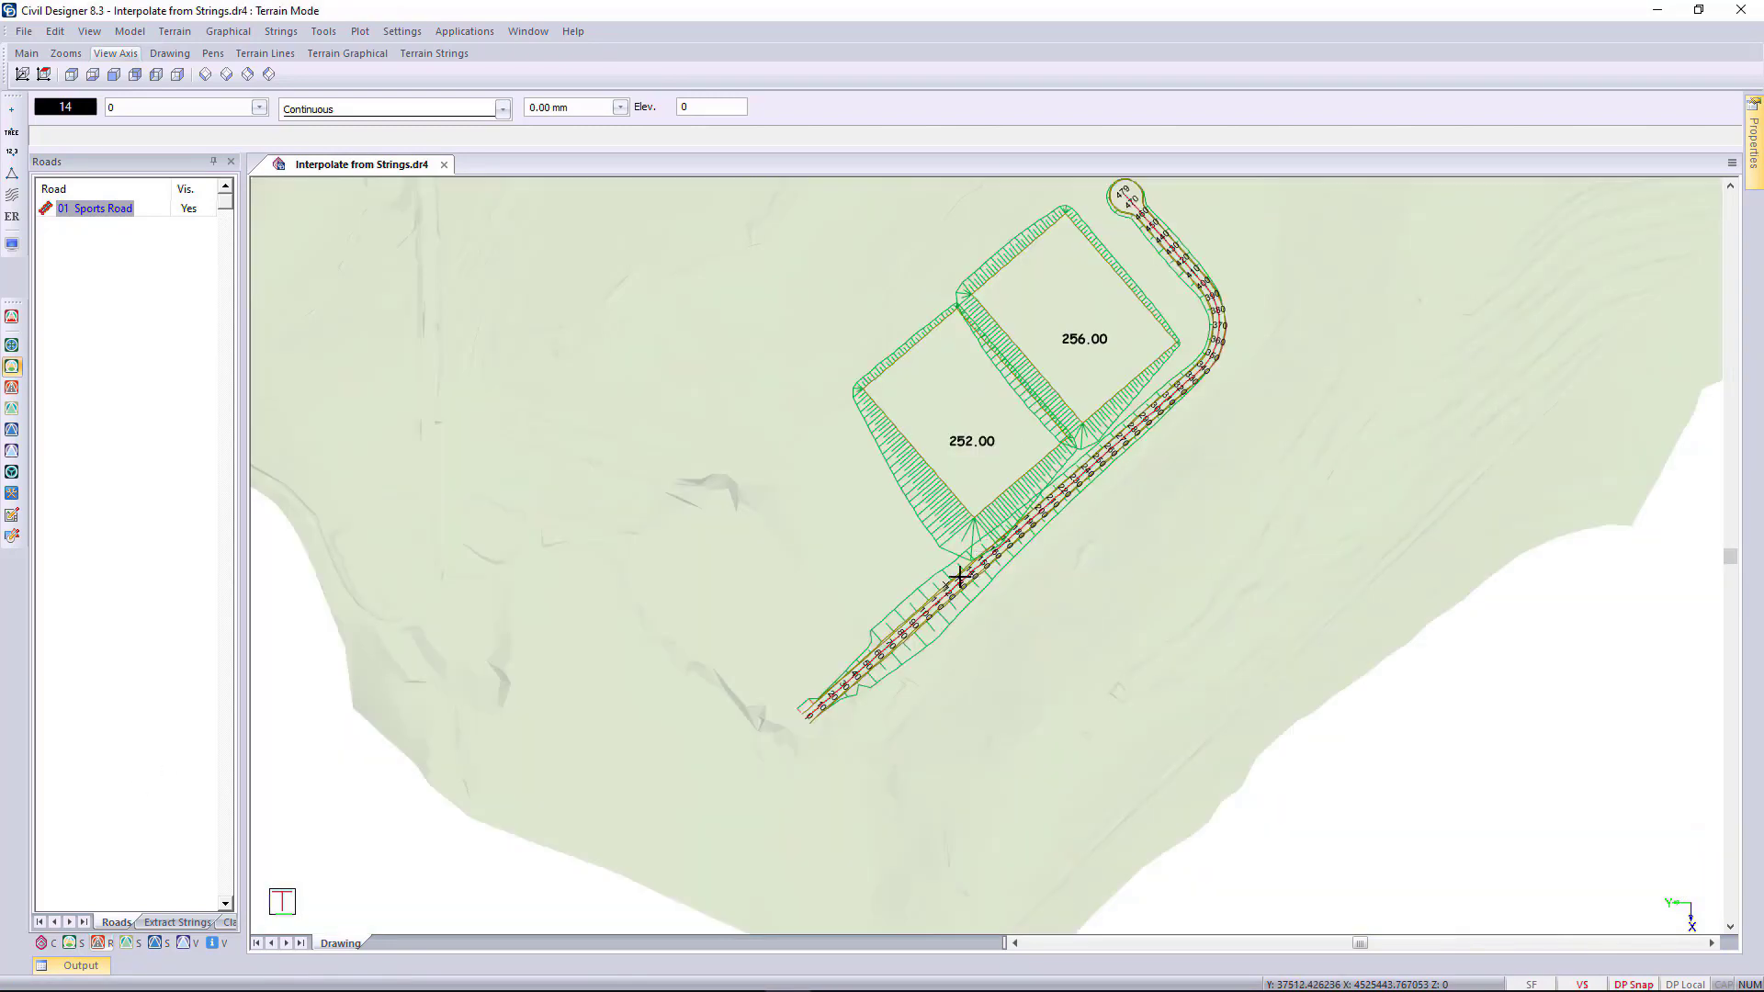
Examine in the 3D Render View how the 252.00 platform's banks meet the Sports Road, and return to plan view
right_click(1018, 584)
click(1065, 704)
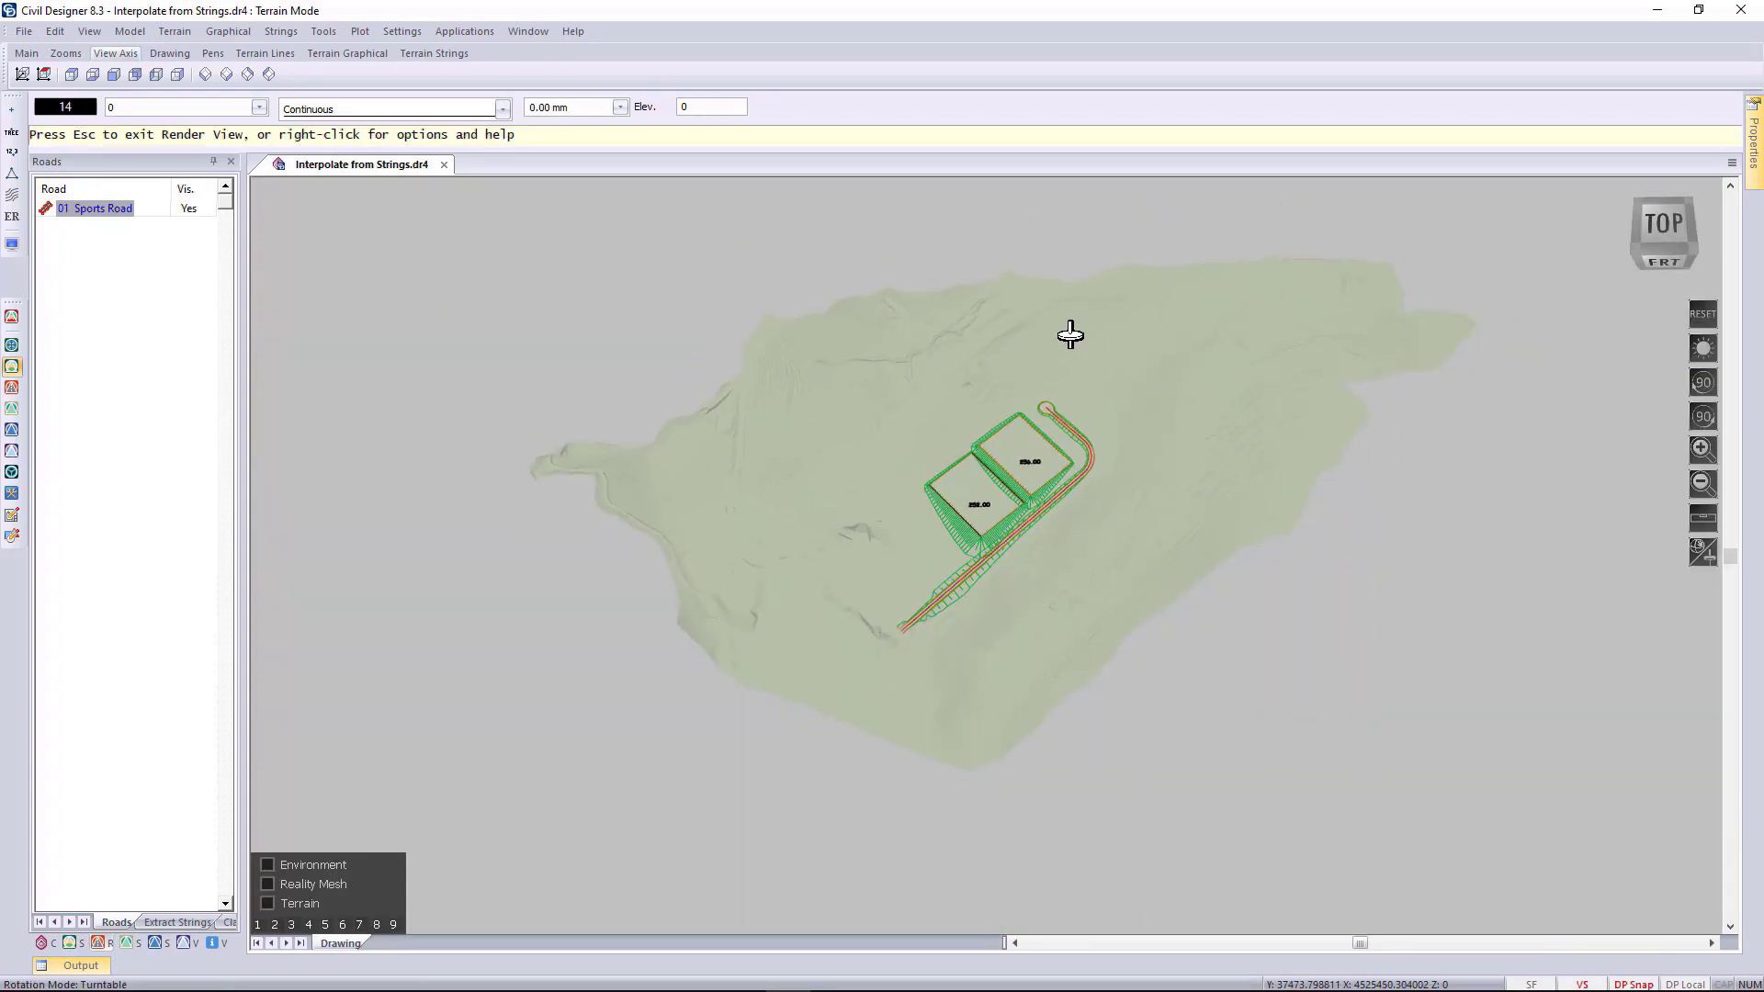
drag(1070, 334, 1083, 303)
scroll(983, 563, up, 8)
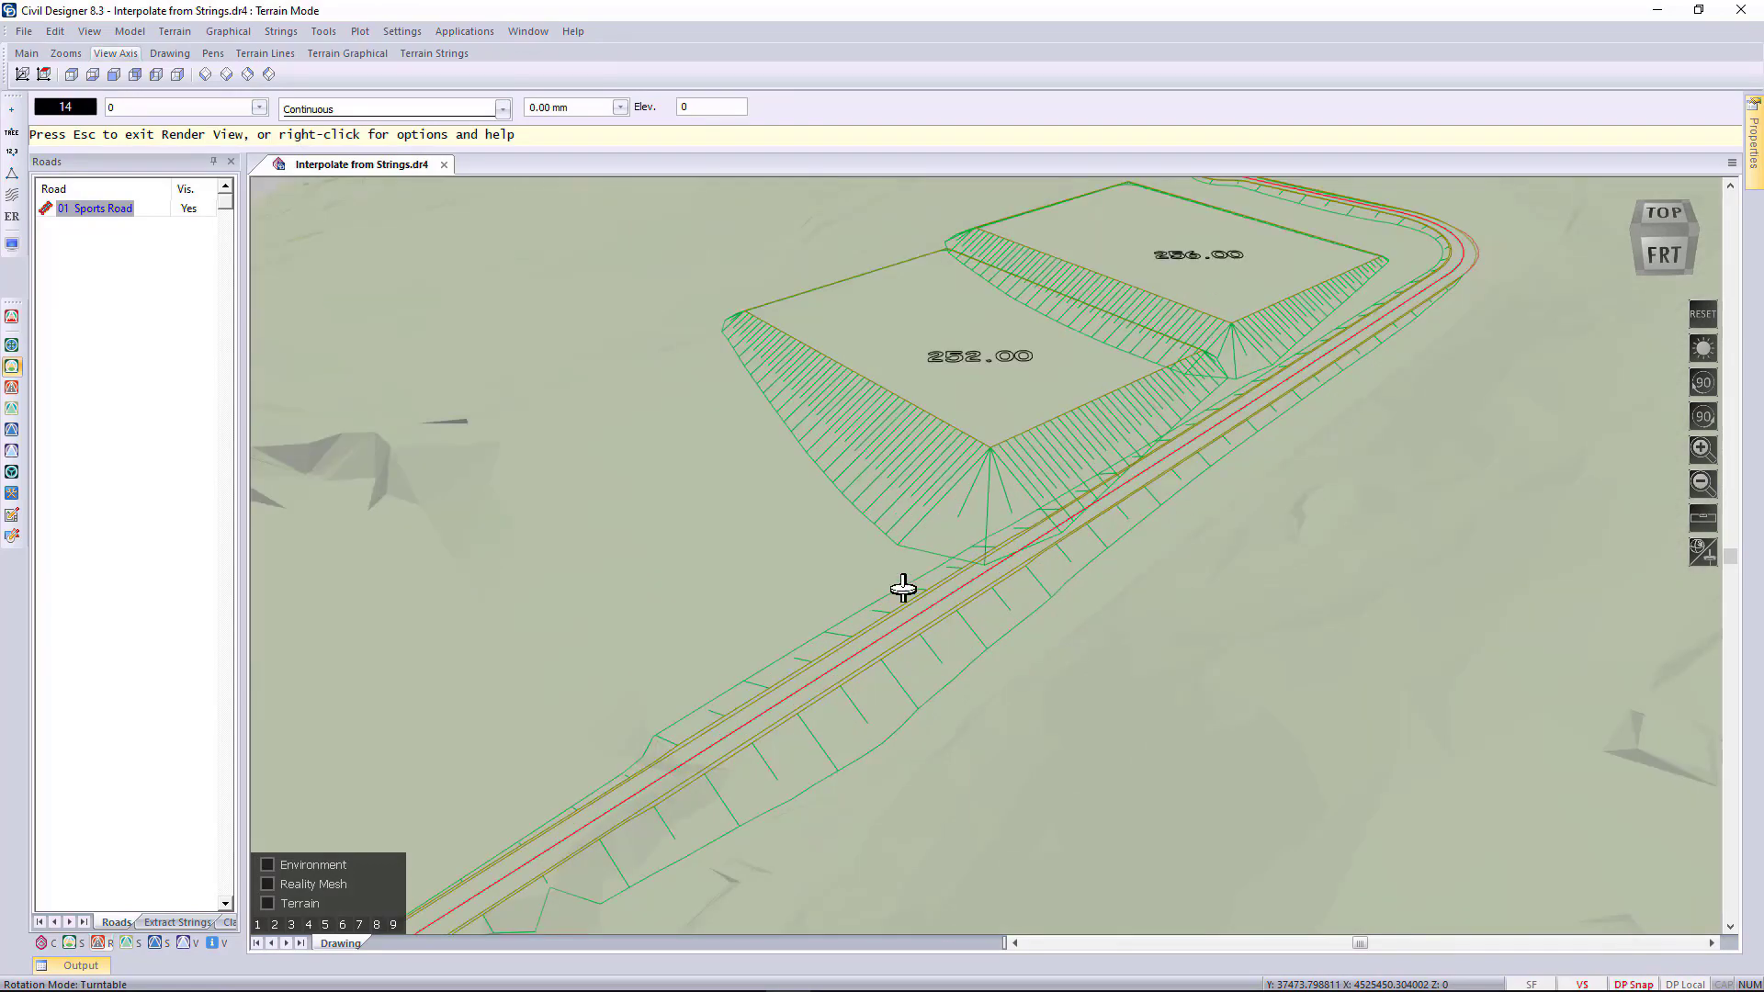
drag(1086, 535, 1405, 414)
middle_drag(1222, 514, 1080, 582)
scroll(988, 555, up, 5)
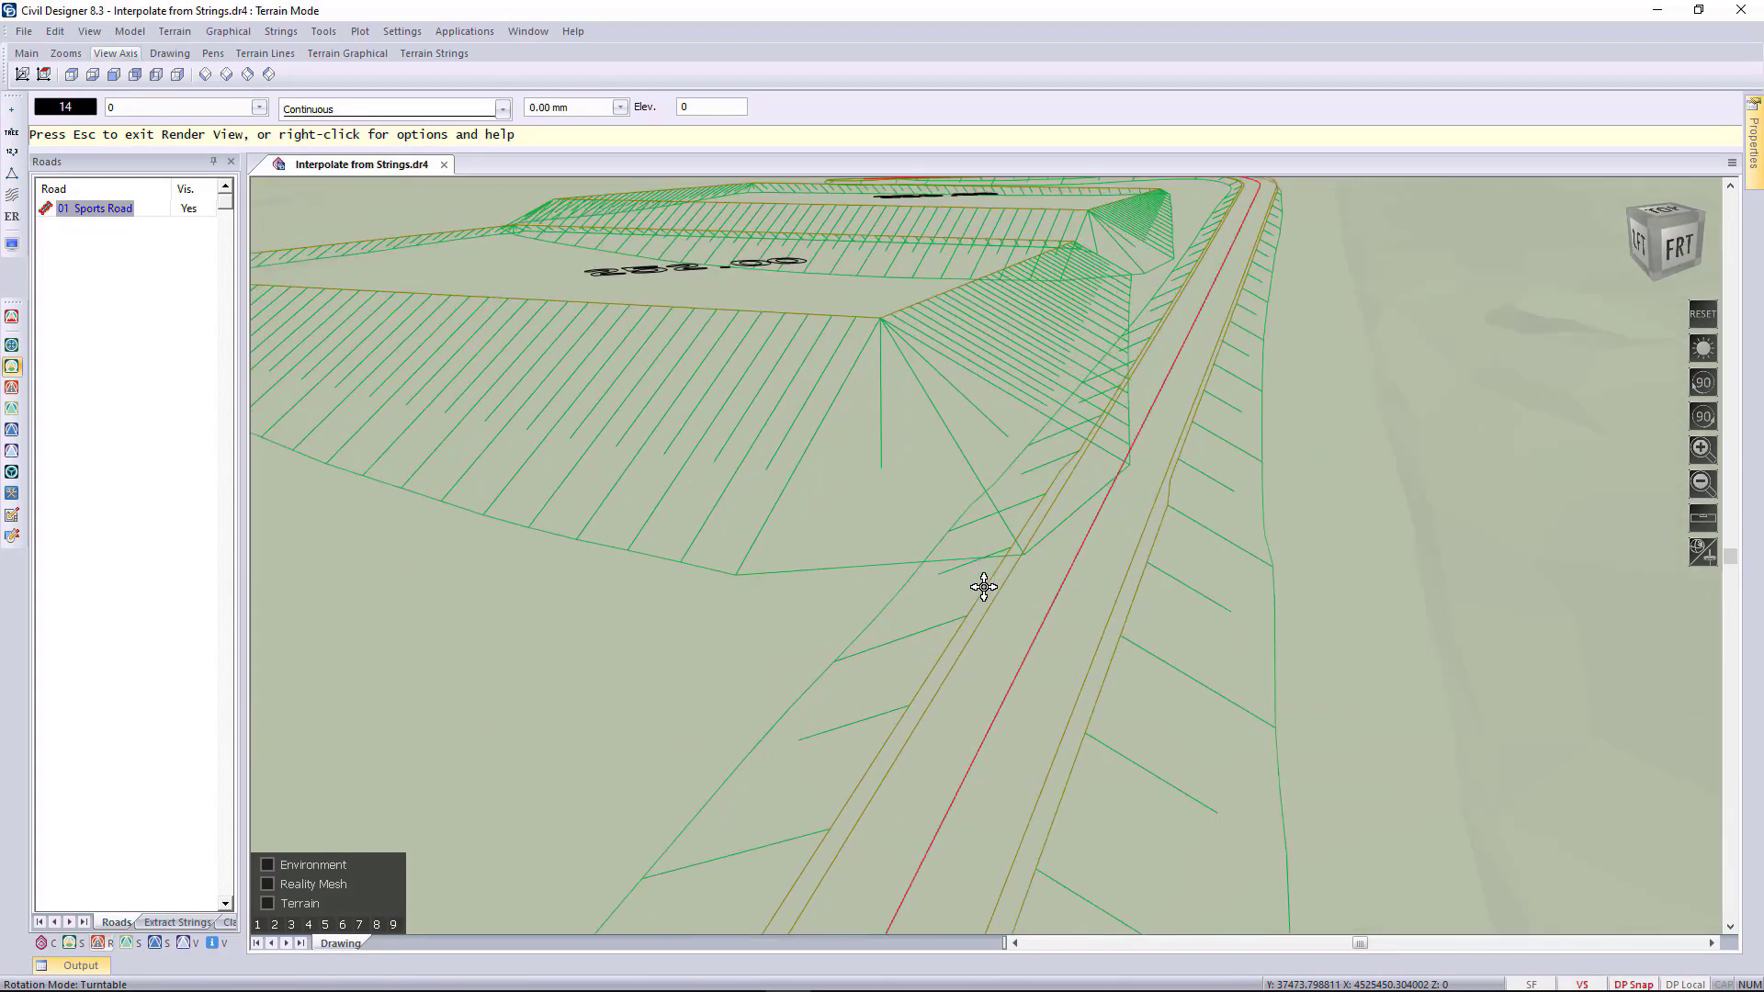
drag(984, 586, 1081, 491)
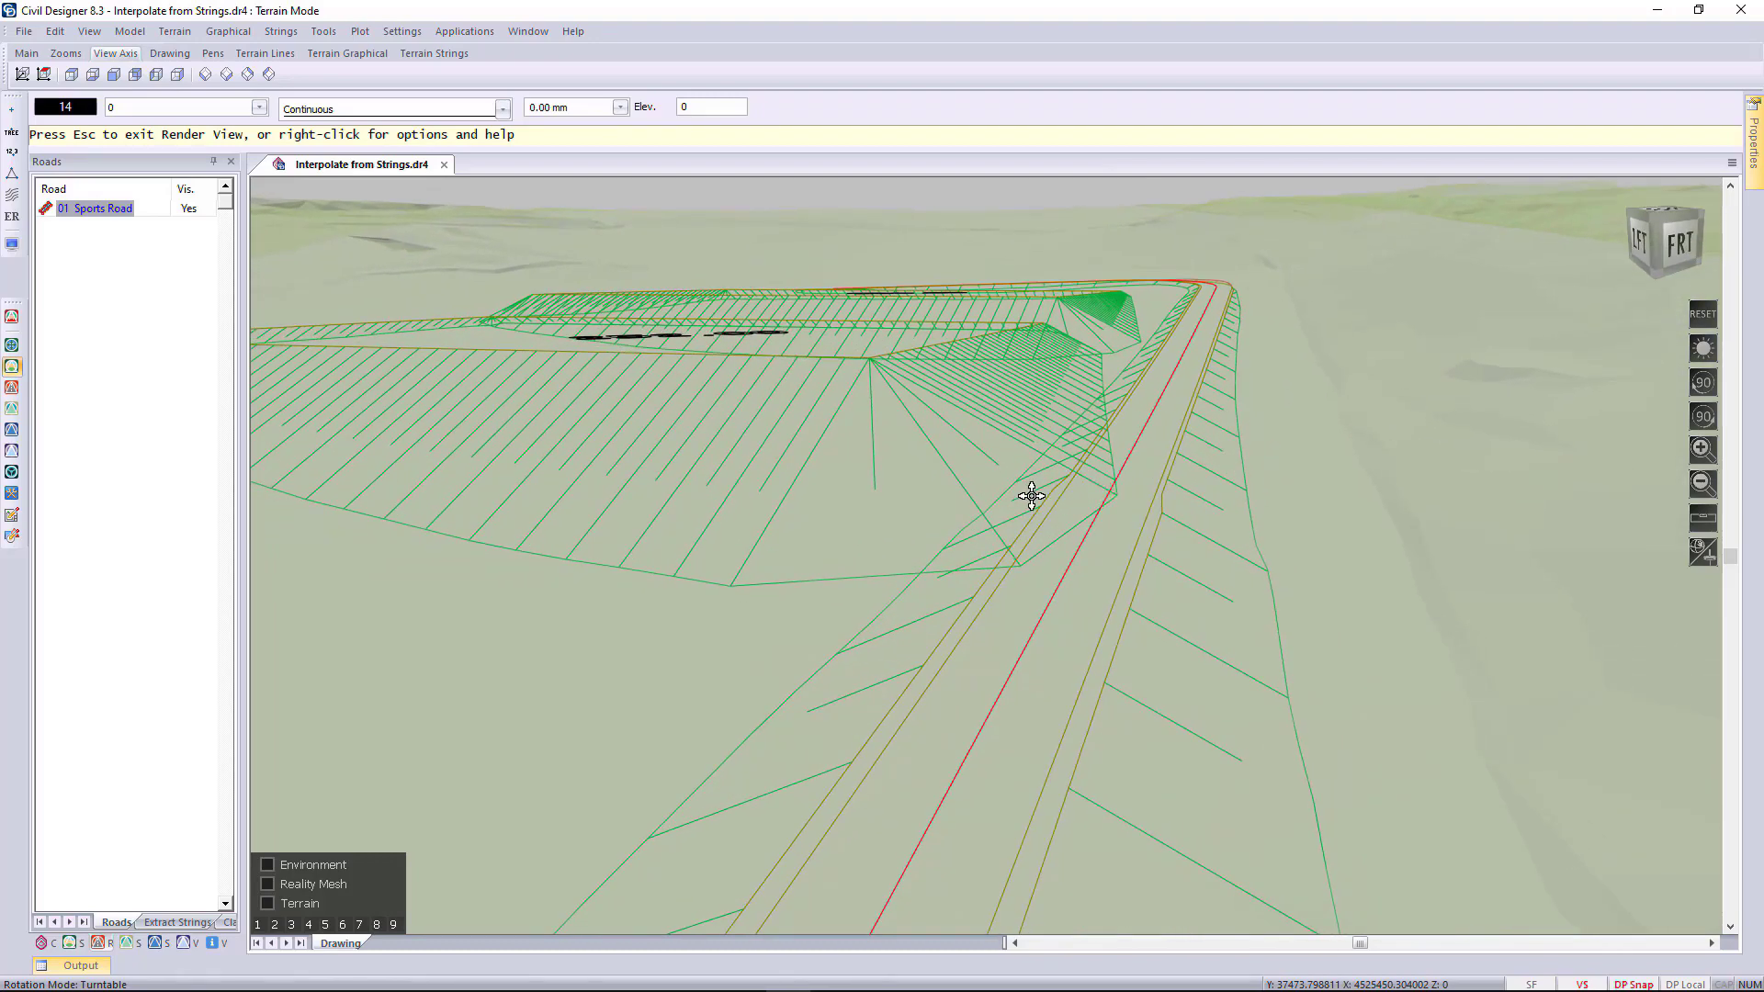
key(Escape)
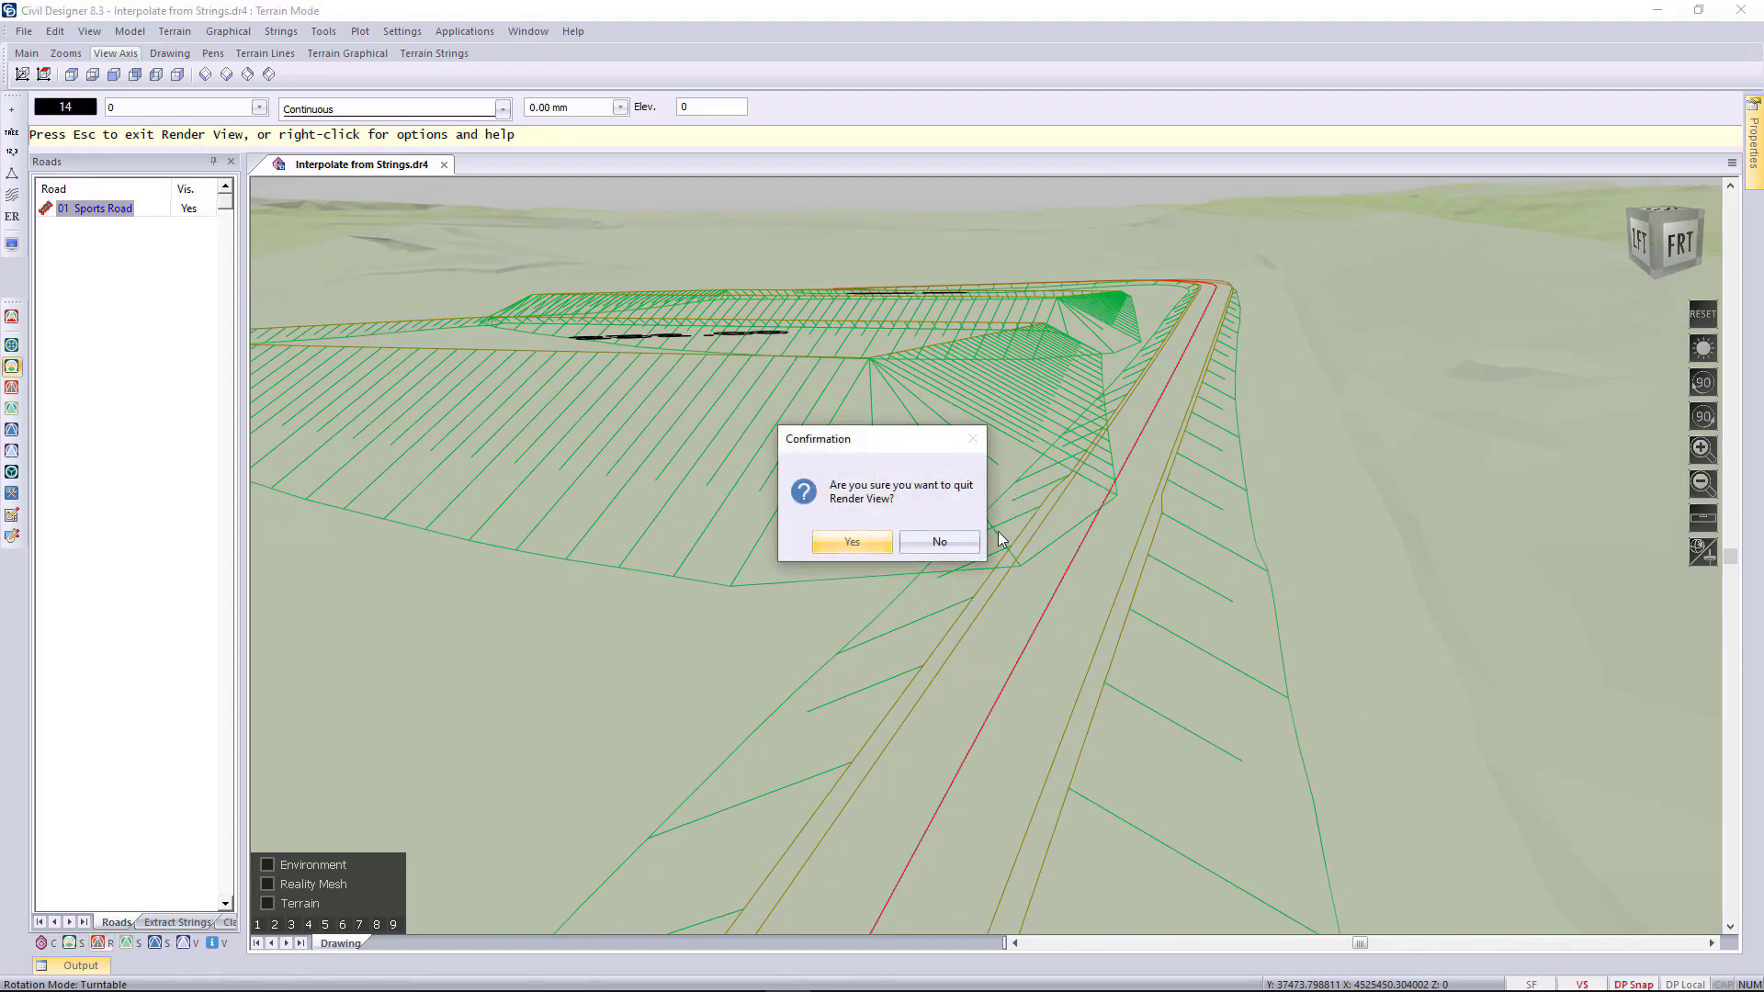
click(860, 541)
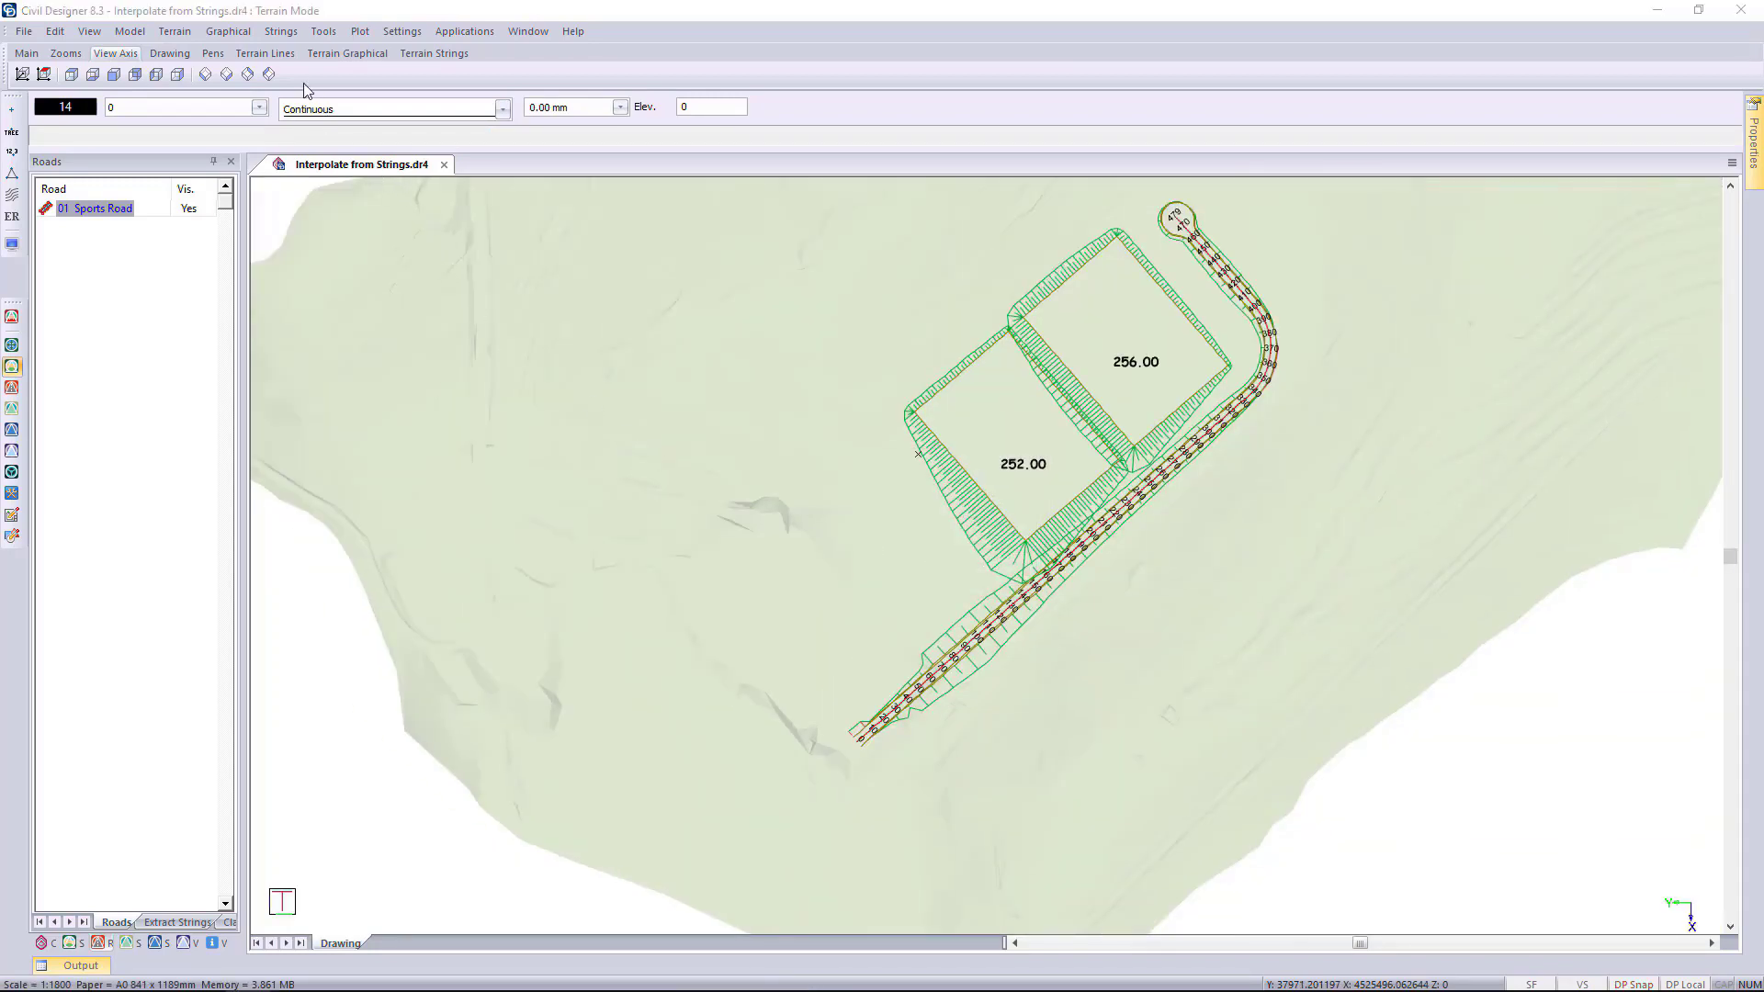
Reheight the R_Middle string by interpolation on 1 Original Ground with the strings model included and a search distance of 100, and clear the selection
click(280, 31)
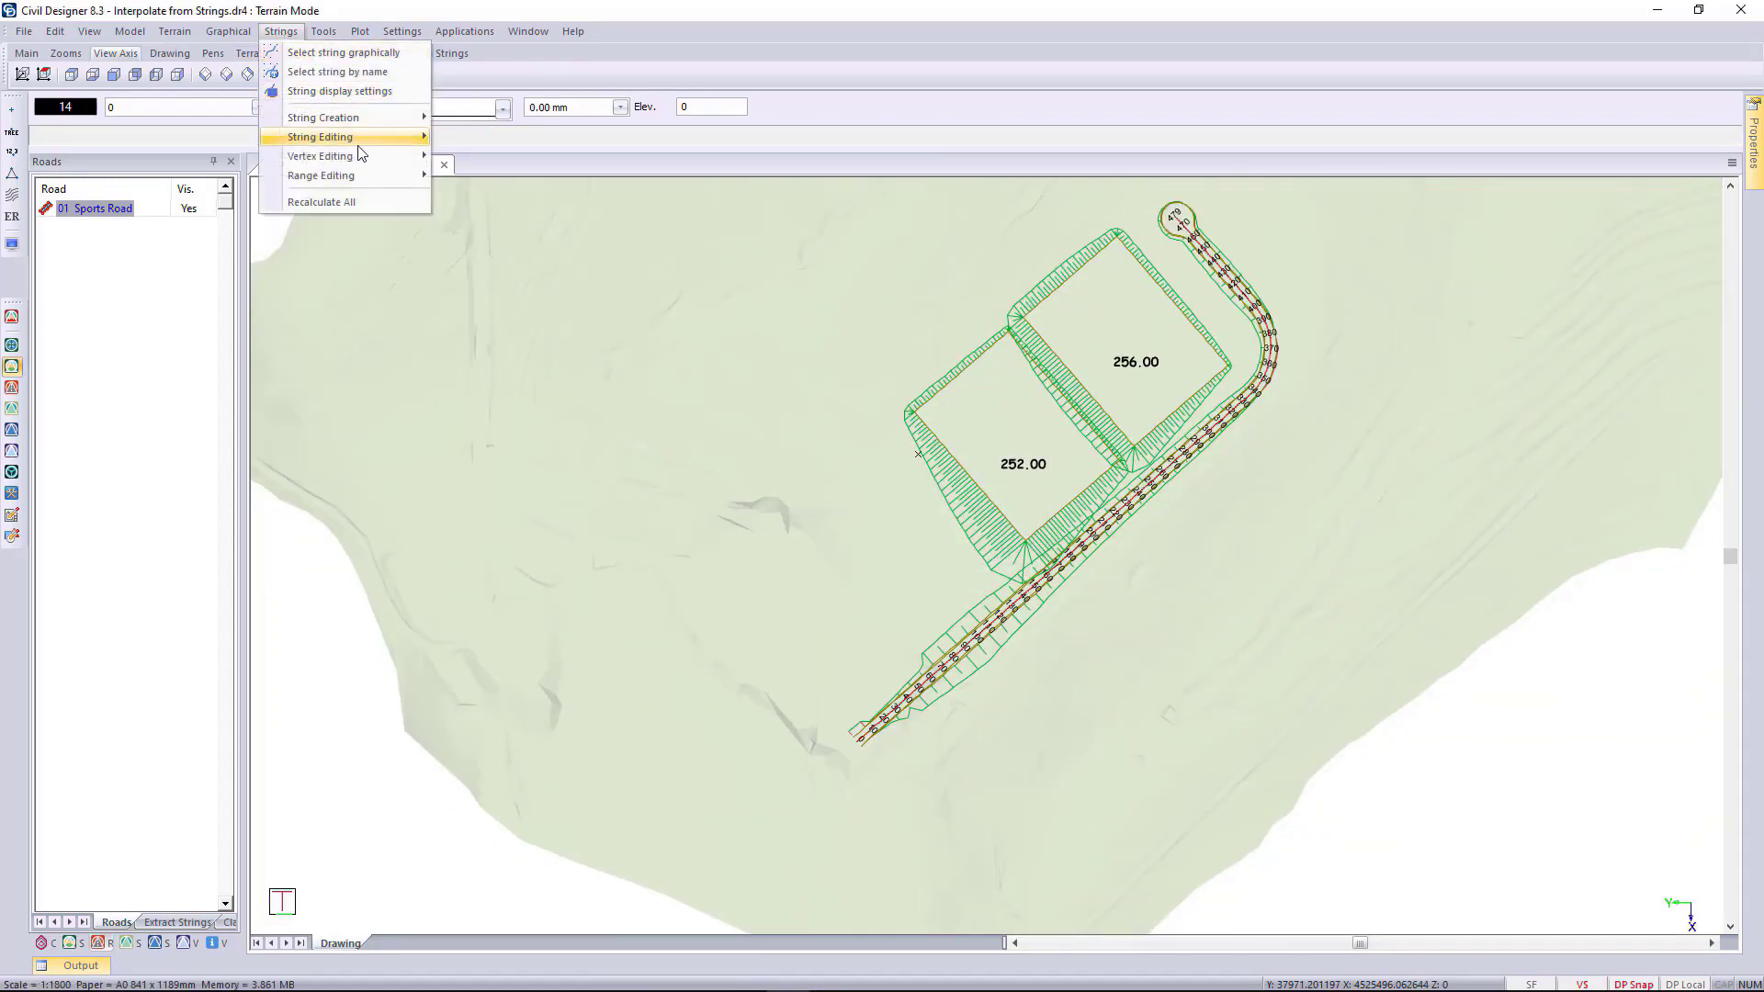
mouse_move(358, 144)
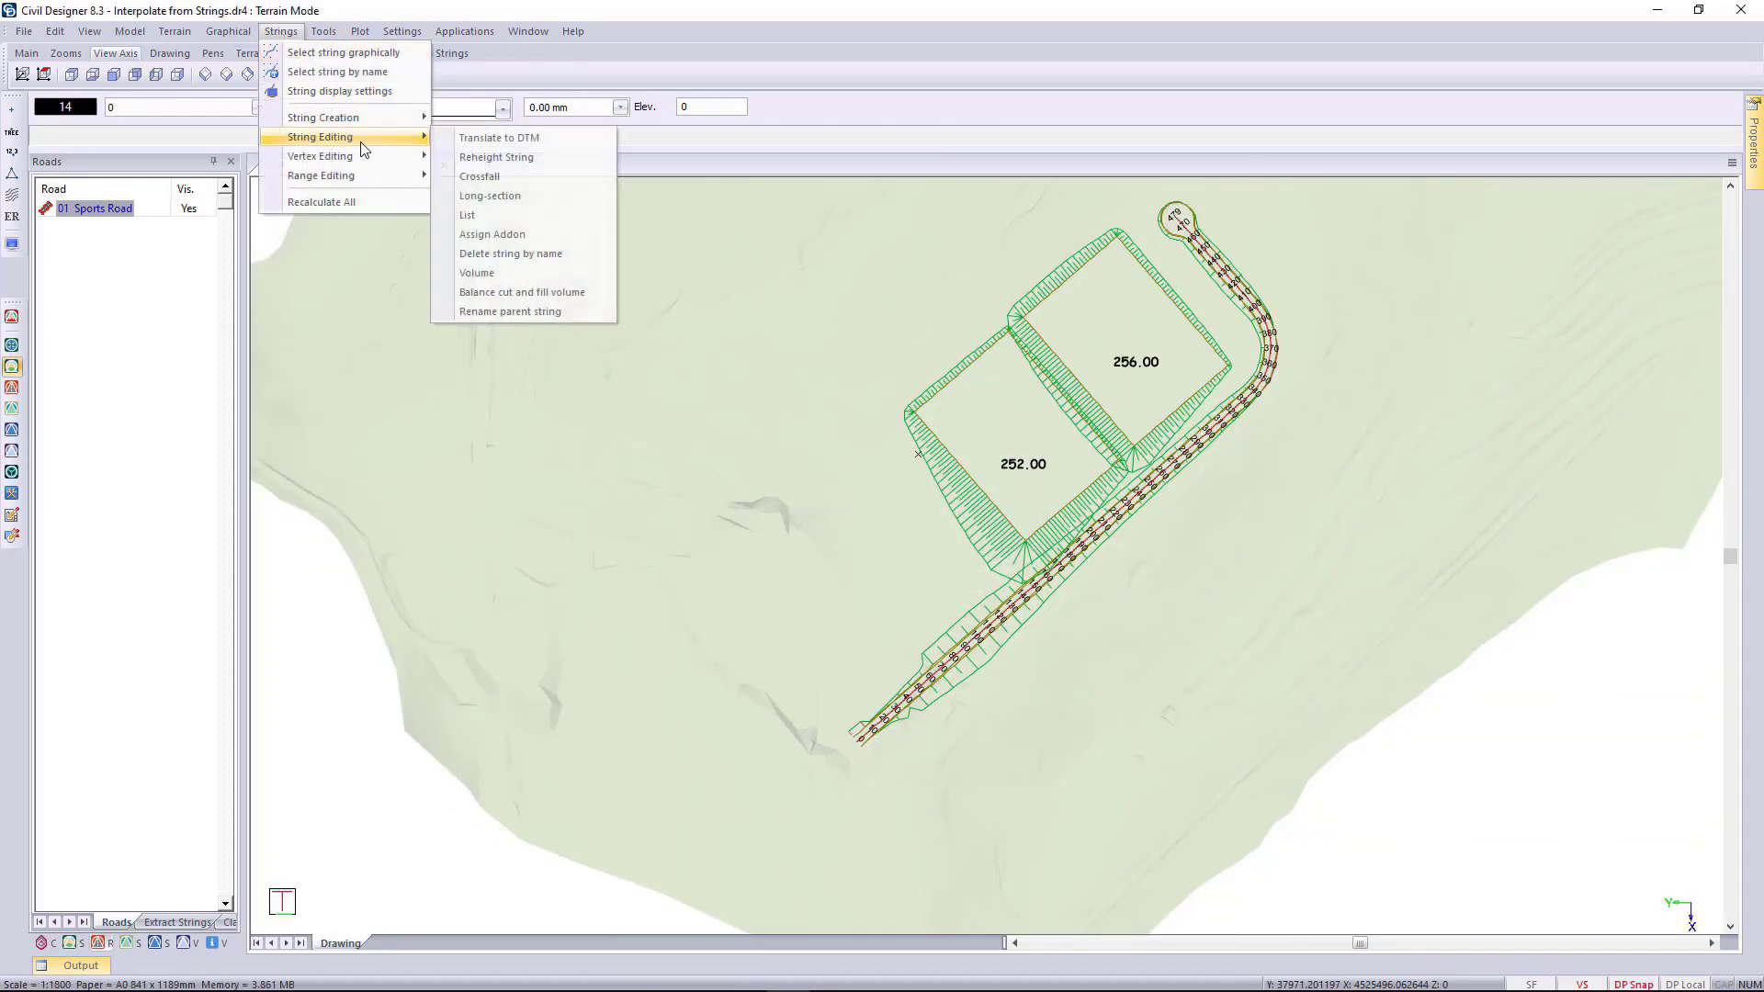
click(497, 157)
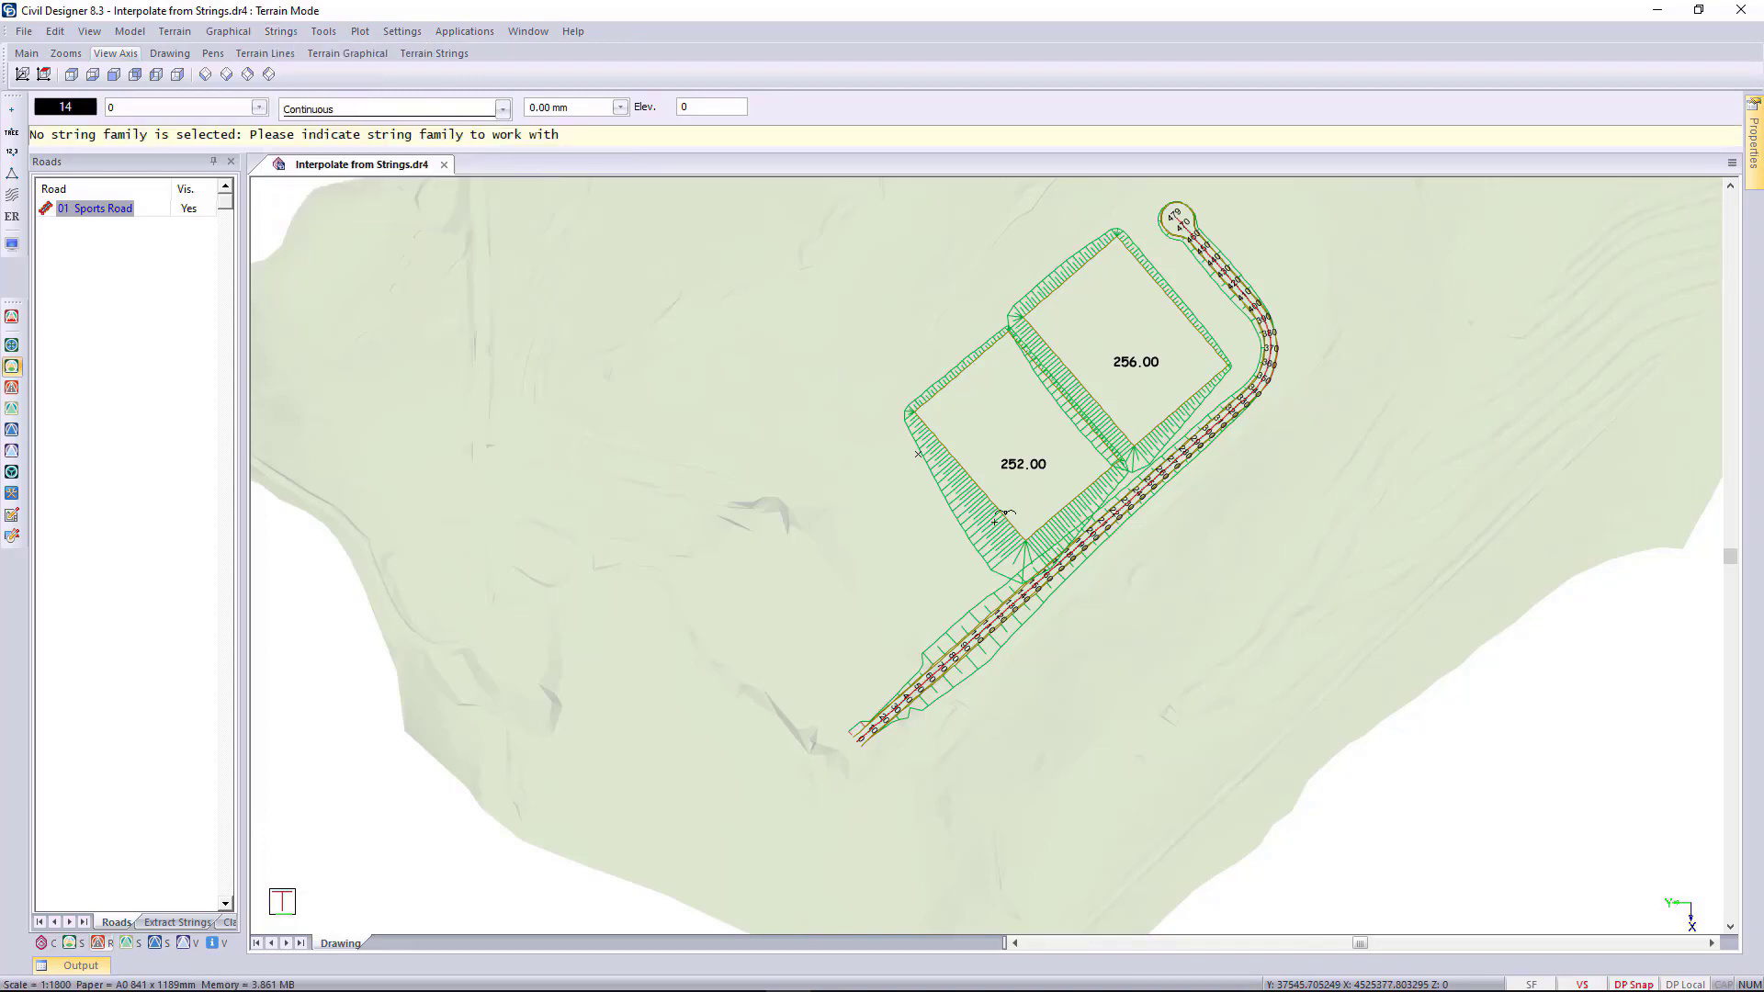
click(918, 453)
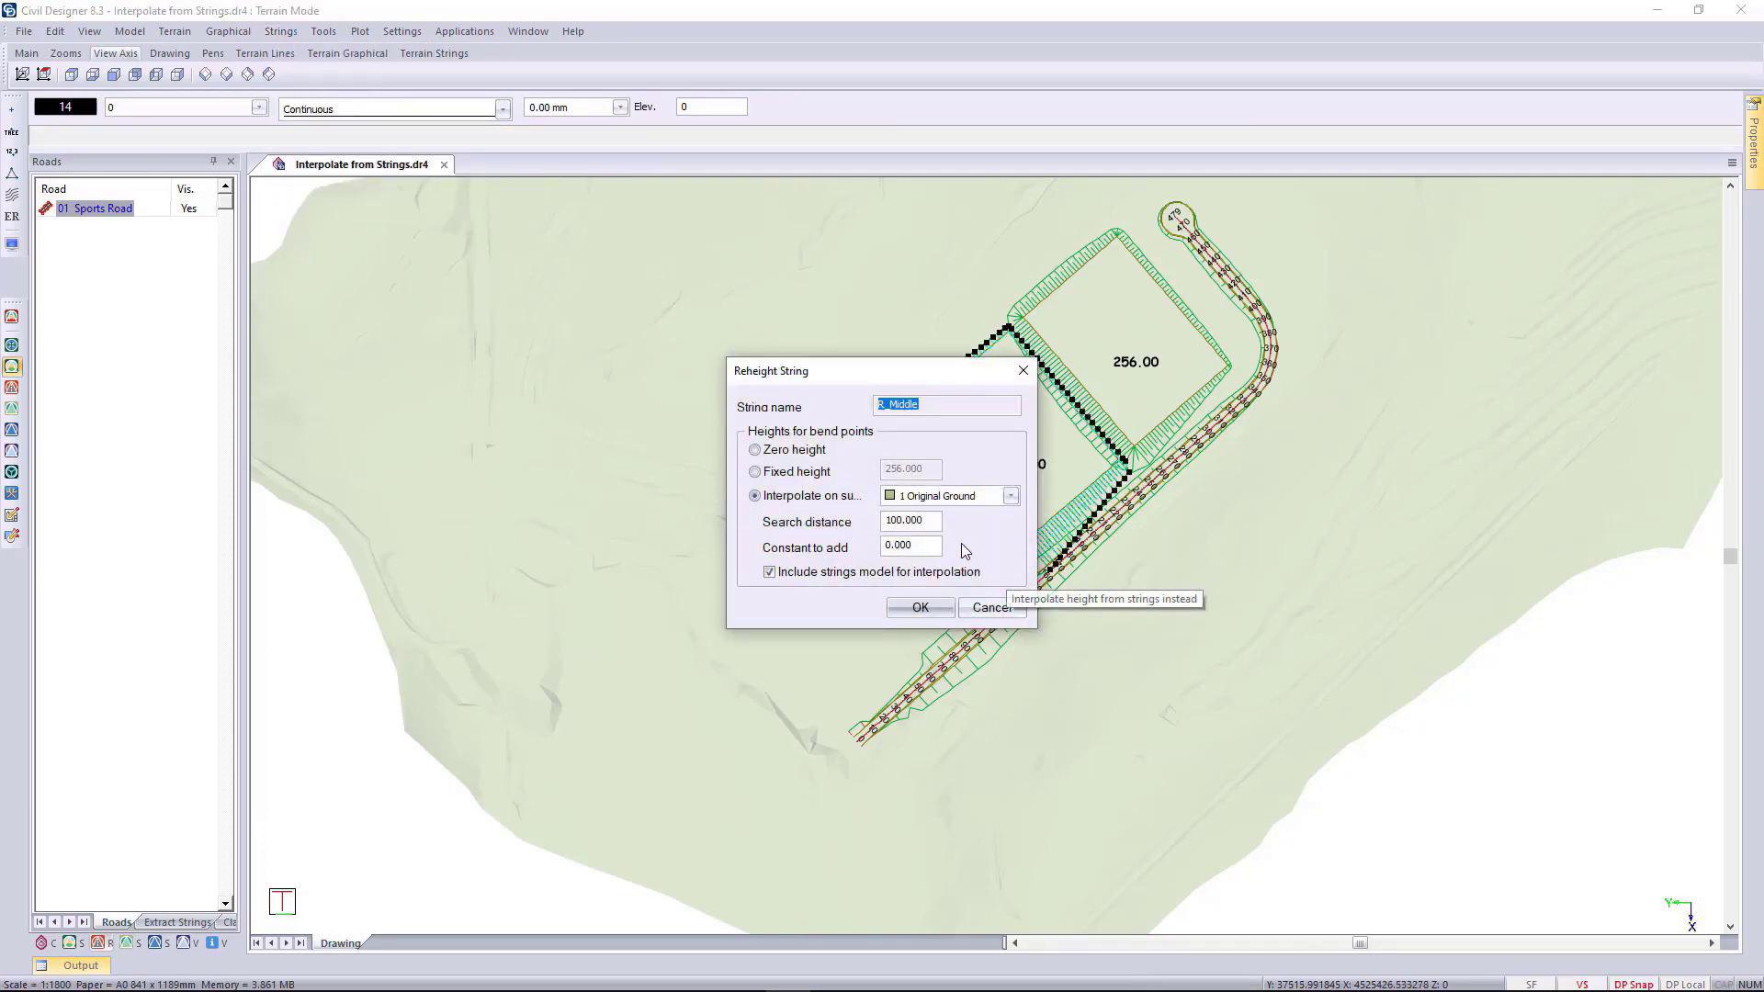
click(922, 609)
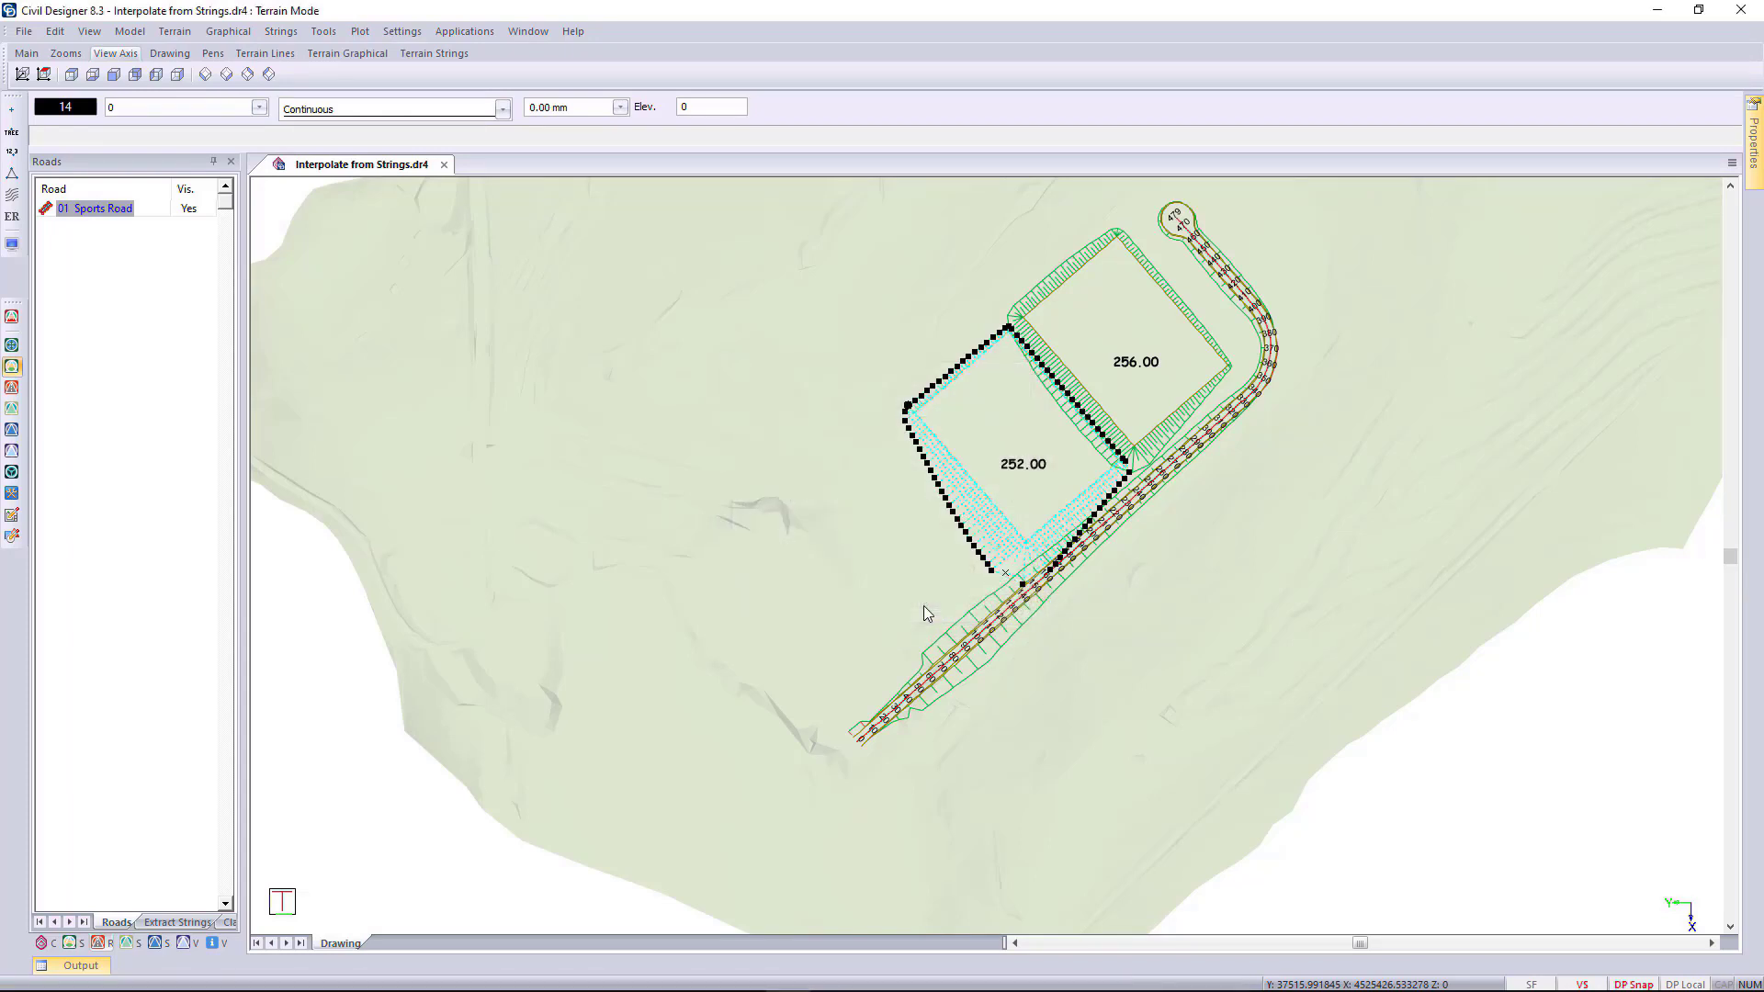
right_click(894, 575)
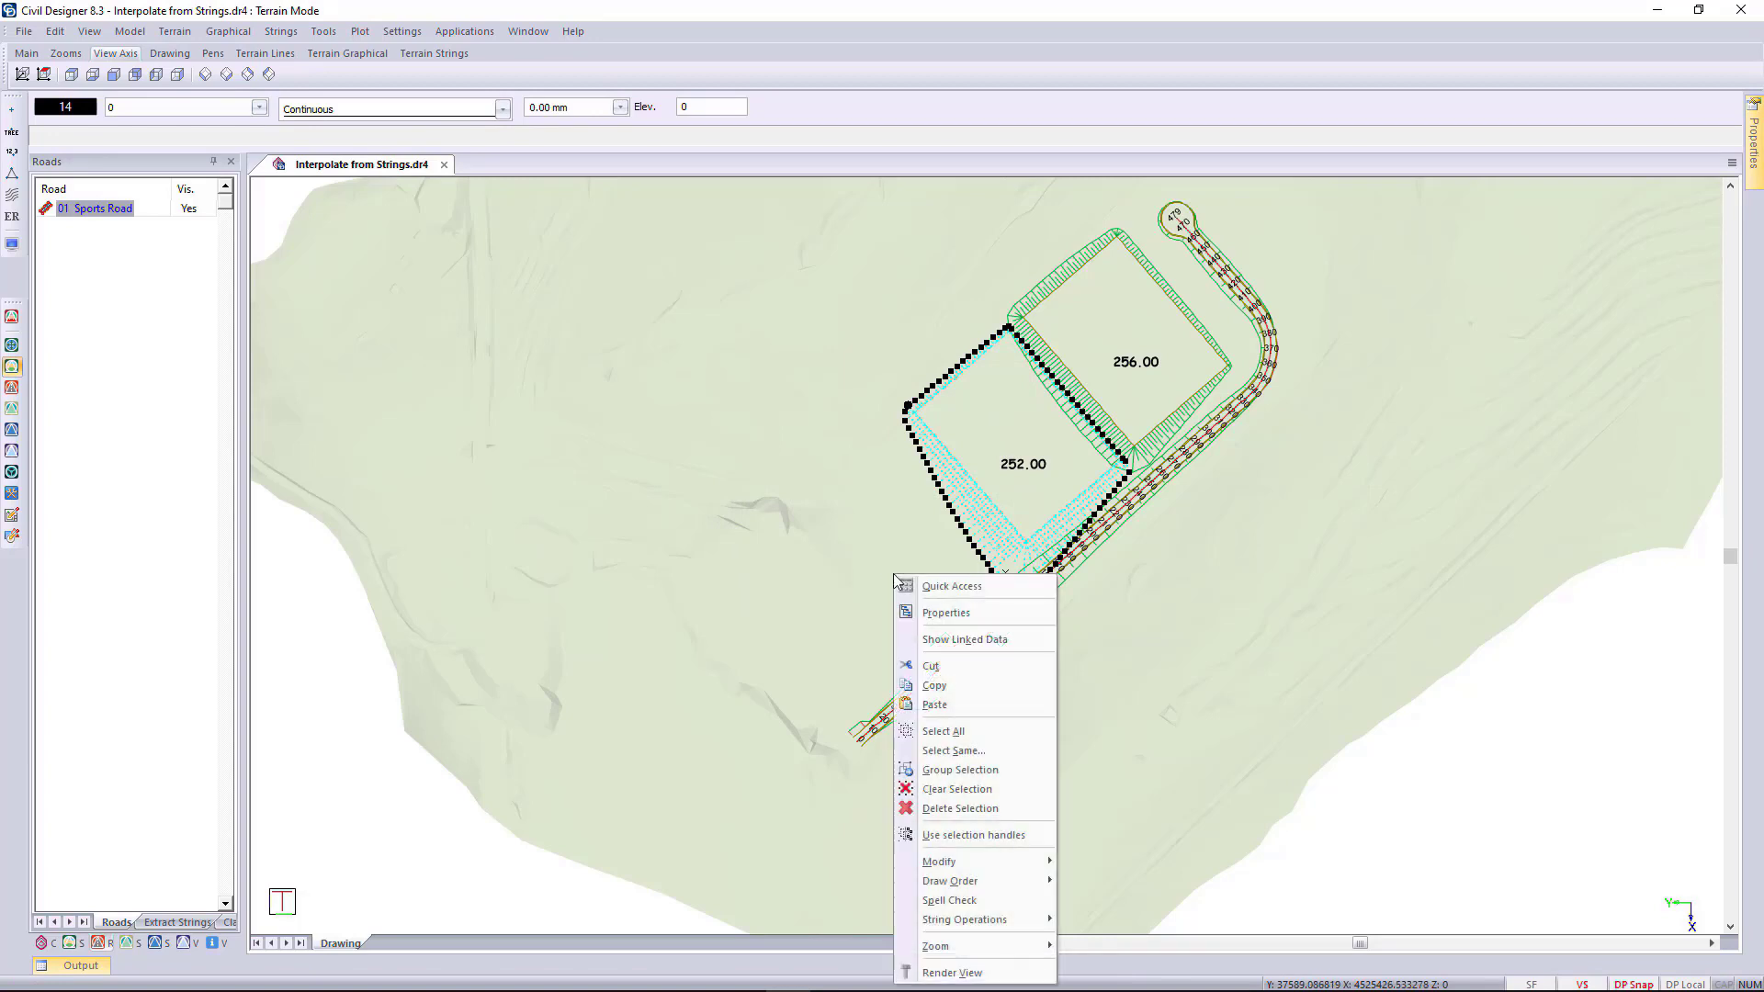
click(953, 790)
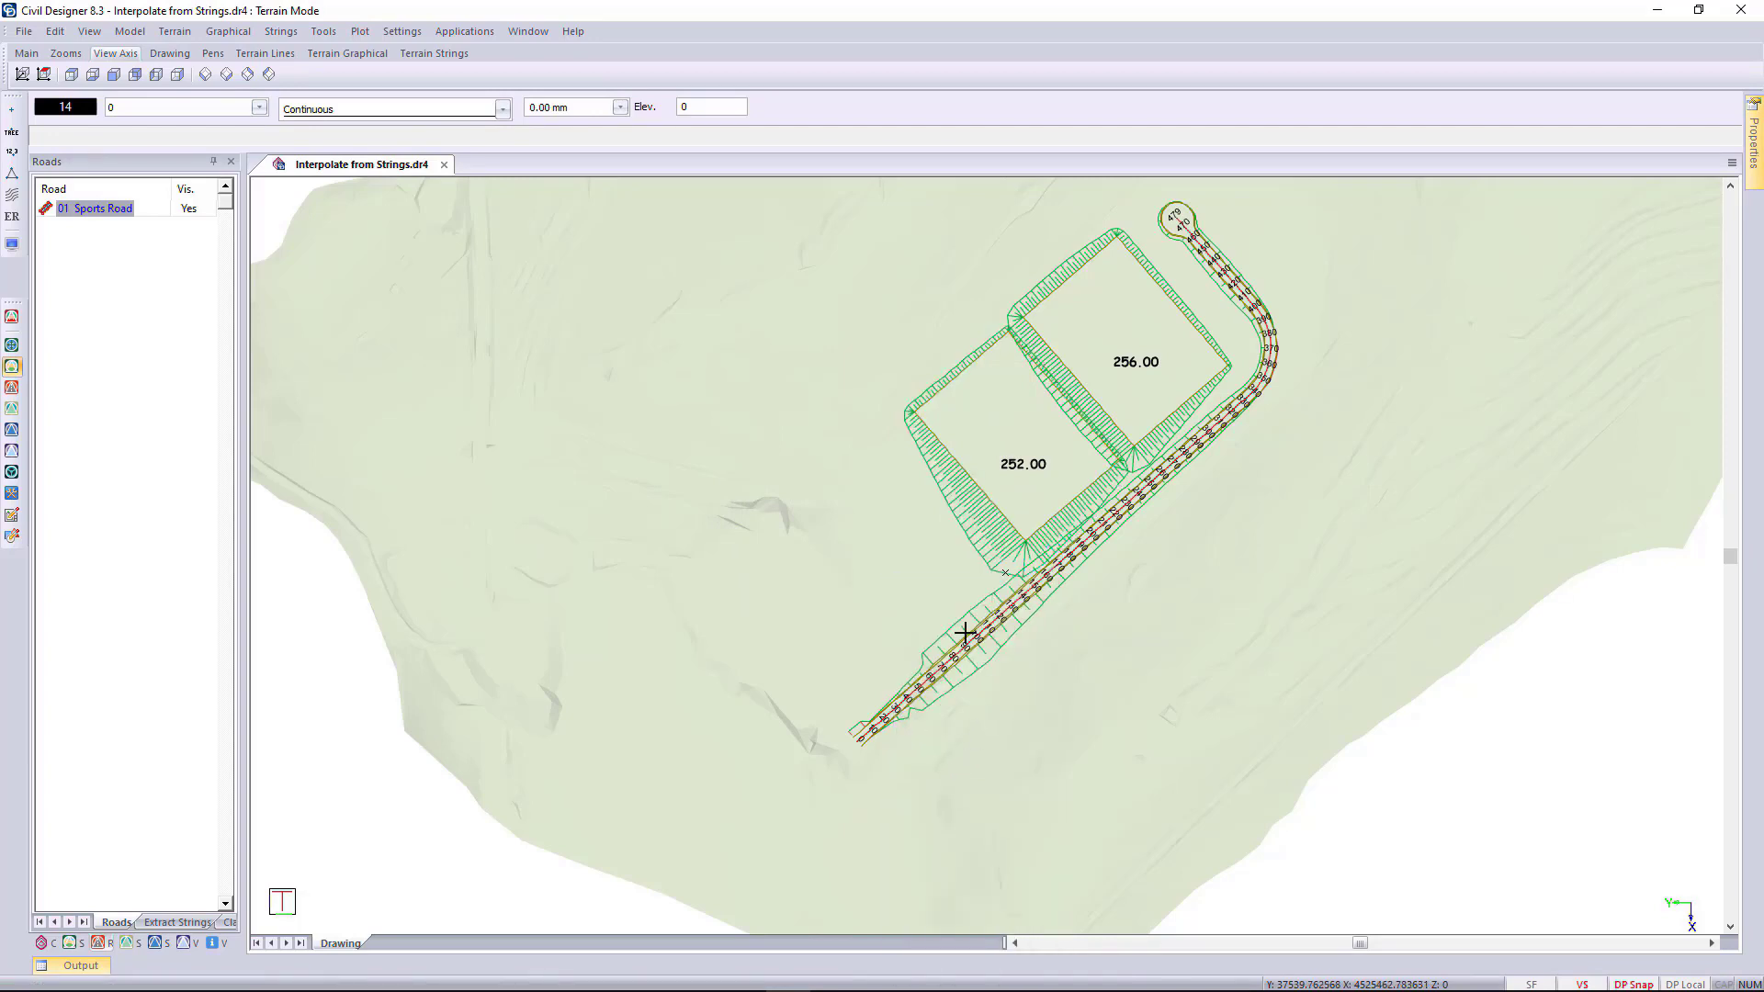
Inspect in the 3D Render View how the reheighted R_Middle banks tie into the Sports Road's banks, and return to plan view
right_click(874, 620)
click(937, 733)
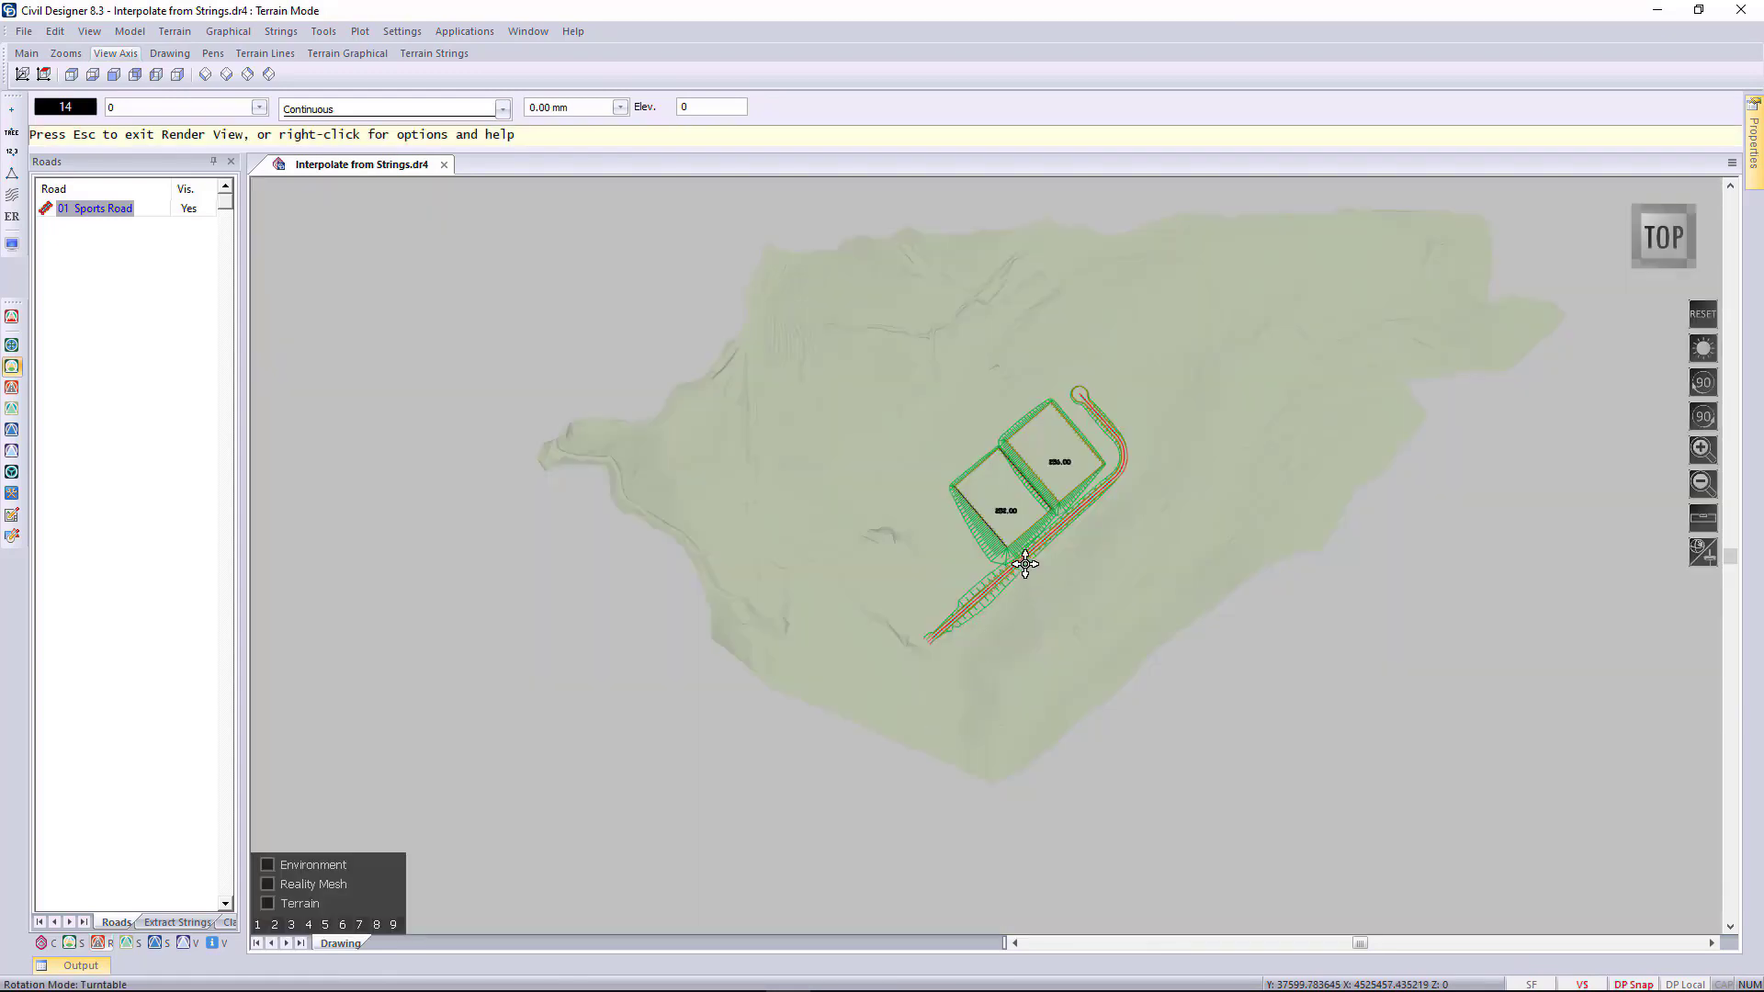
drag(996, 570, 1137, 284)
scroll(987, 556, up, 5)
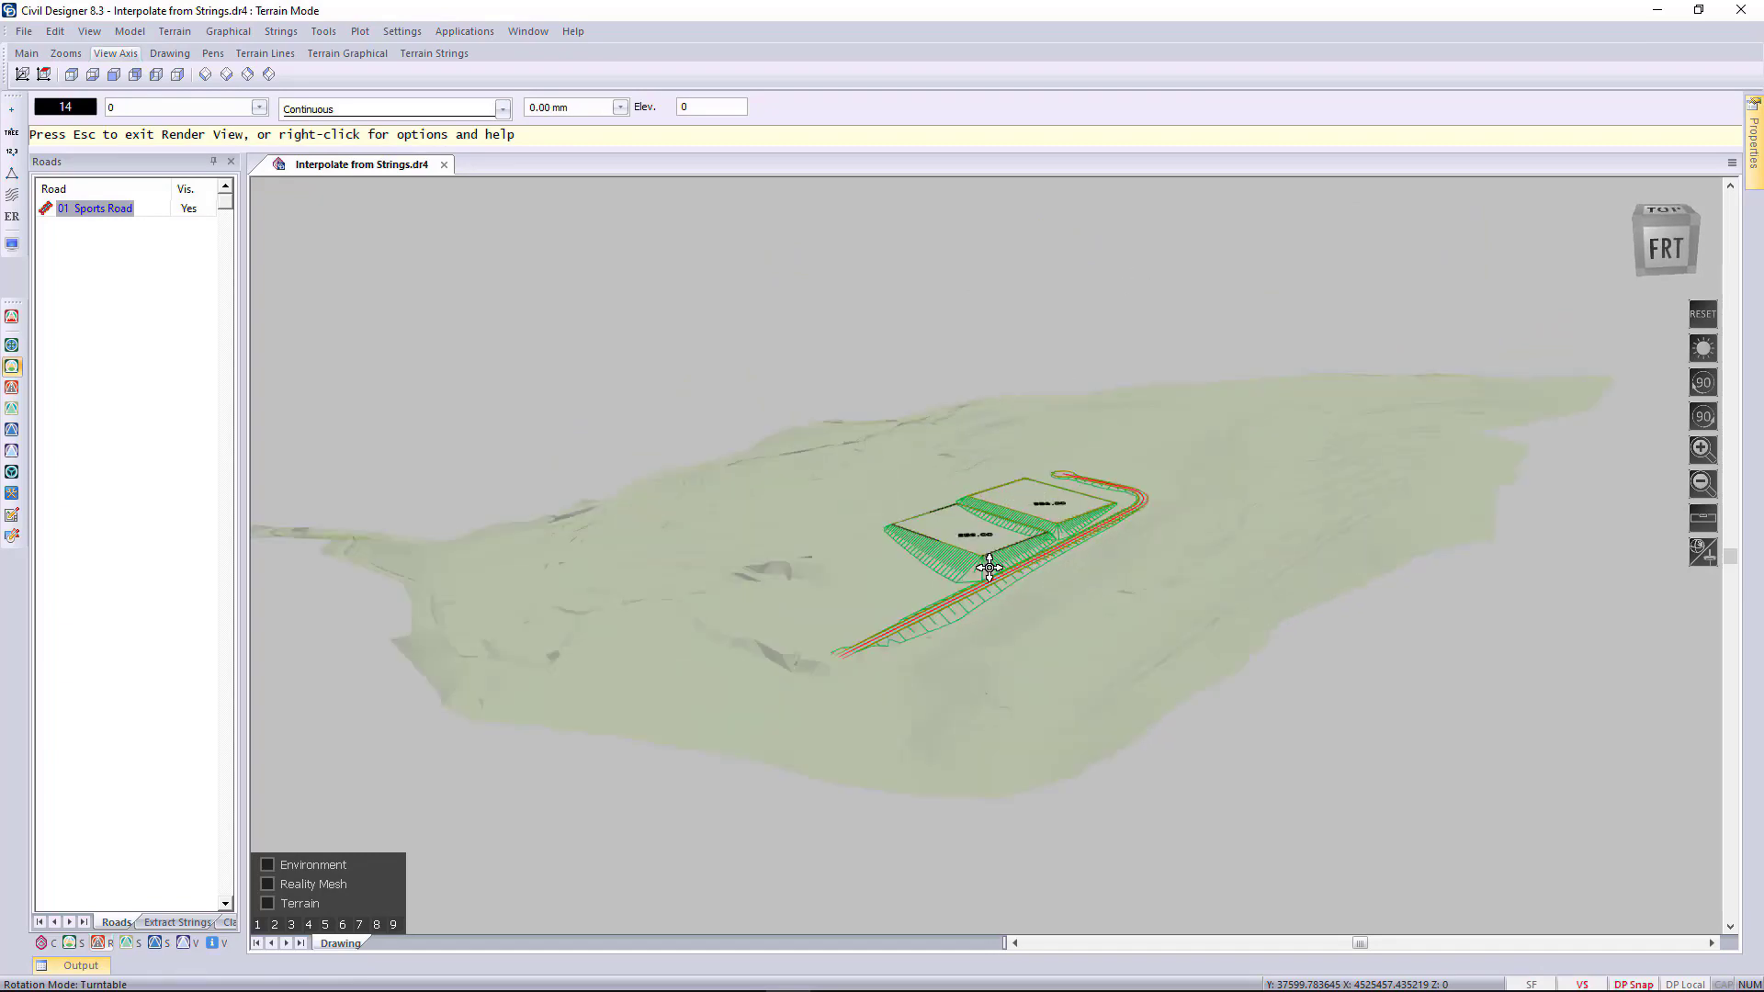
drag(913, 570, 1308, 484)
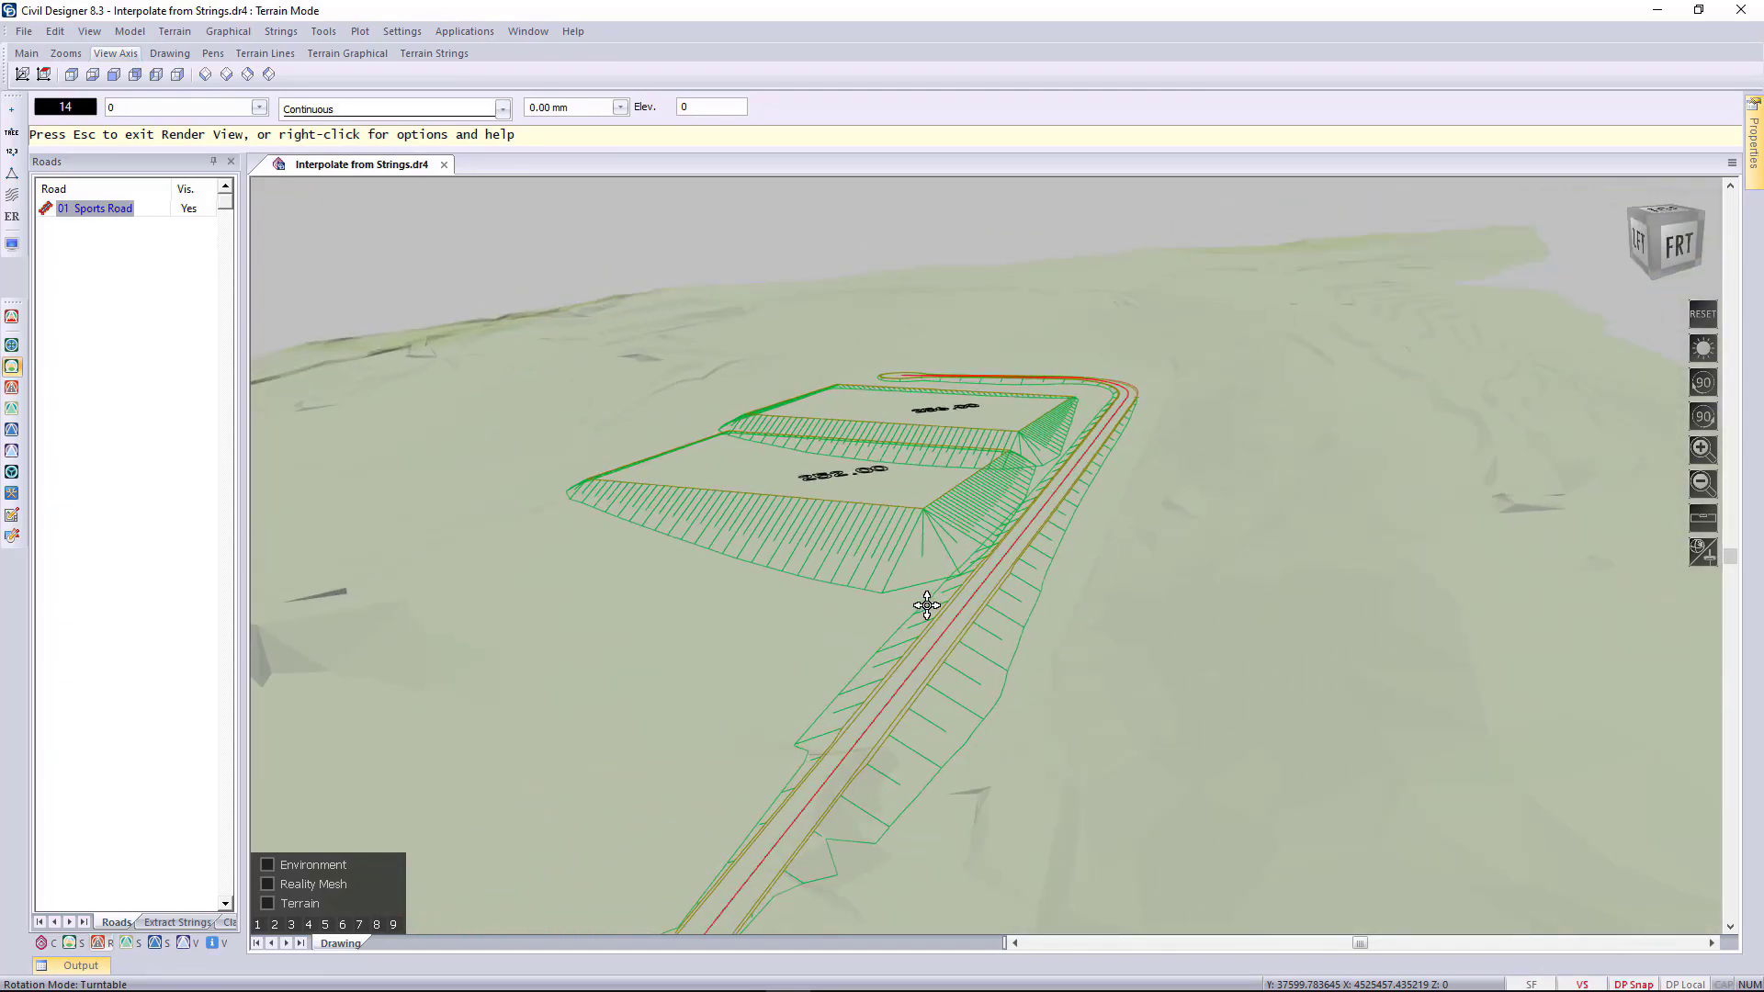
scroll(984, 558, up, 3)
mouse_move(984, 559)
mouse_down()
mouse_move(811, 622)
mouse_move(1232, 488)
mouse_move(996, 573)
mouse_up()
scroll(993, 560, up, 2)
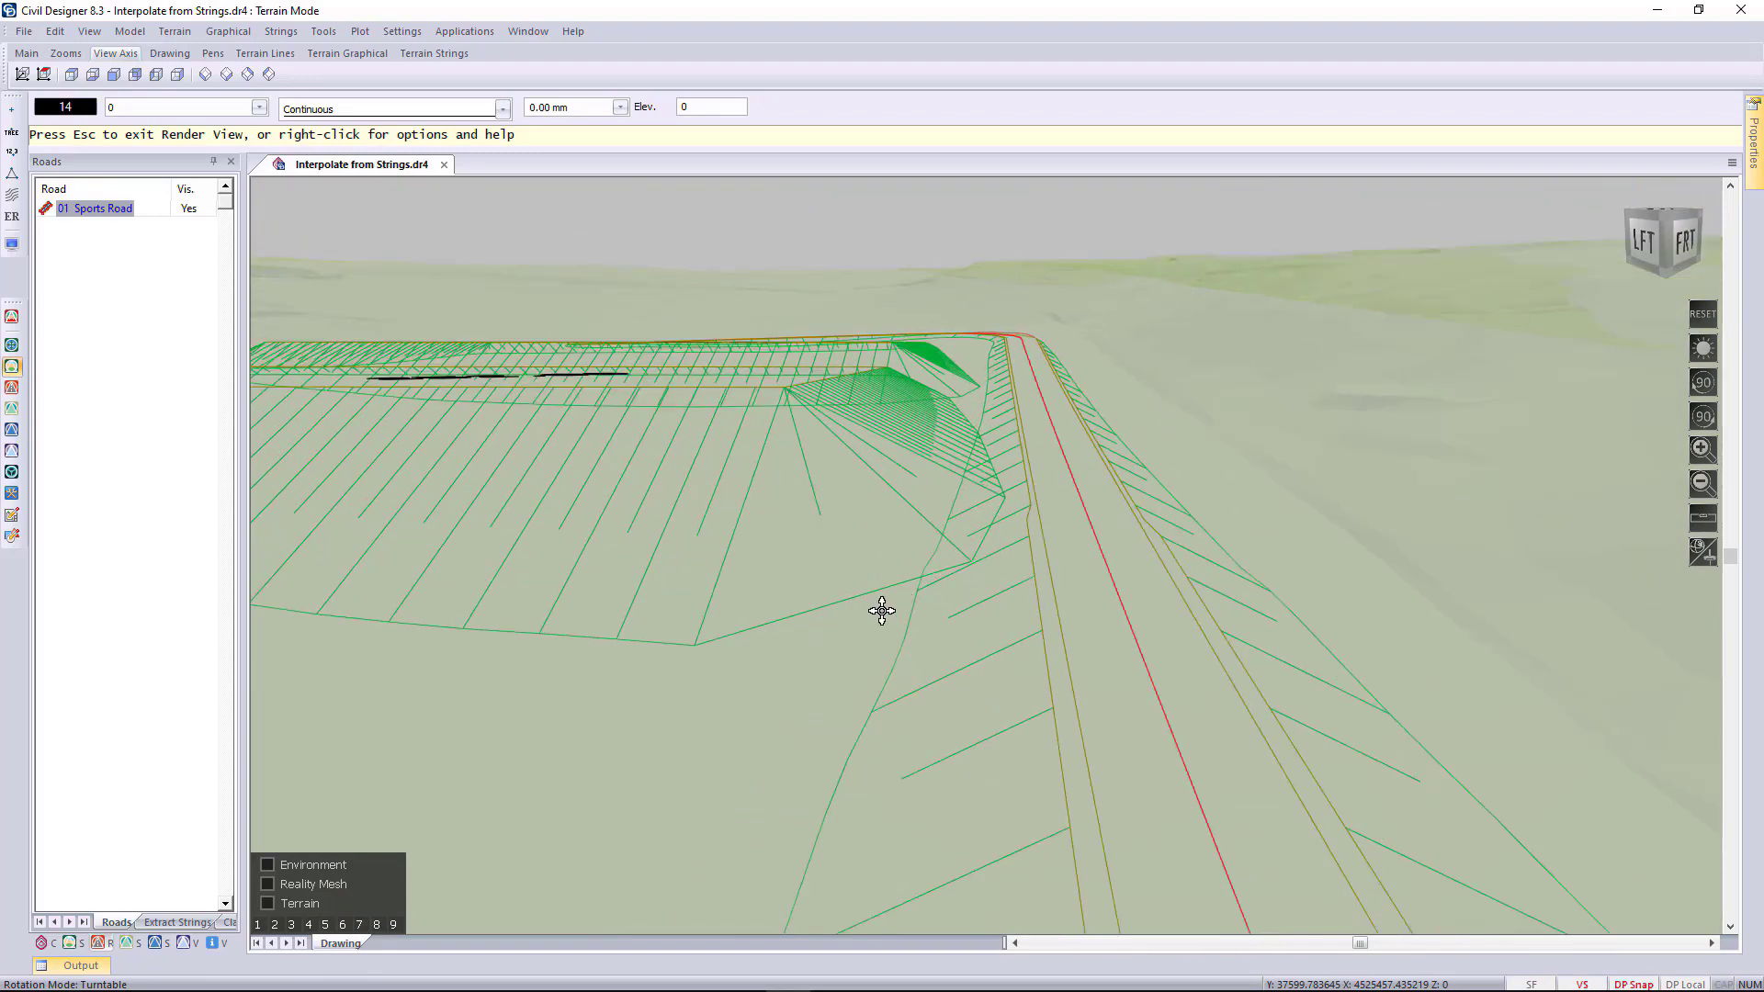
middle_drag(924, 597, 886, 697)
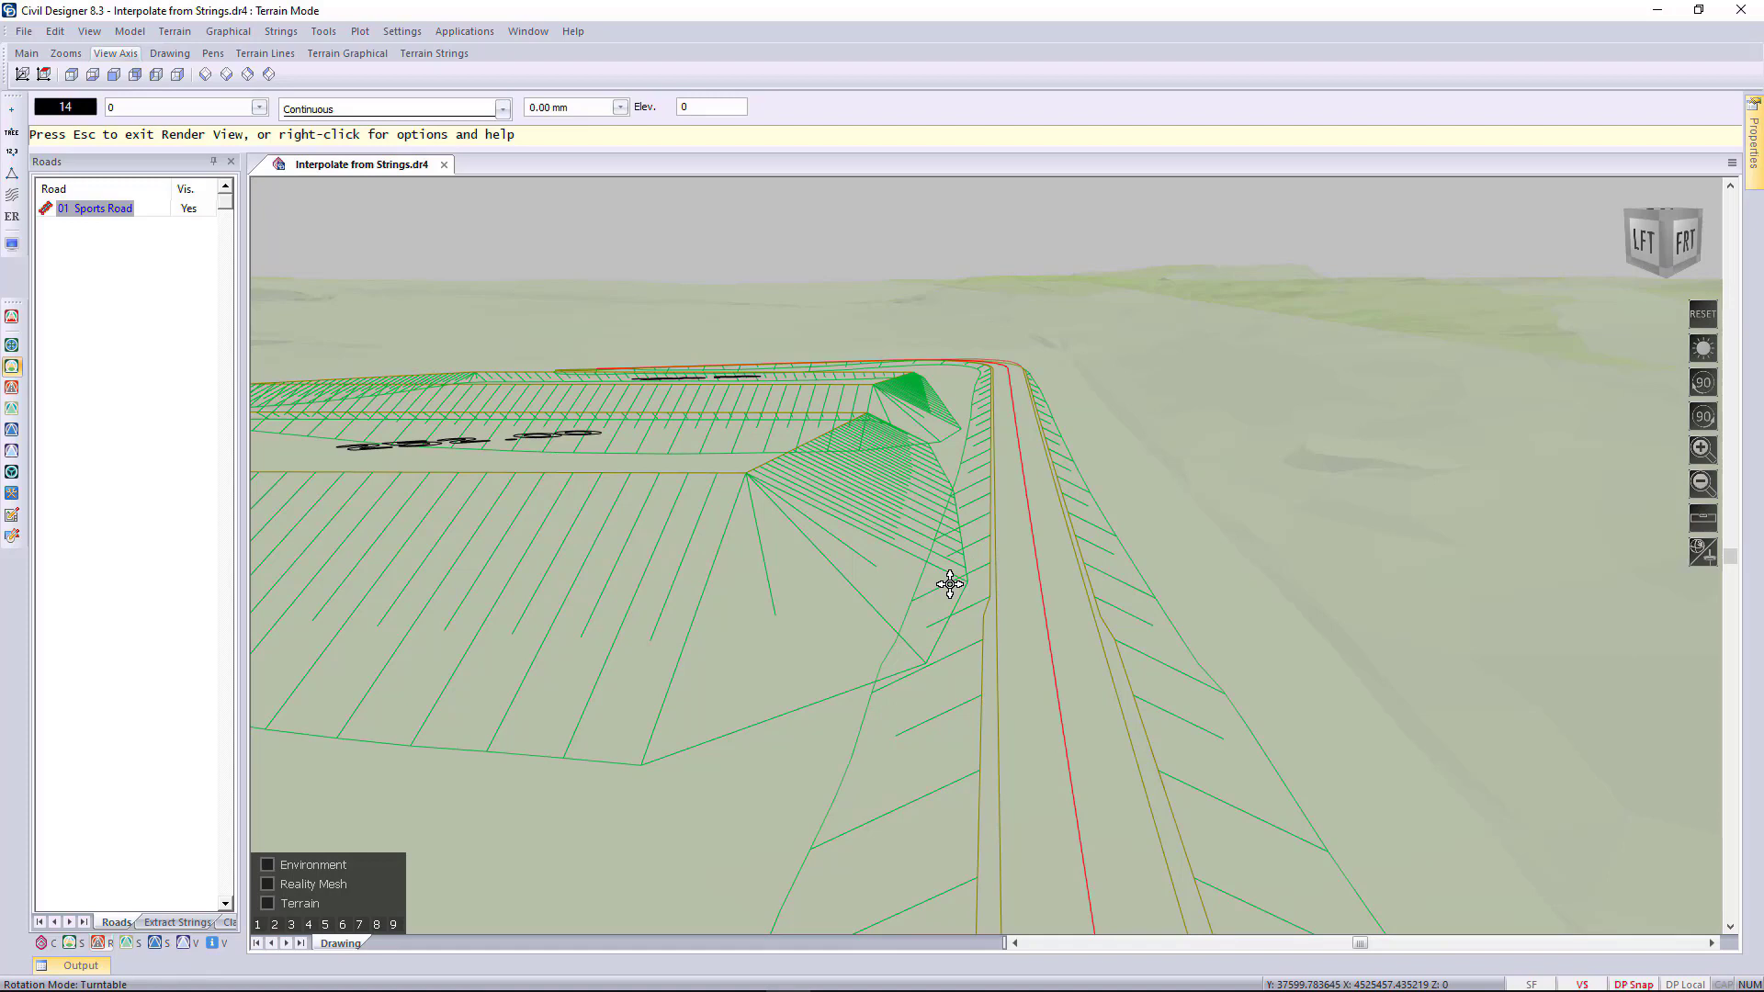
key(Escape)
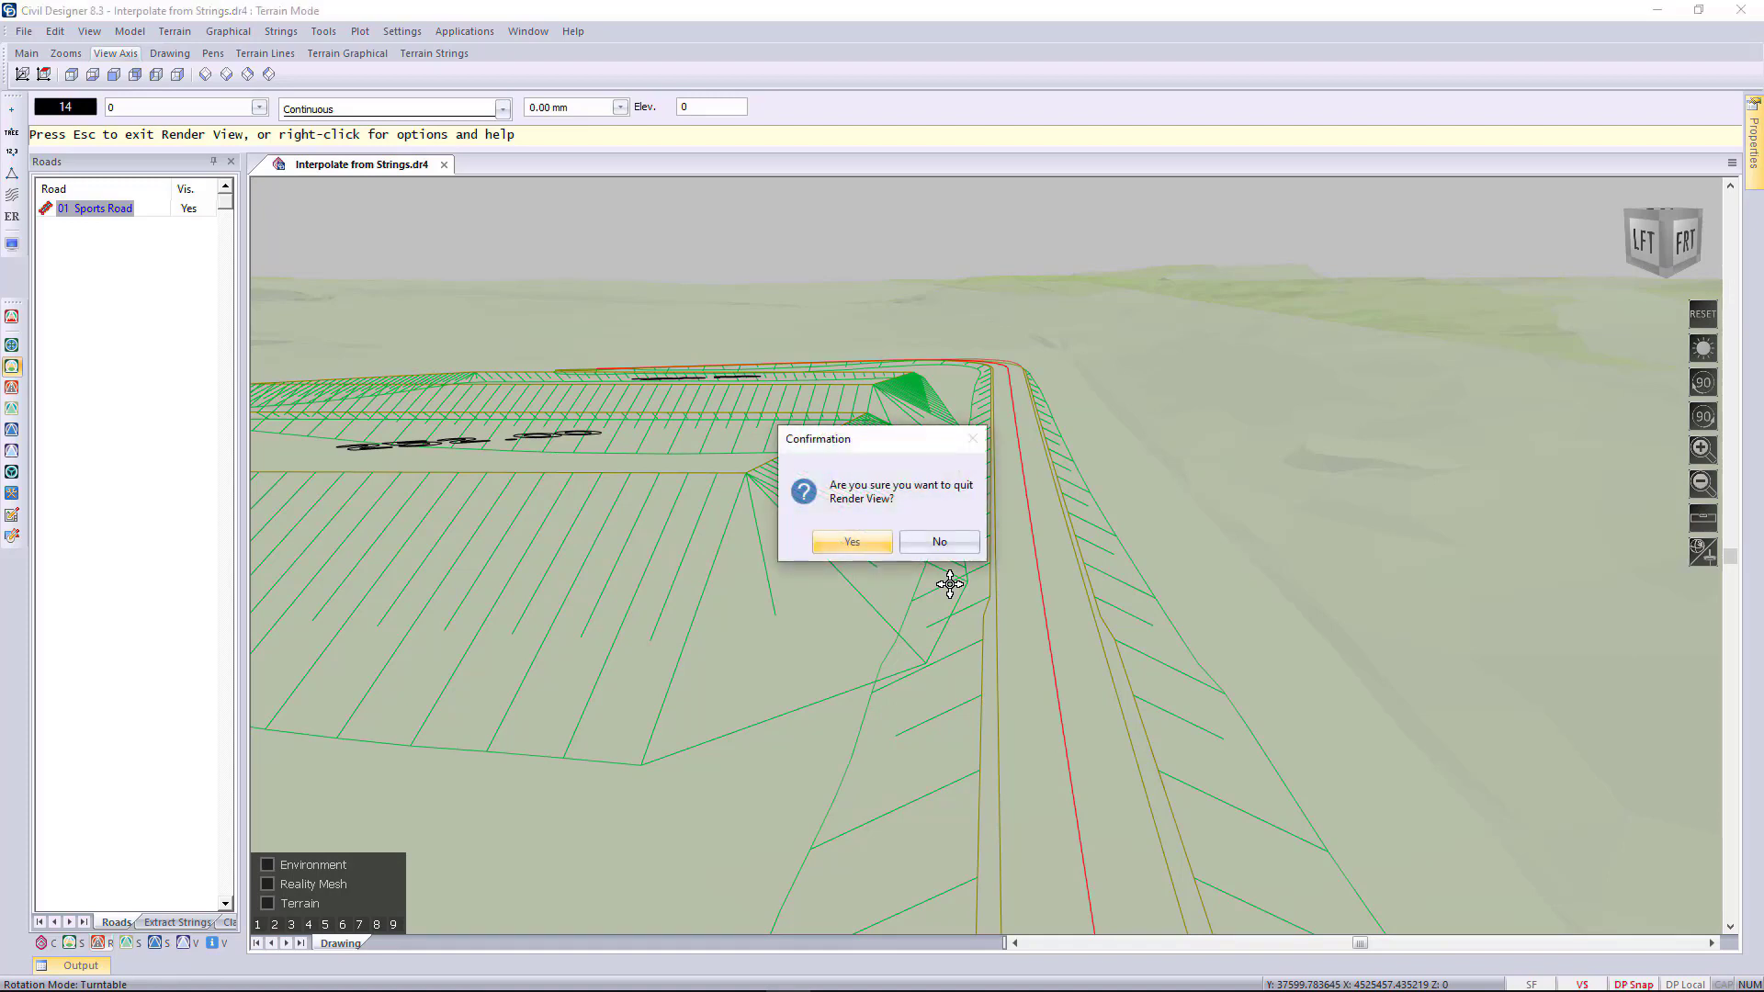
click(861, 542)
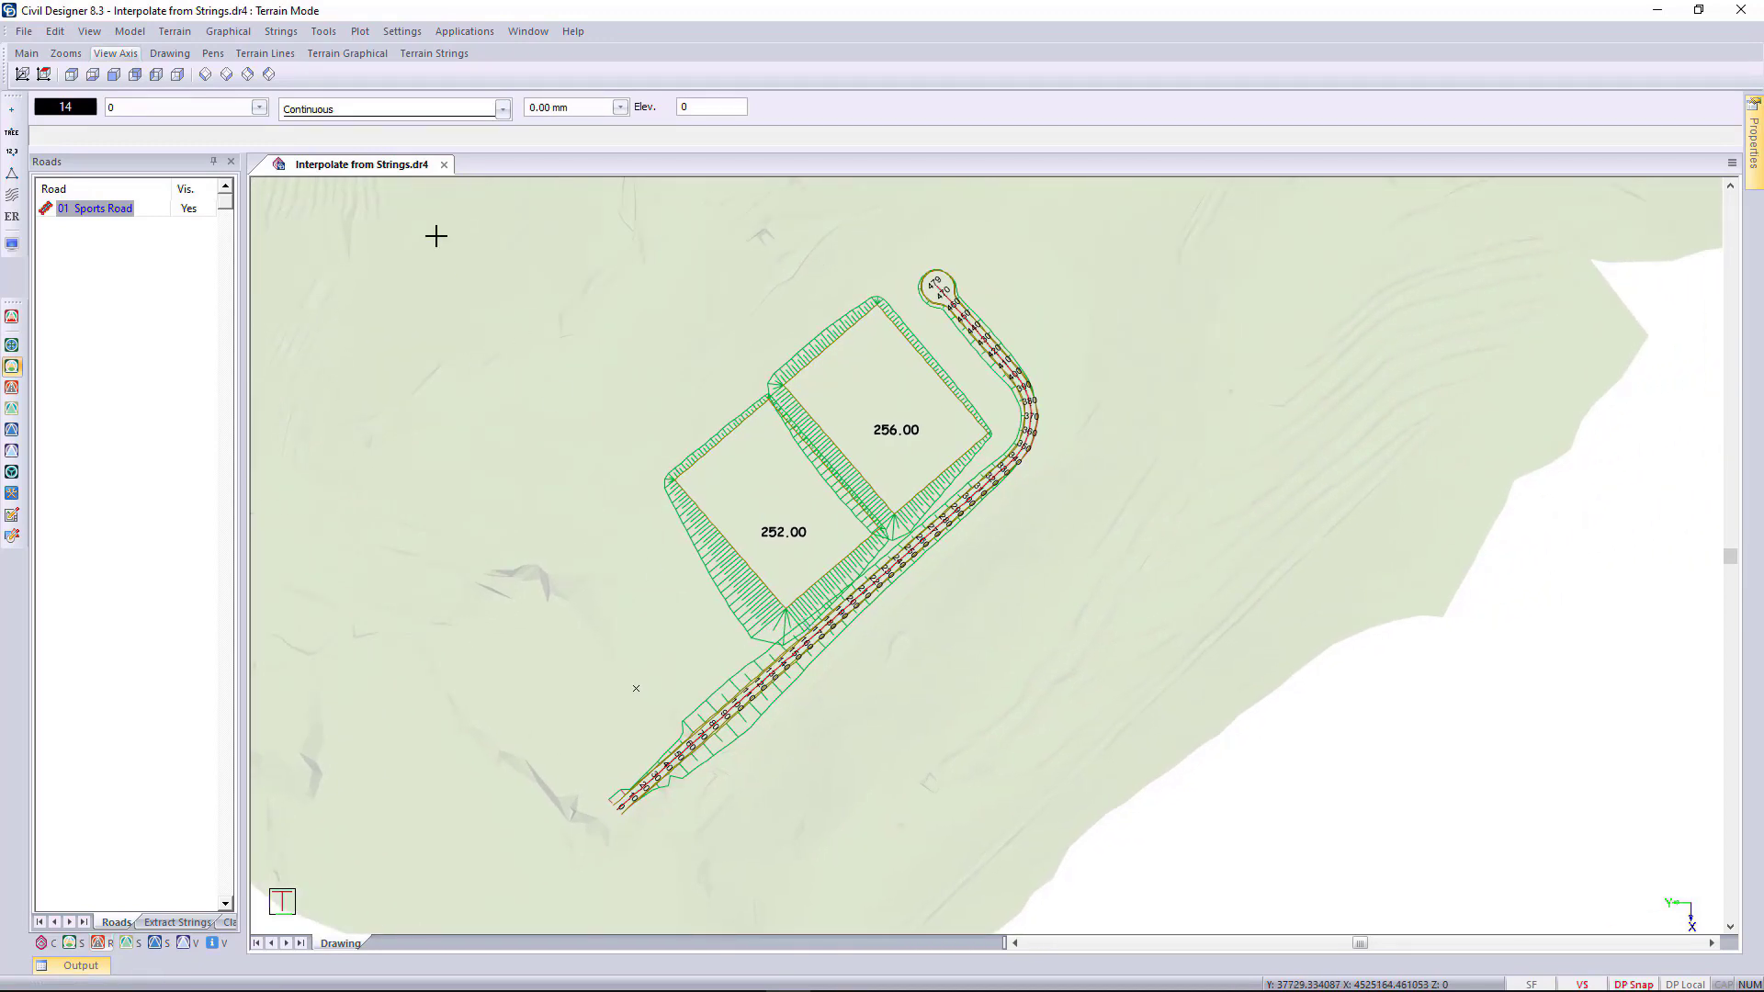
View a quick profile on 1 Original Ground using the strings model, running across the road and the 252.00 platform, and collapse the road list
click(175, 33)
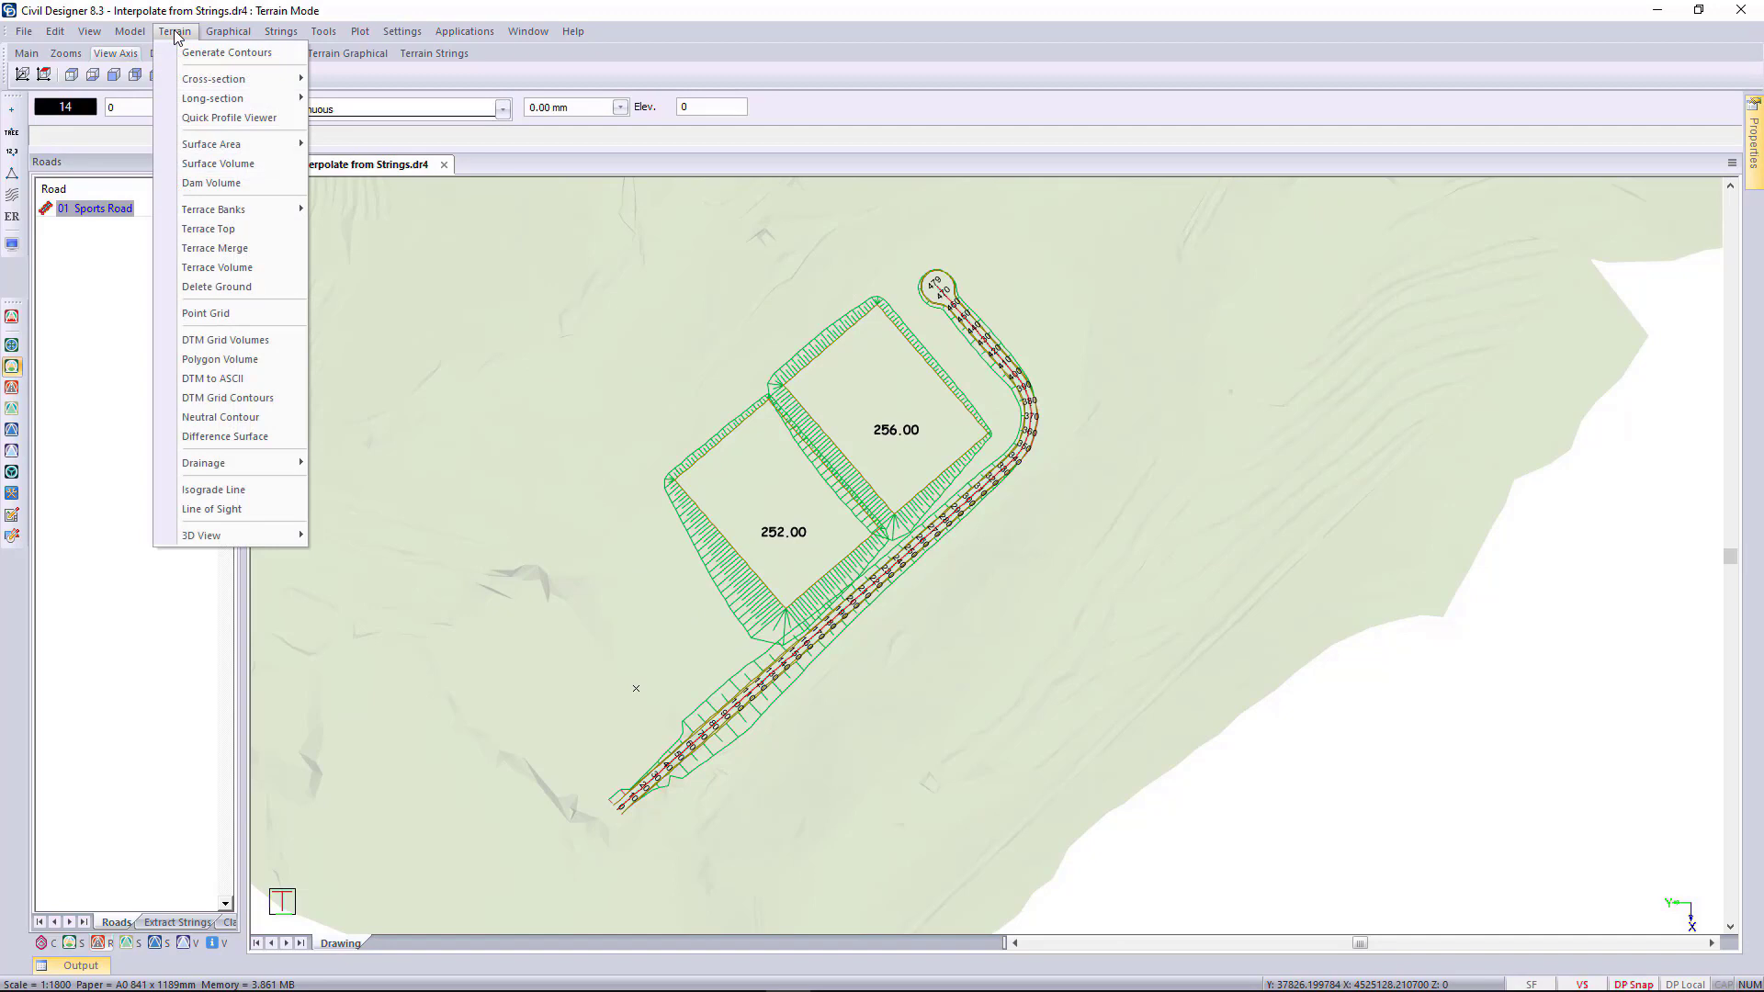
click(229, 119)
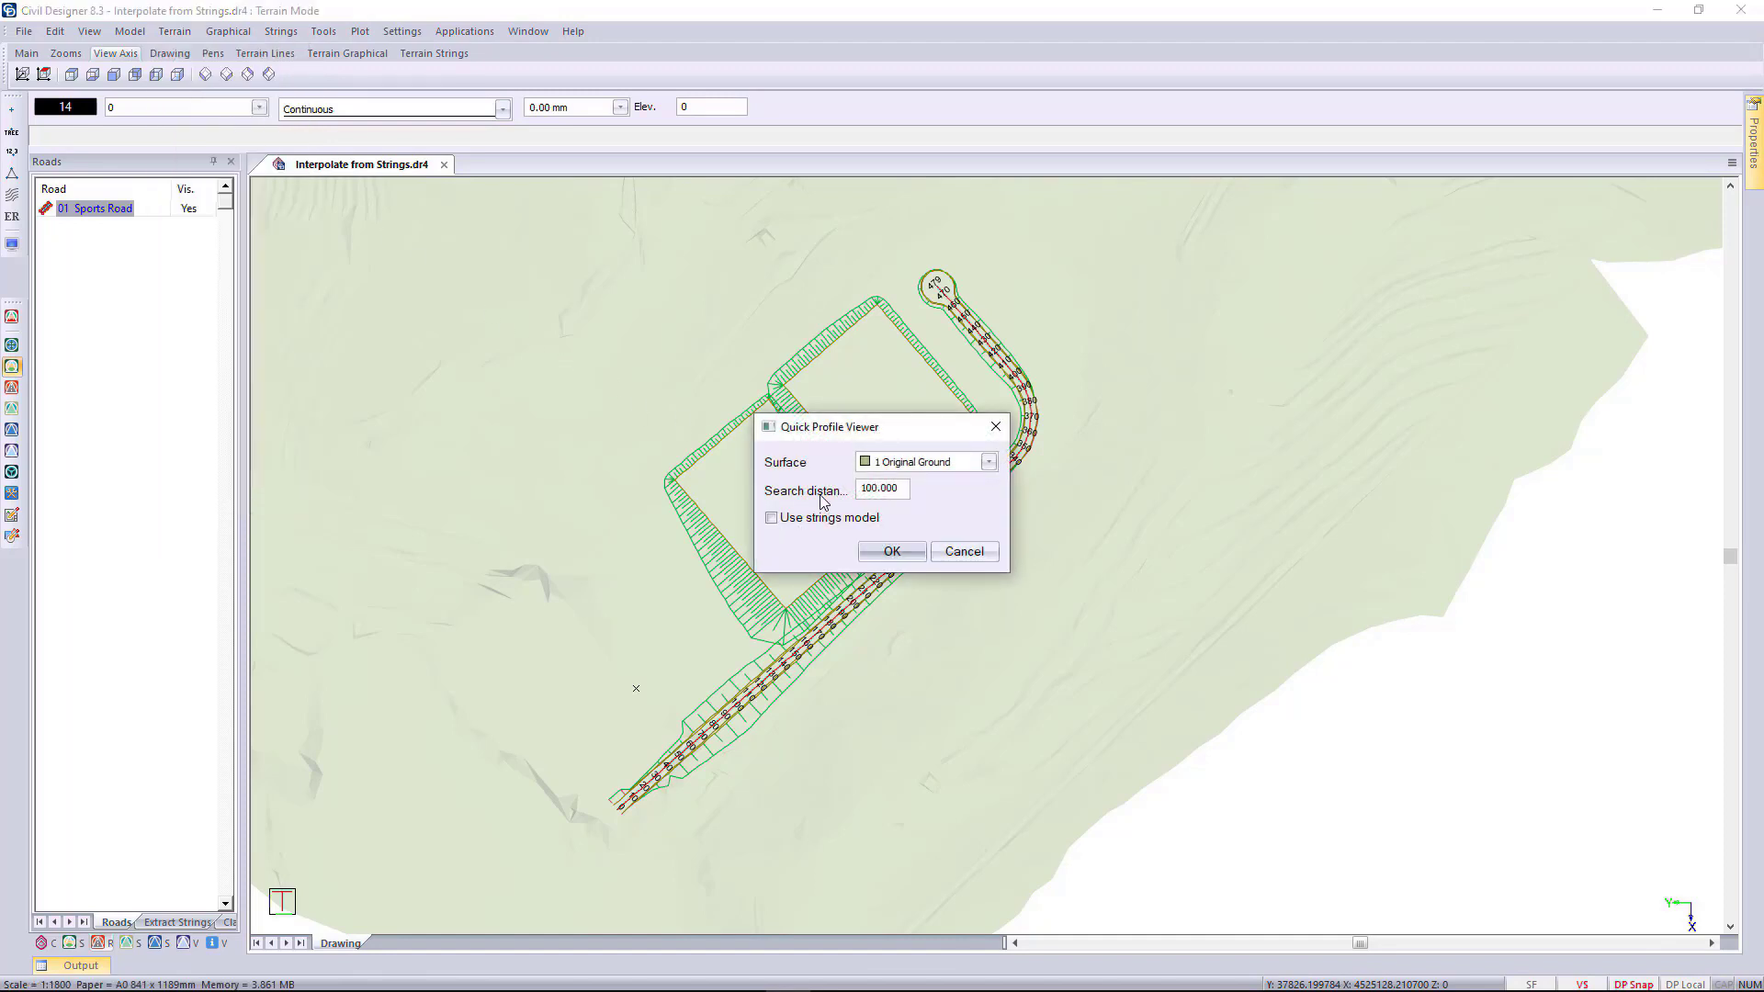
click(772, 519)
click(891, 554)
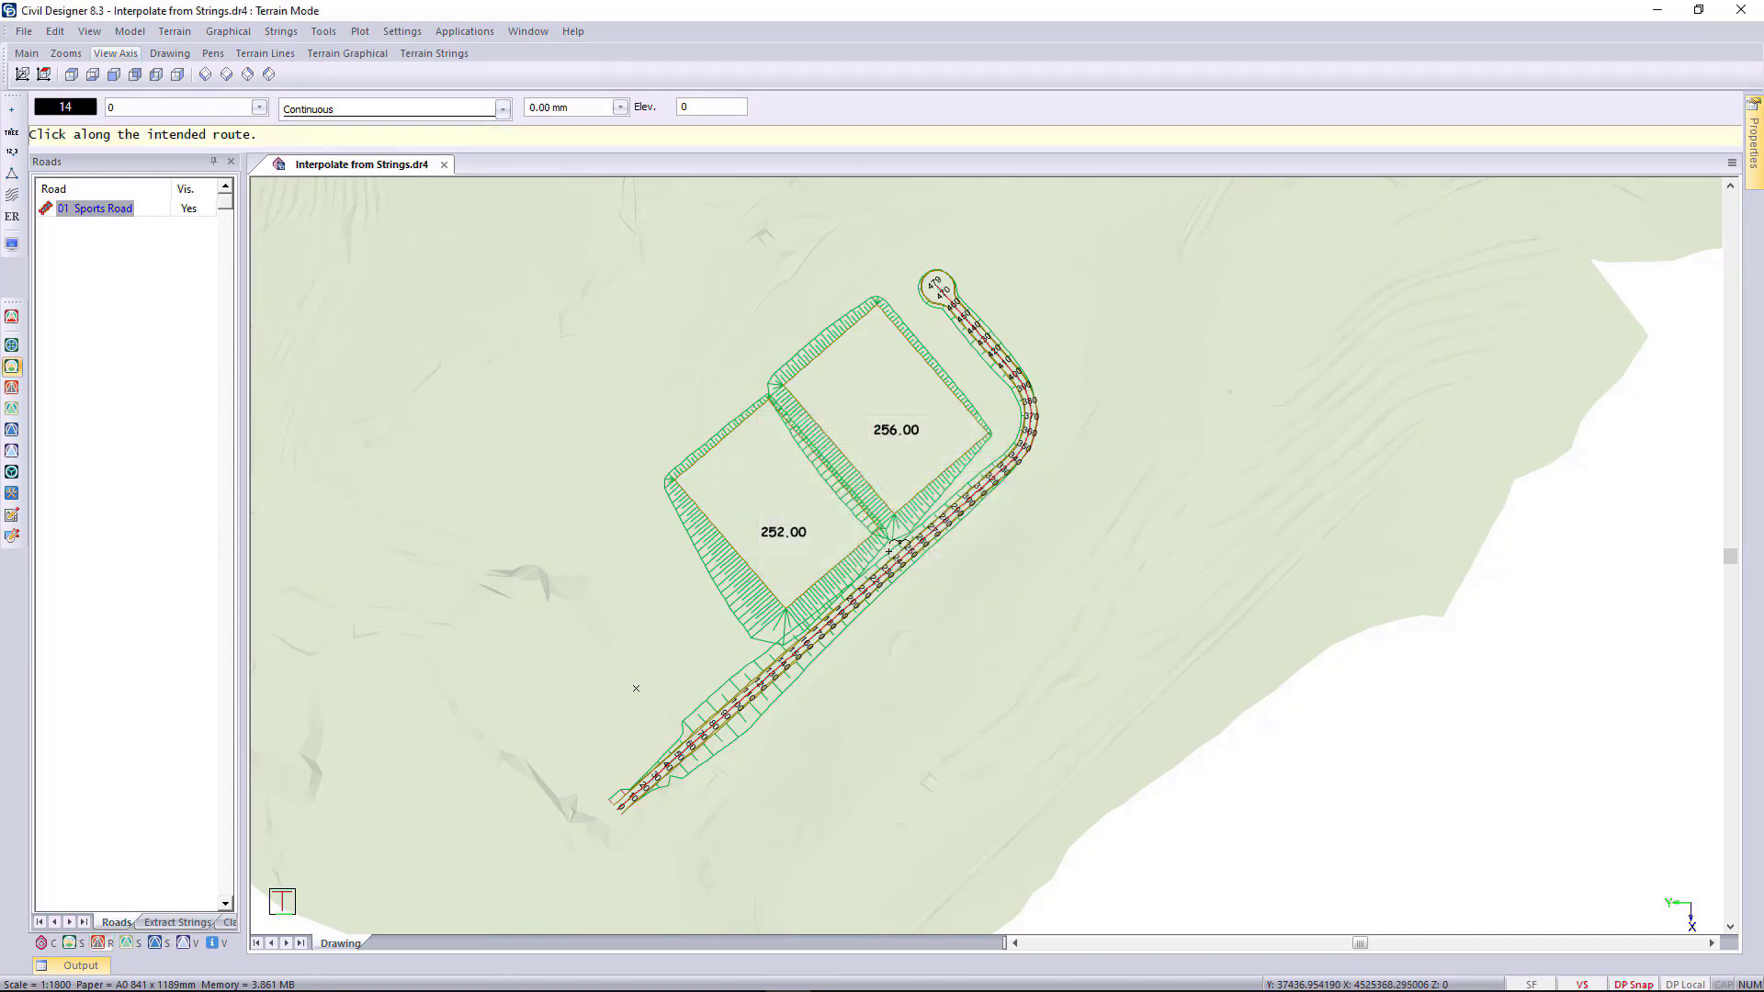
click(850, 649)
right_click(668, 423)
click(698, 441)
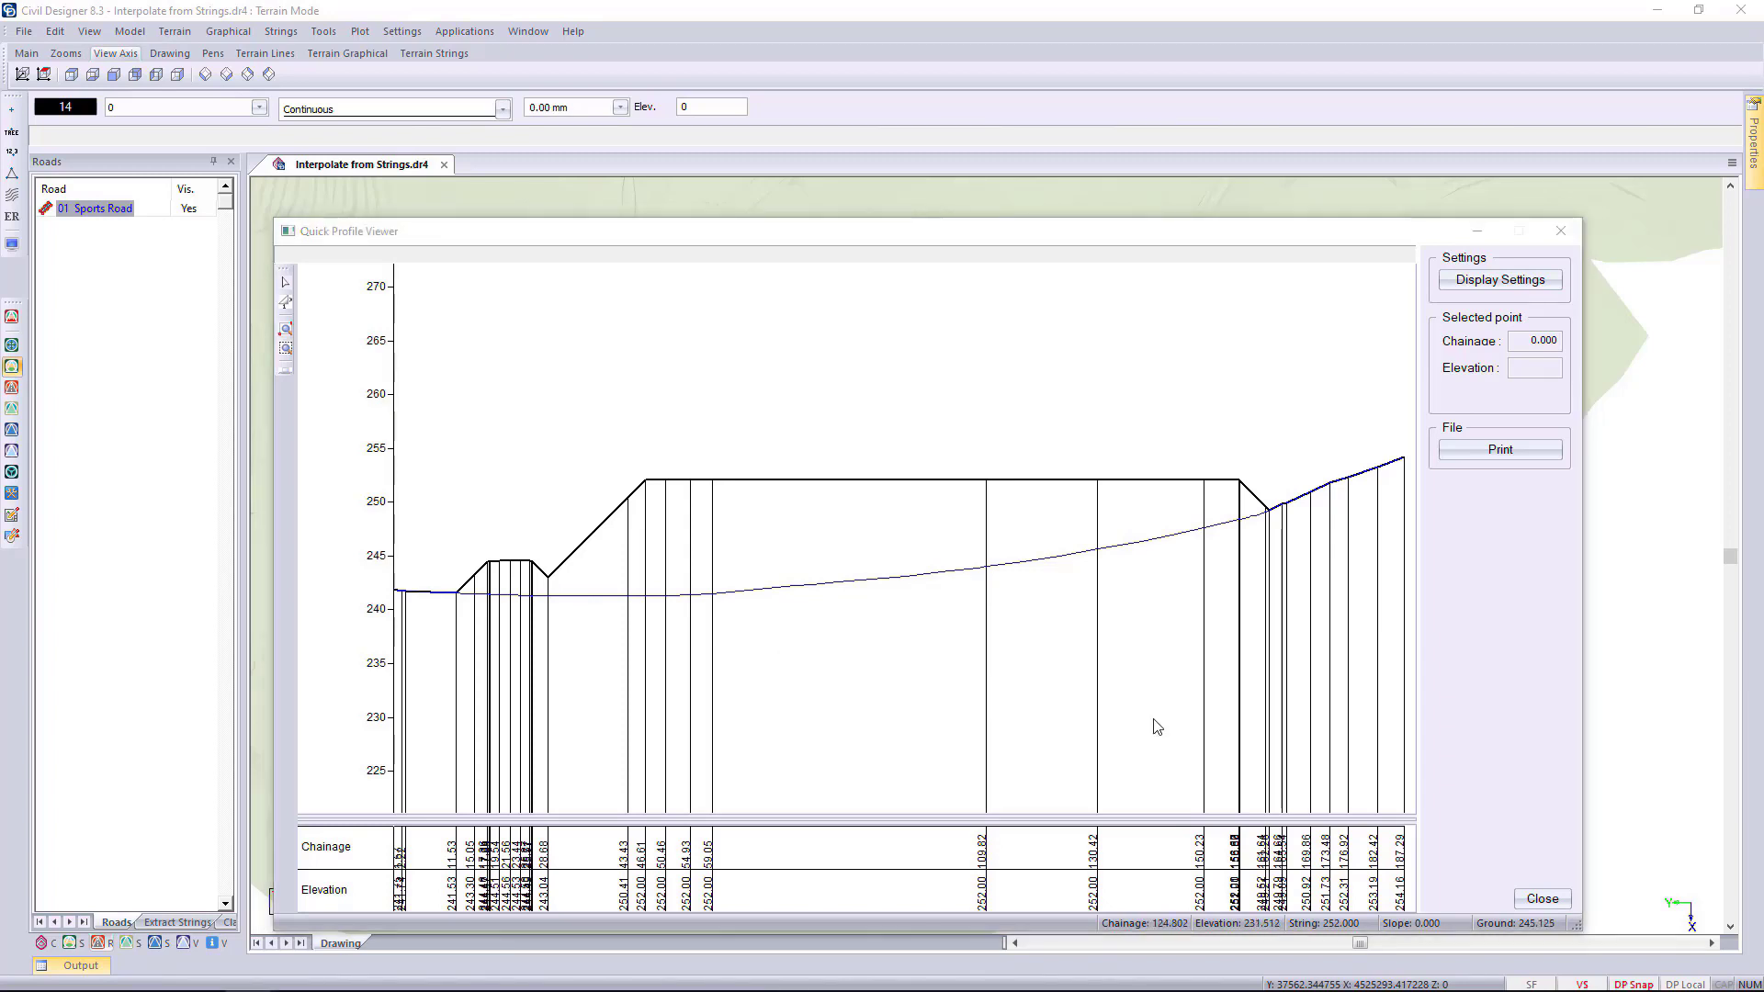
click(1541, 900)
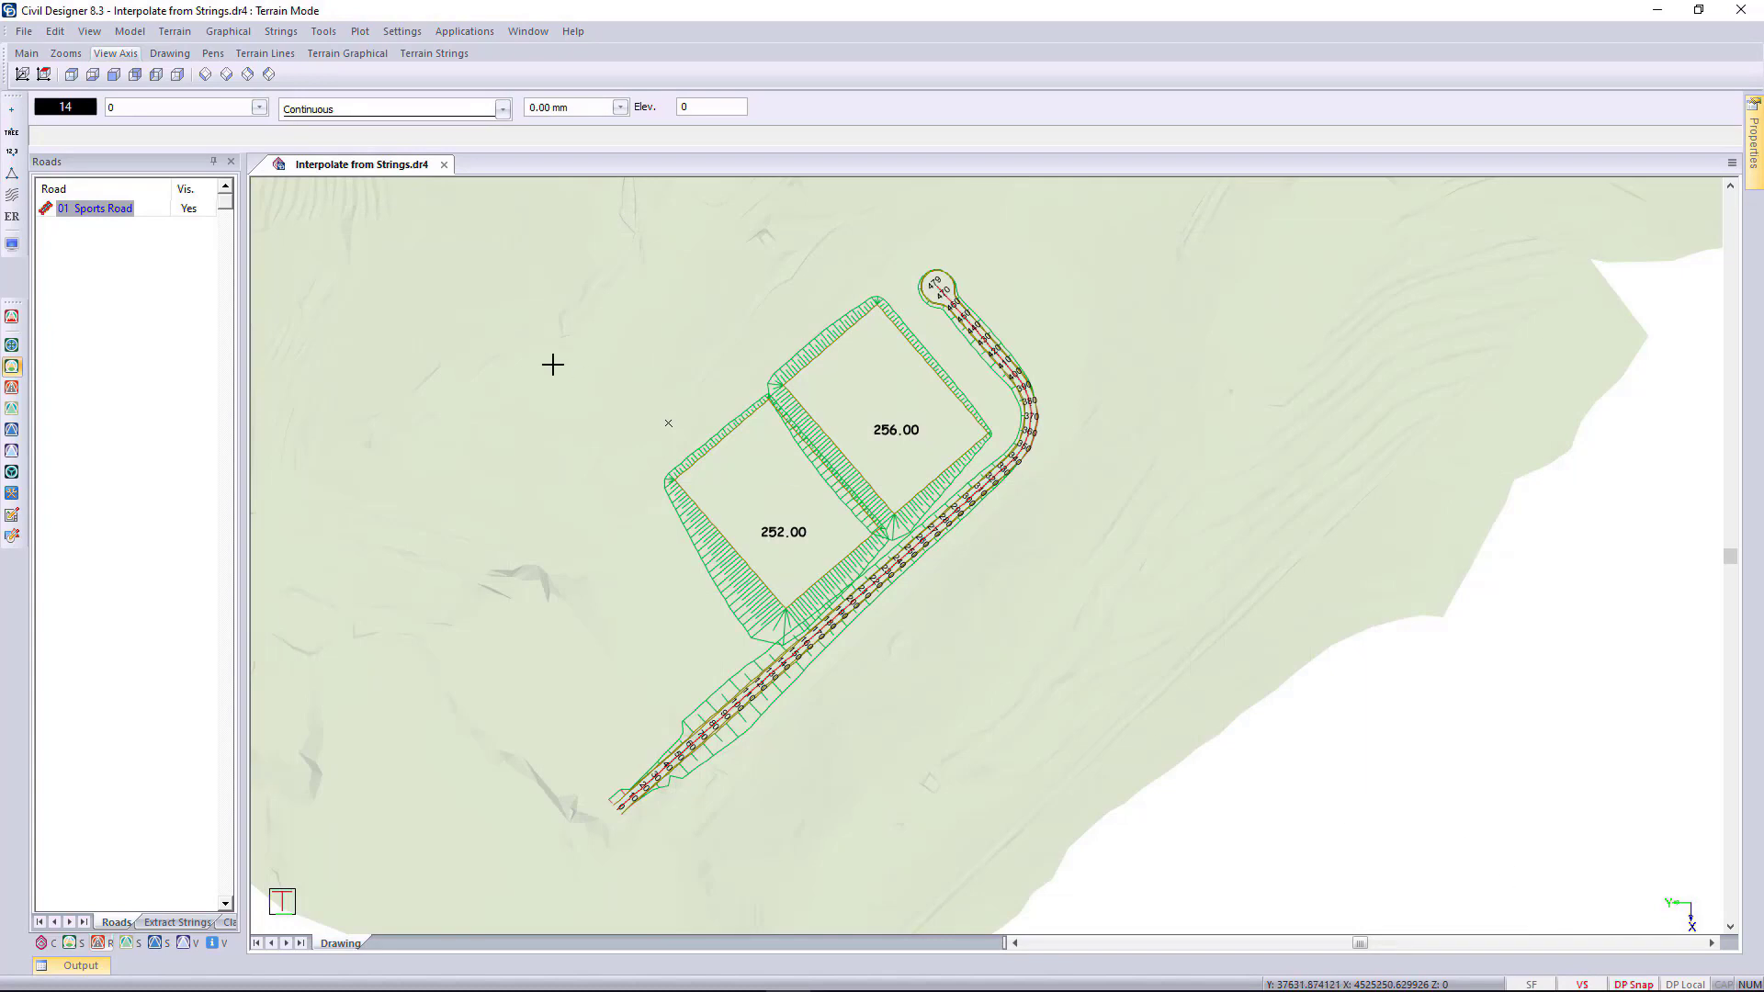
click(213, 161)
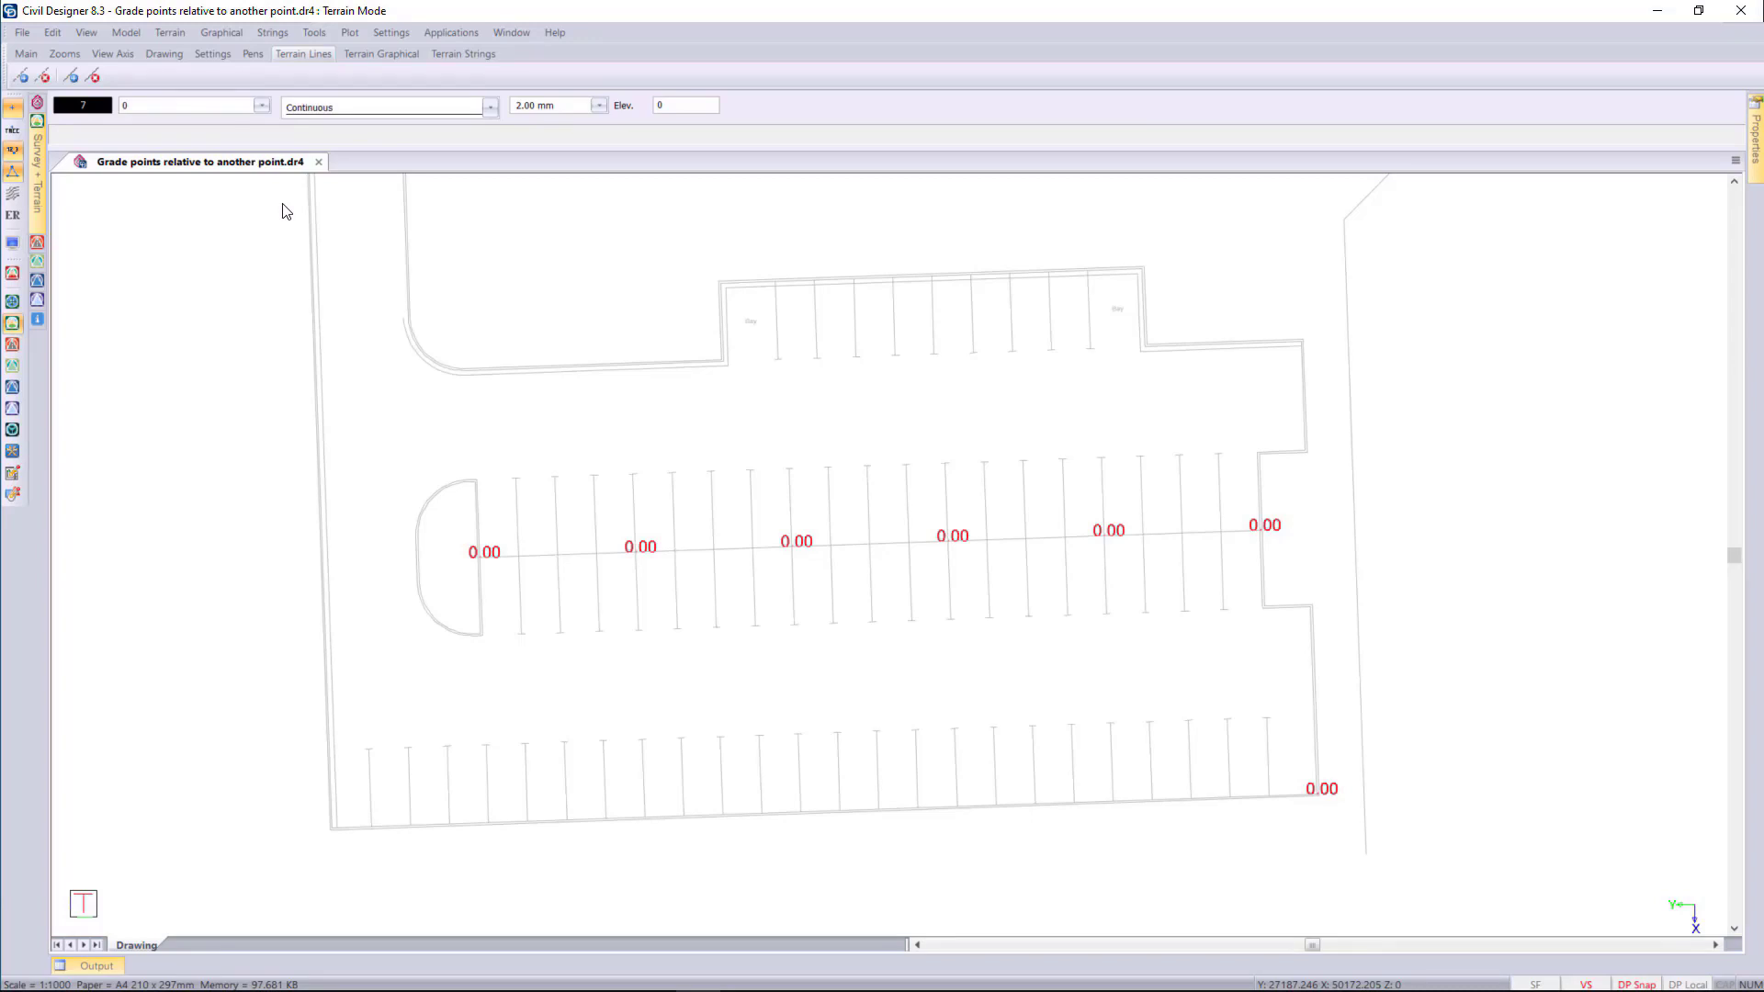
Start adding points graded from another point with grade 1:50, chained mode, and a feature line added between the points
click(206, 37)
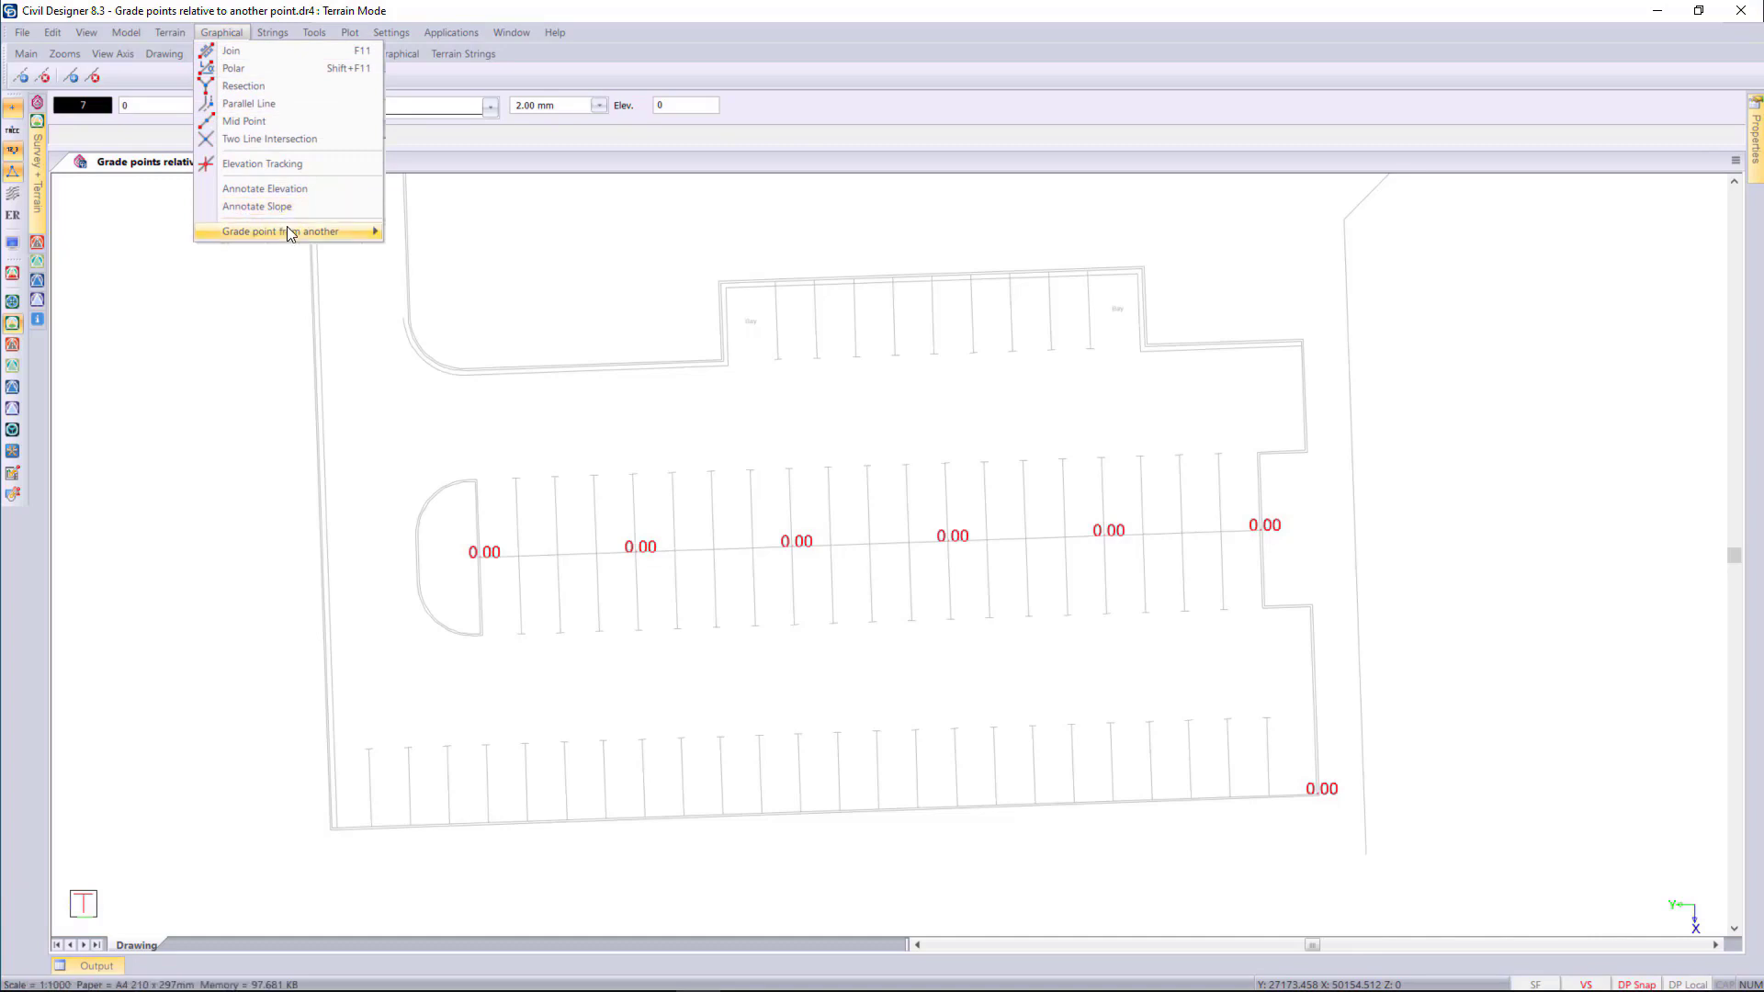
mouse_move(289, 231)
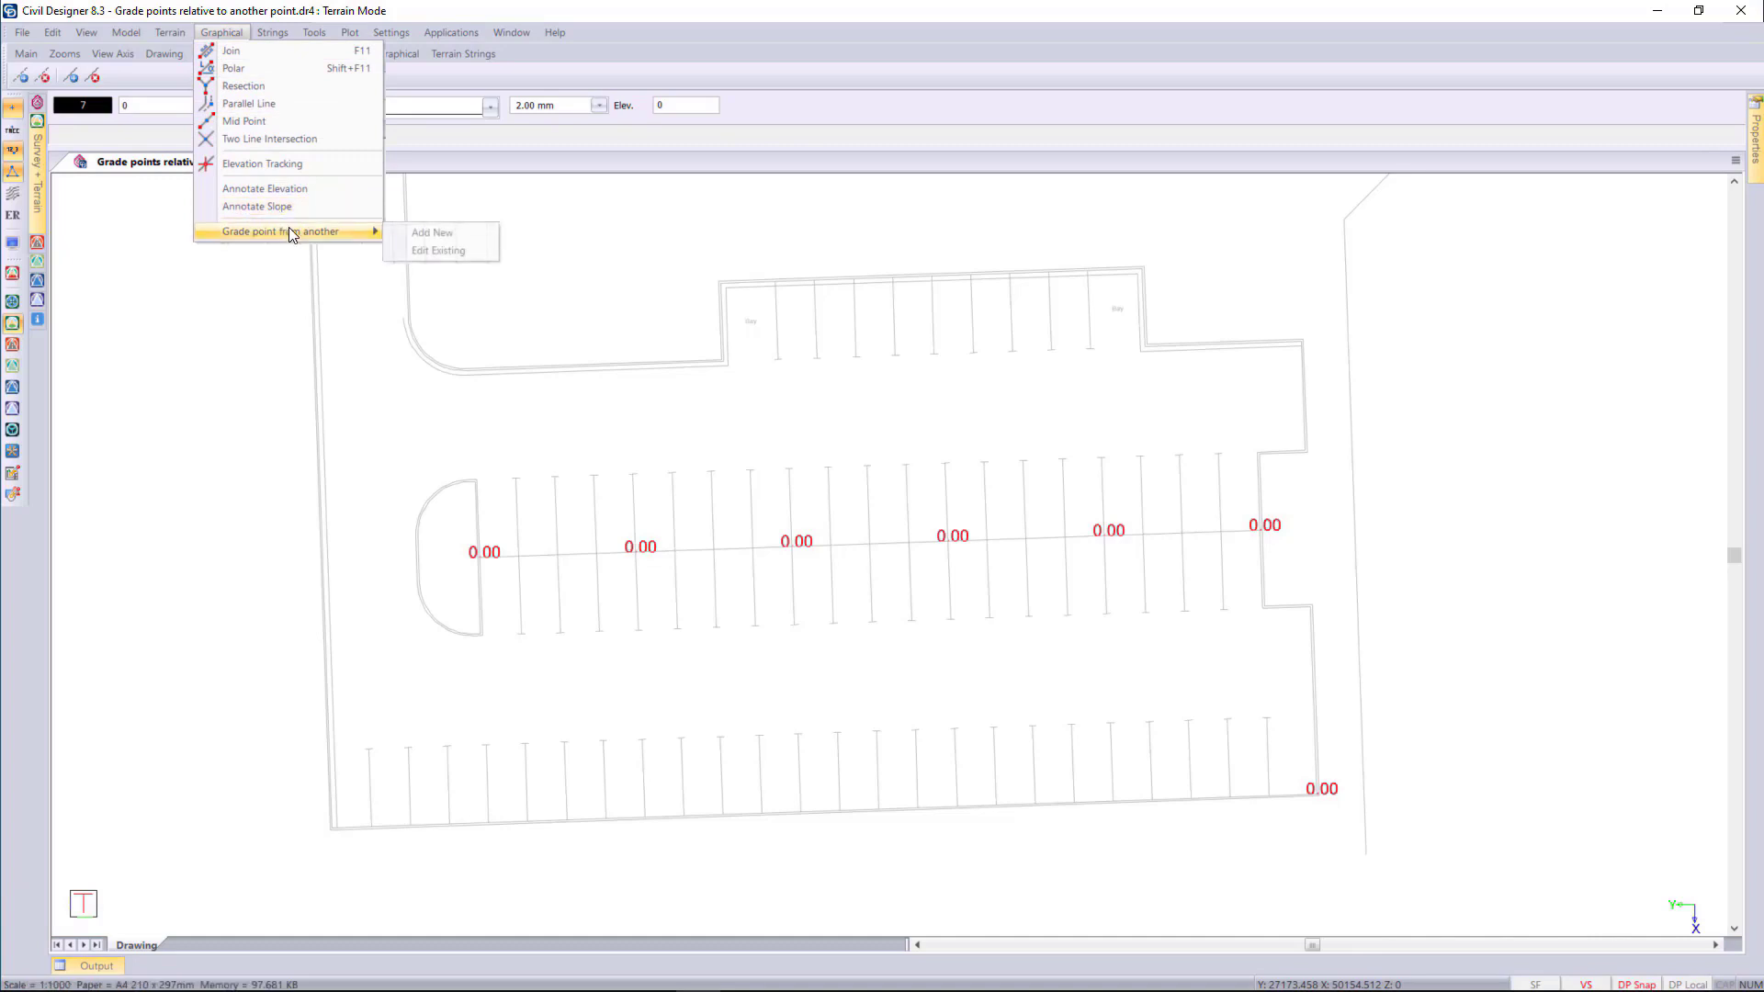
click(400, 240)
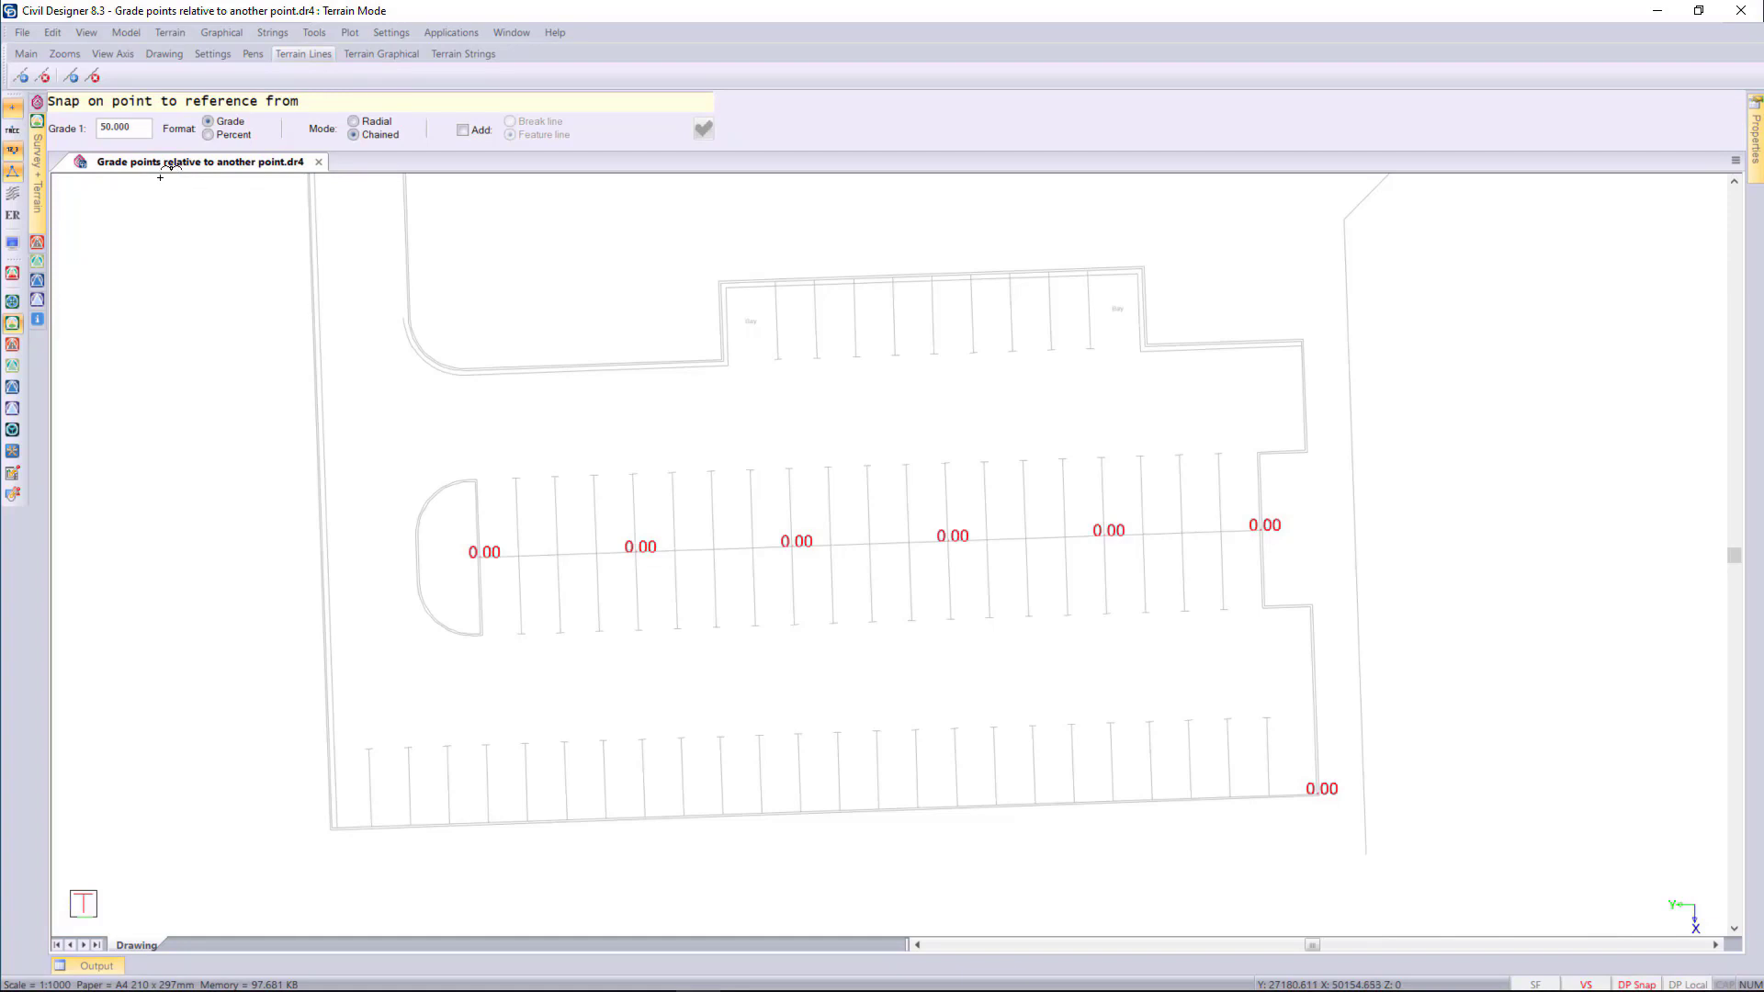
click(212, 132)
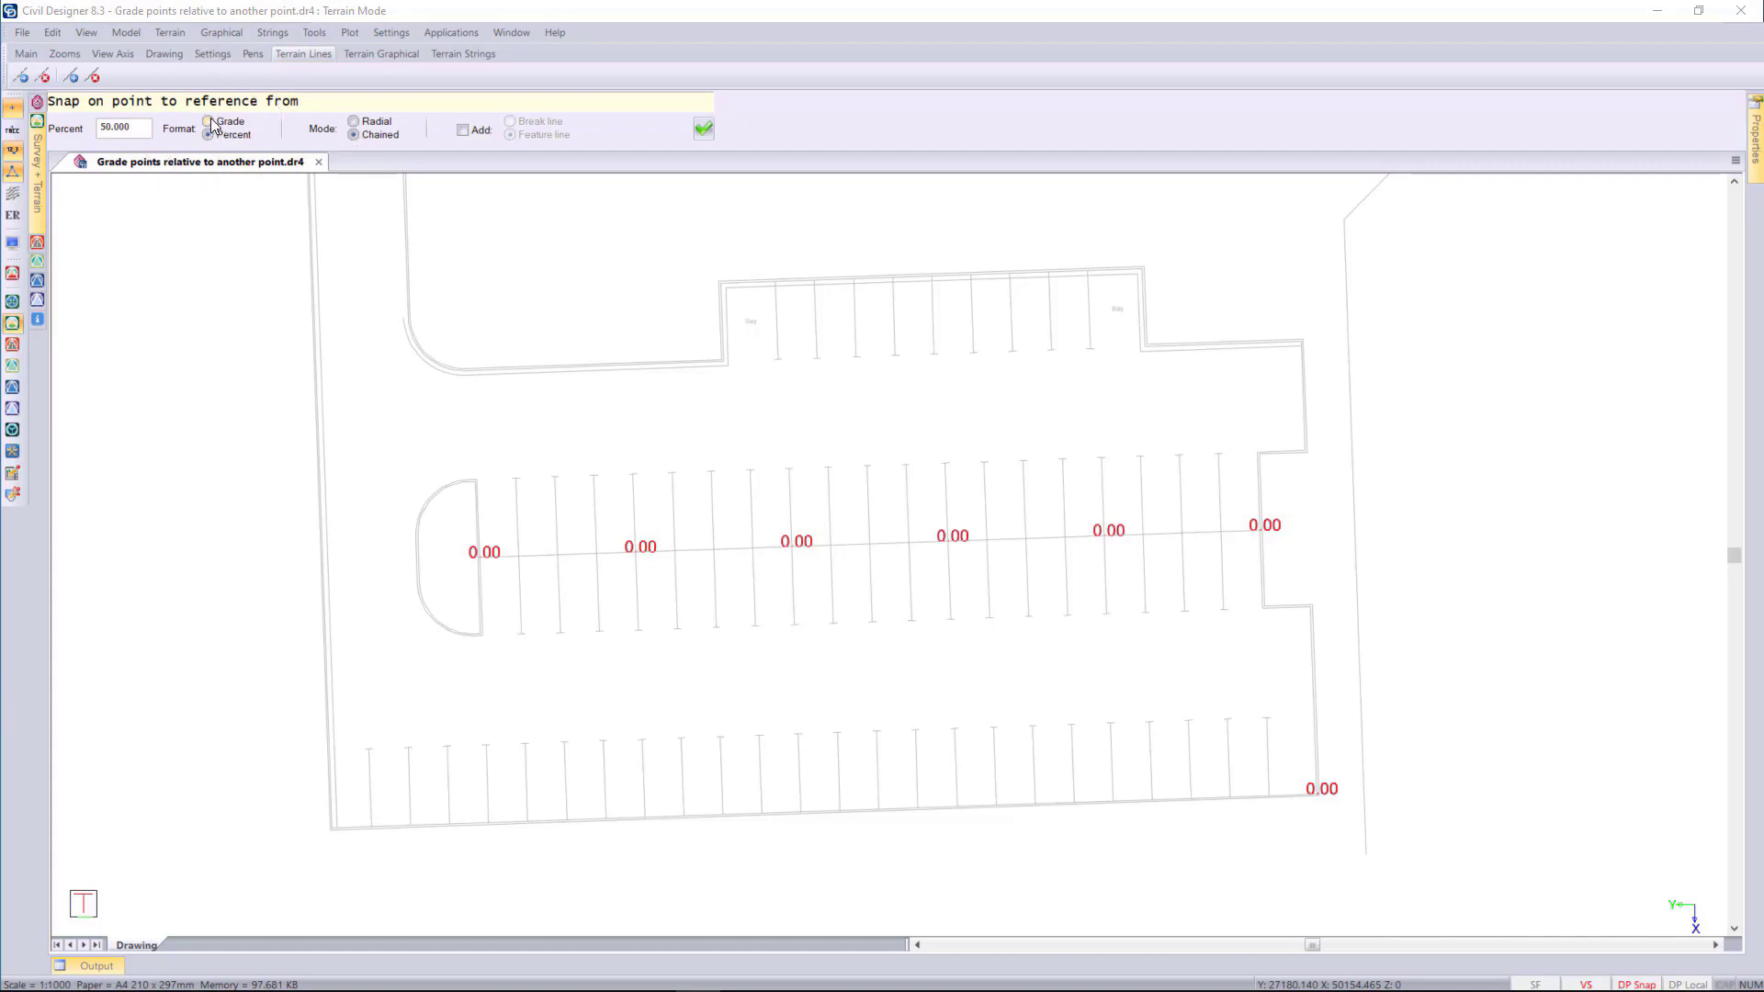
click(209, 122)
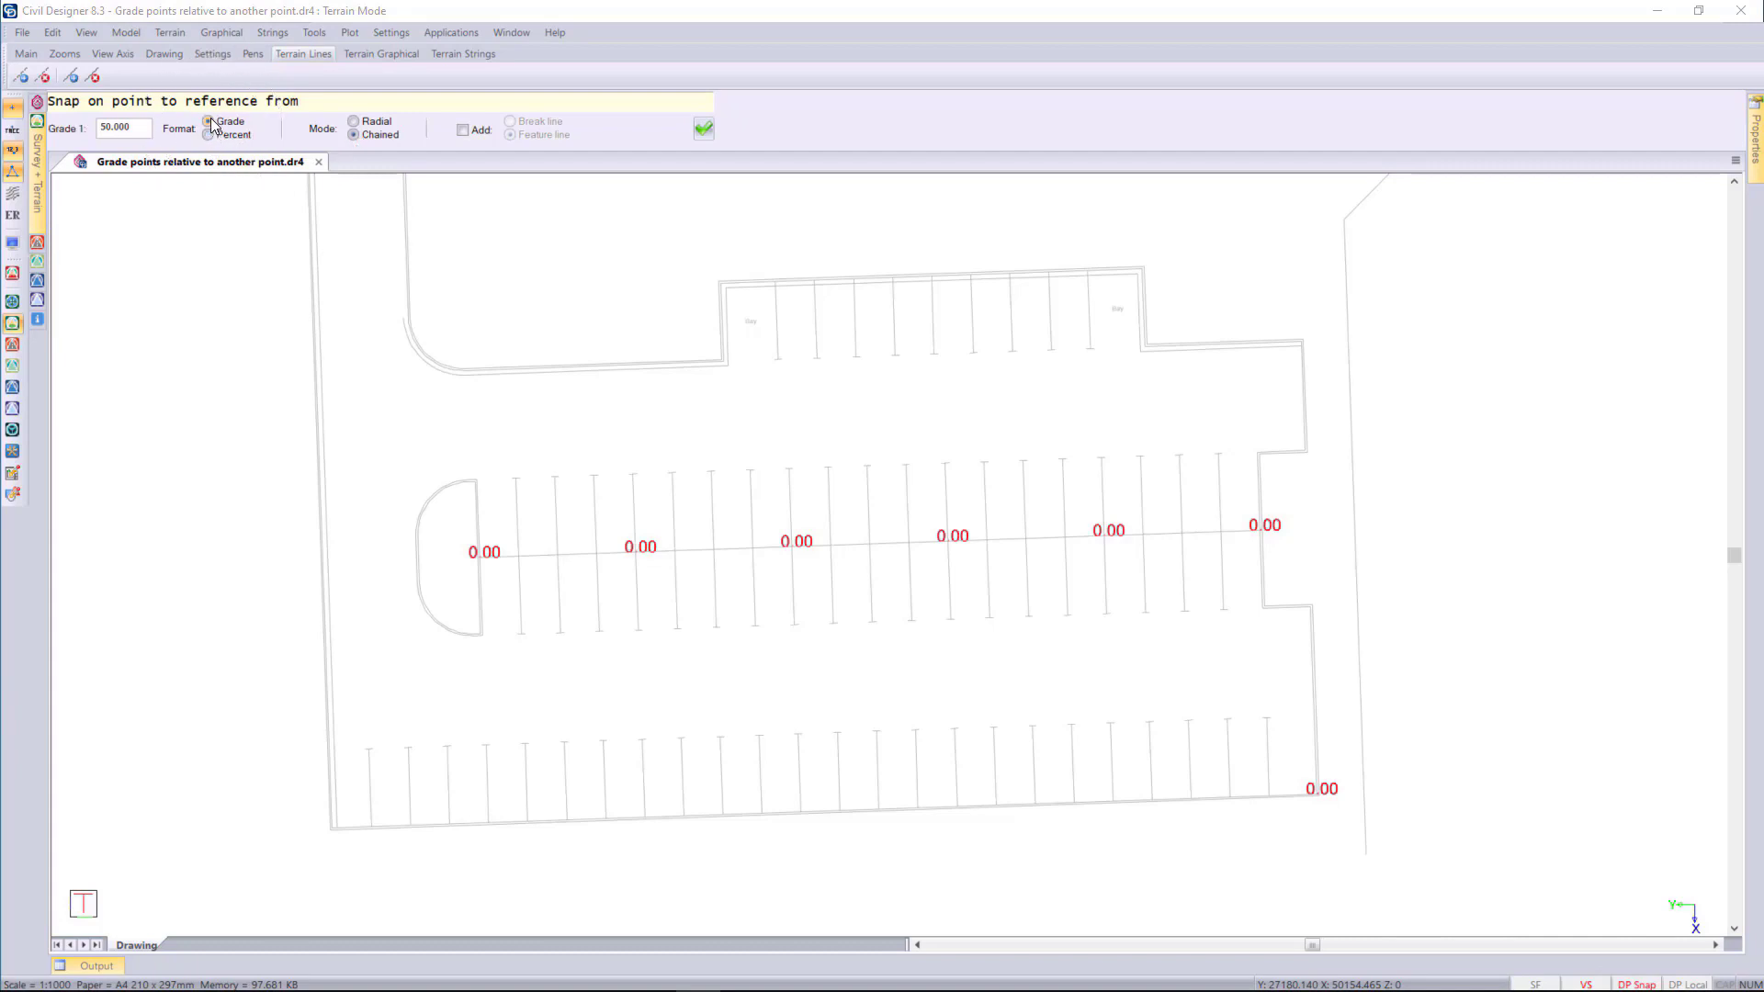
click(355, 122)
click(354, 135)
click(464, 132)
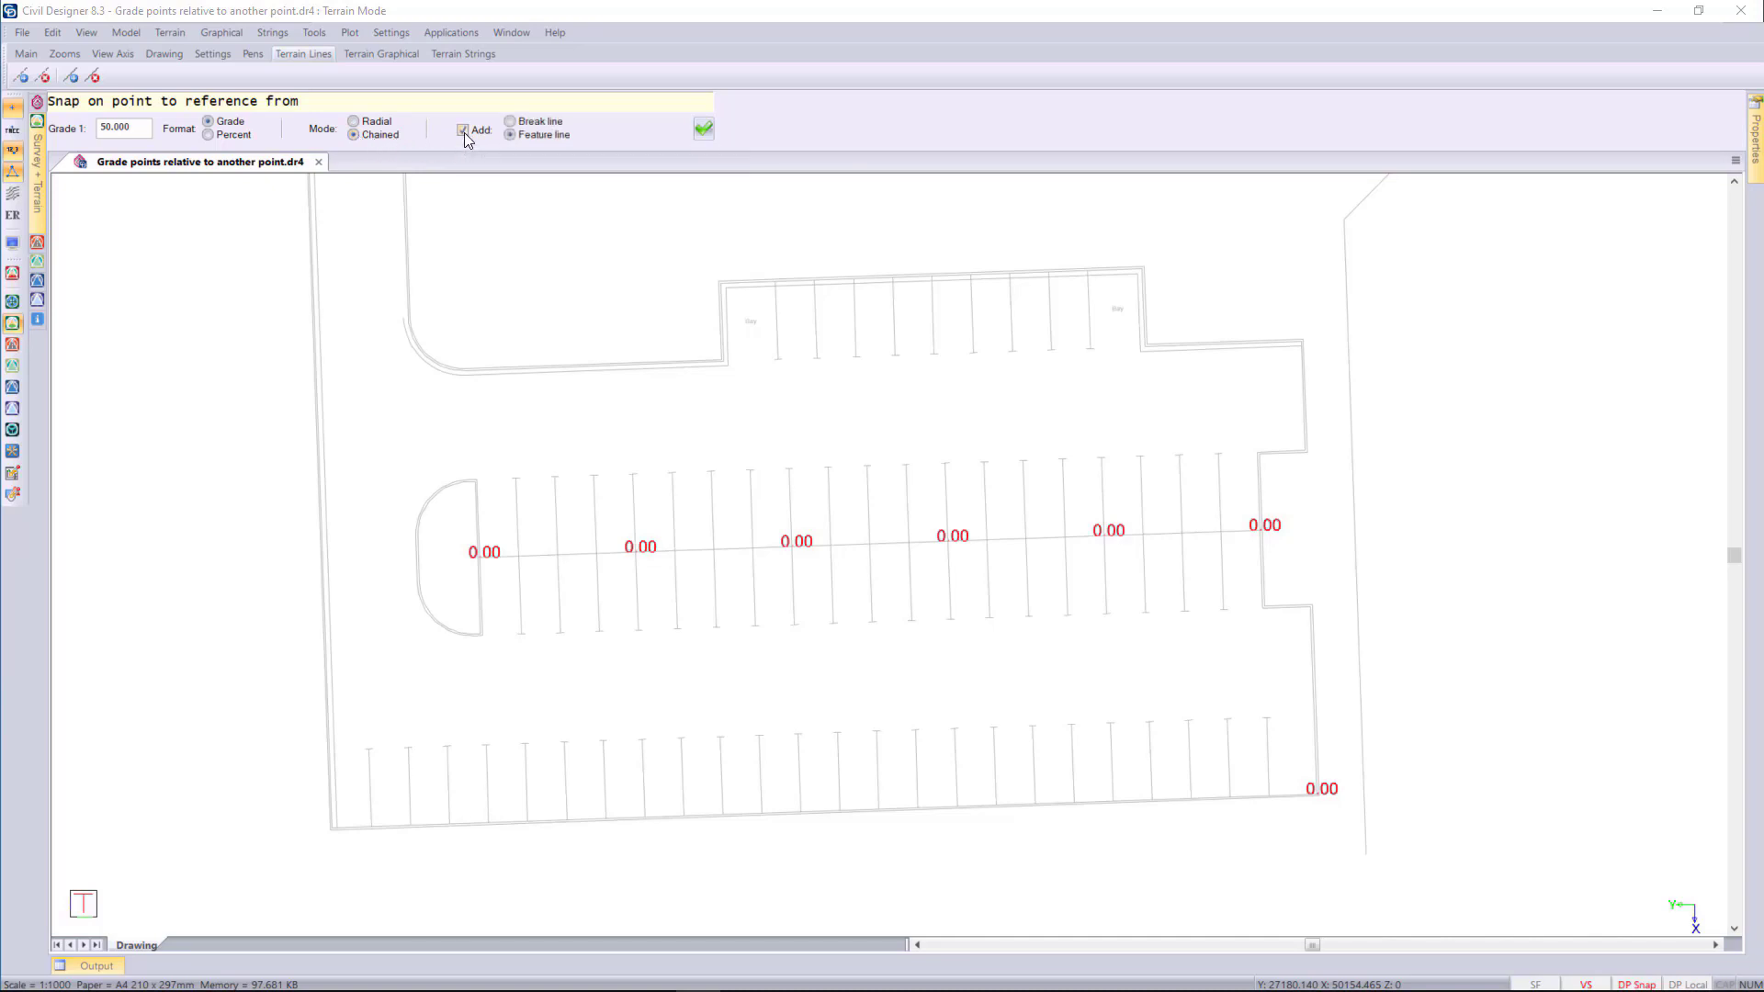
click(512, 122)
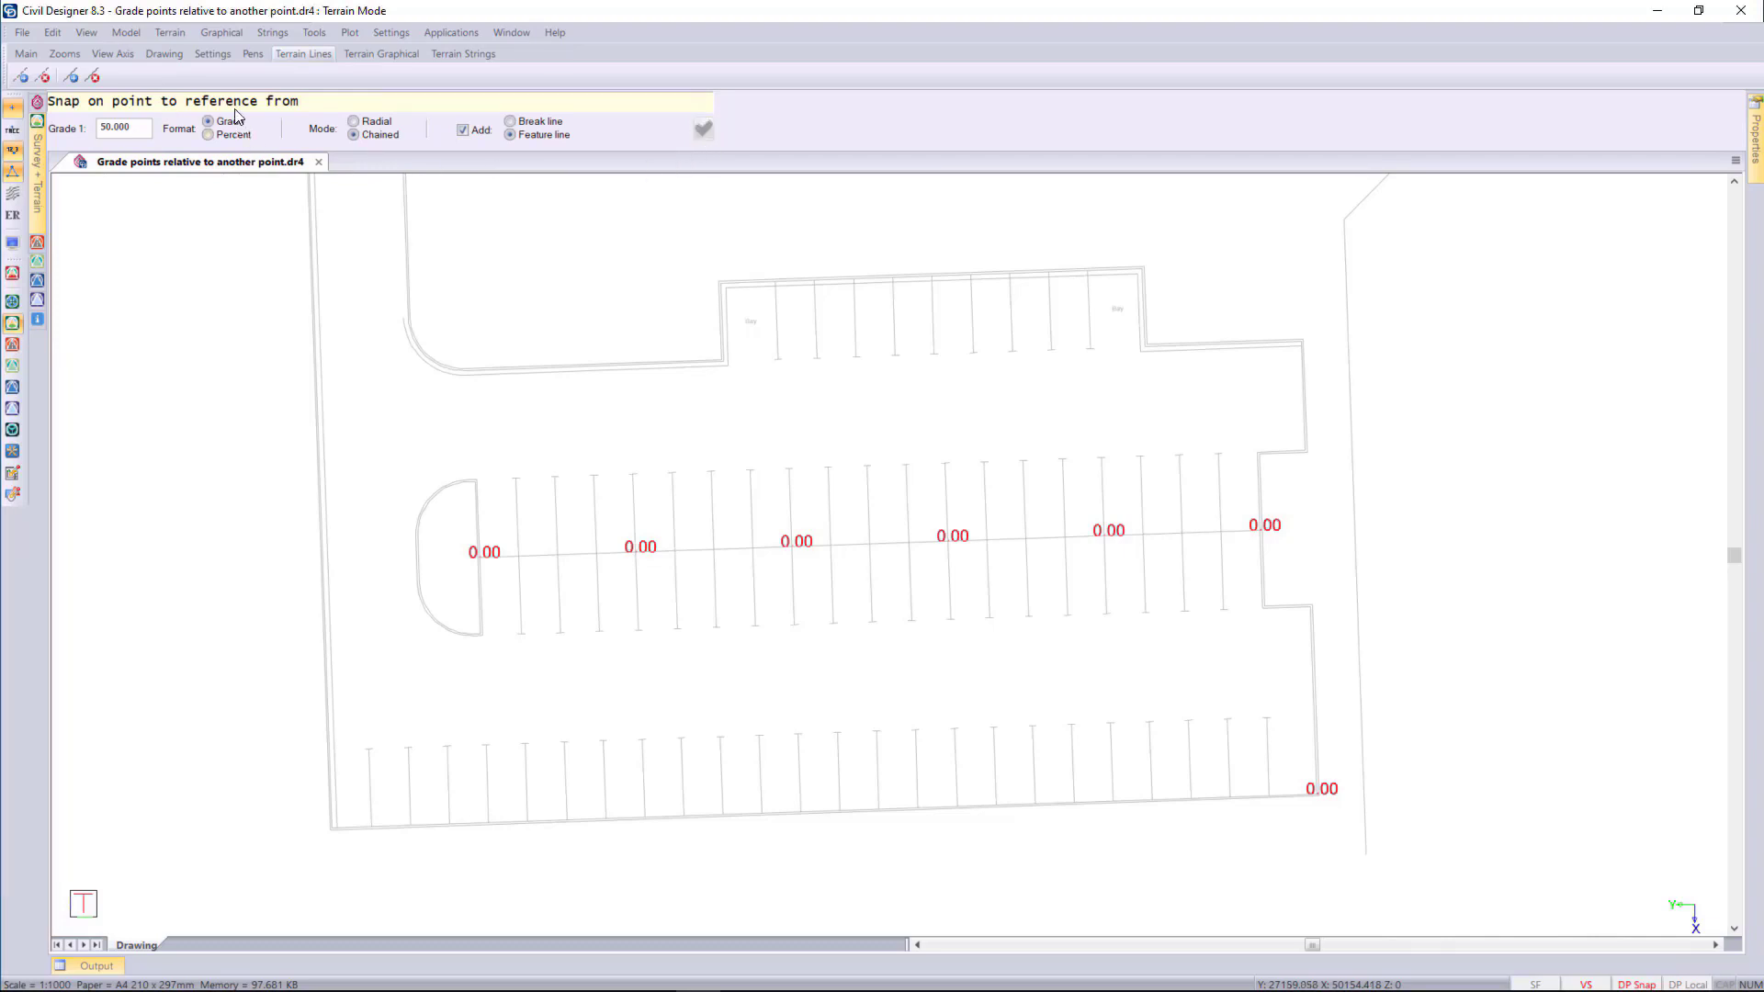
Grade a new Surface 1 point along the car park's lower edge from its lower-right corner point, and suppress further join information messages
click(1316, 786)
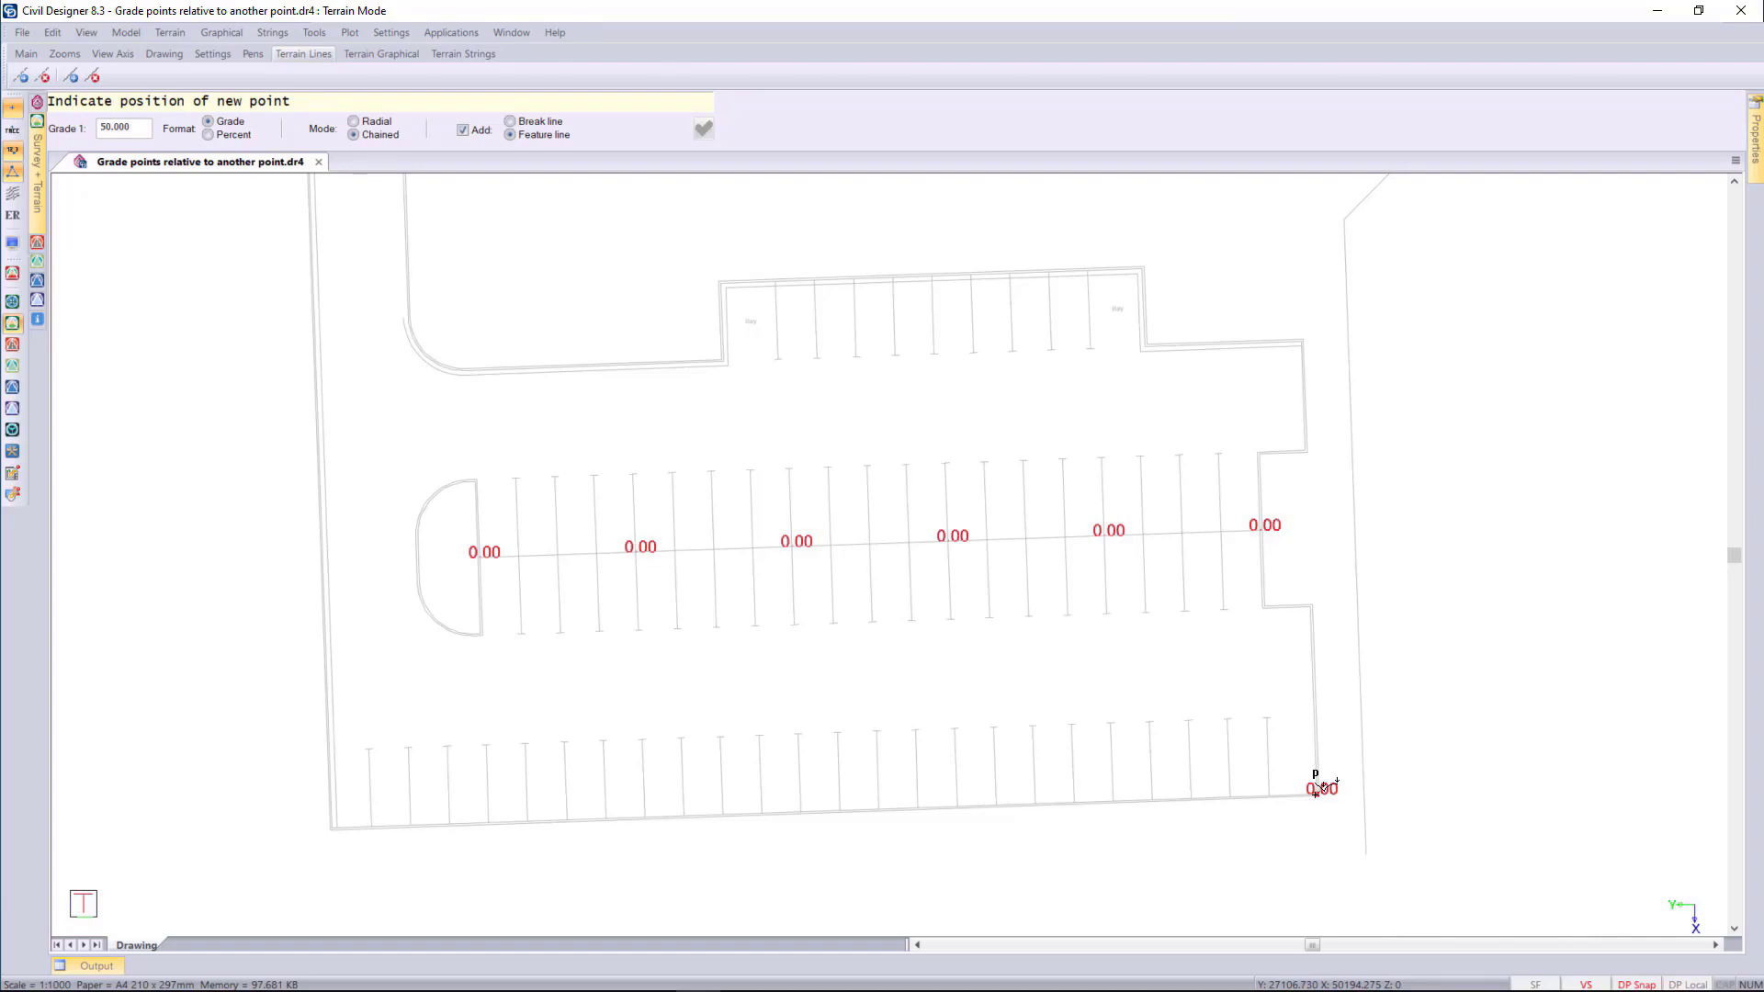
click(1114, 799)
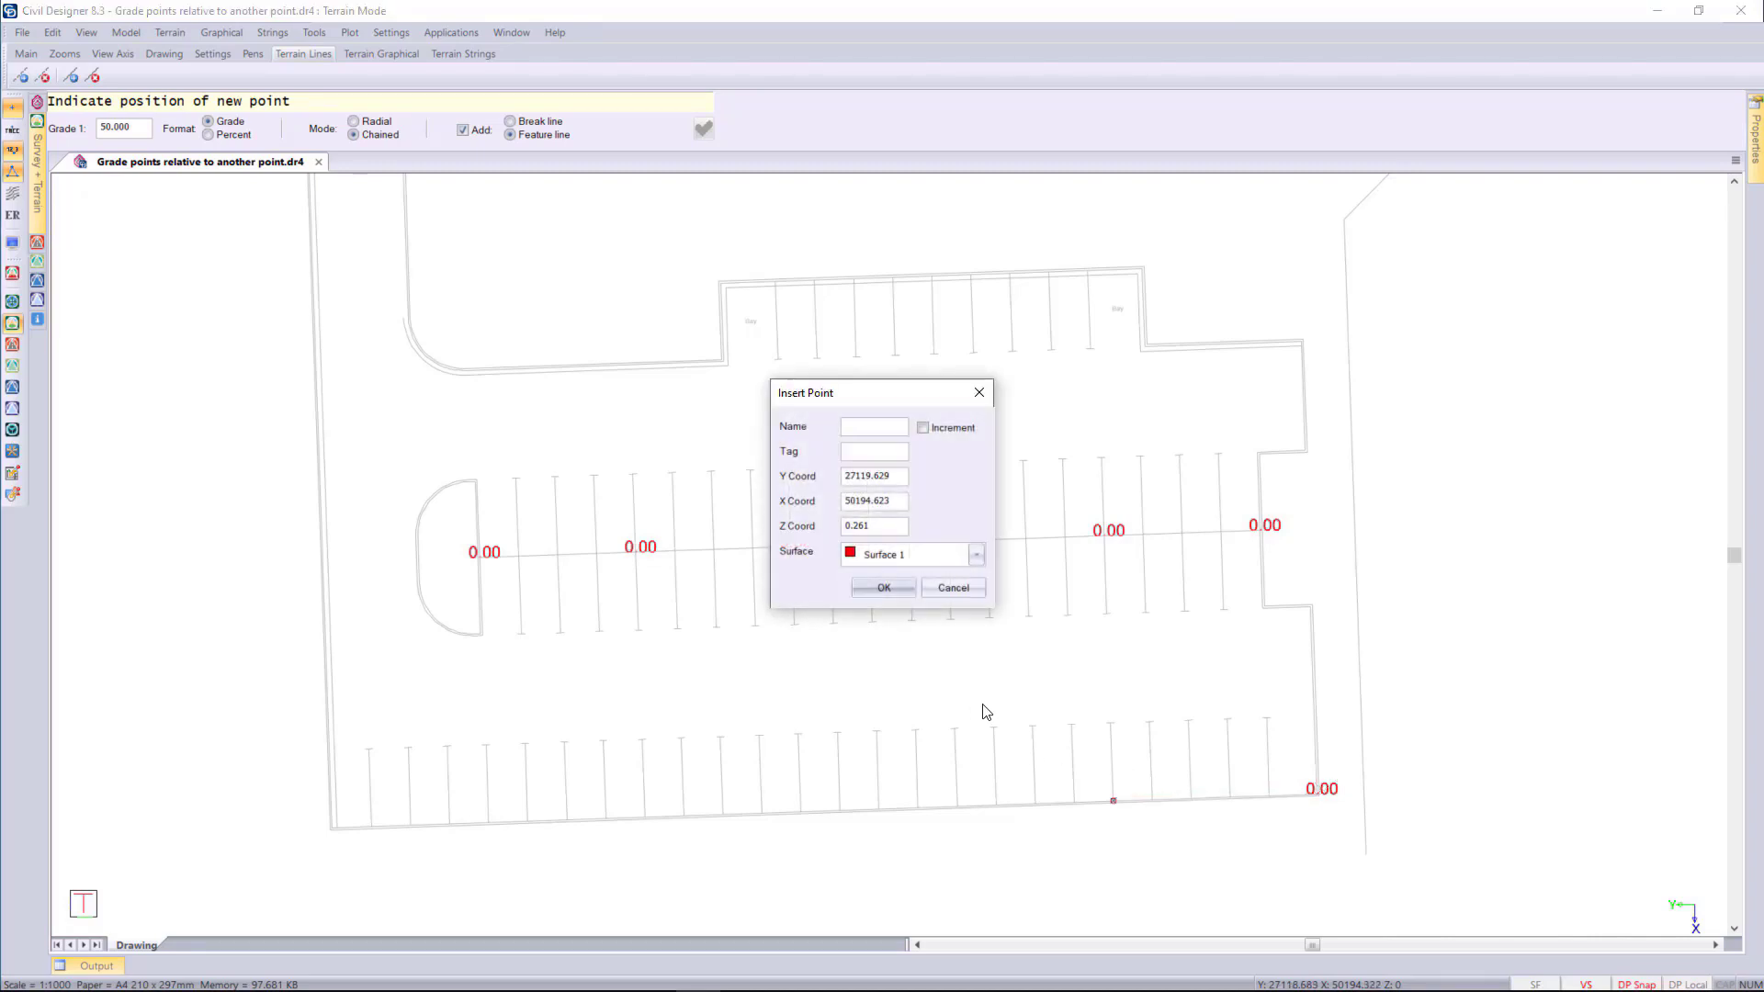
click(885, 588)
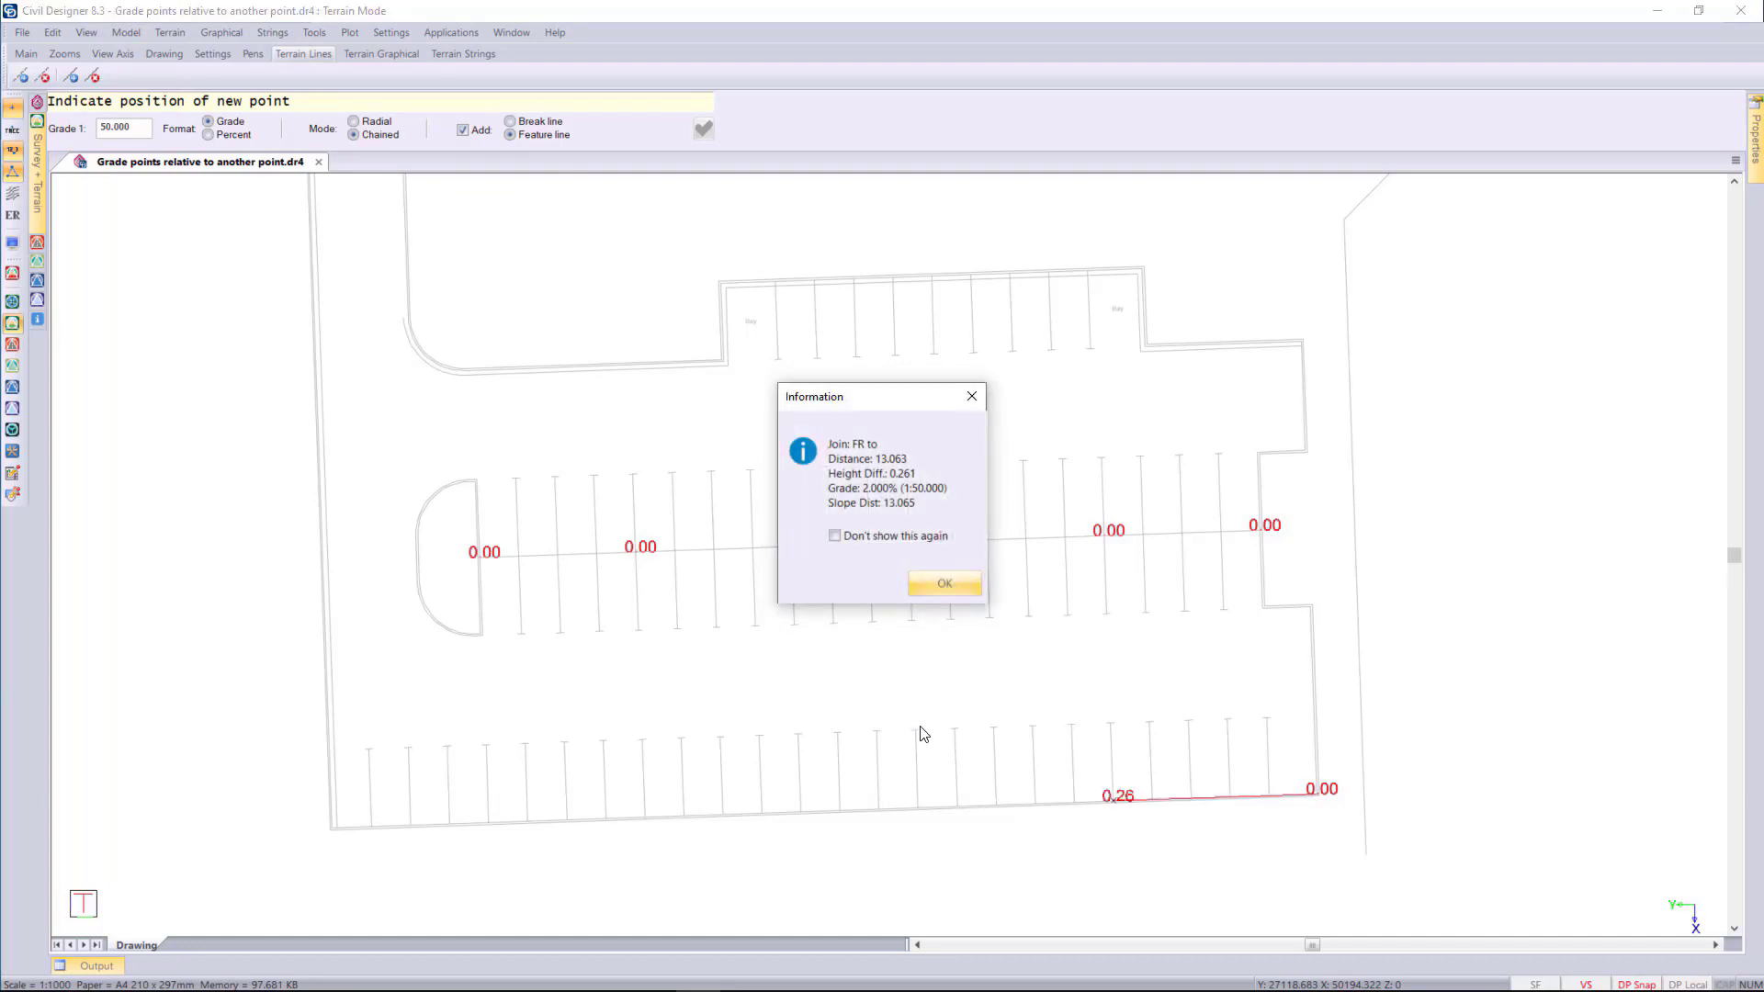
click(835, 535)
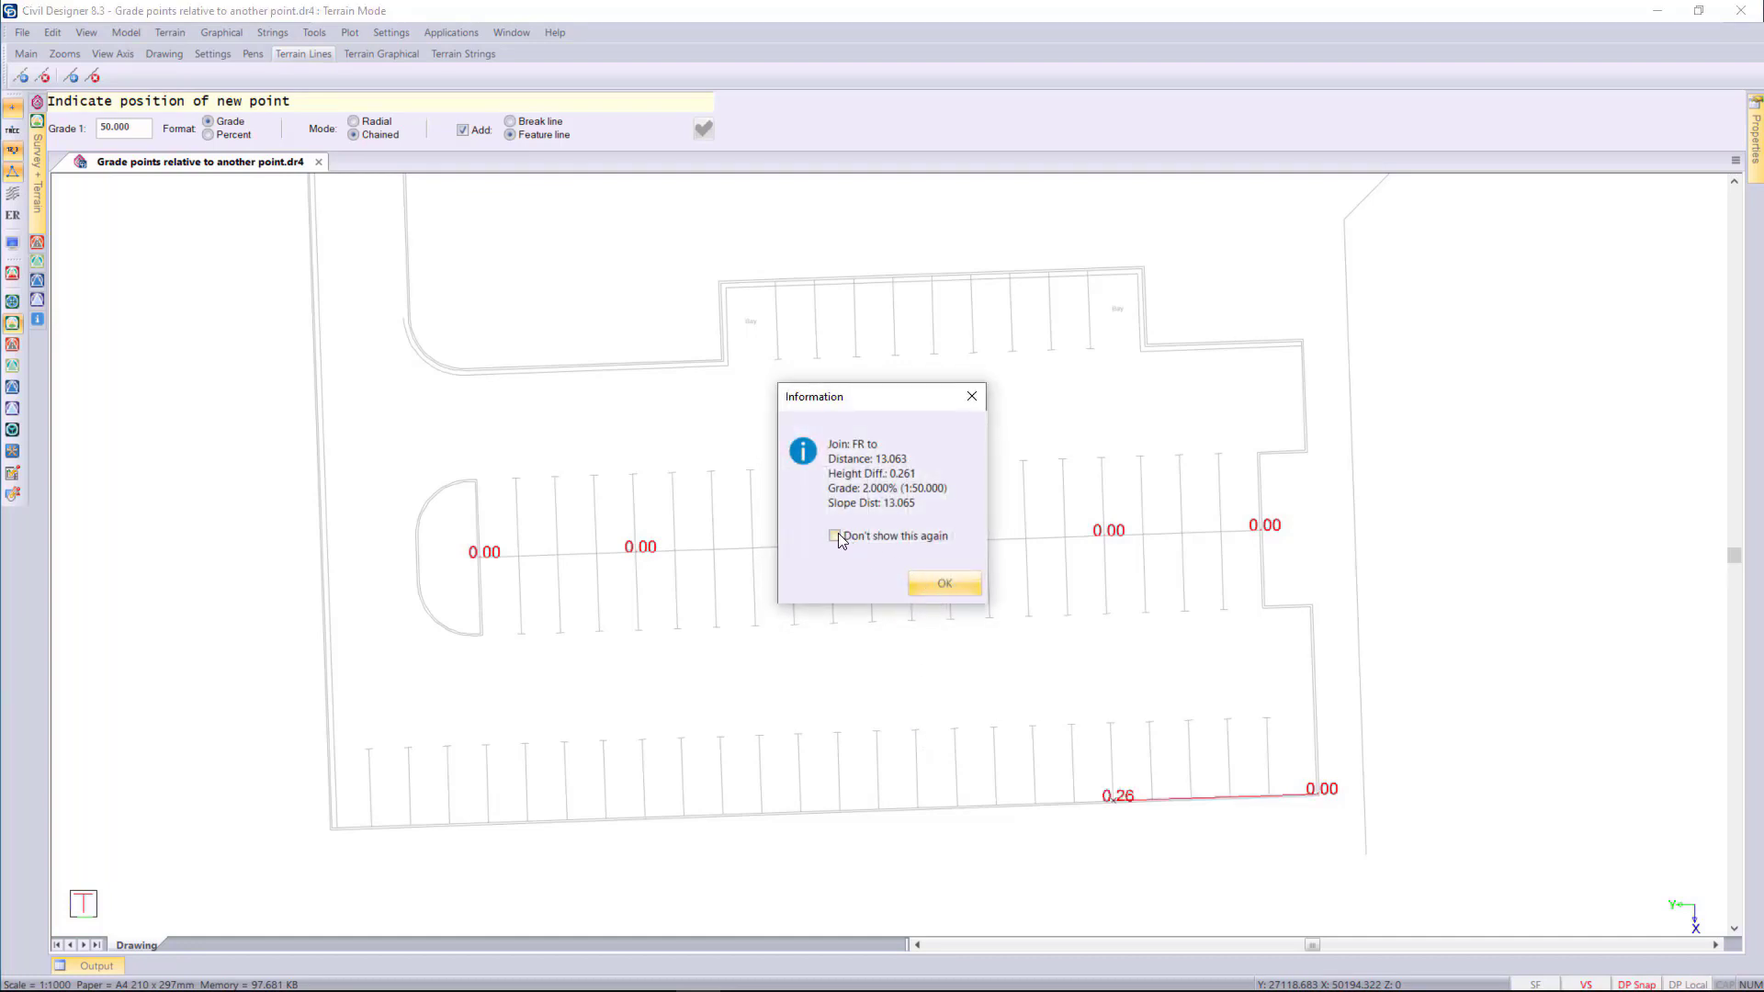
click(943, 582)
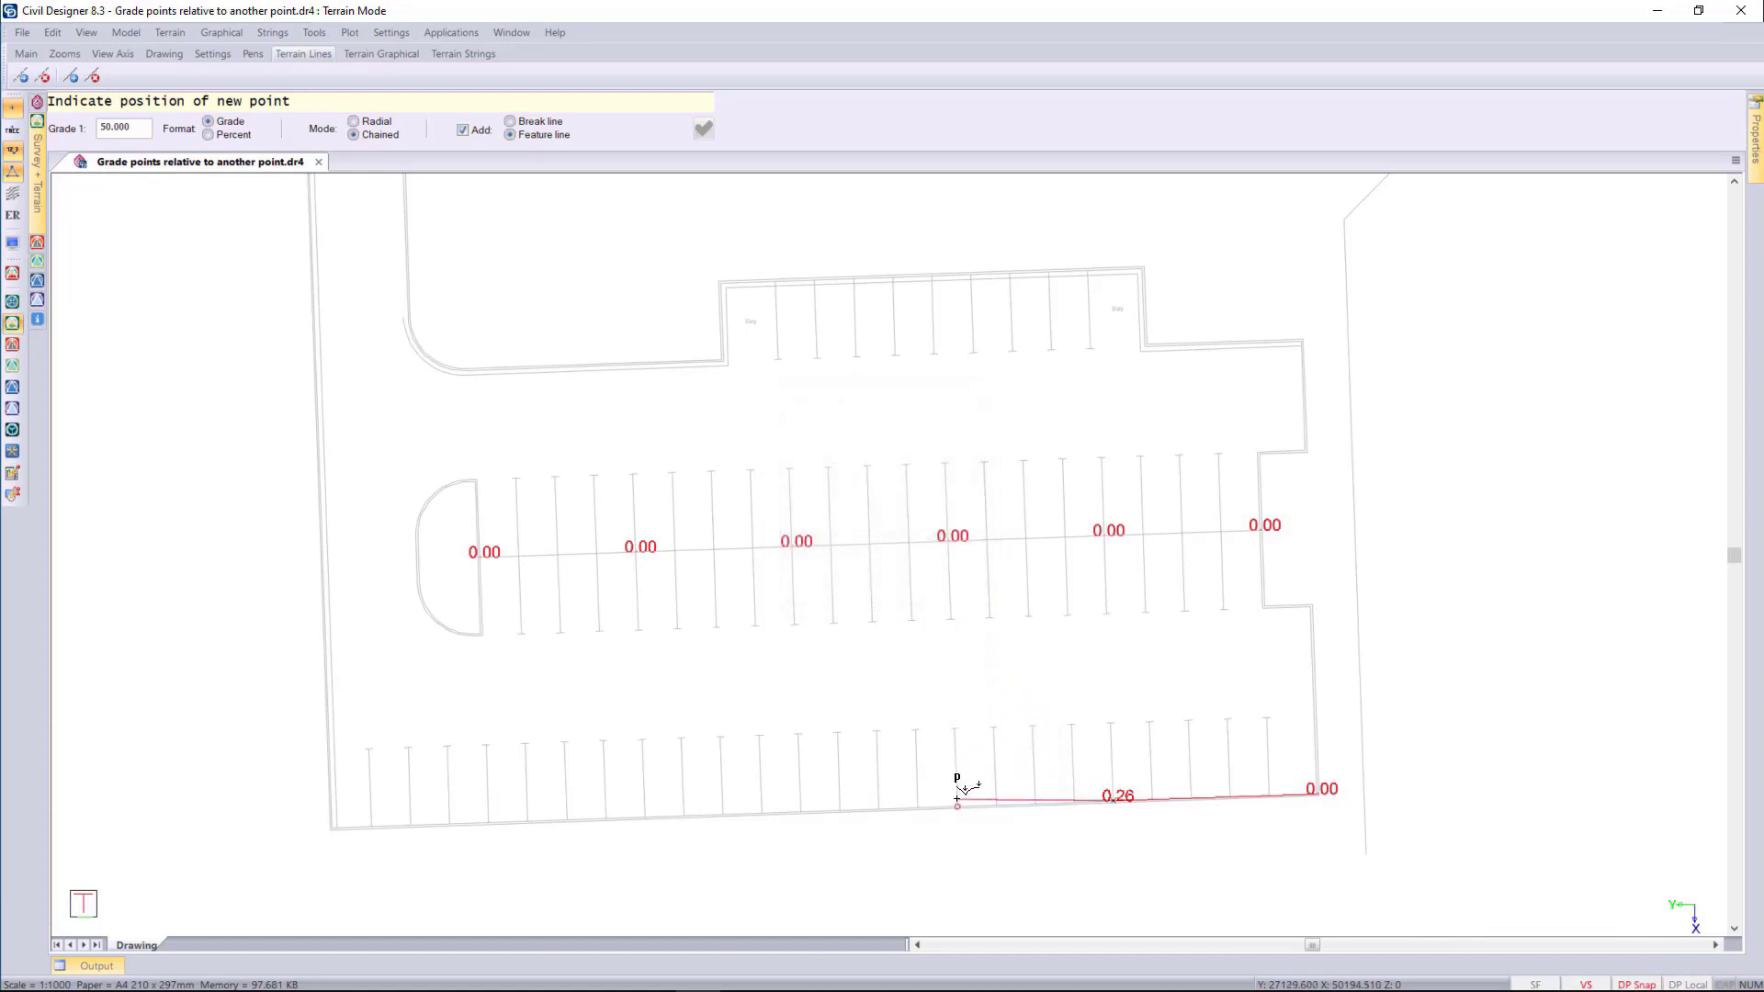
Chain five more 1:50 graded points along the lower parking edge to the lower-left corner, and end the command
click(957, 798)
click(881, 586)
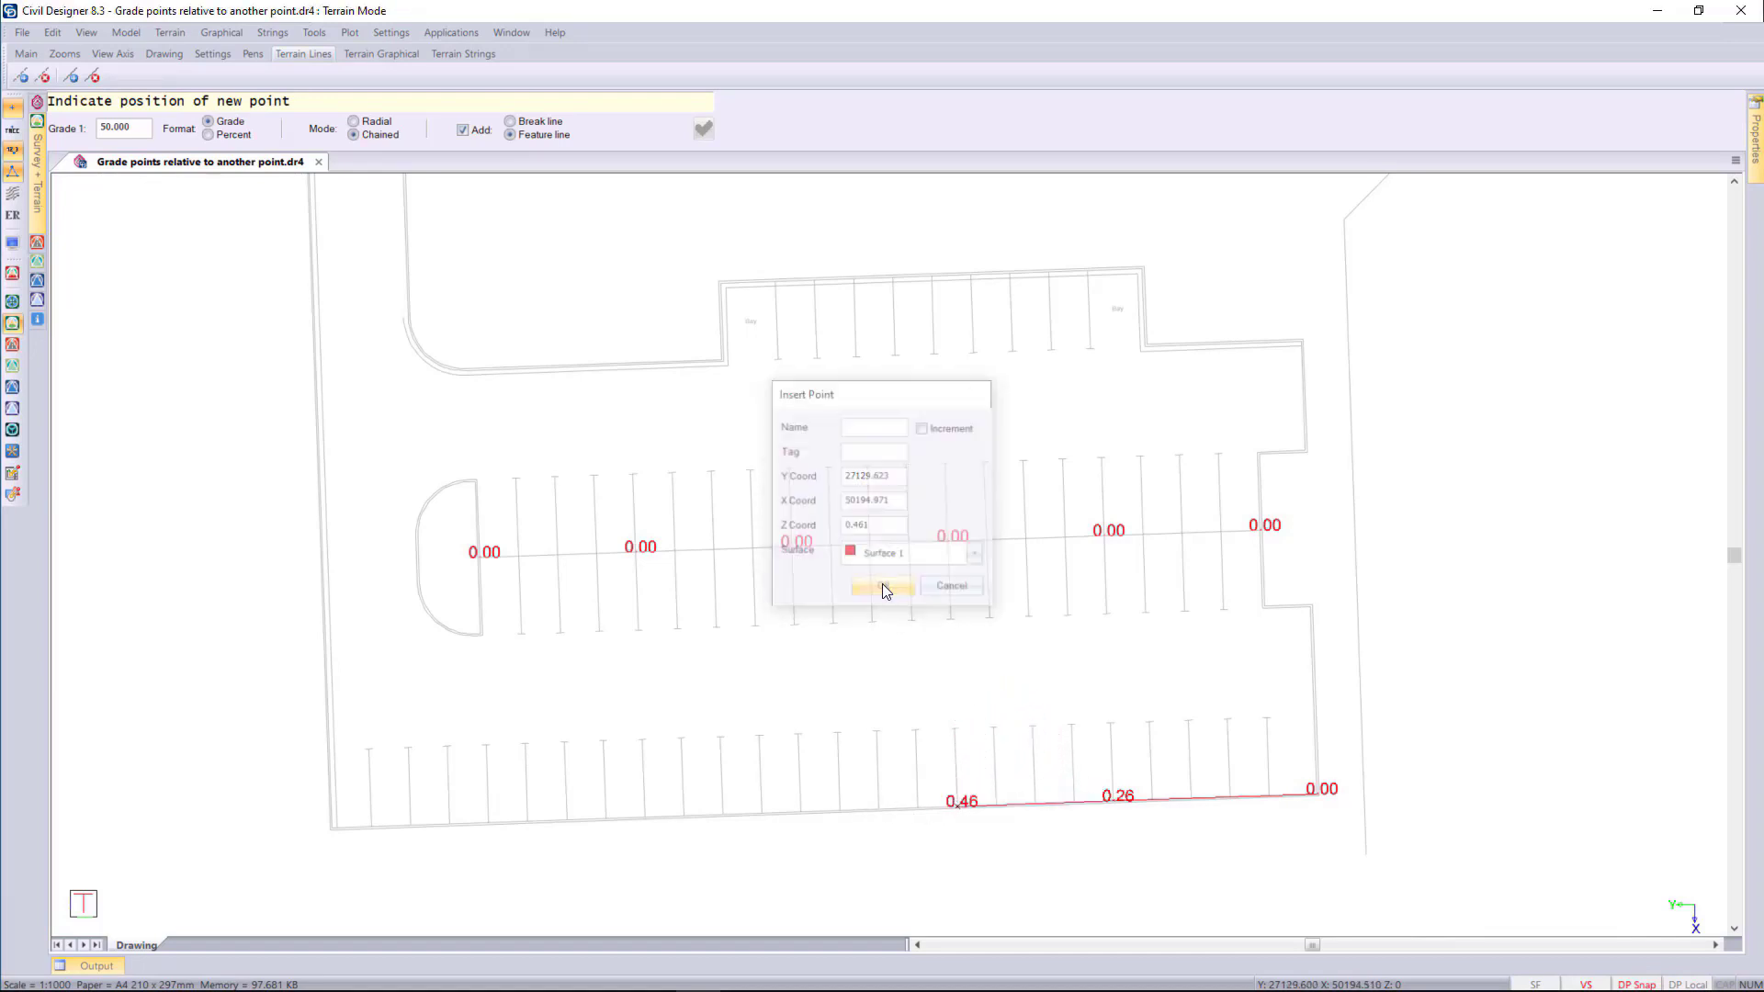
click(791, 798)
key(Return)
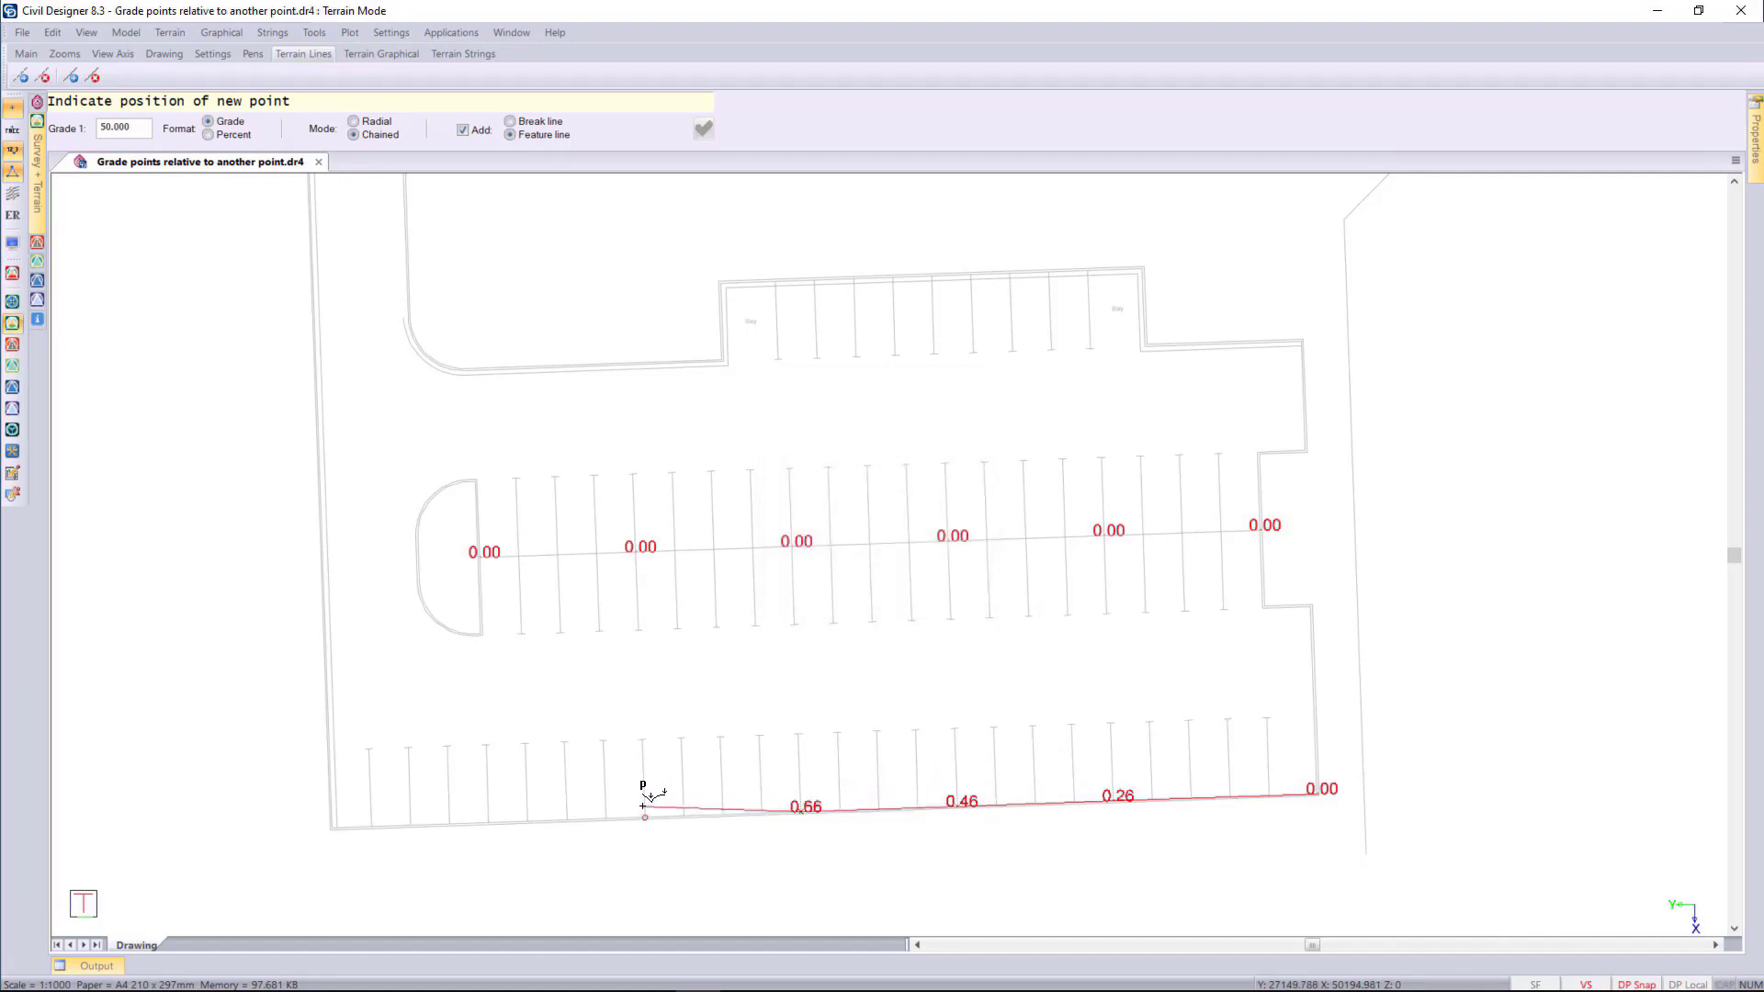
click(643, 805)
key(Return)
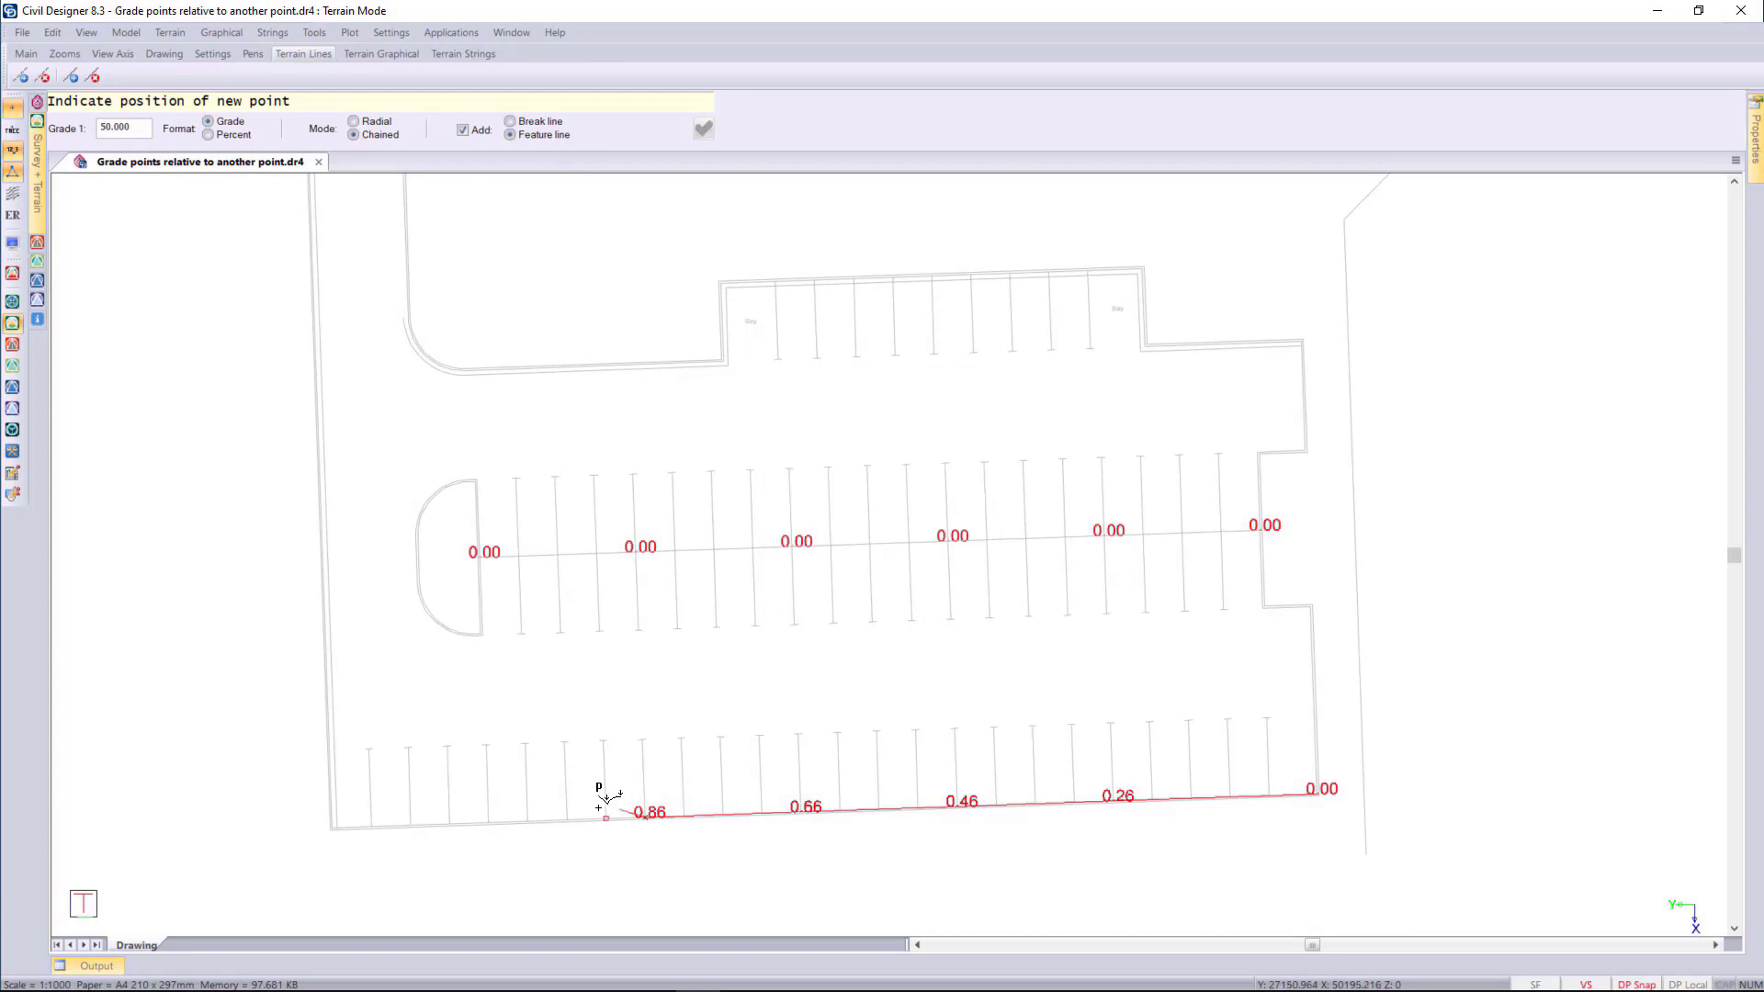
click(502, 814)
key(Return)
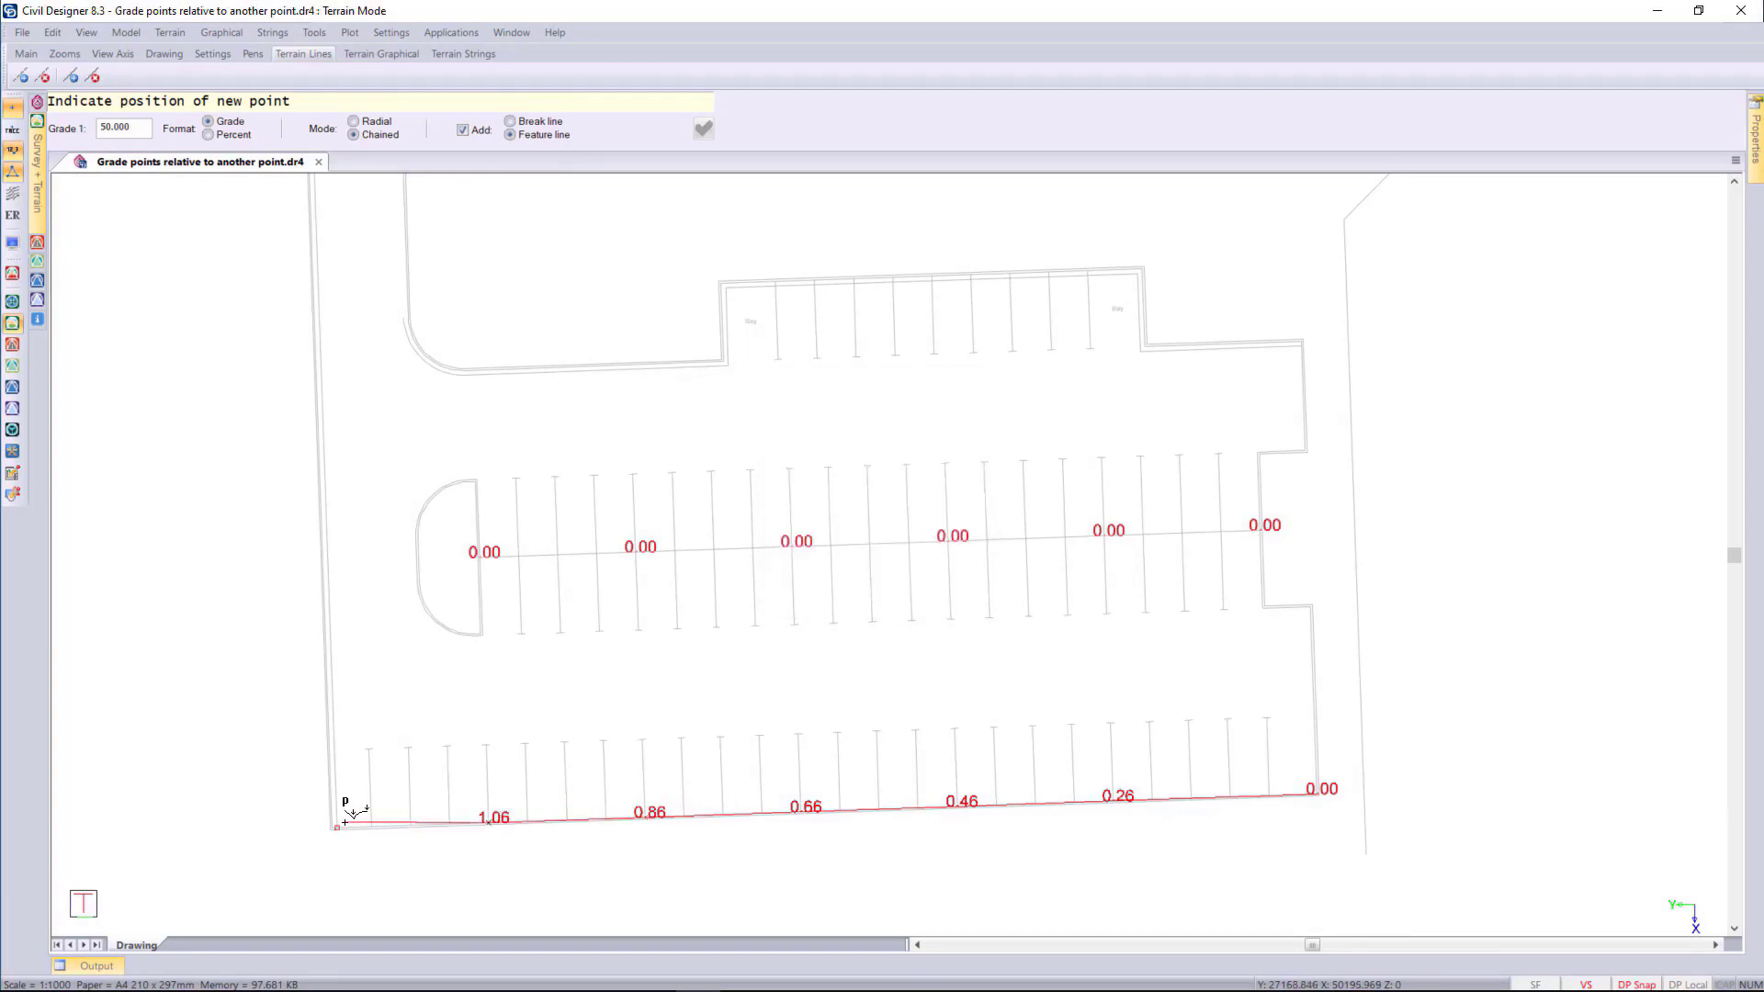
click(354, 813)
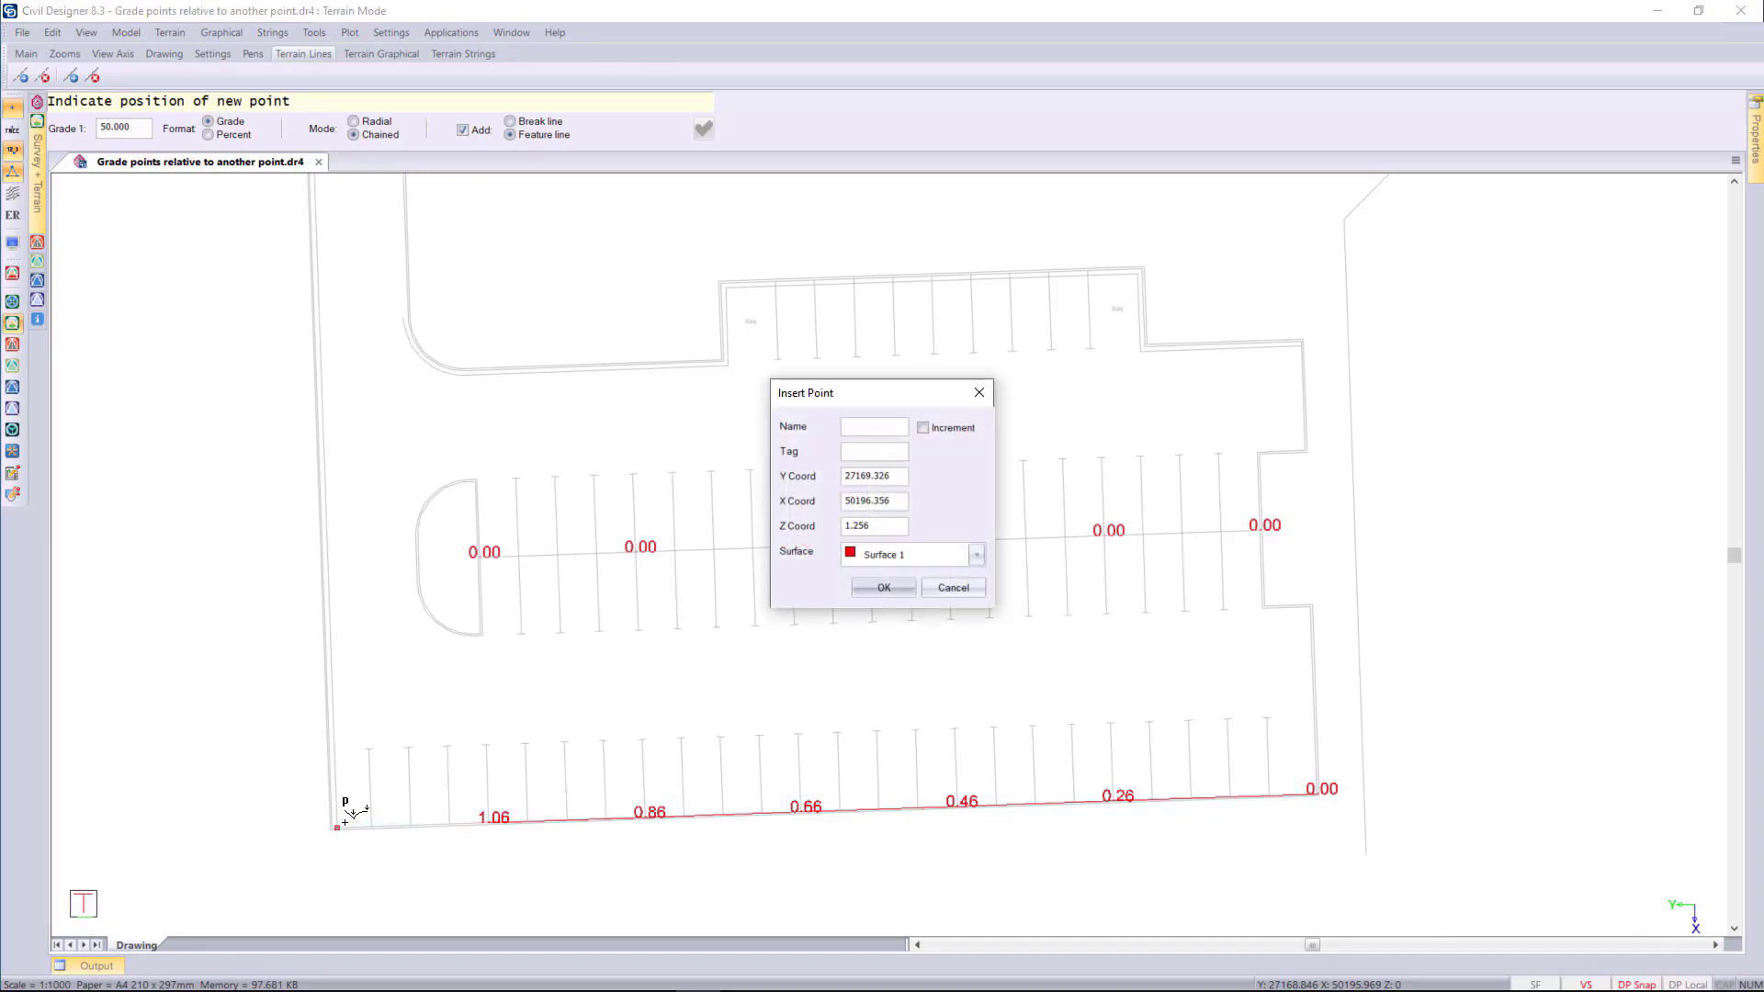
key(Return)
key(Escape)
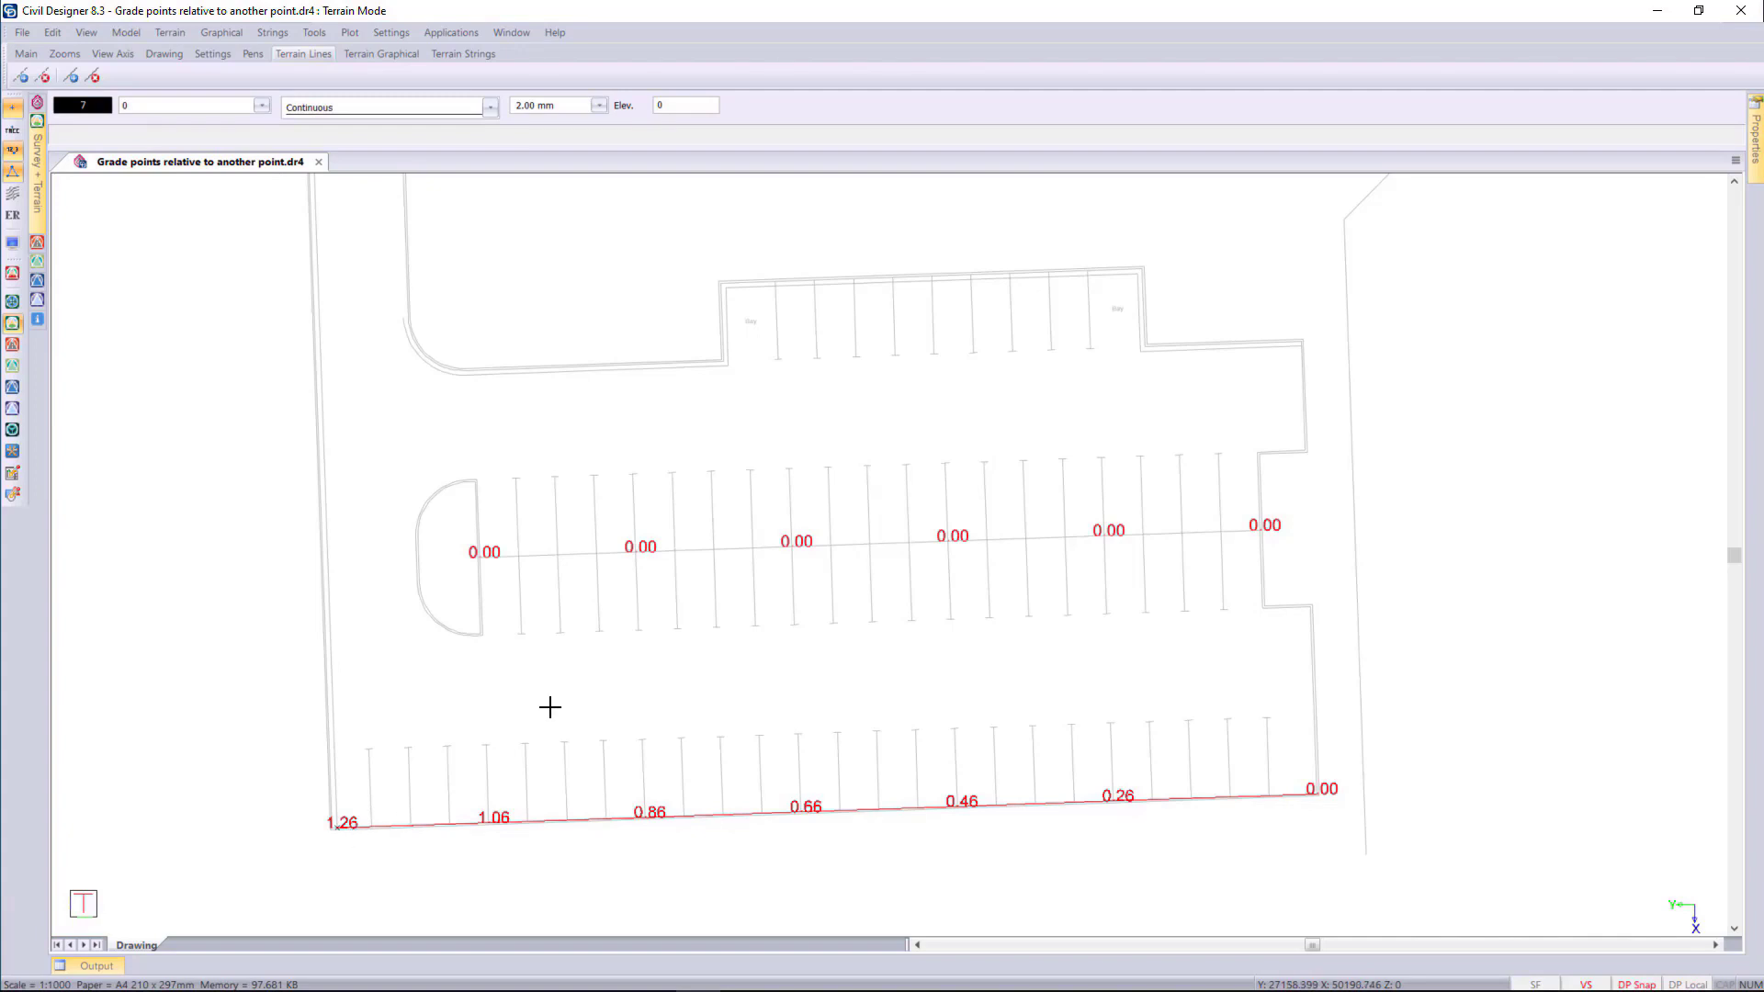
Set up new graded points in radial mode with grade 1:20 and no connecting line added
click(222, 32)
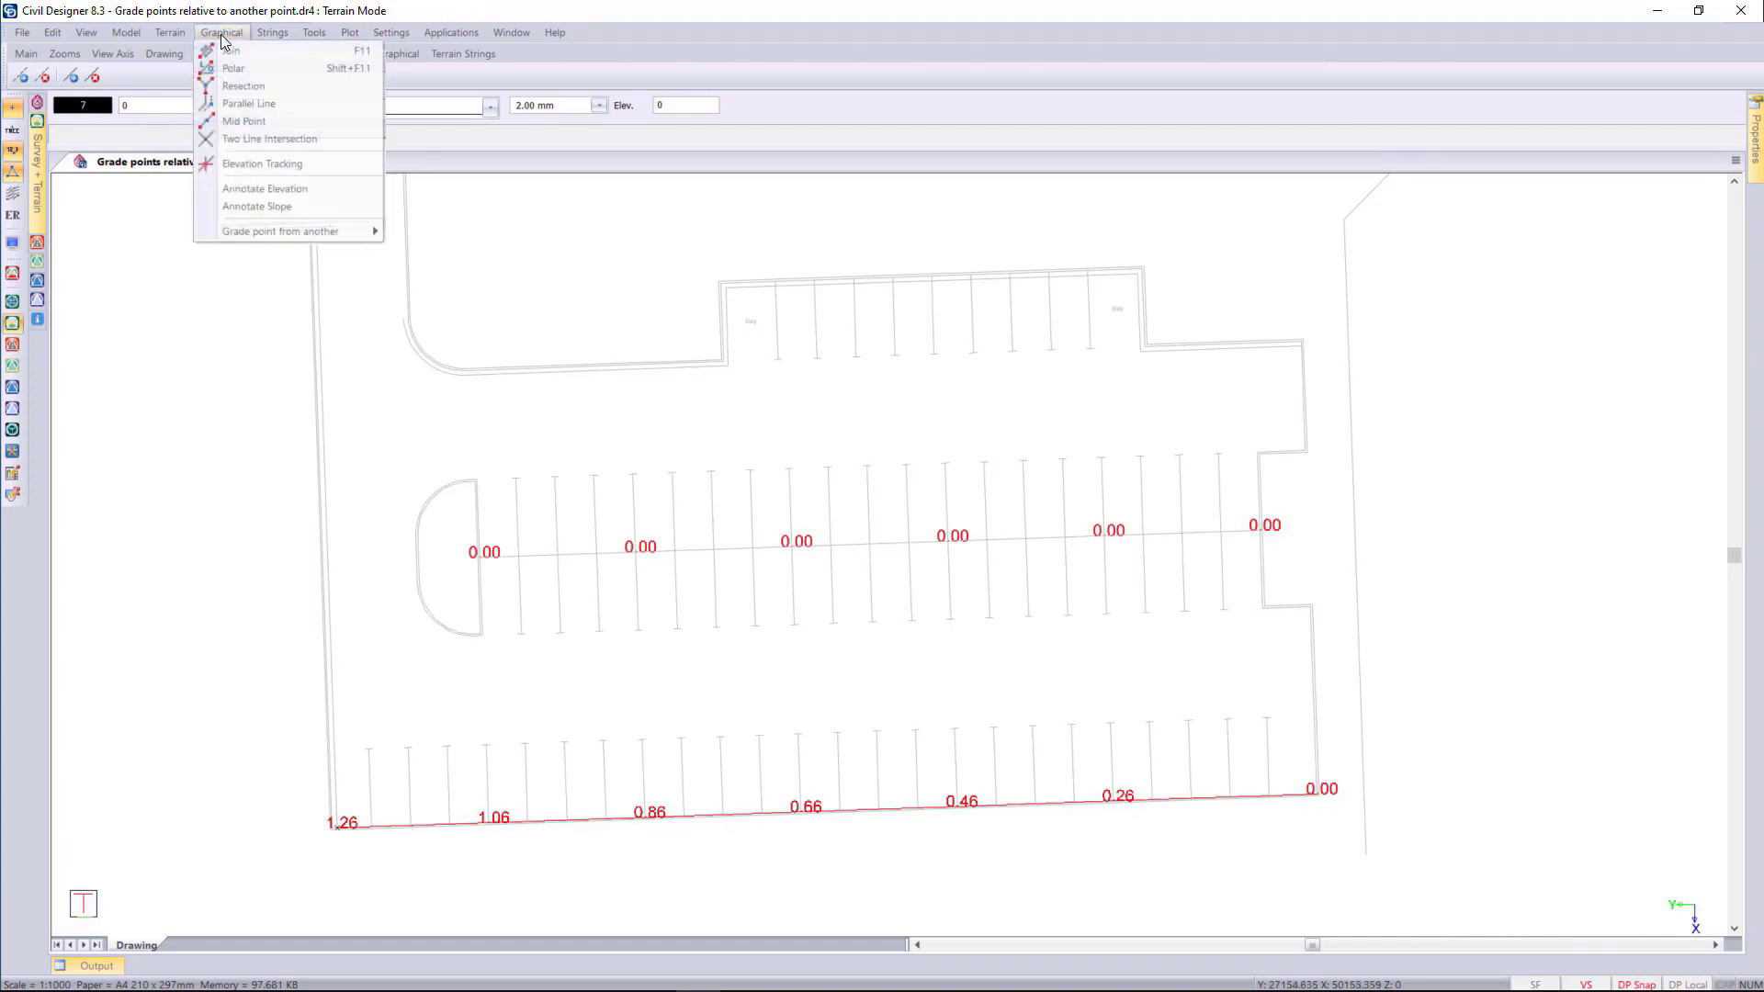
mouse_move(322, 230)
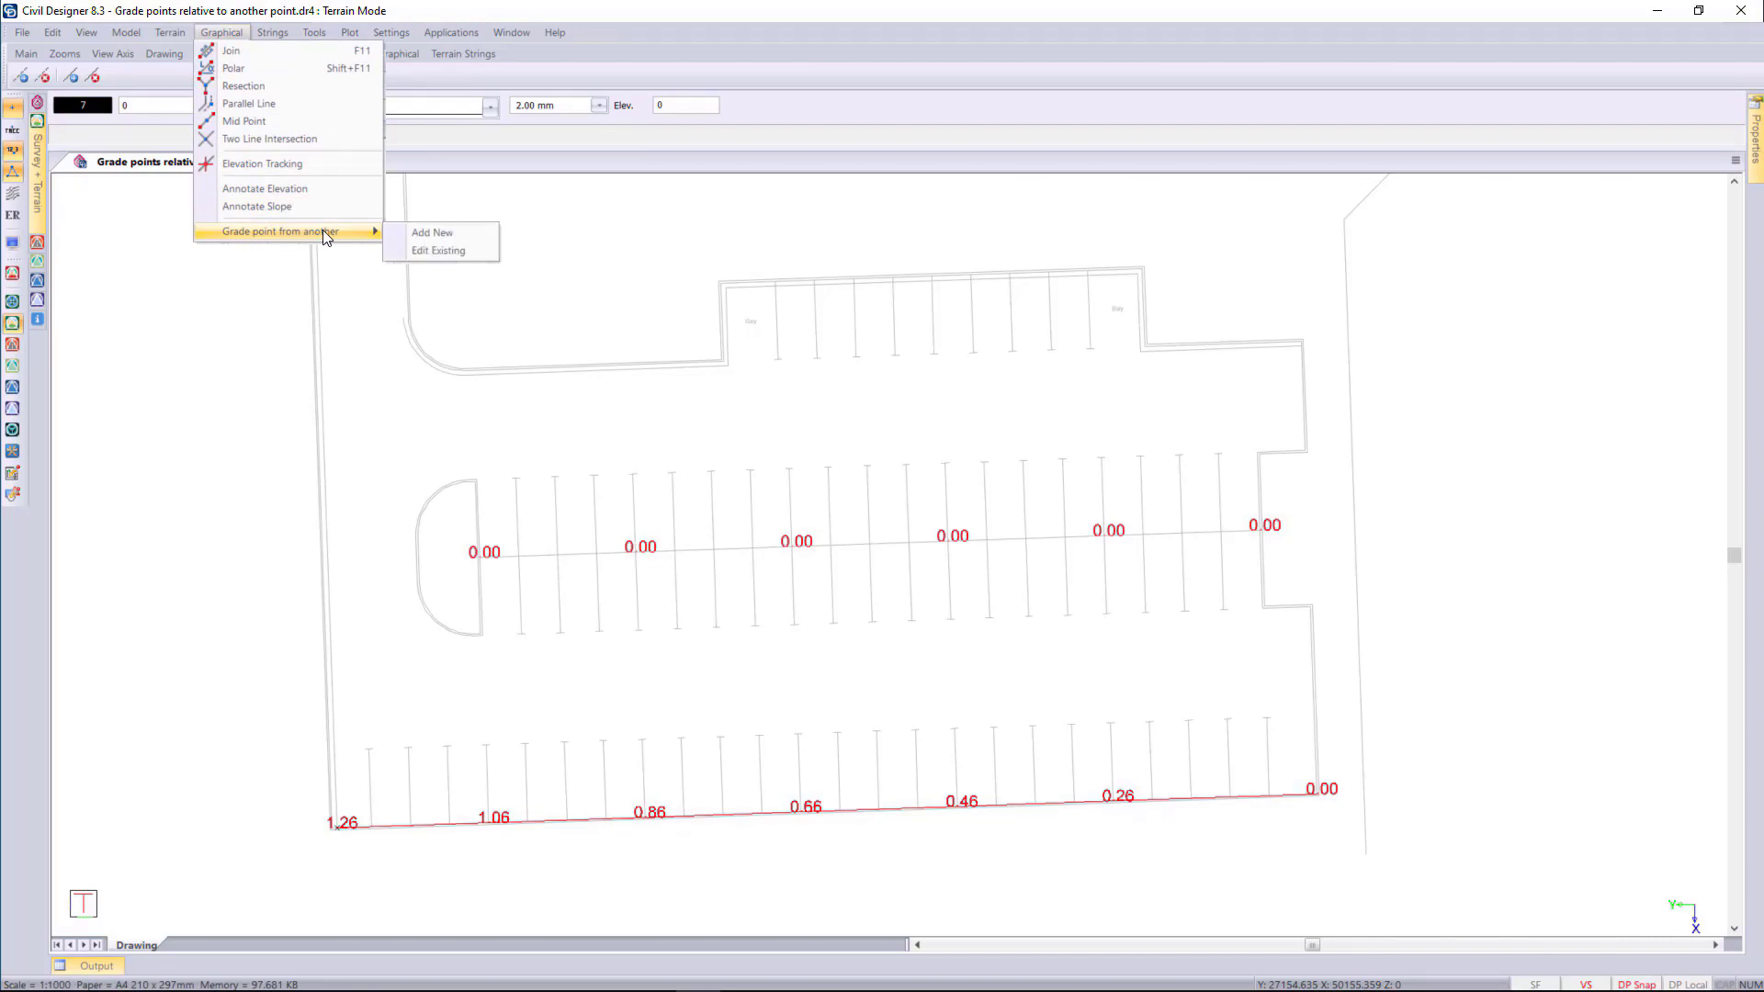
click(432, 234)
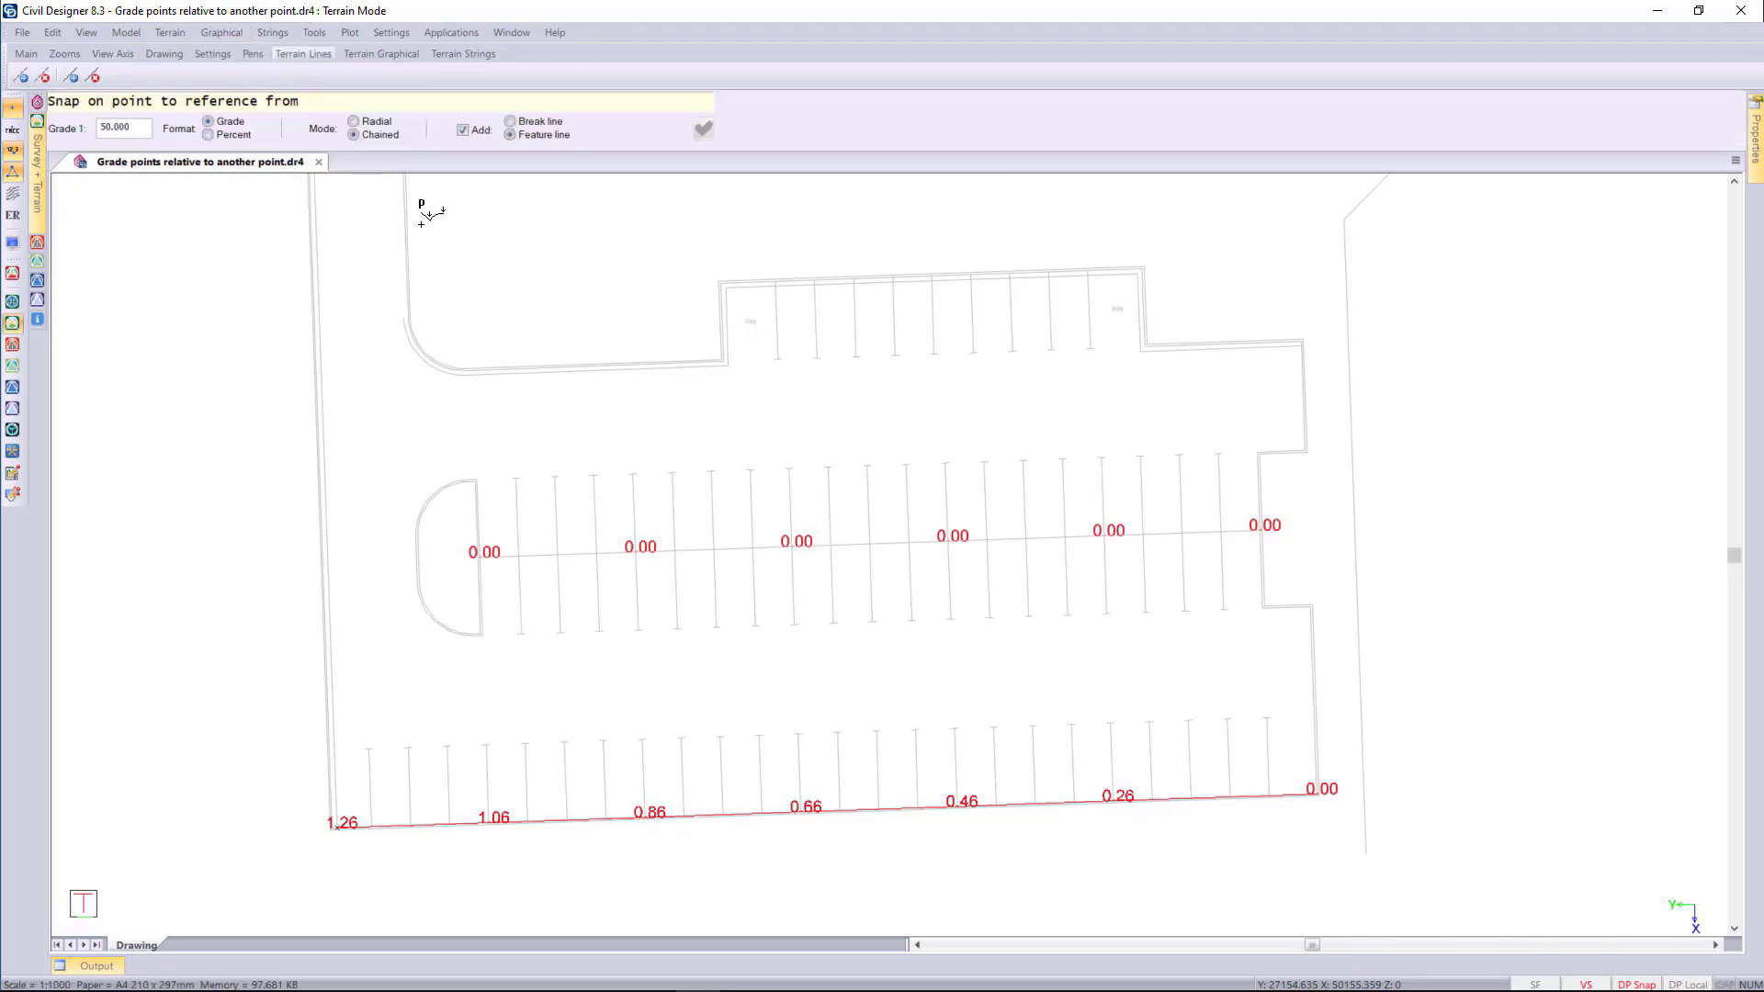
click(358, 123)
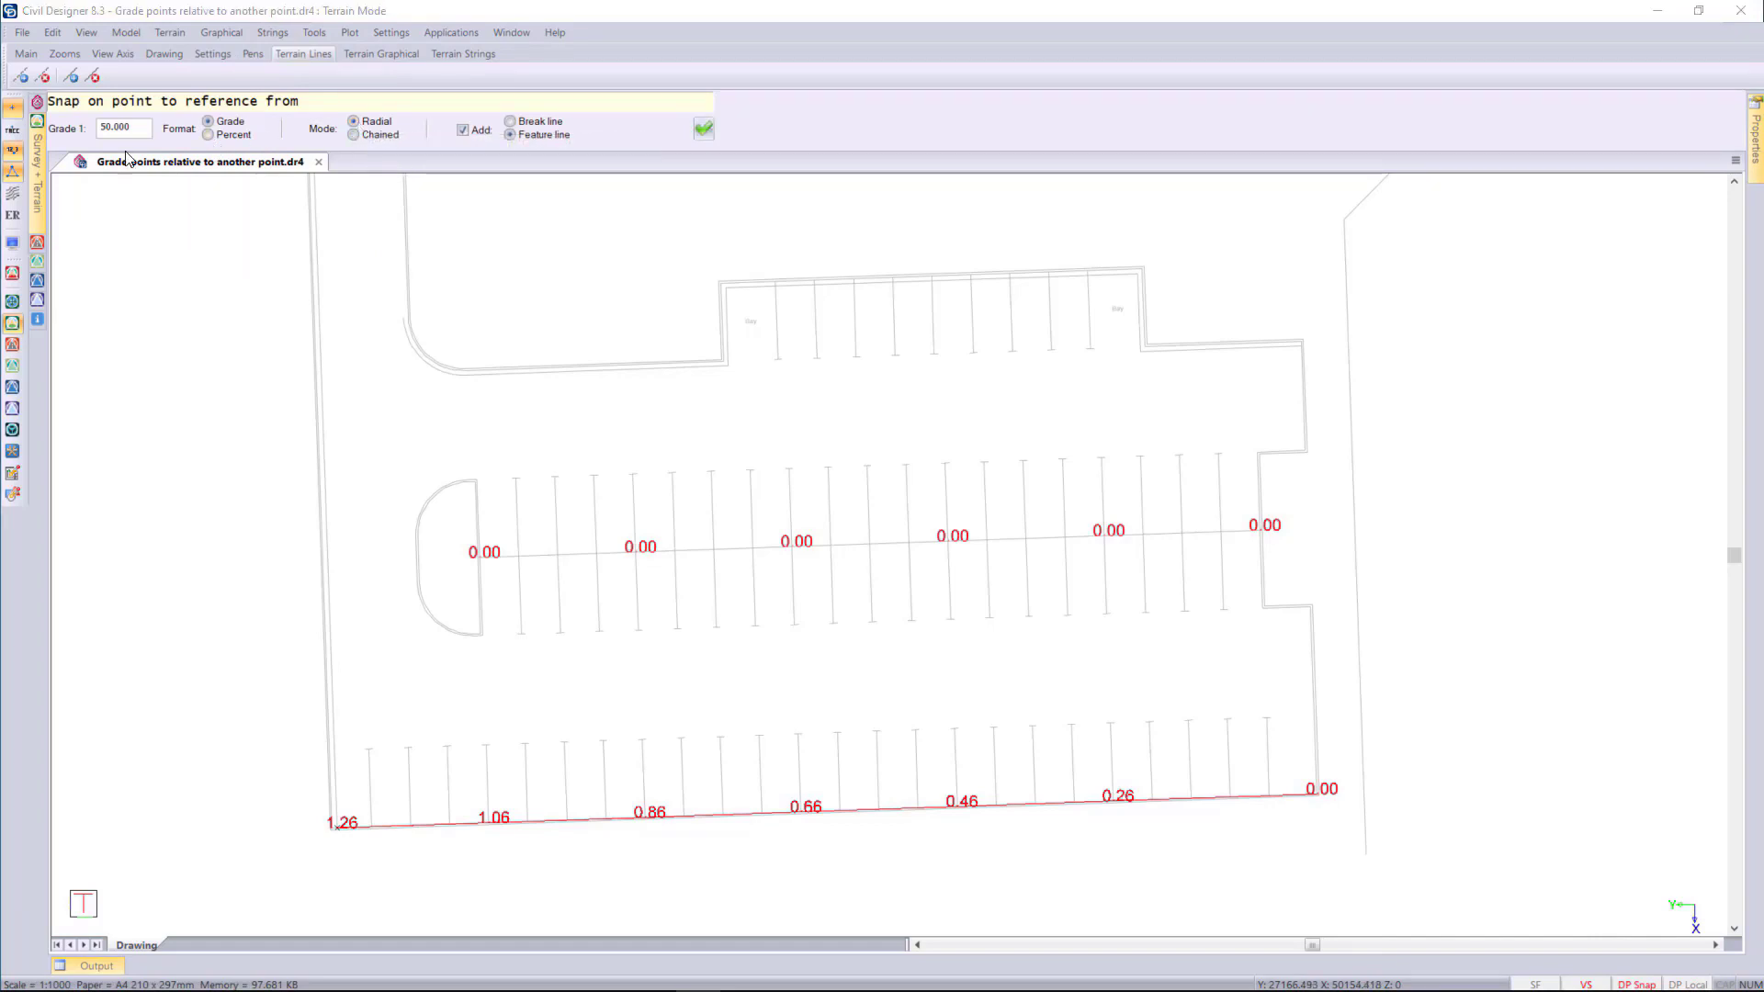
drag(139, 124, 69, 147)
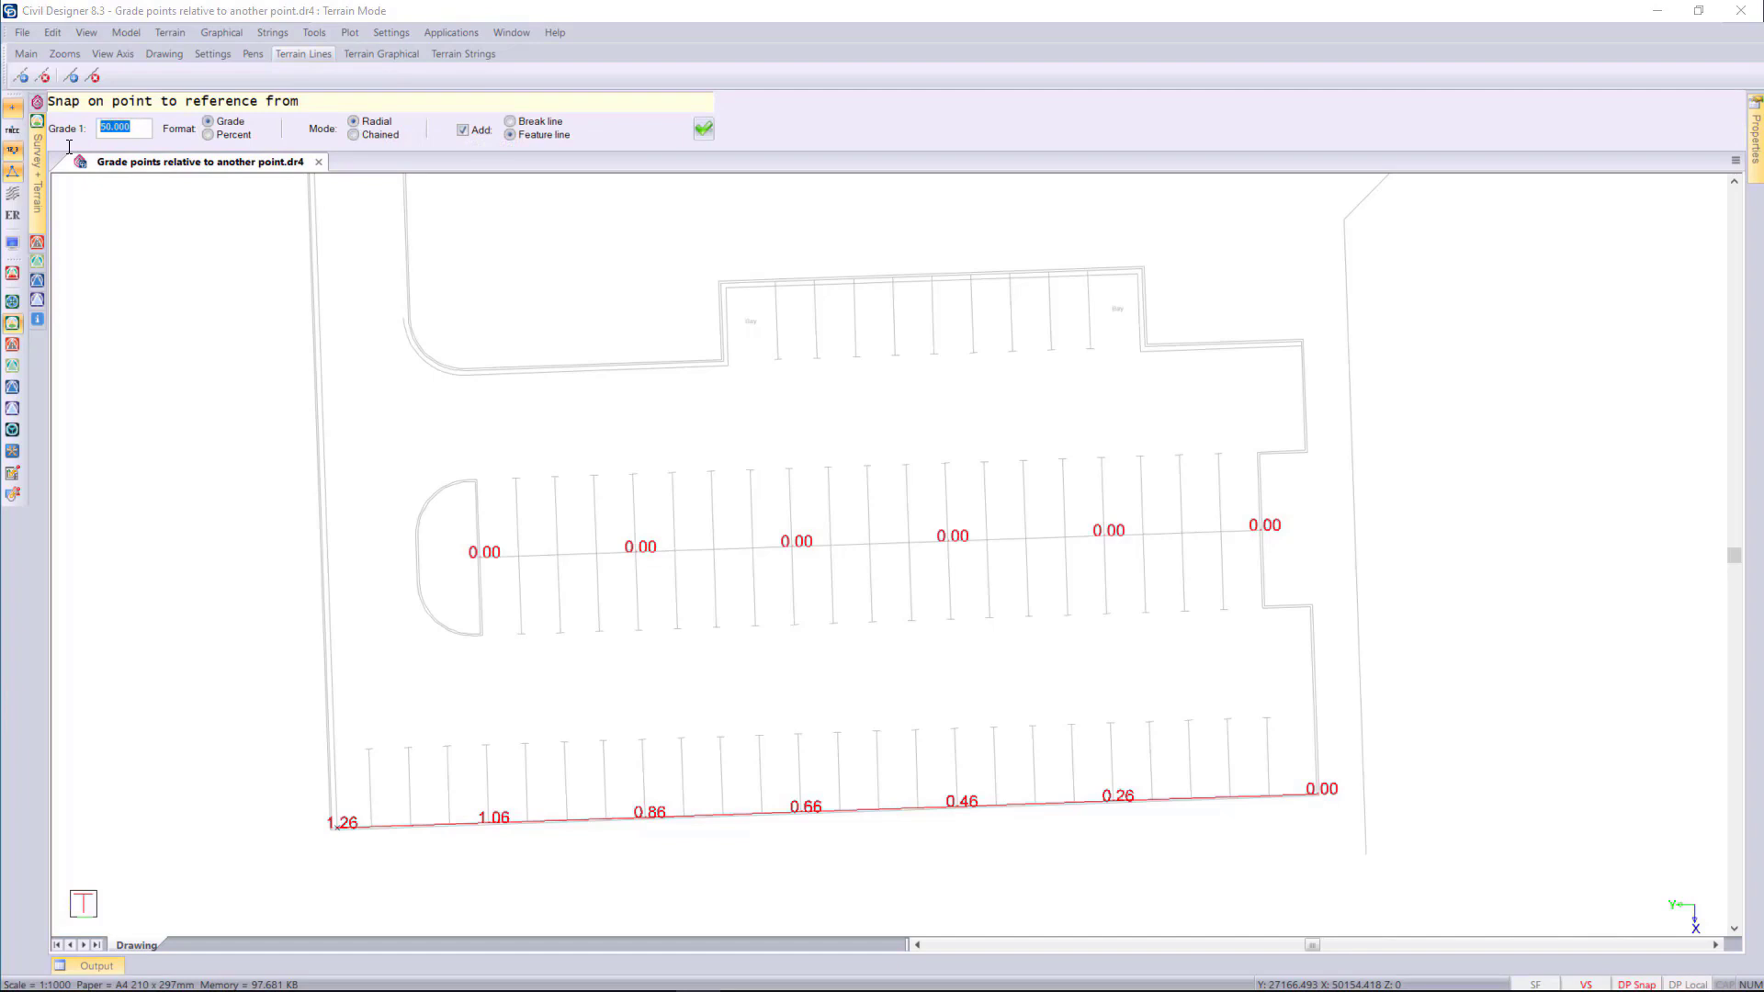
text(20)
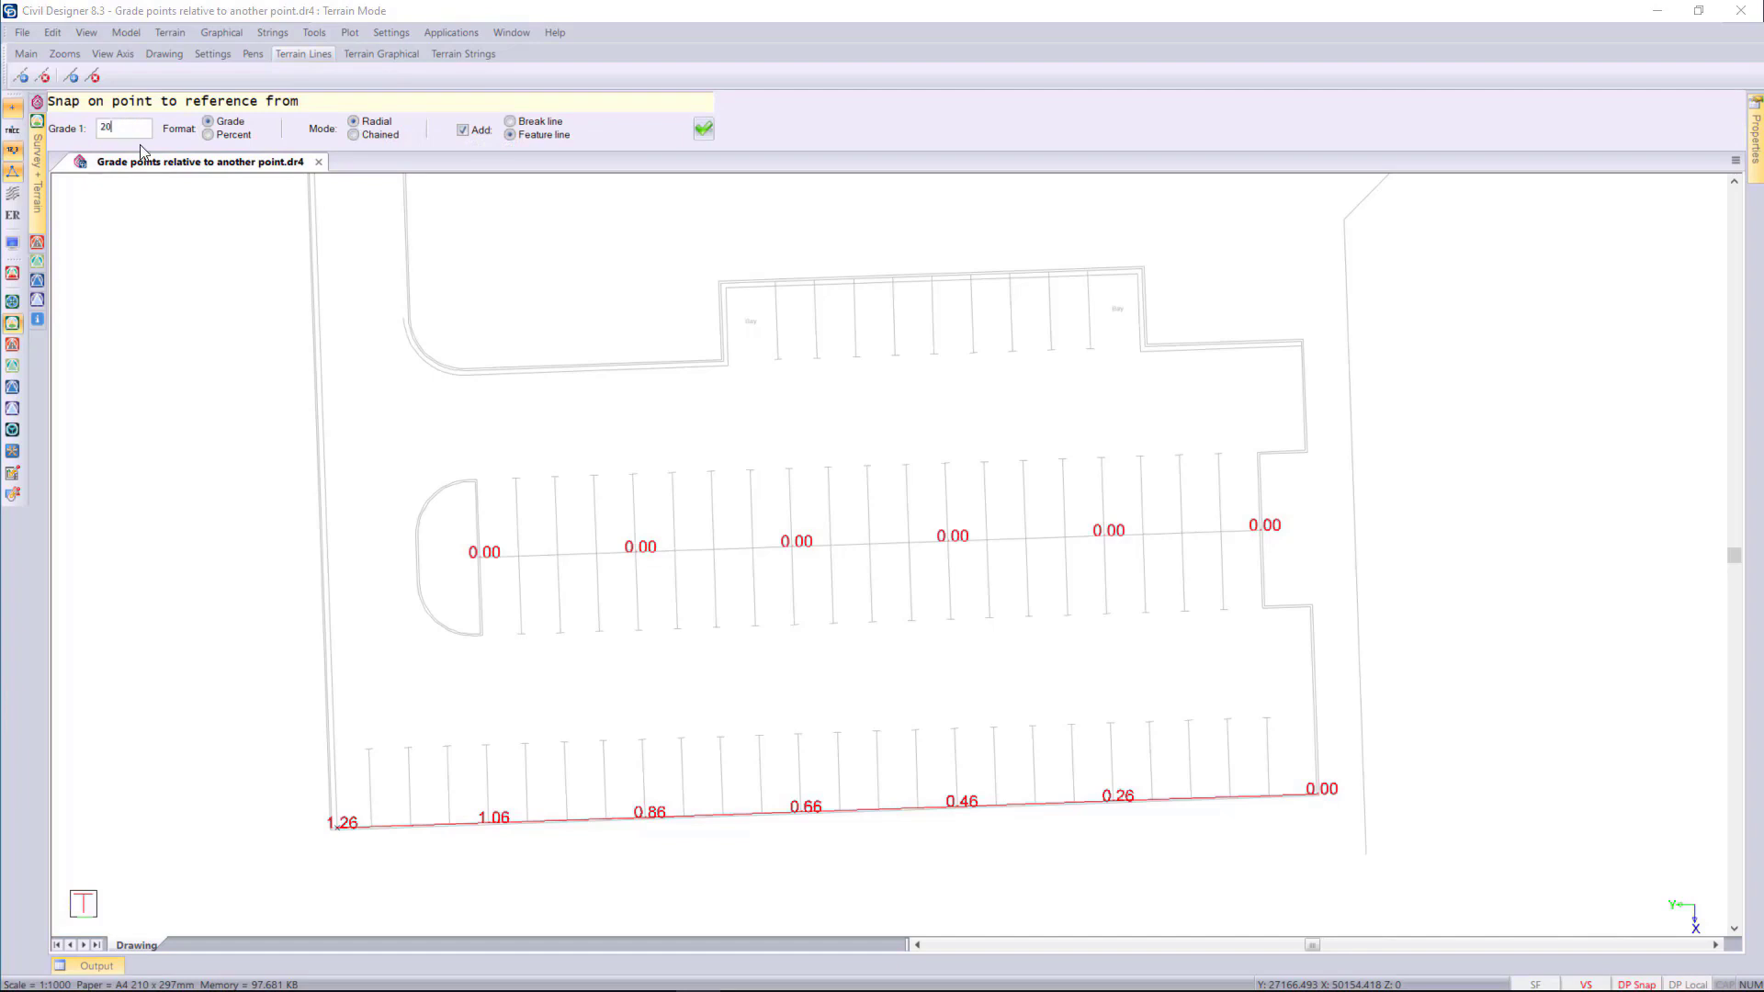
click(463, 131)
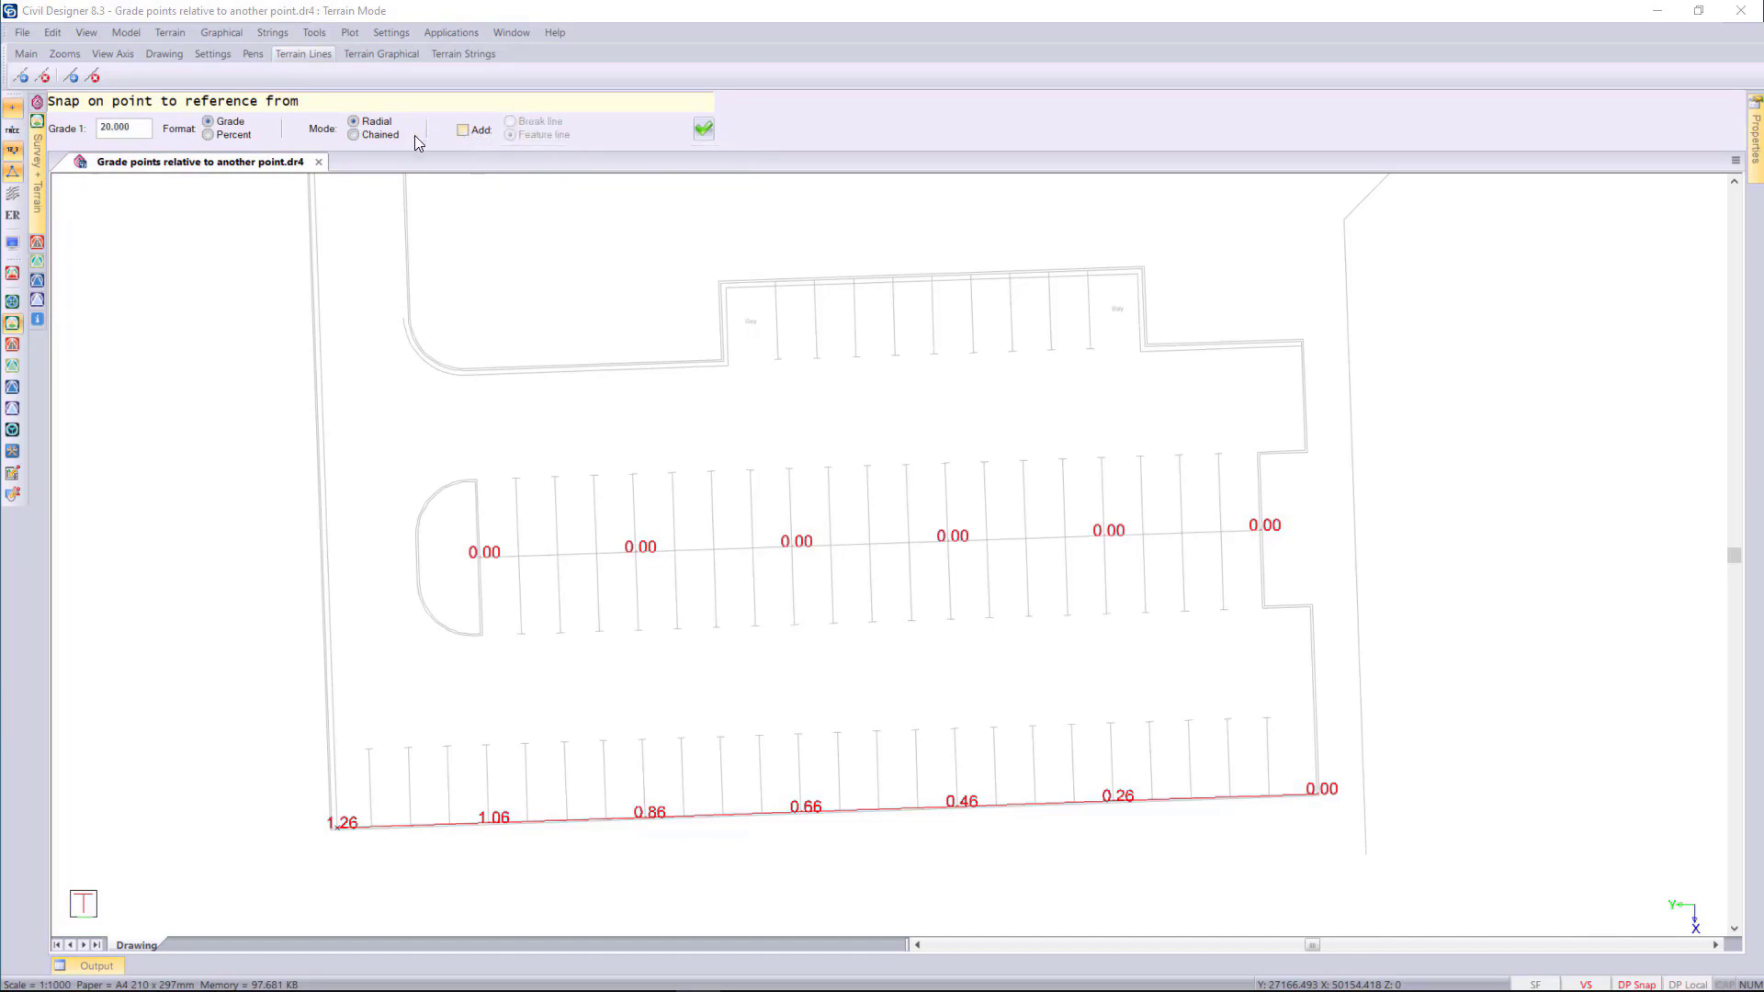
click(703, 130)
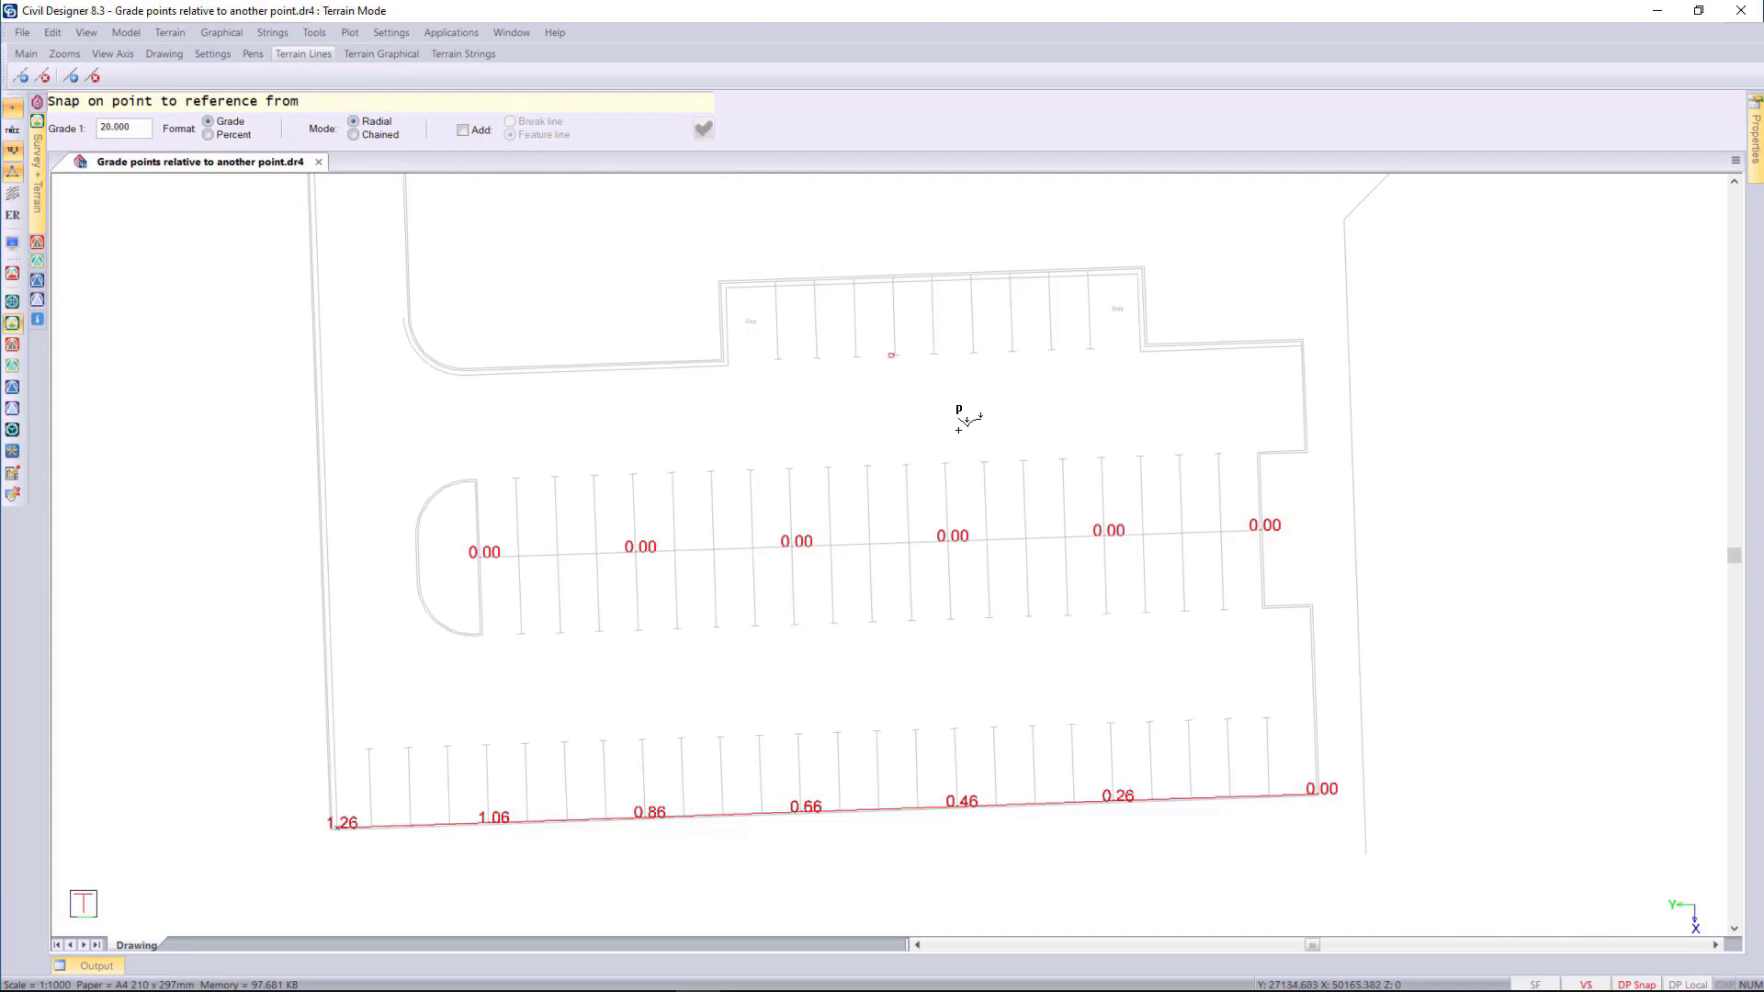
Add a radially graded Surface 1 point at the car park's upper-right corner, referenced from the lower-right corner point
click(1321, 780)
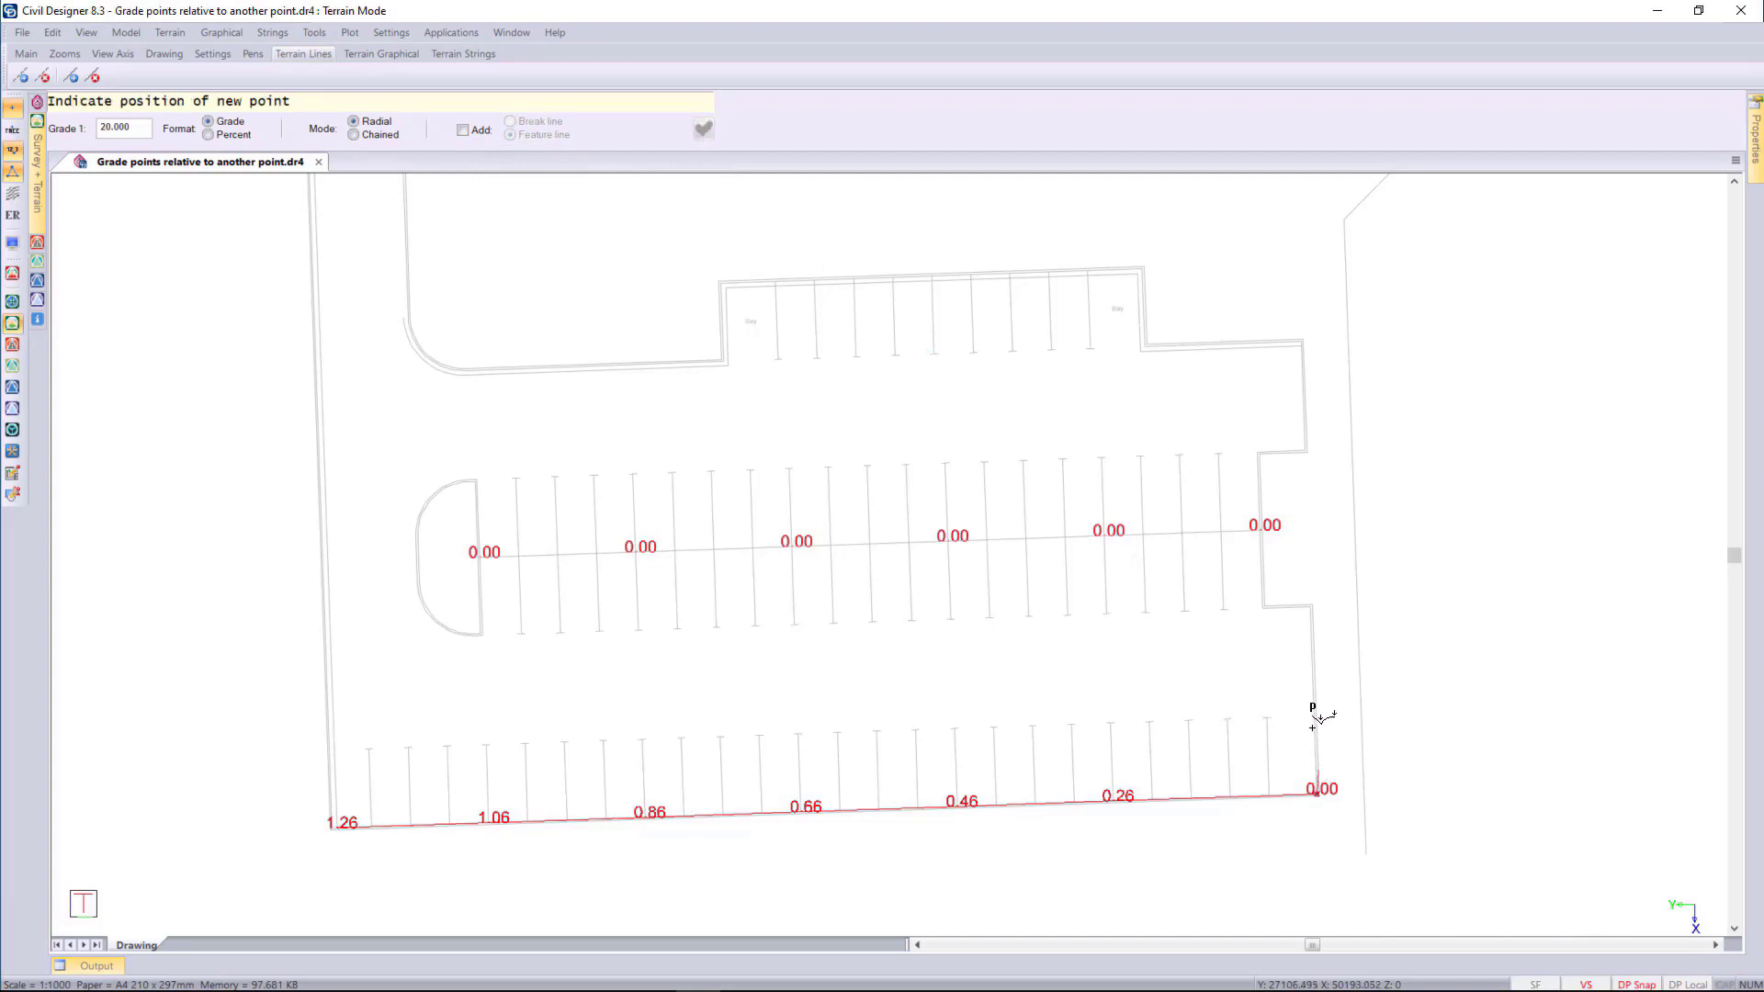
click(1309, 352)
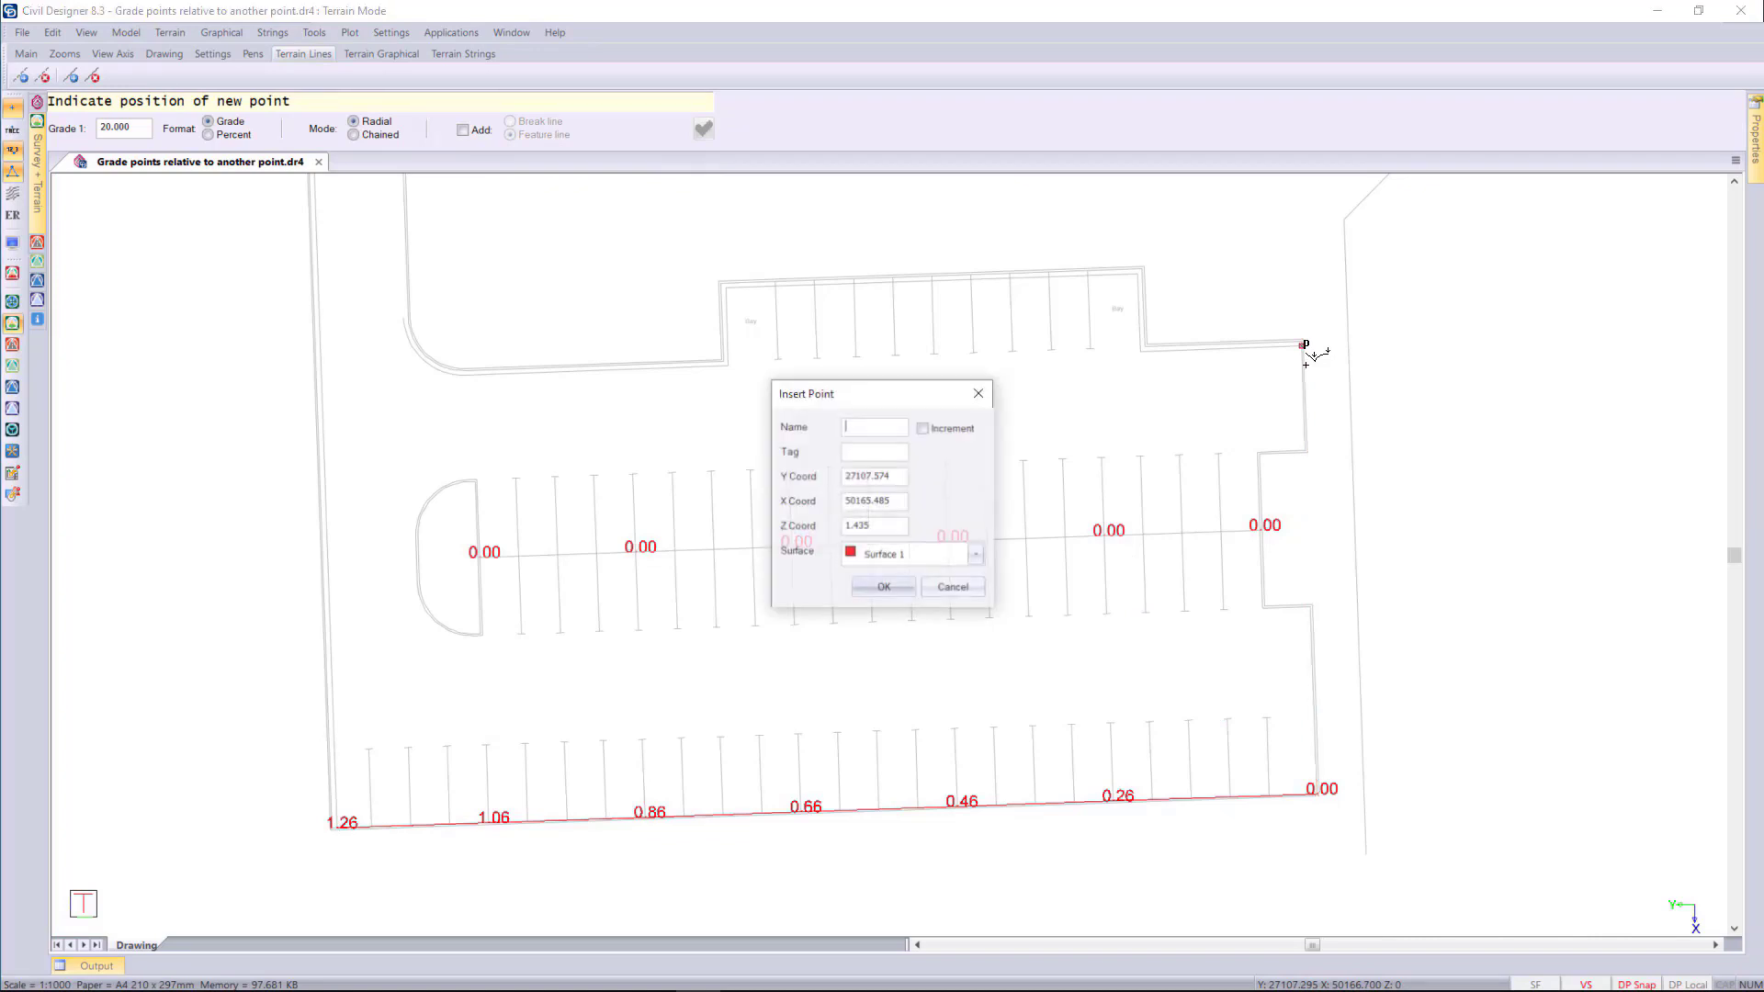
click(900, 588)
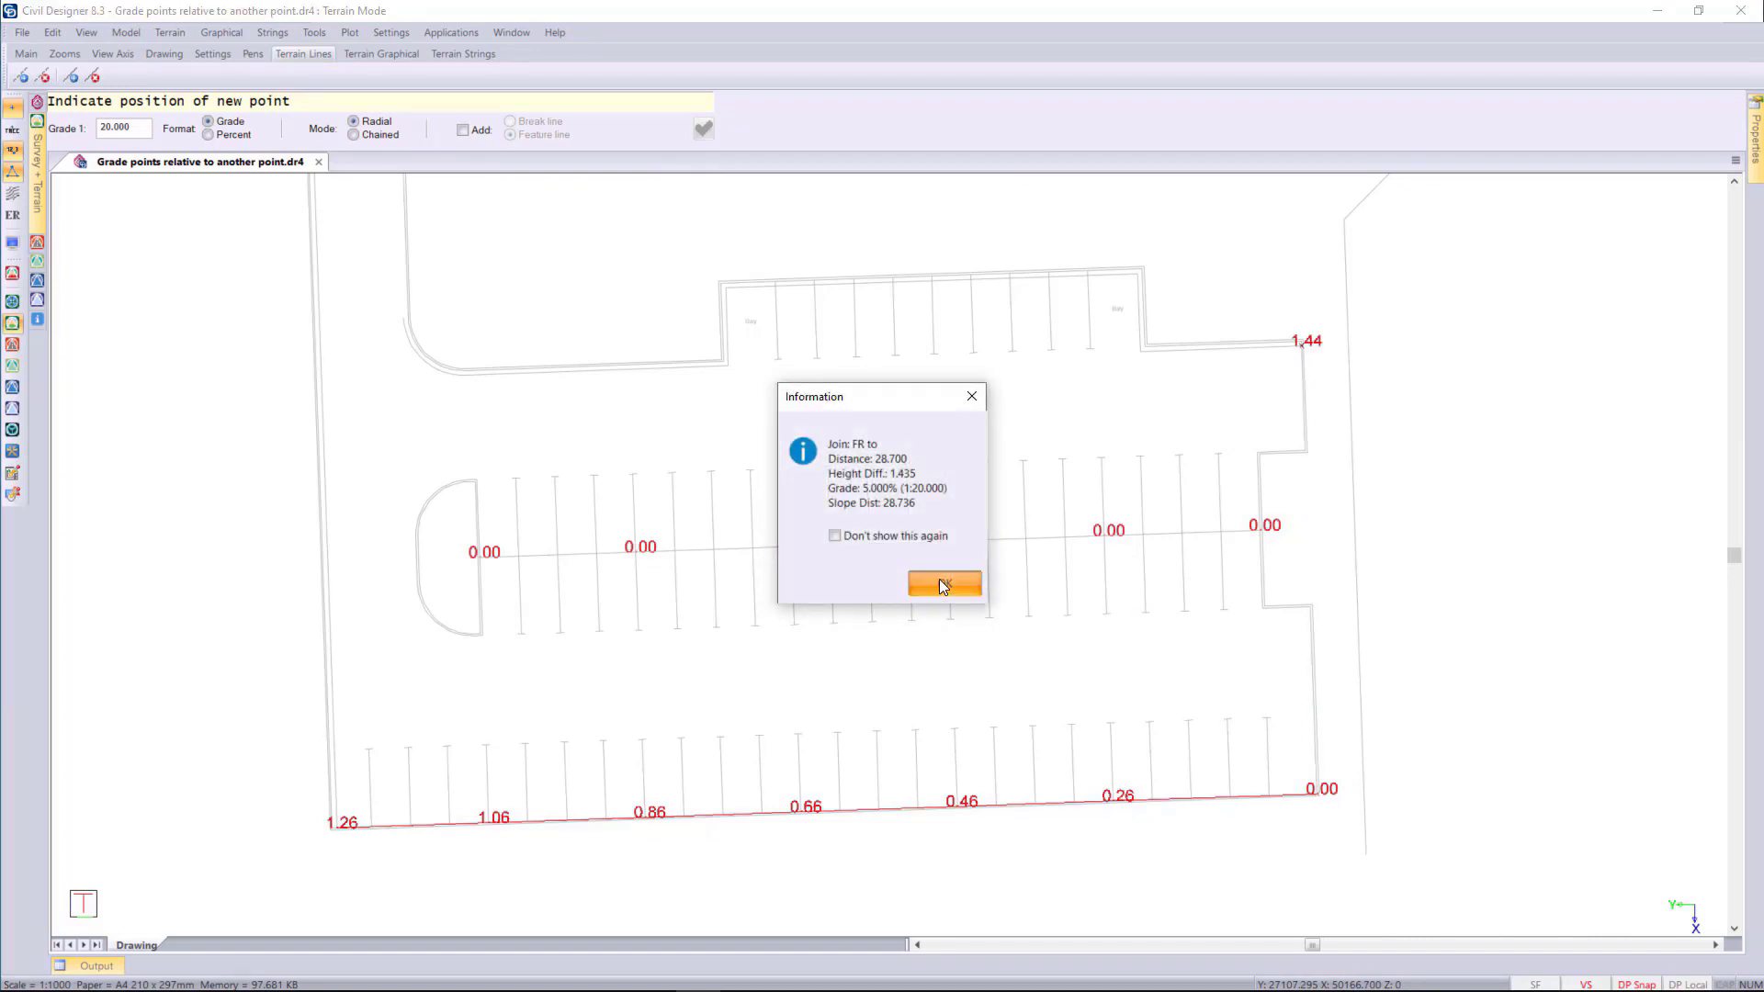
click(939, 581)
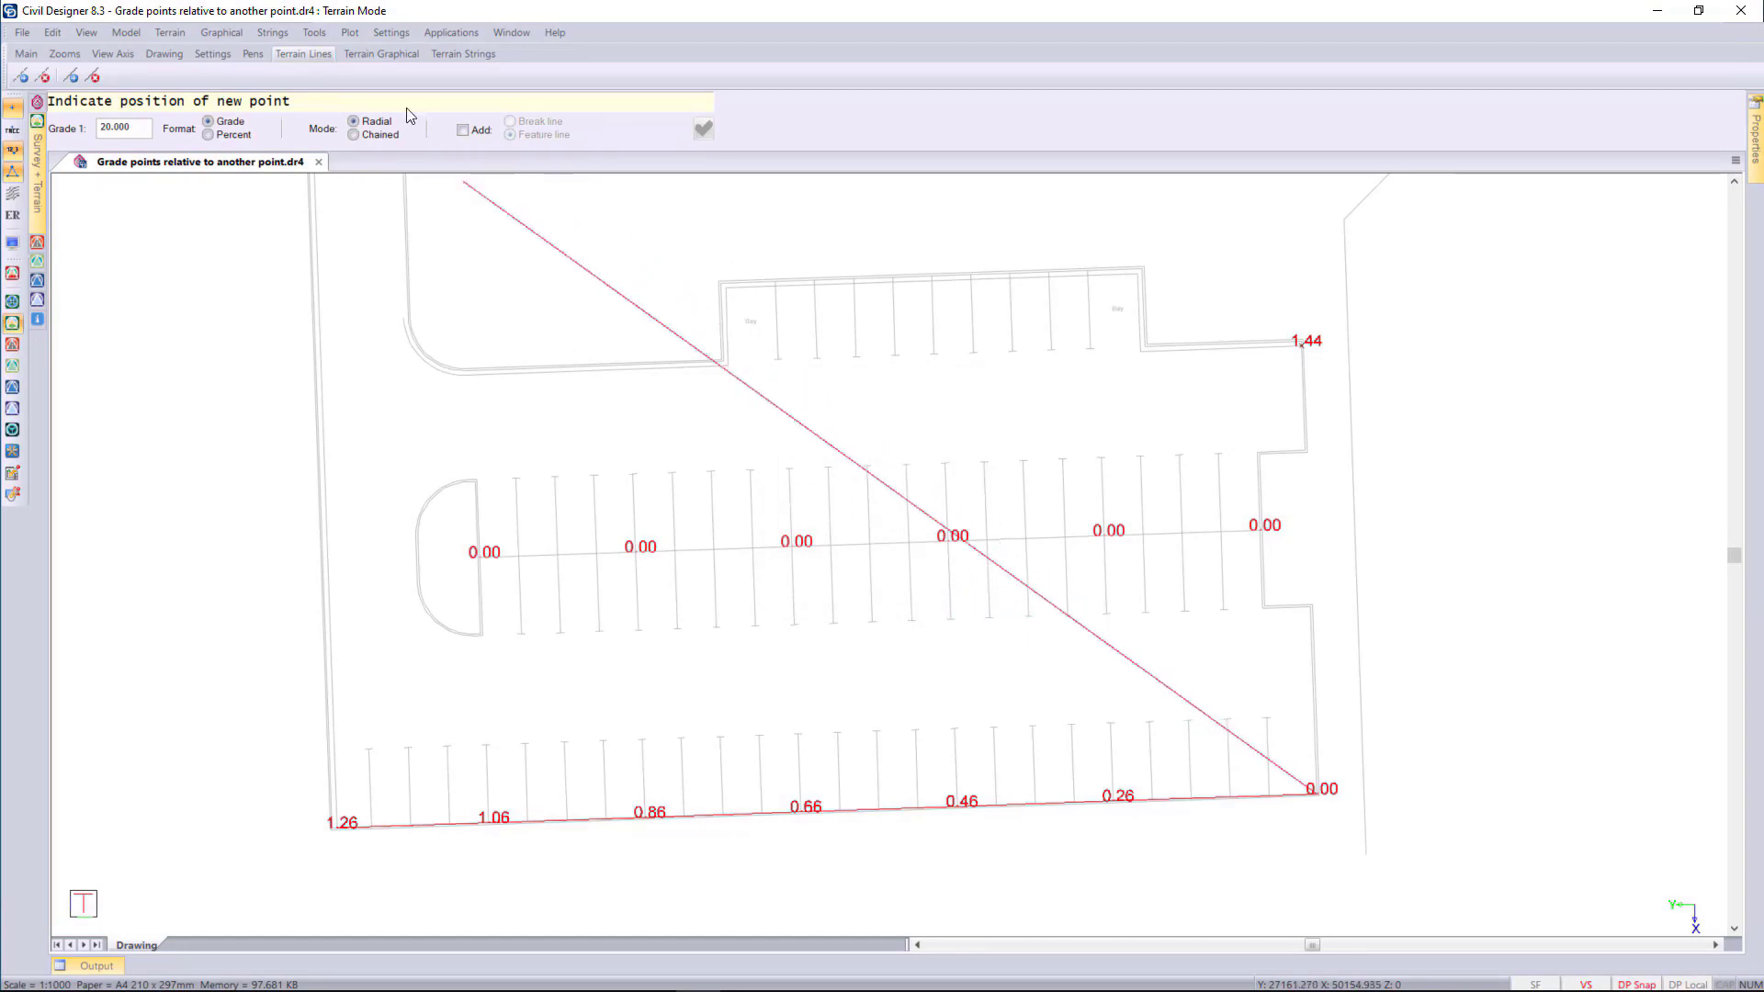
Regrade the existing point at the right end of the middle parking row at 1:20 from the lower-right corner point
click(221, 34)
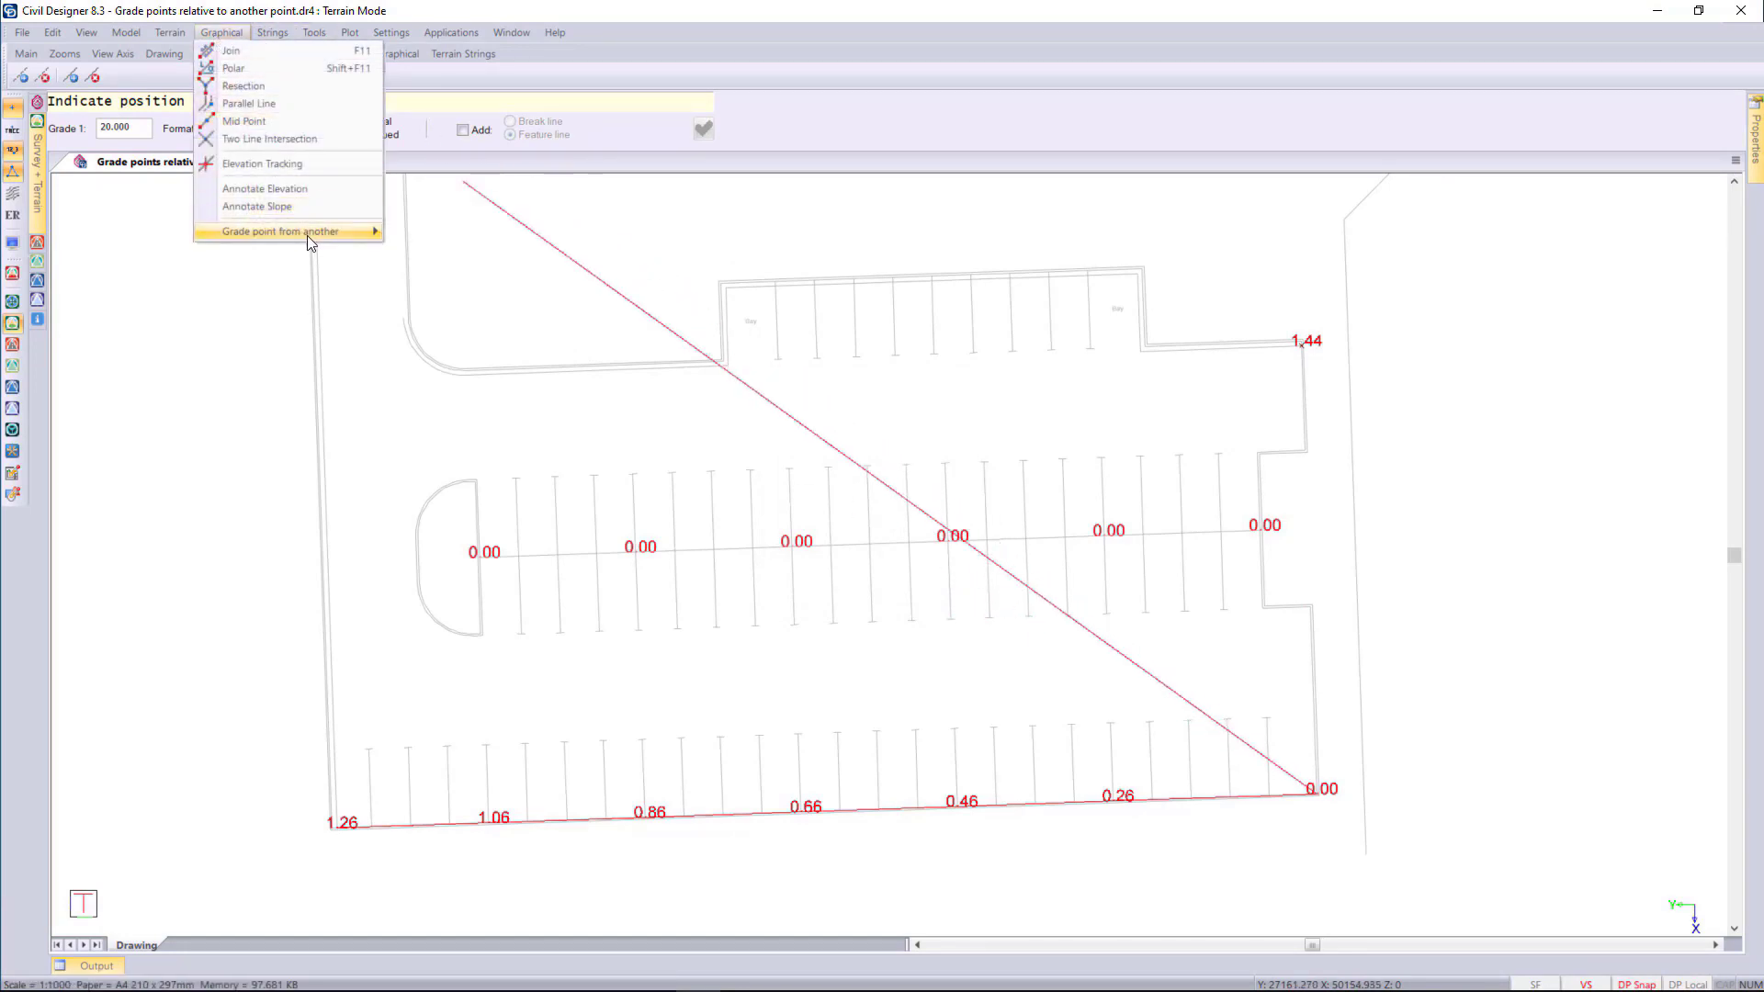
mouse_move(311, 232)
click(426, 251)
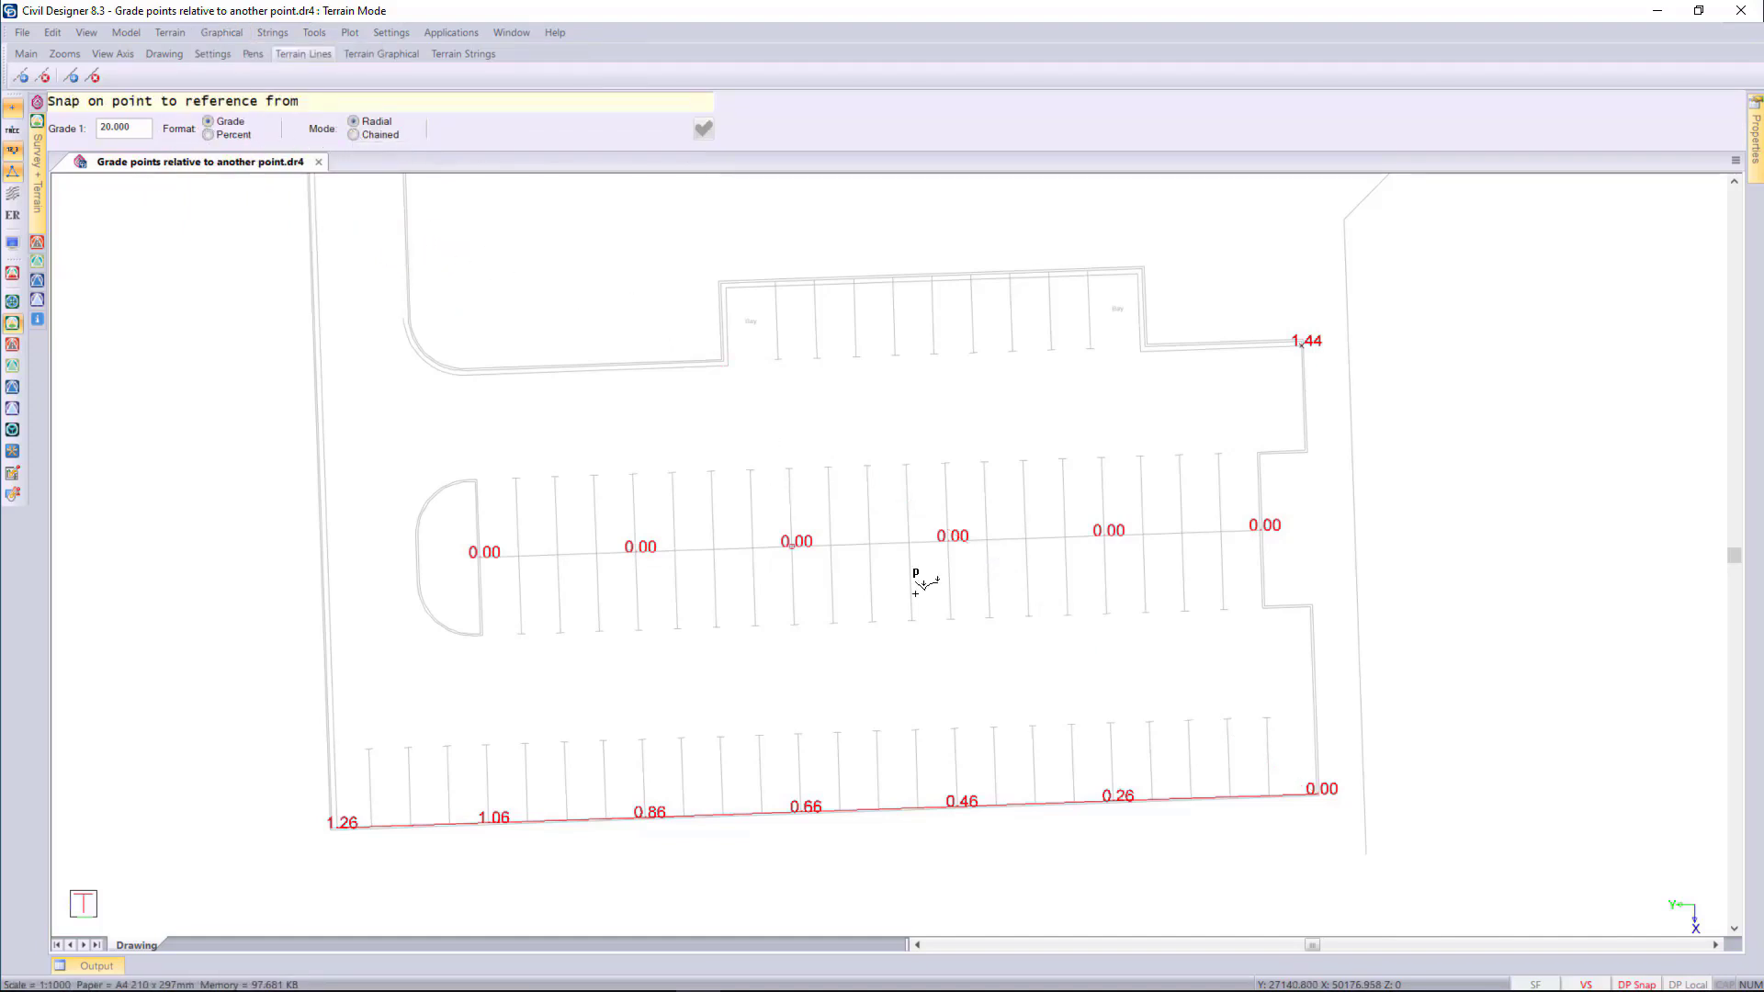
click(1319, 779)
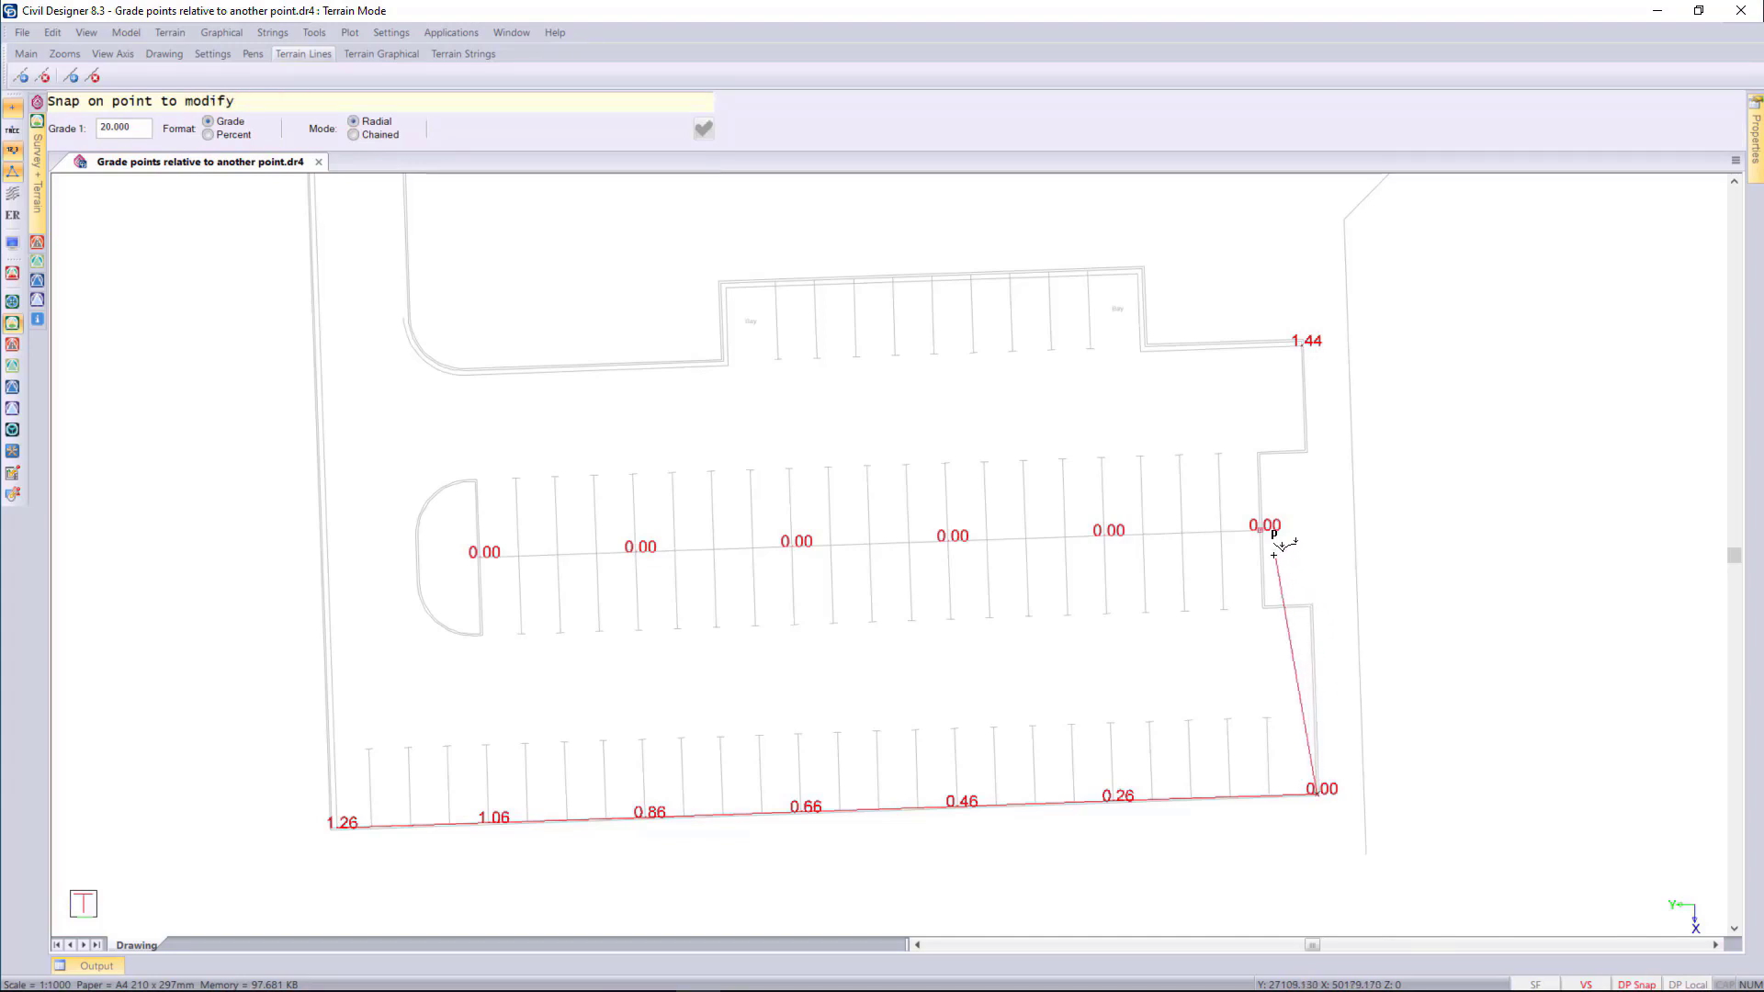
click(1269, 524)
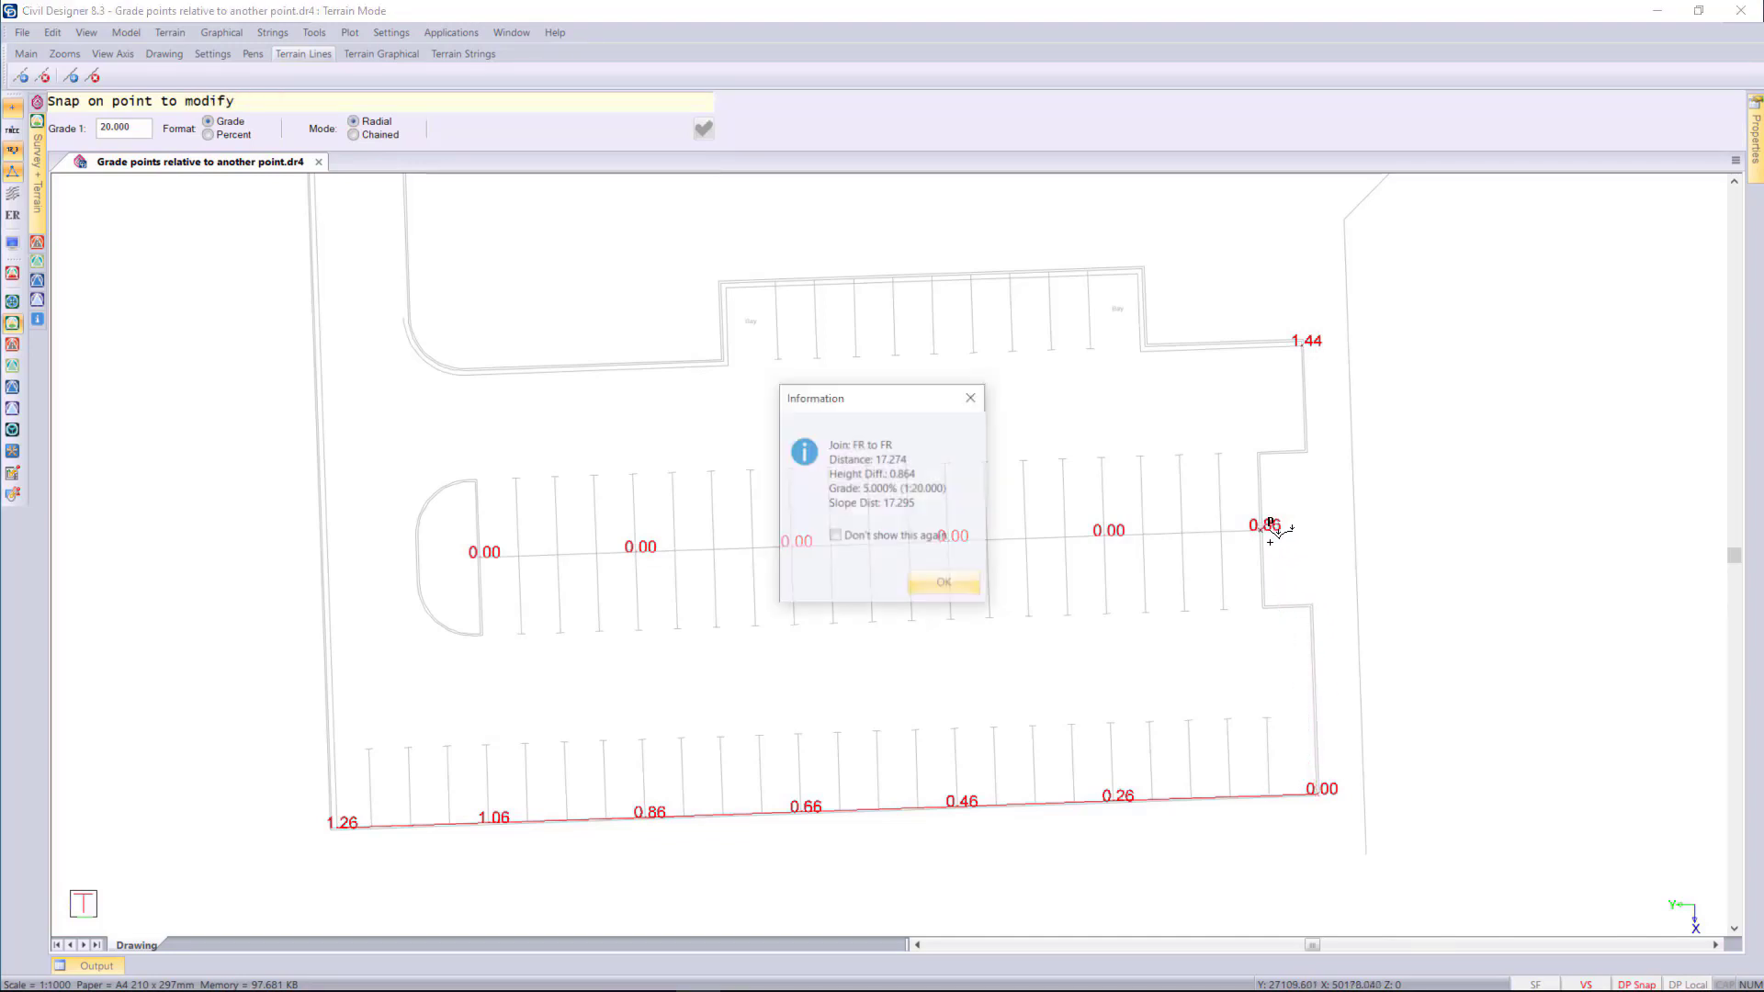
click(946, 583)
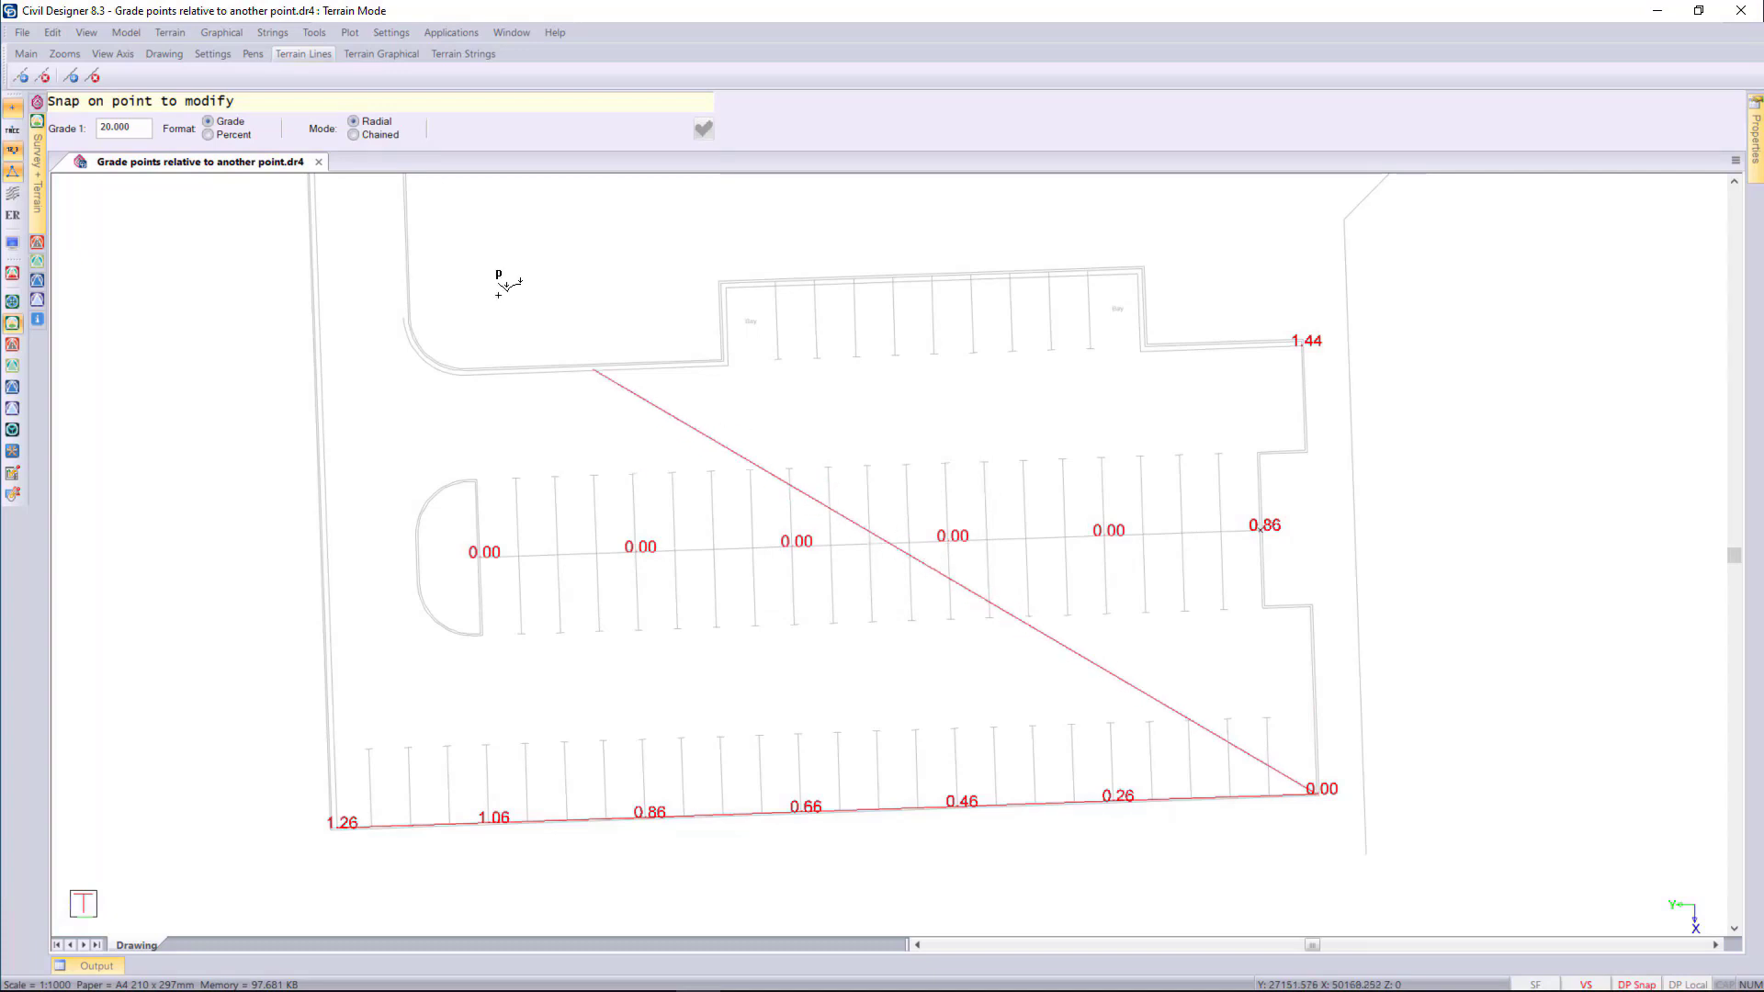
Set up regrading of existing points relative to another, with grade 1:50 in chained mode
click(222, 32)
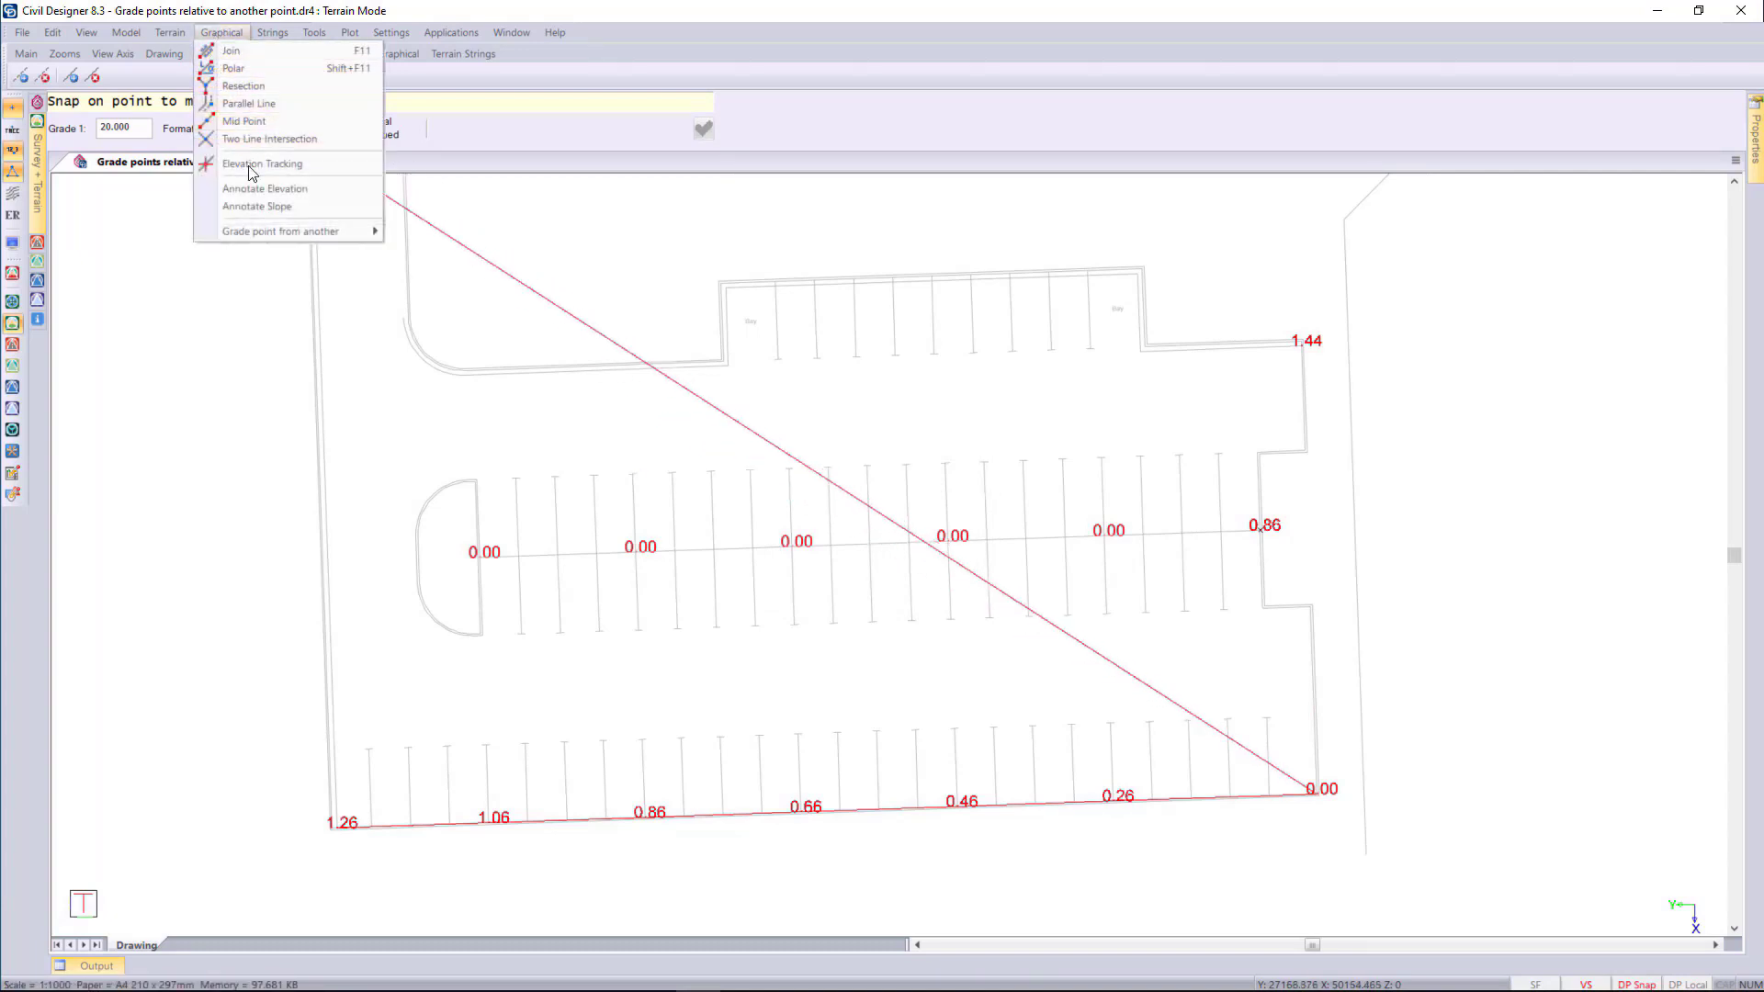
mouse_move(301, 233)
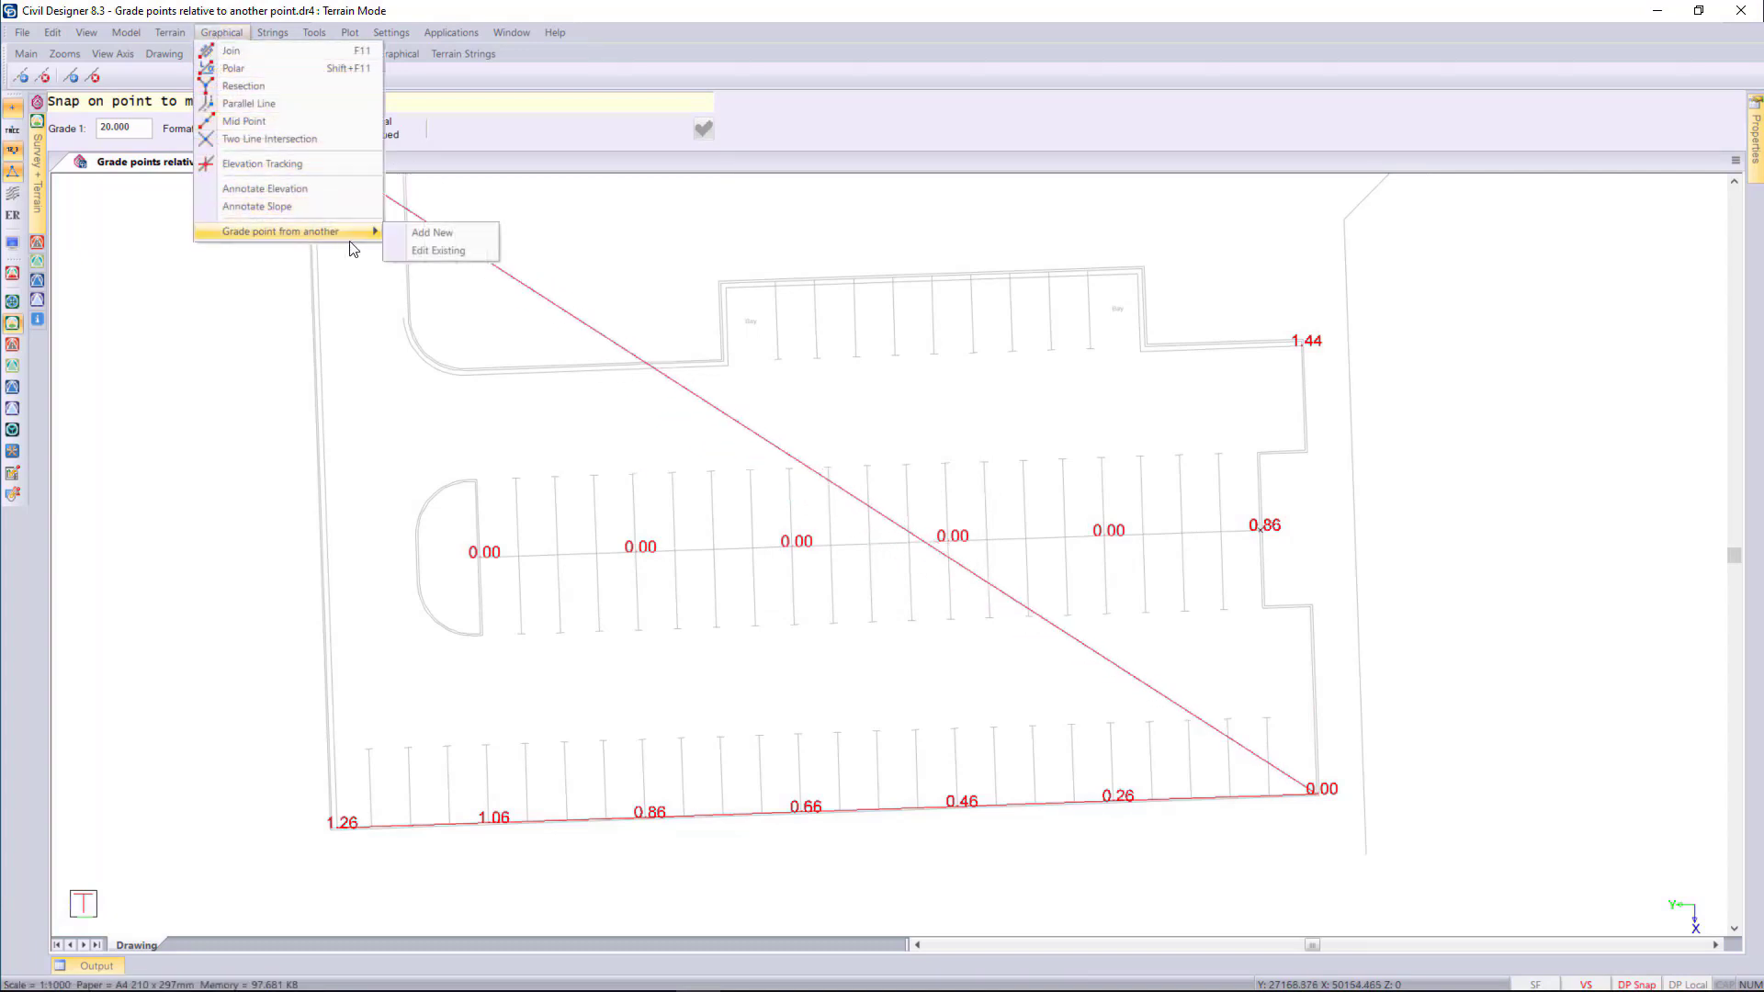
click(438, 250)
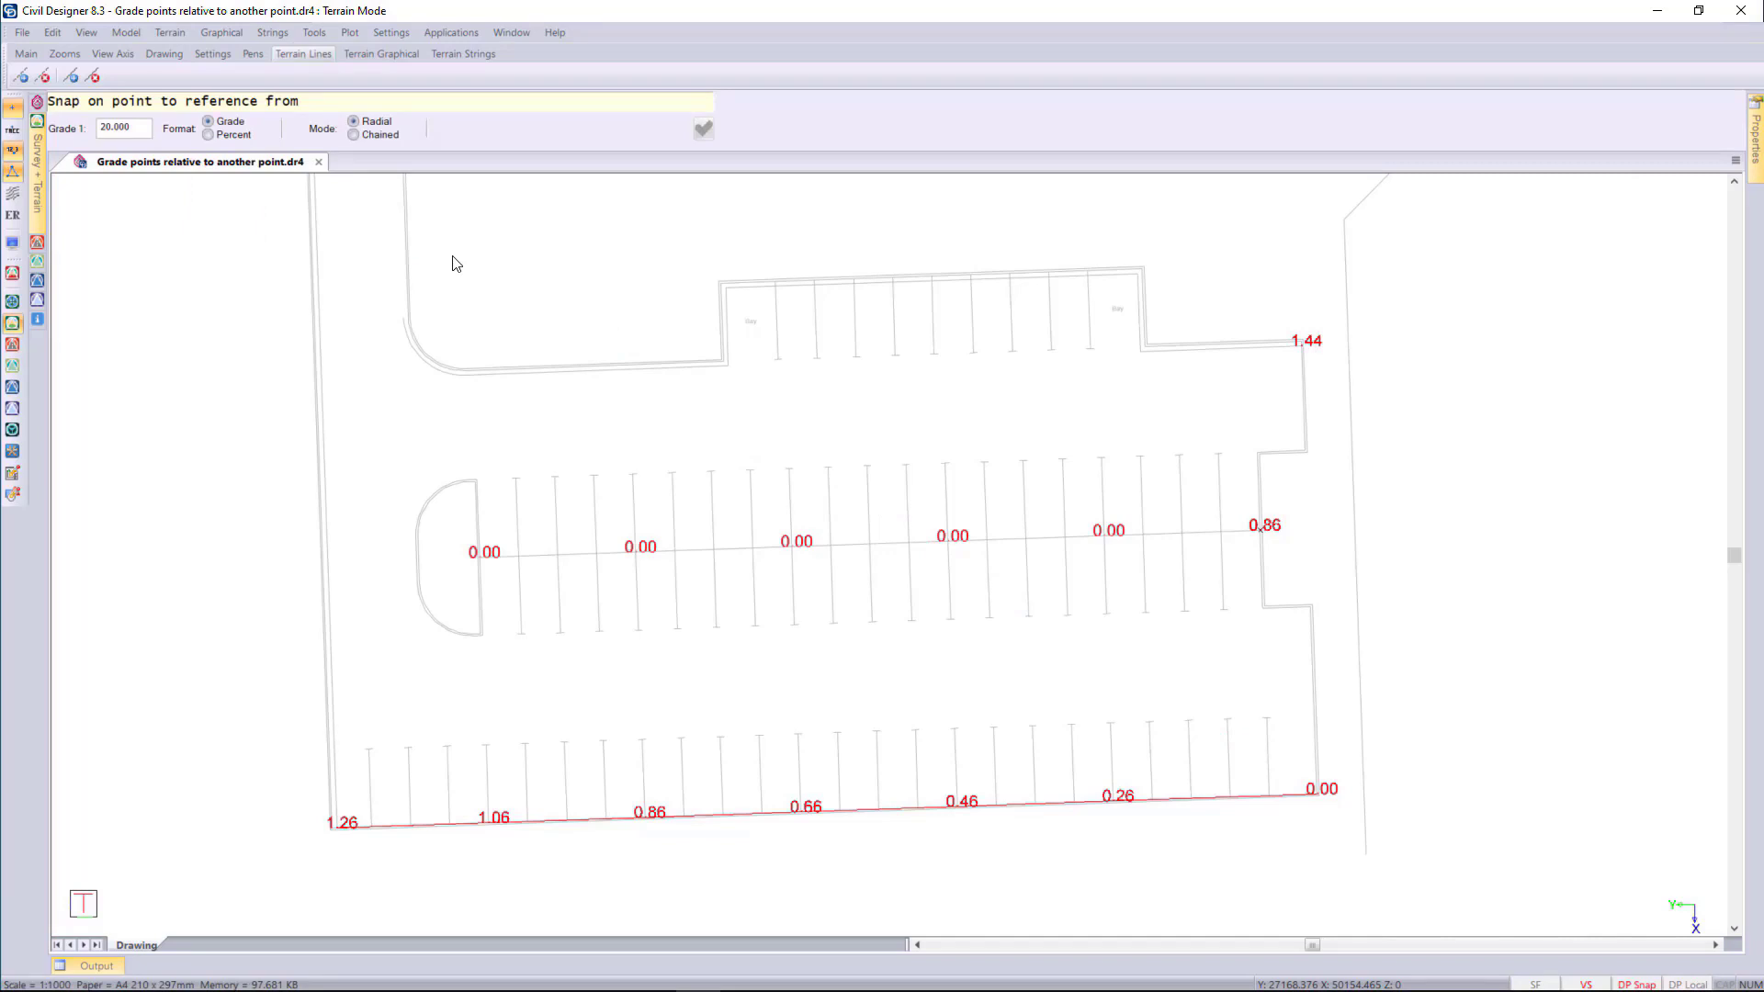
drag(145, 132, 90, 136)
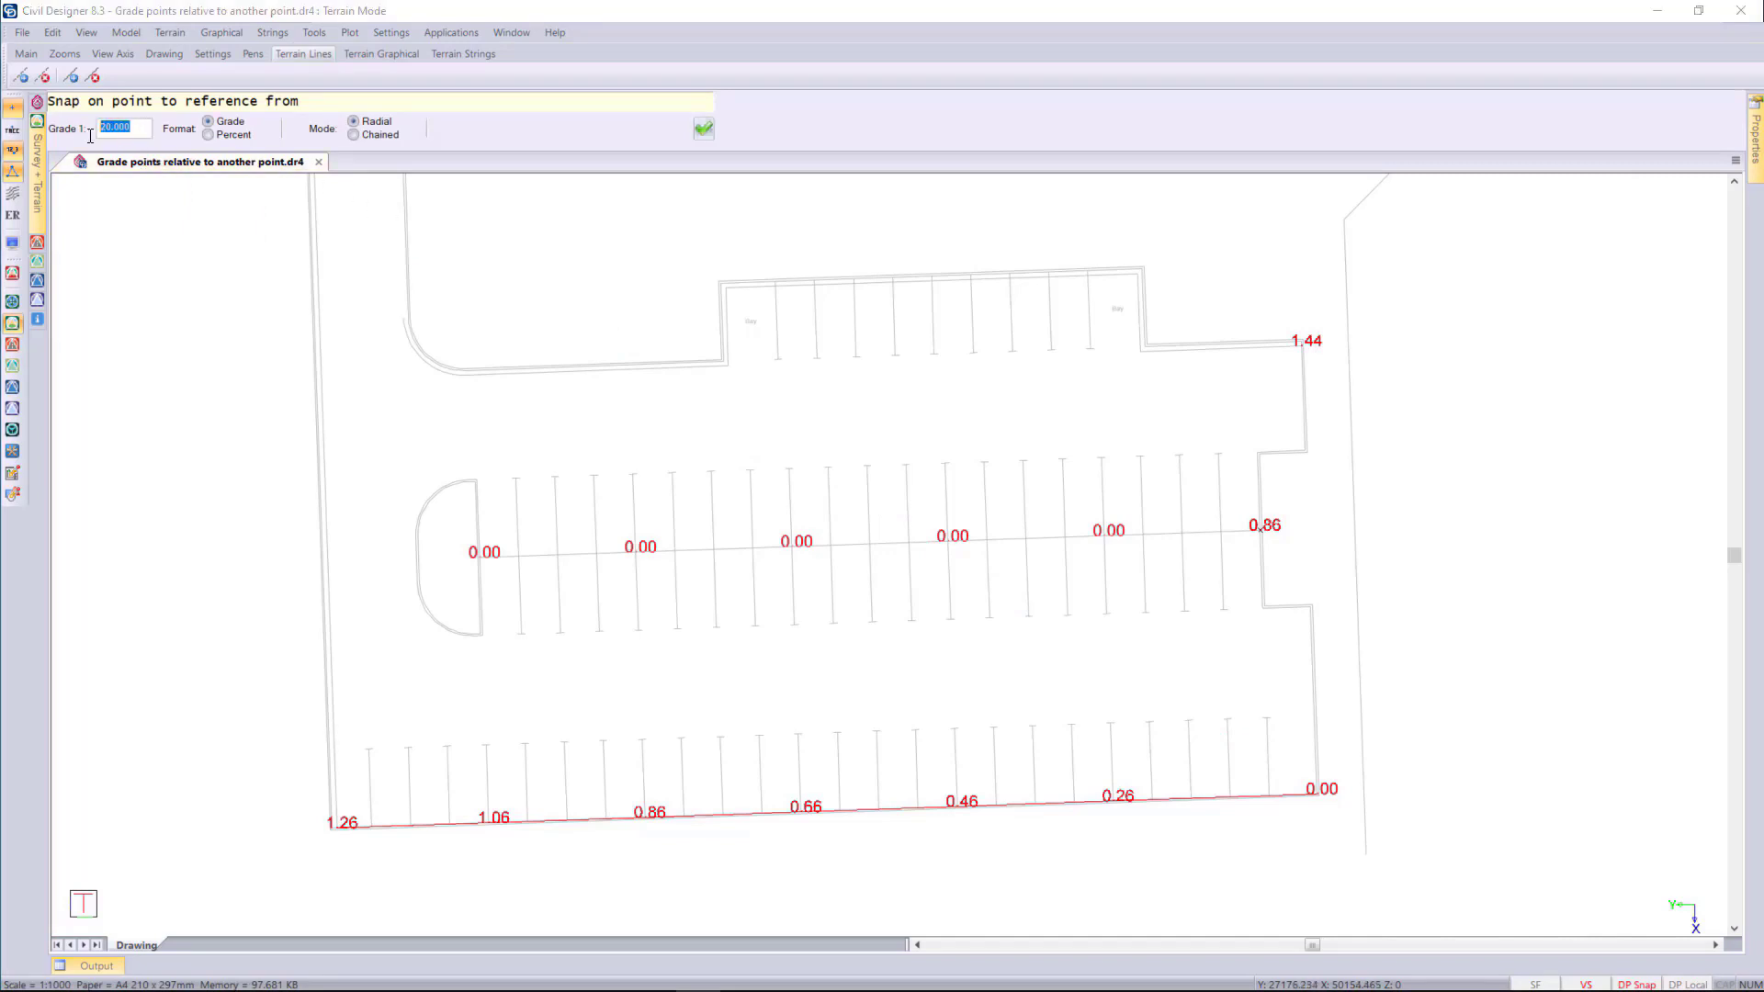
text(50)
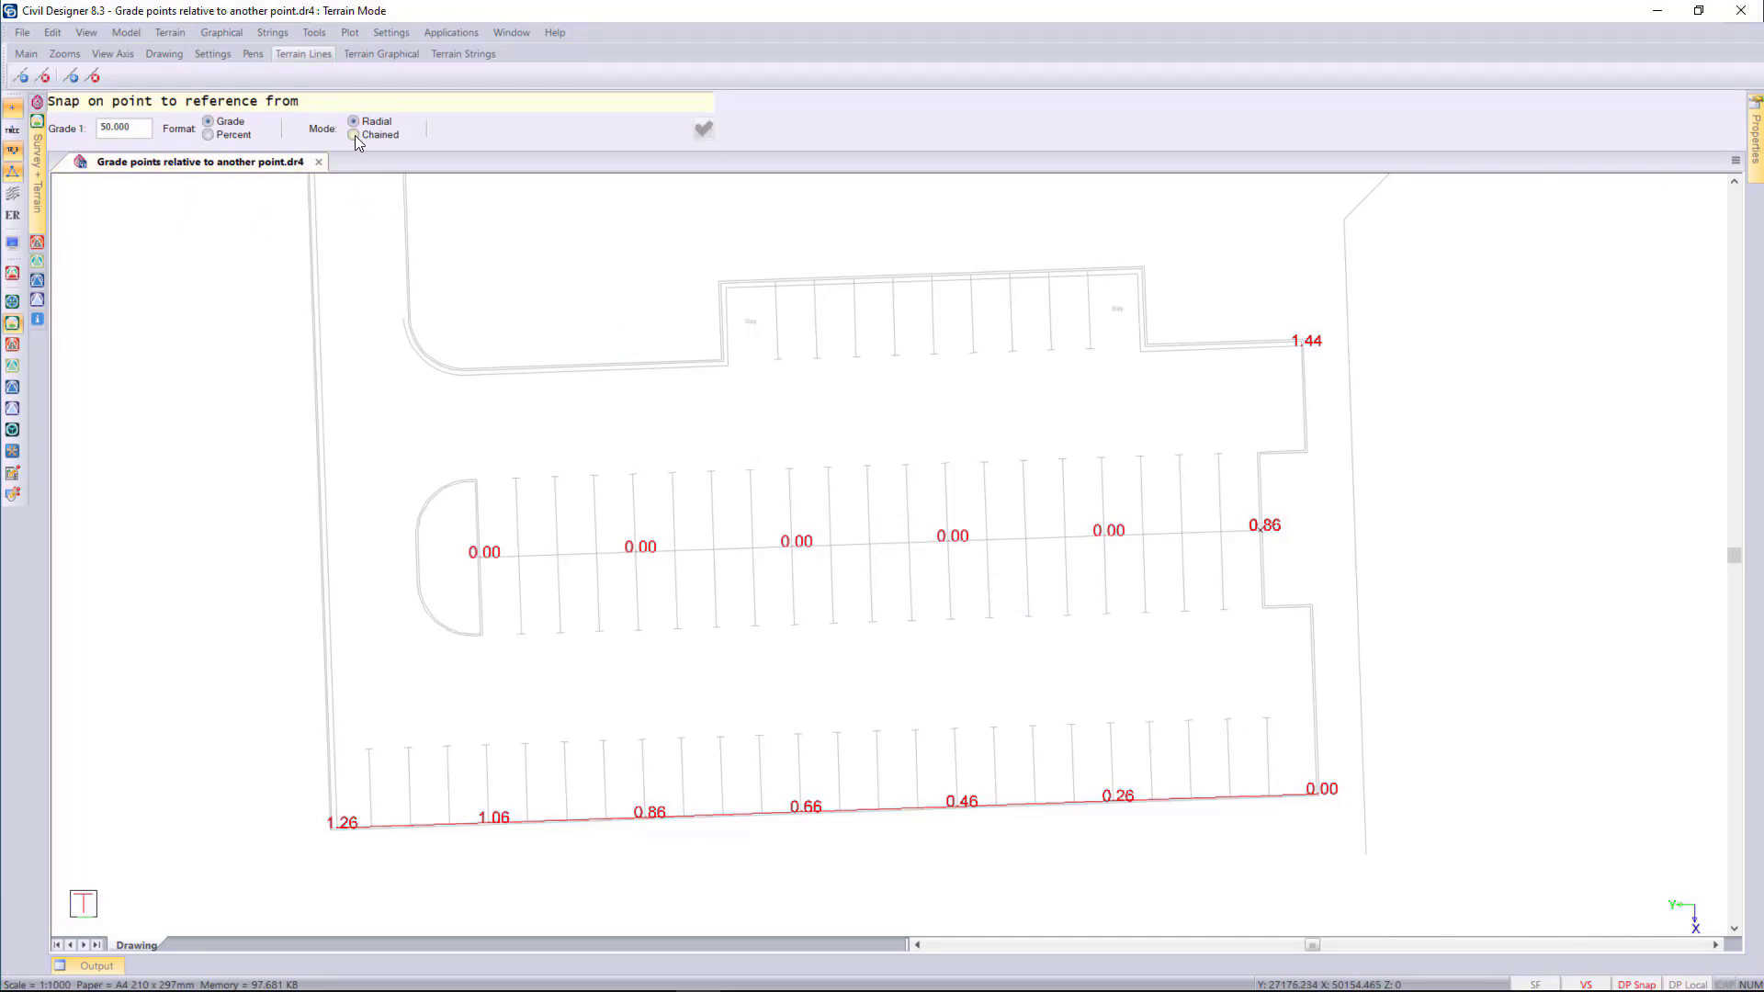
click(354, 134)
click(702, 129)
Regrade the other five middle parking row points in a chain, starting from the row's right-end point and ending at its left end
click(1258, 528)
click(1119, 529)
click(949, 538)
click(821, 542)
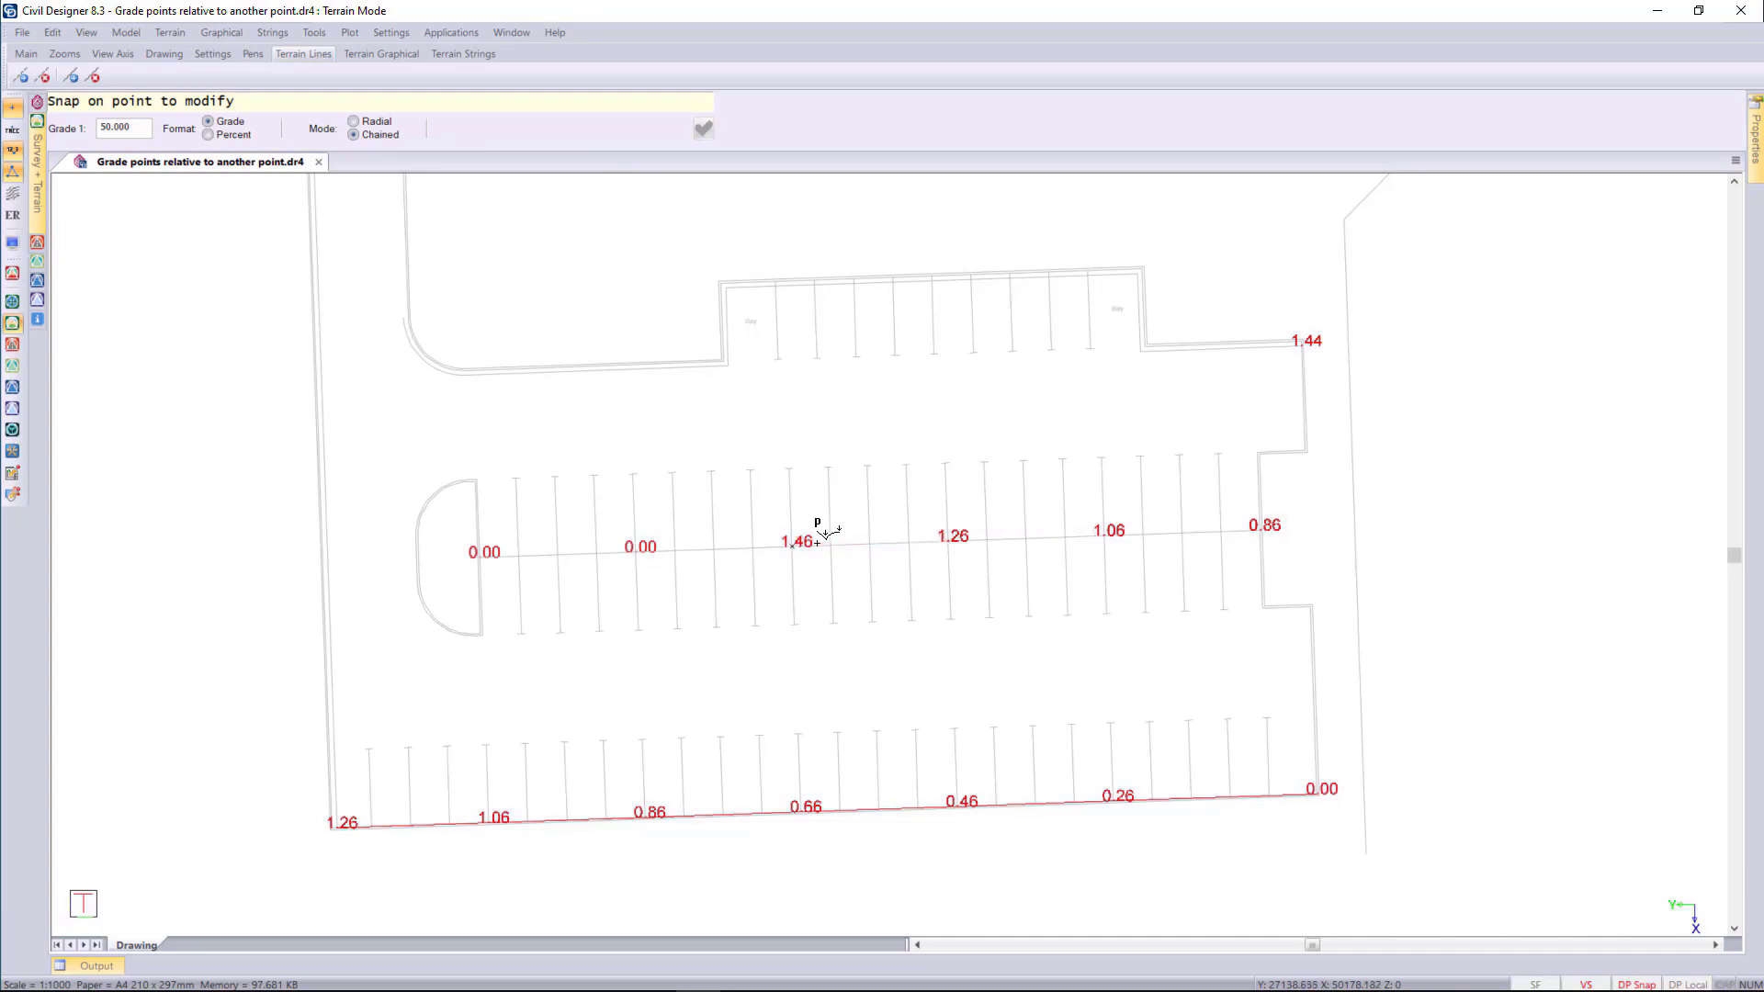
click(639, 550)
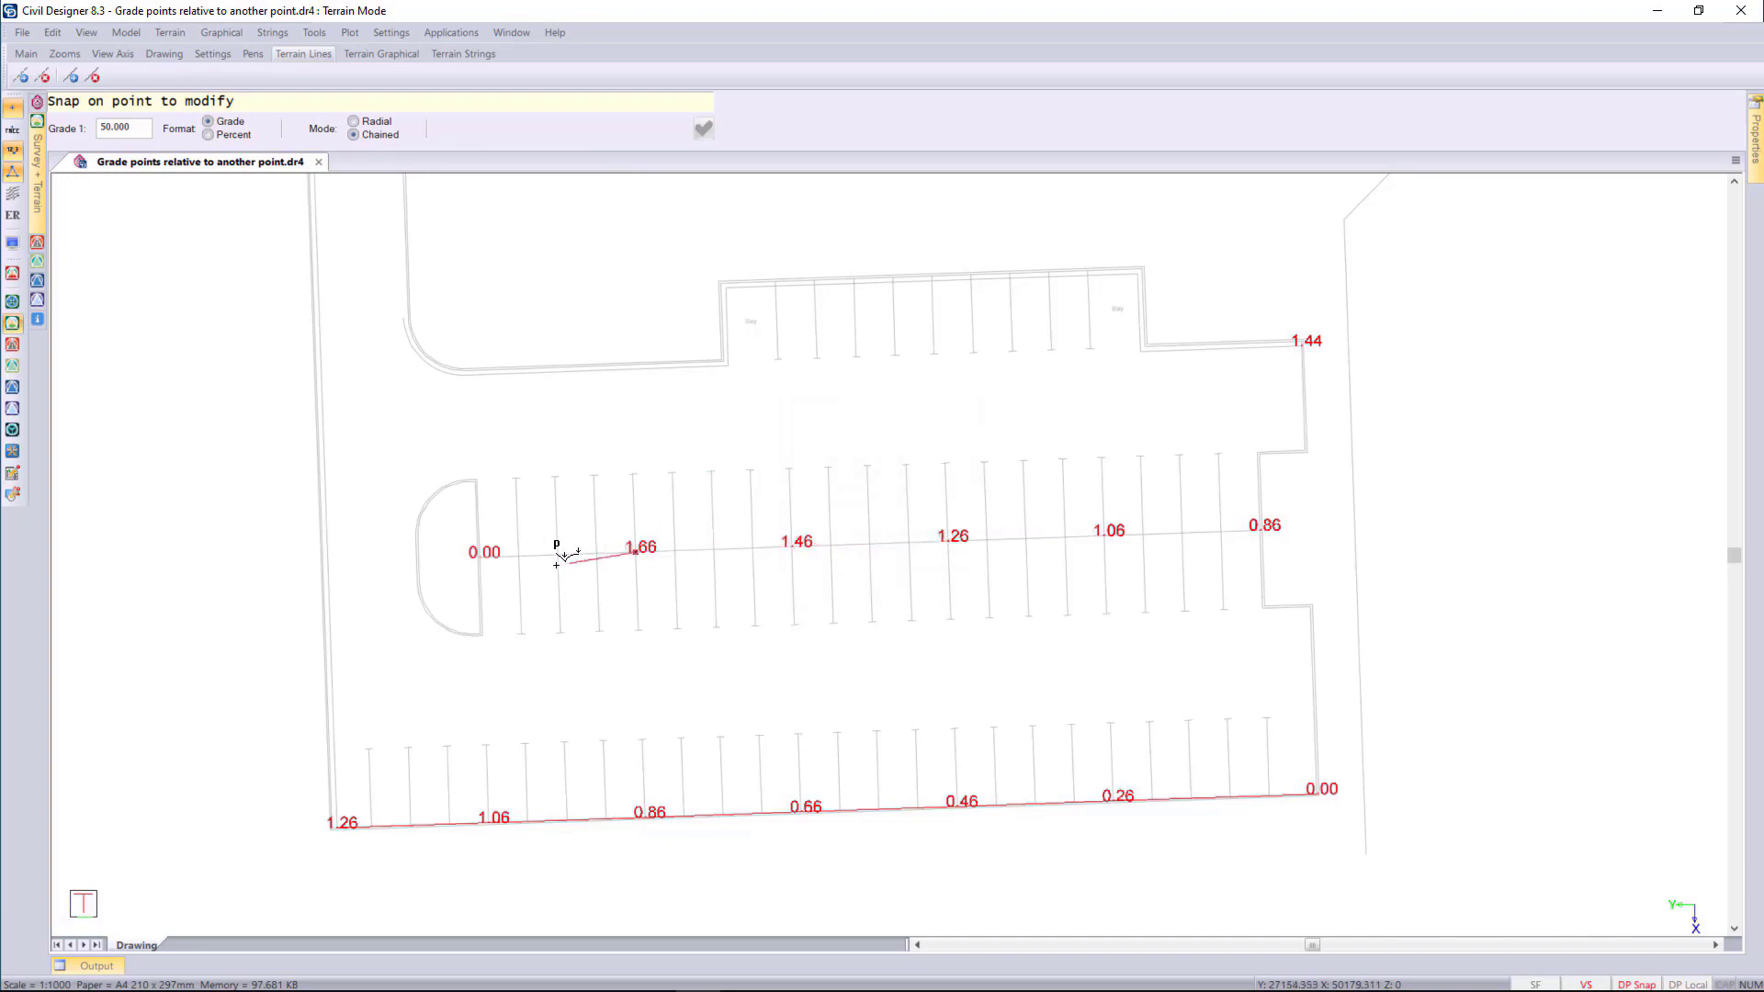
click(501, 548)
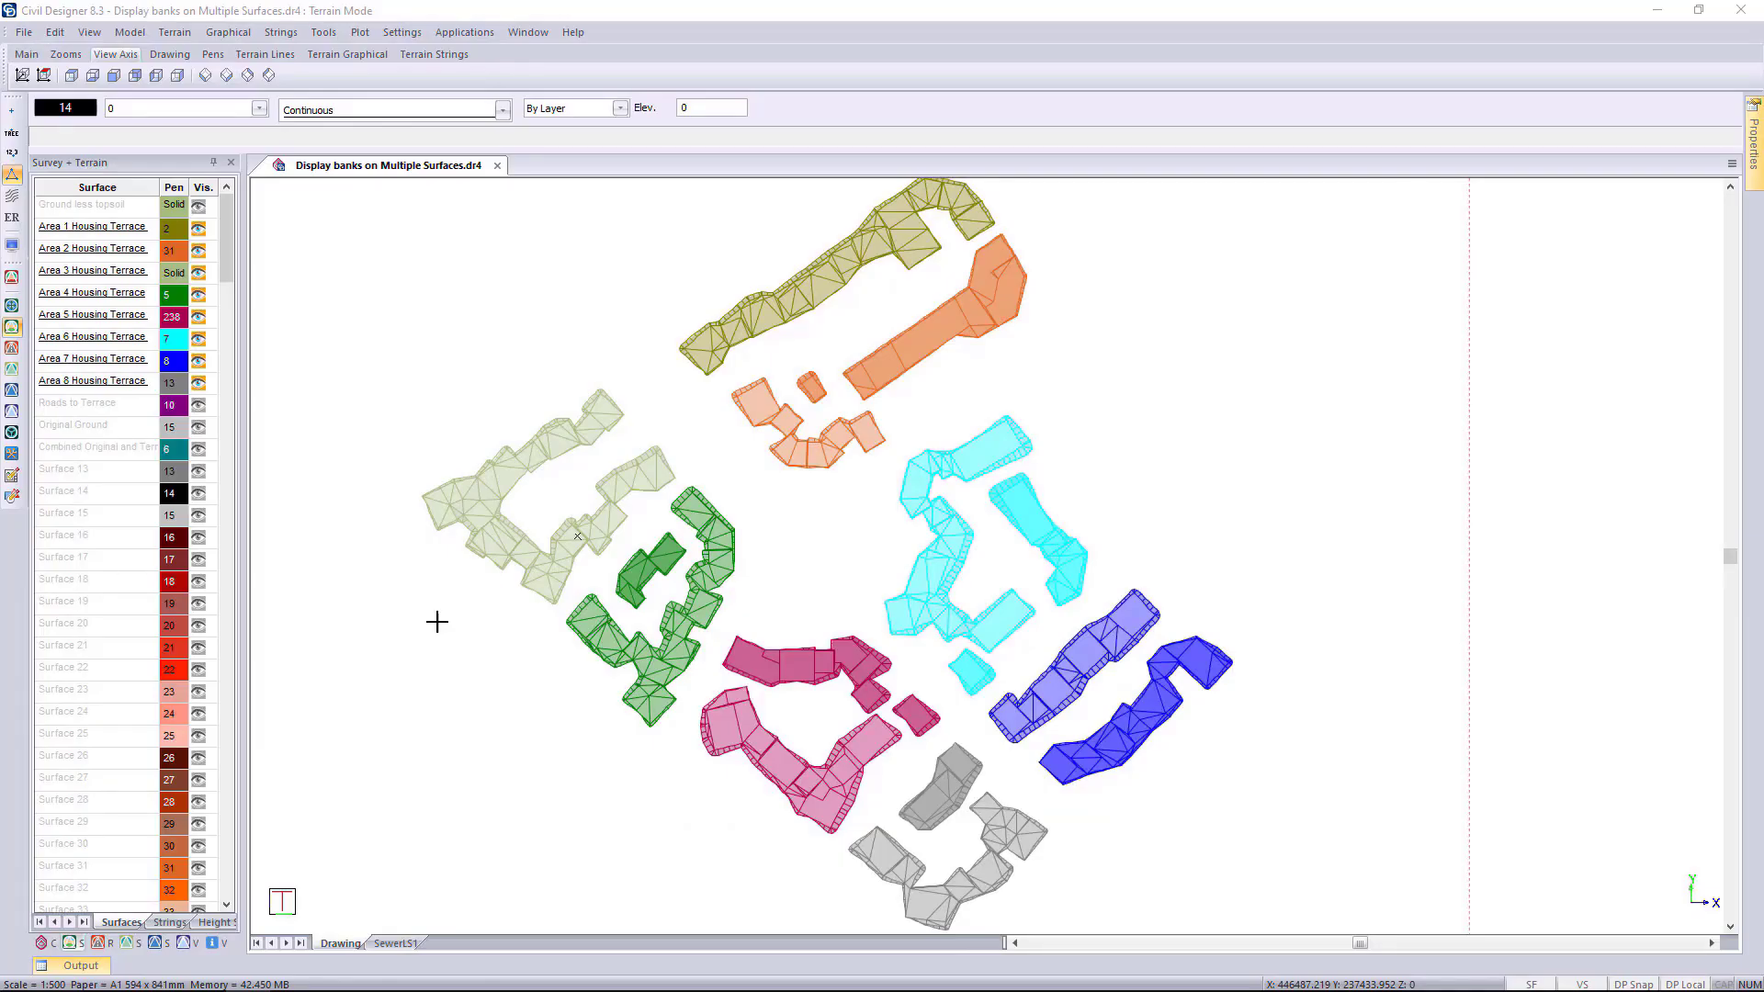
Examine the triangulated housing terrace surfaces of the different areas in the Display banks on Multiple Surfaces drawing
click(647, 494)
scroll(642, 477, up, 1)
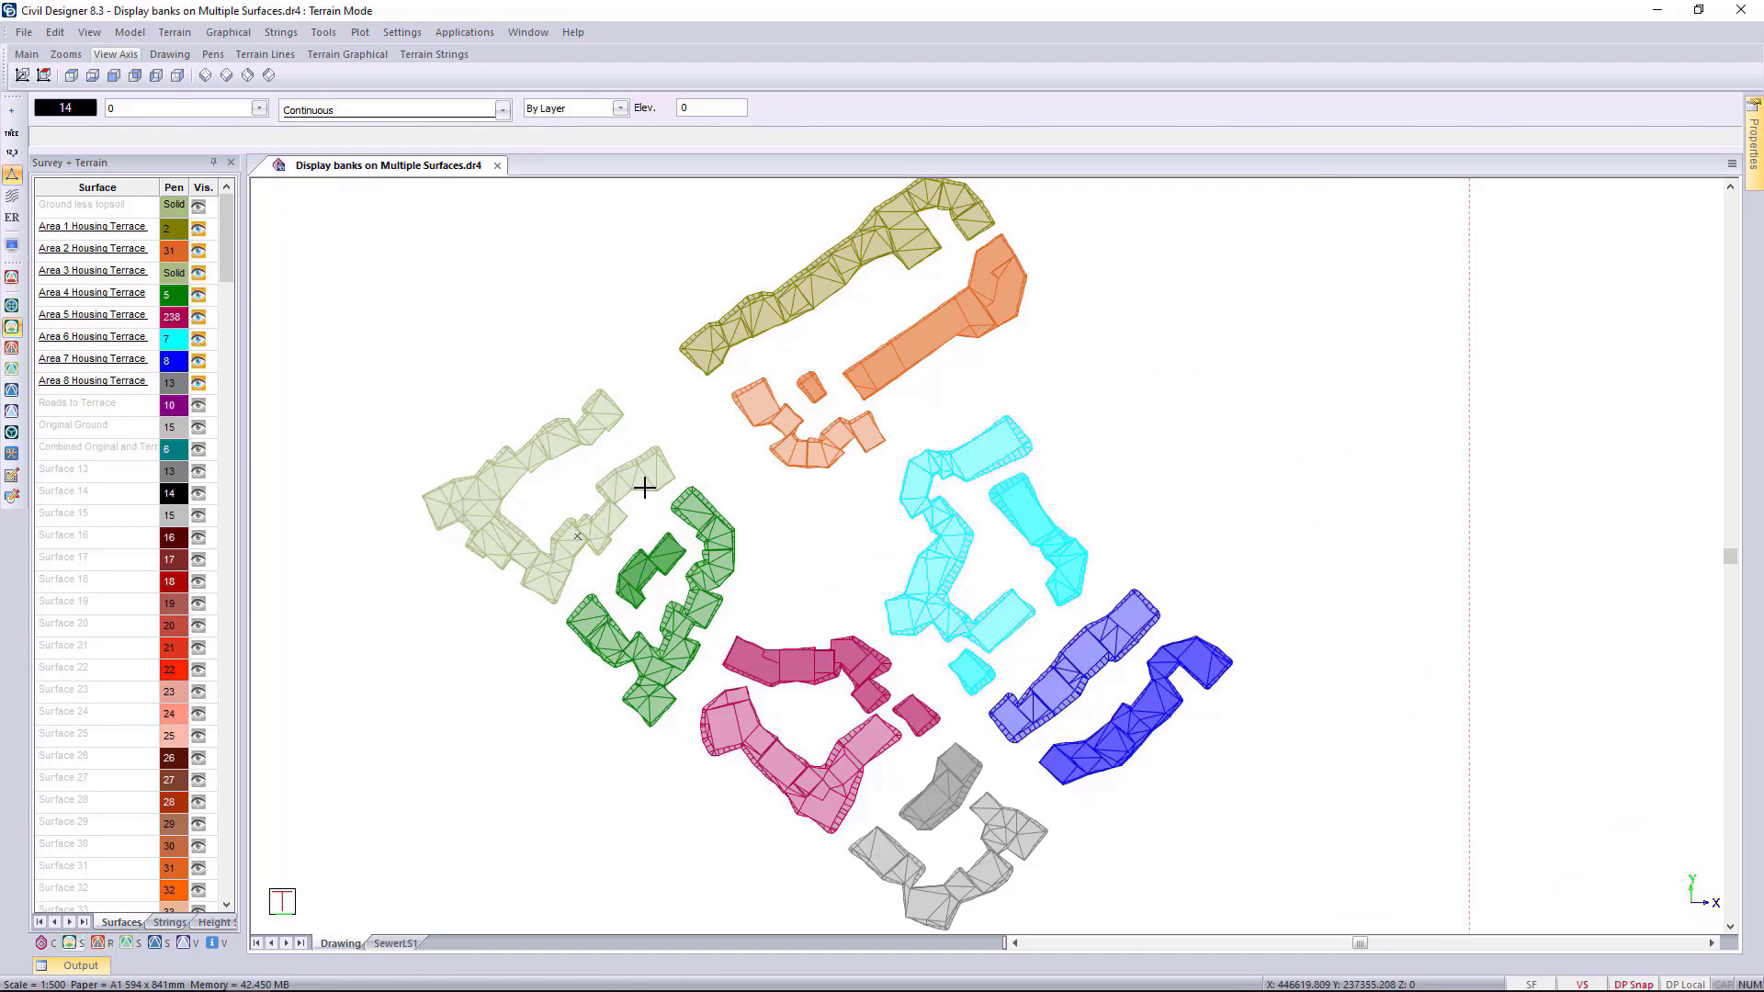
scroll(642, 480, up, 2)
scroll(763, 497, up, 1)
scroll(1157, 642, up, 1)
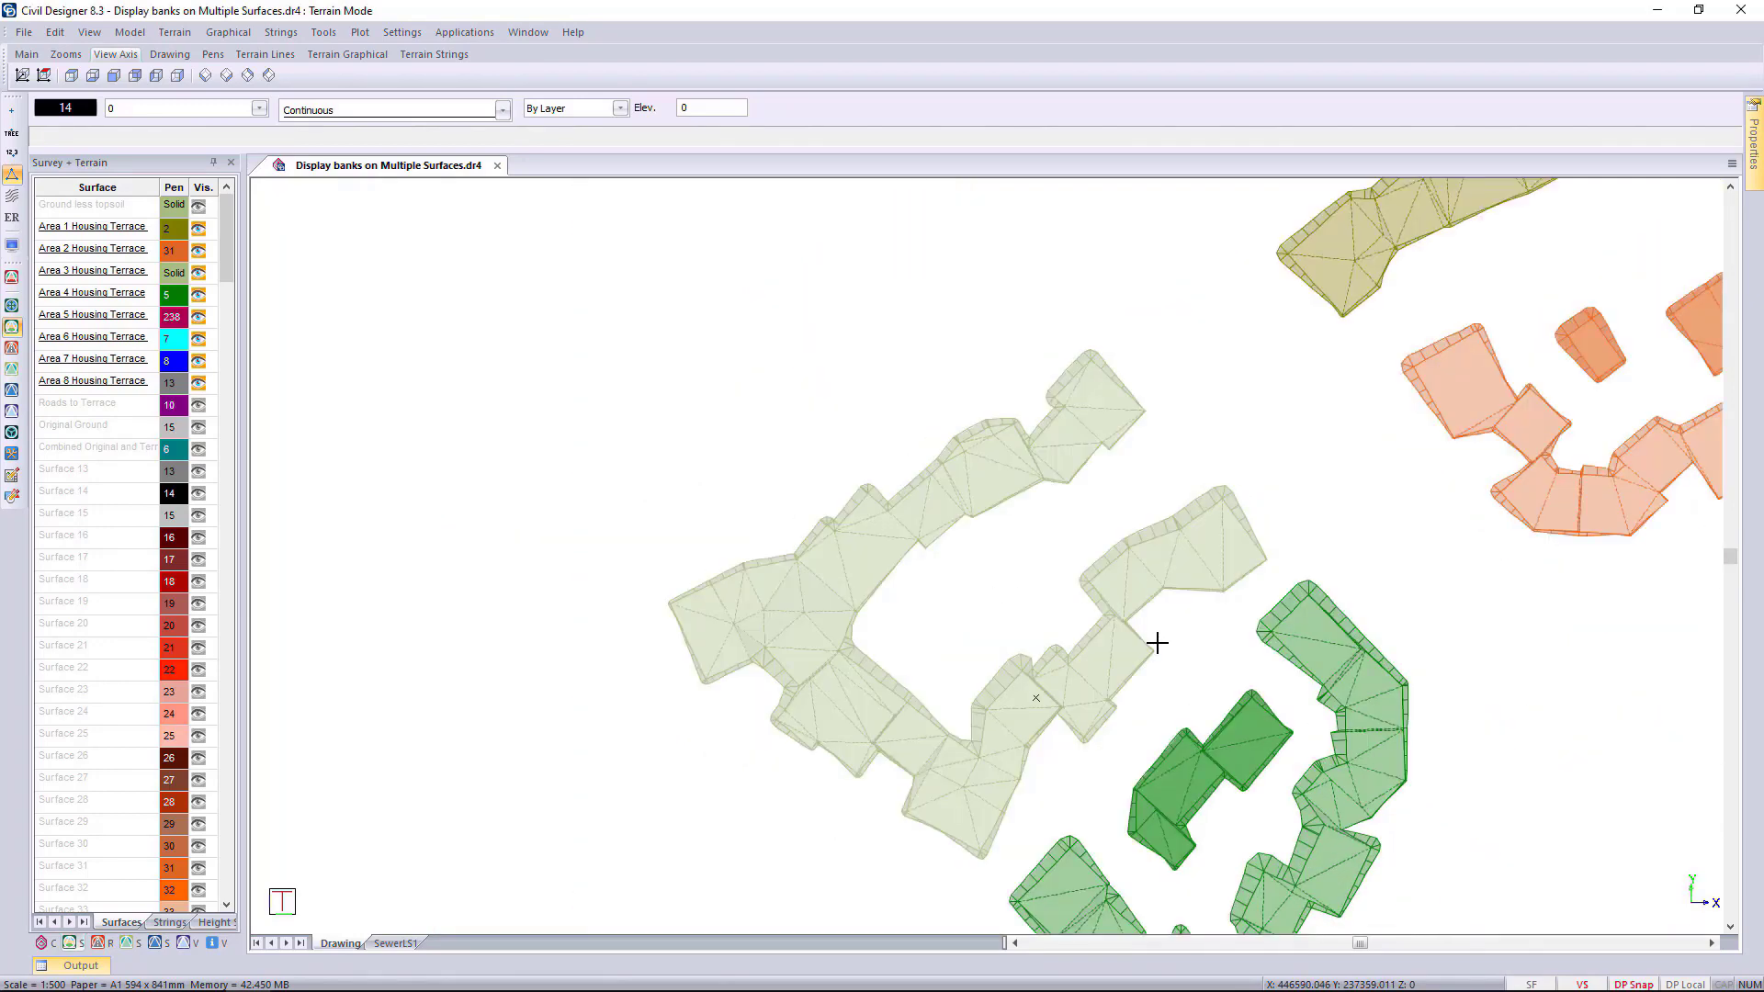
mouse_move(1212, 675)
middle_down()
mouse_move(957, 598)
mouse_move(829, 590)
middle_up()
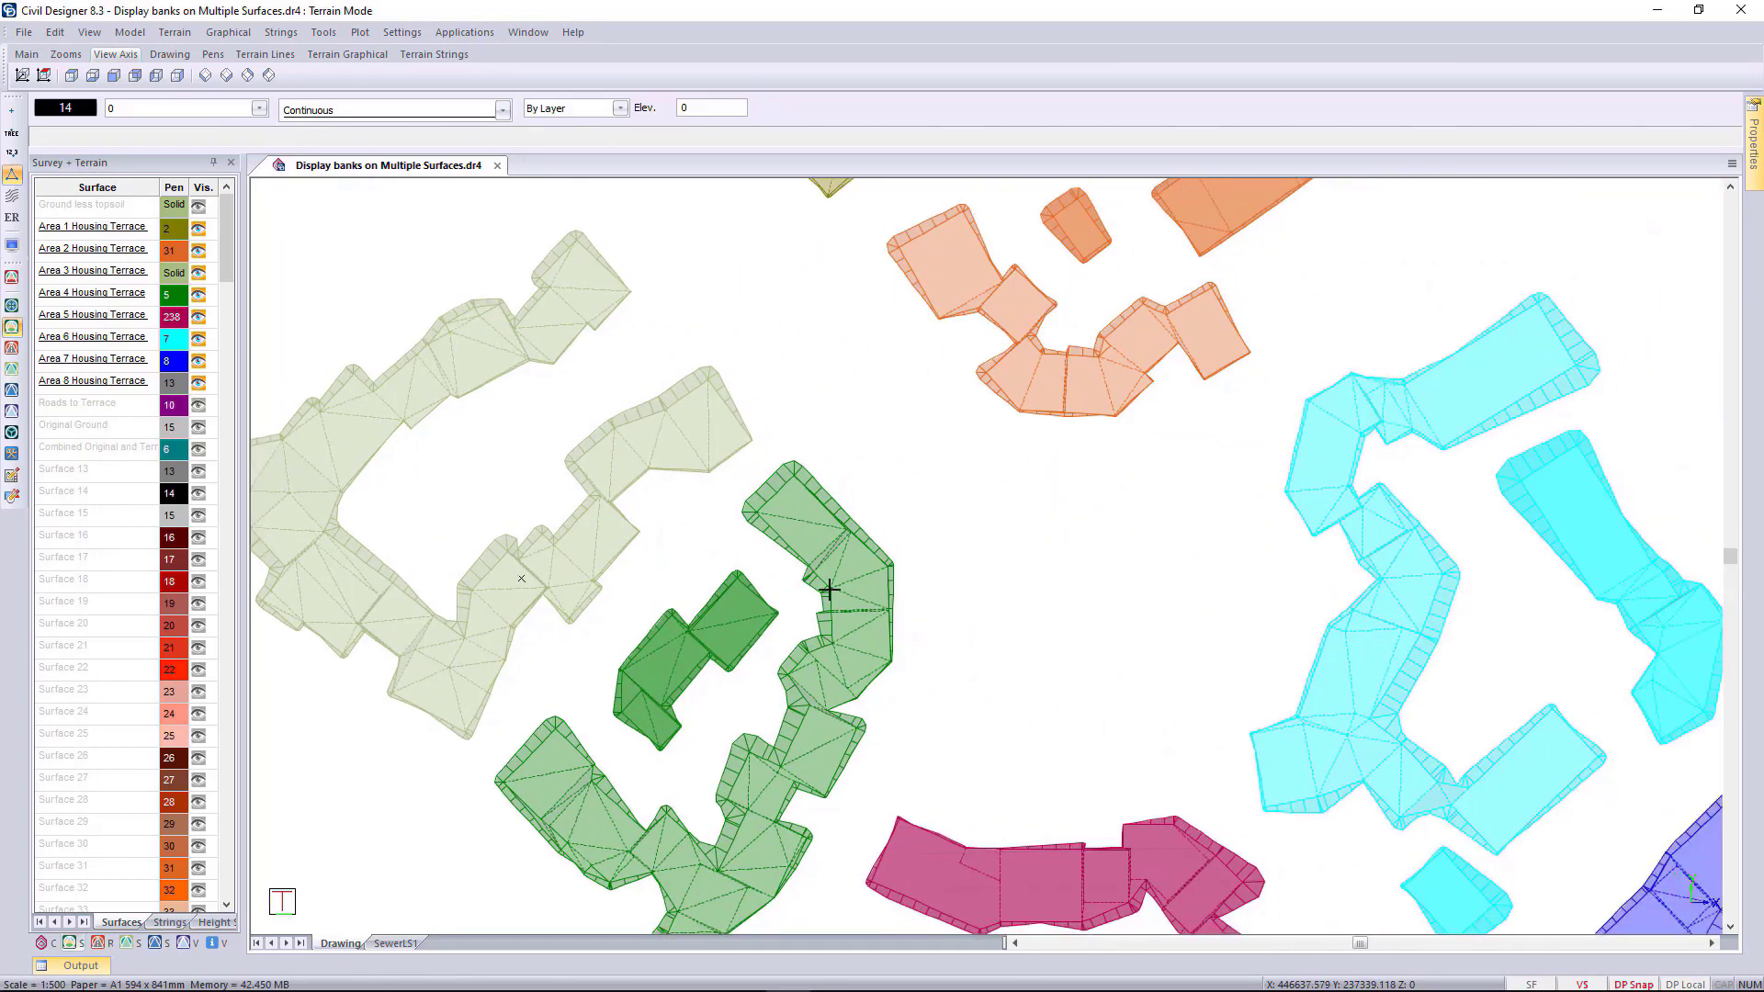
middle_drag(997, 716, 1043, 551)
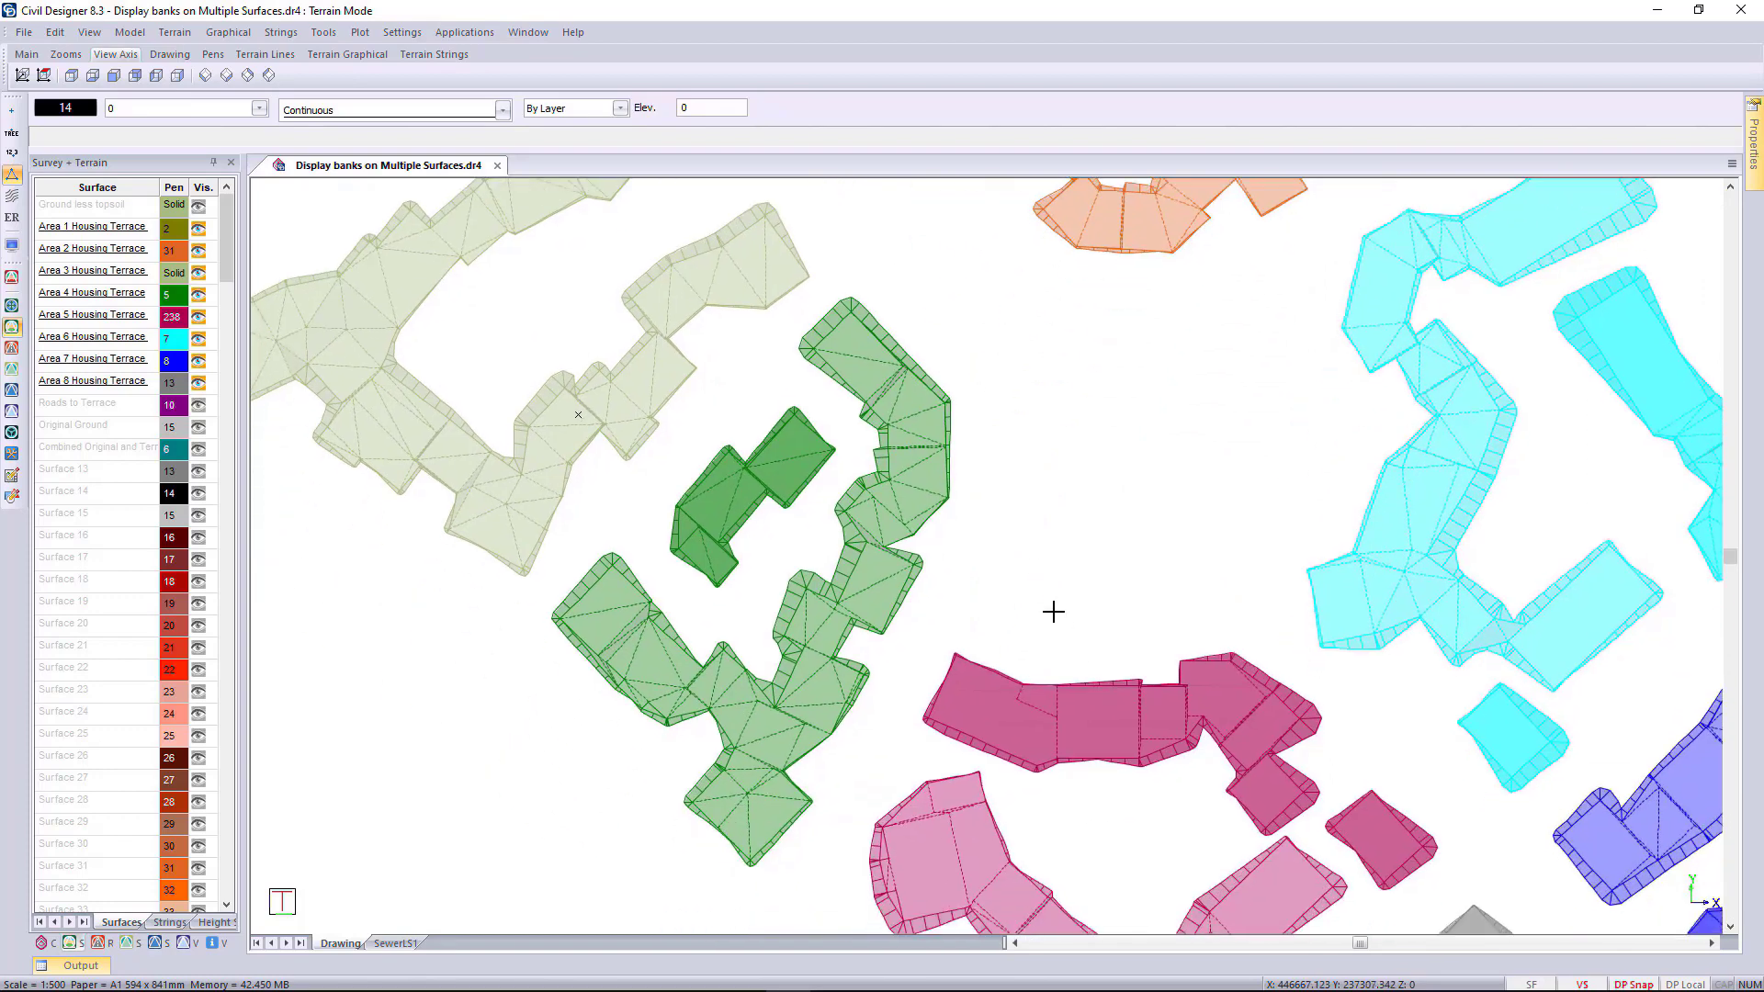
scroll(1052, 608, down, 1)
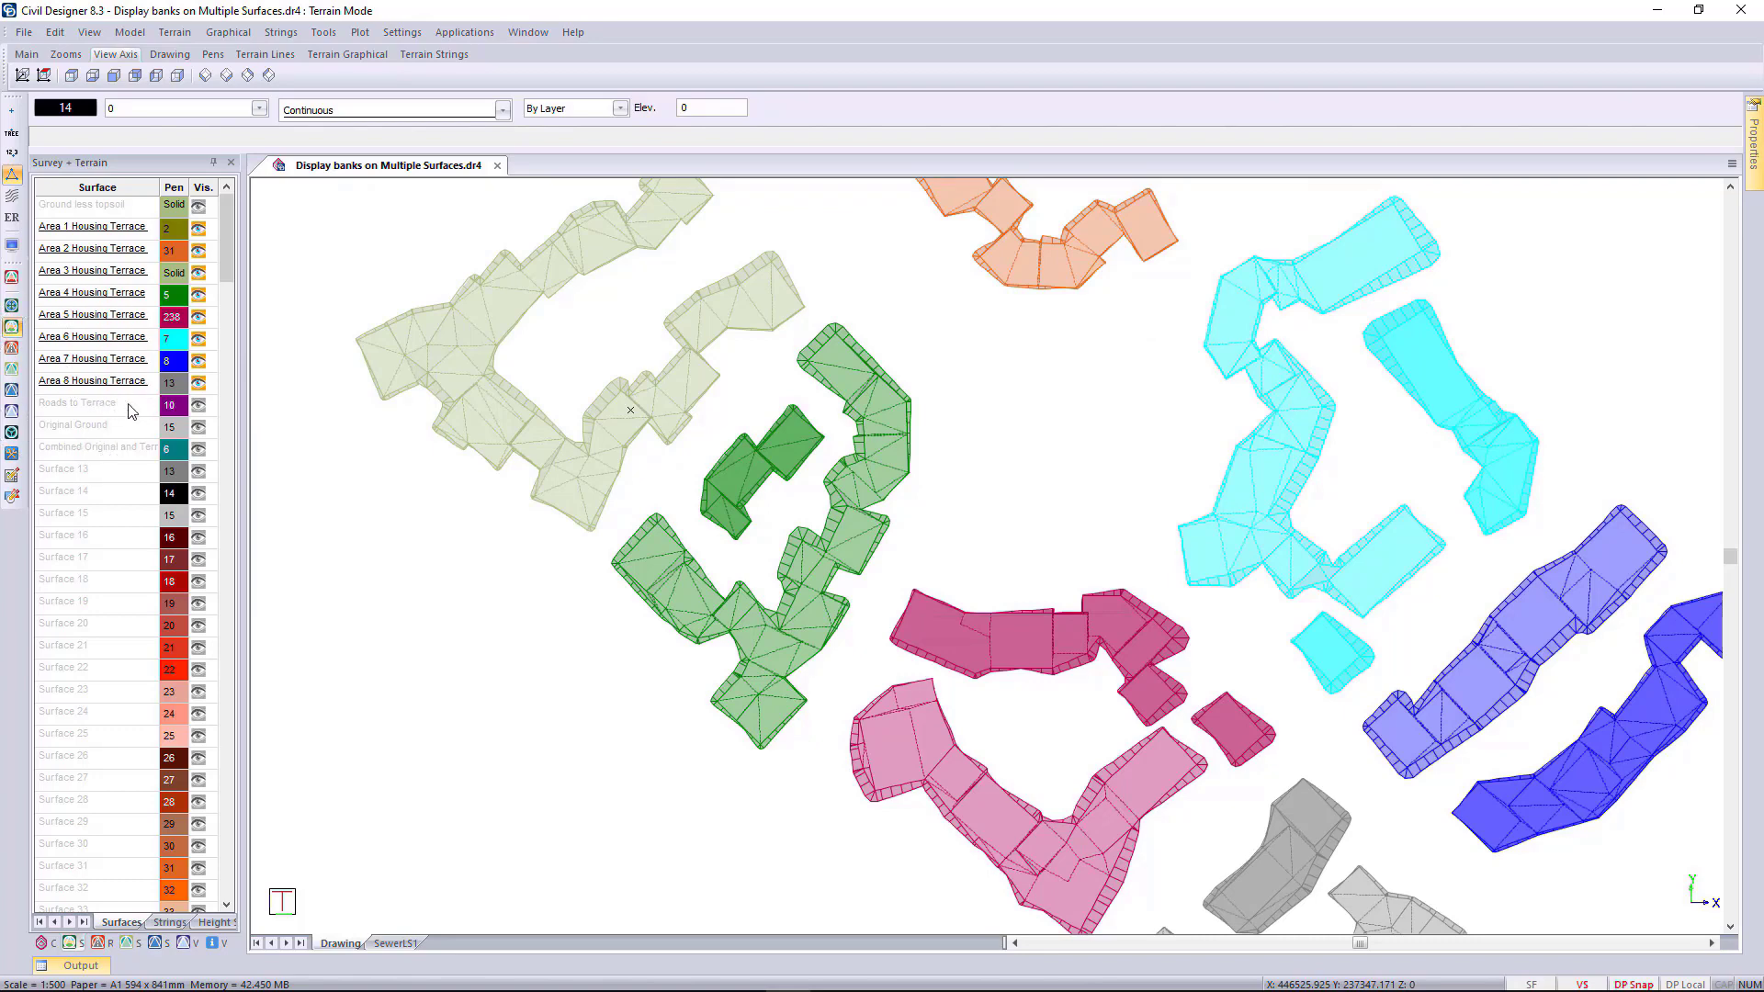
scroll(485, 511, down, 1)
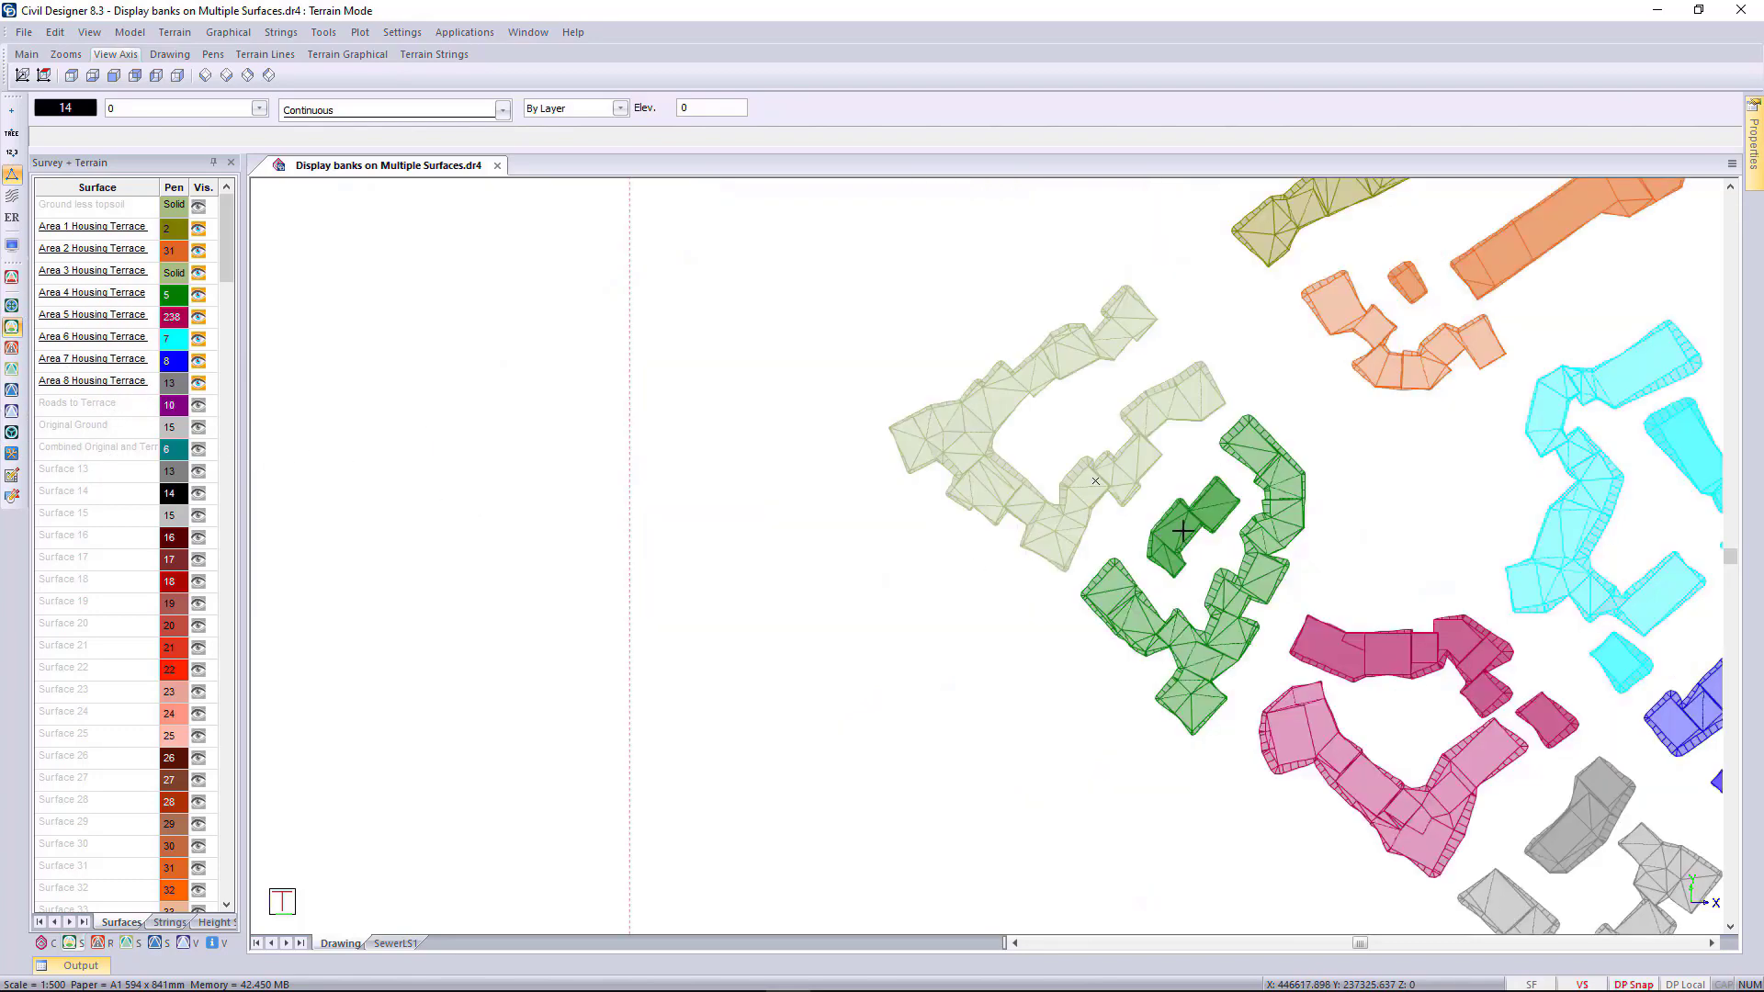
middle_drag(1182, 530, 673, 504)
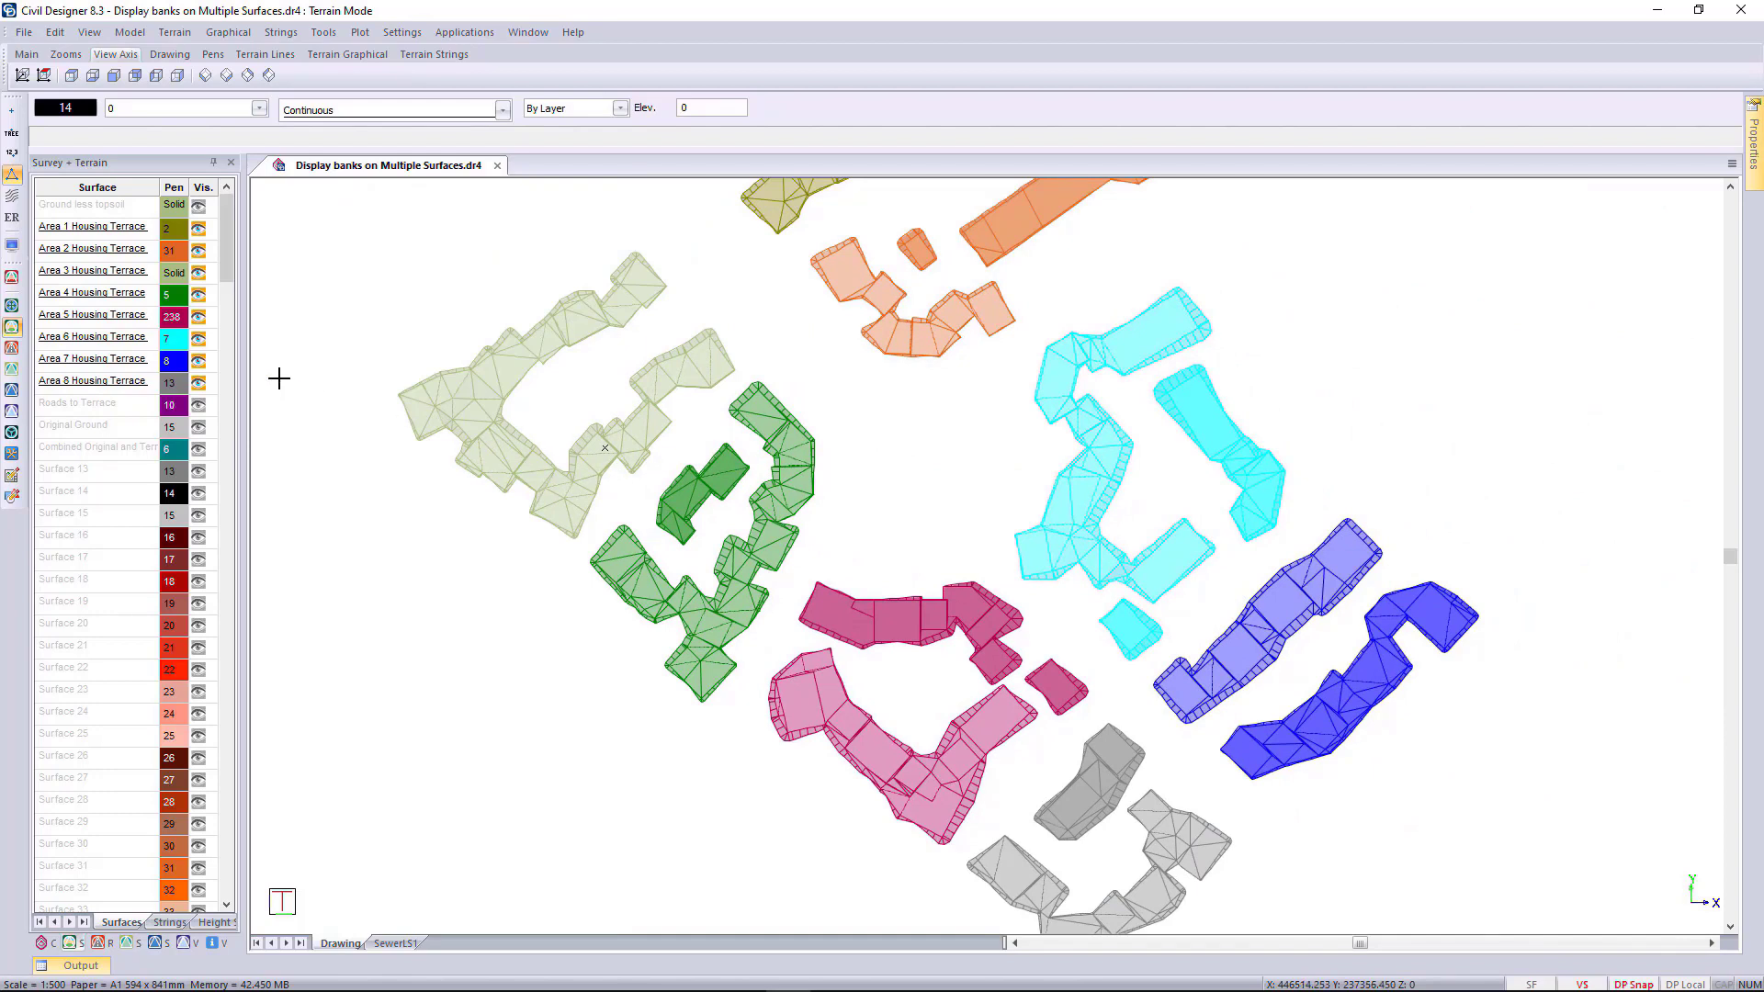
Hide the terrain triangulation lines and enable terrain bank display in the bank settings
click(14, 191)
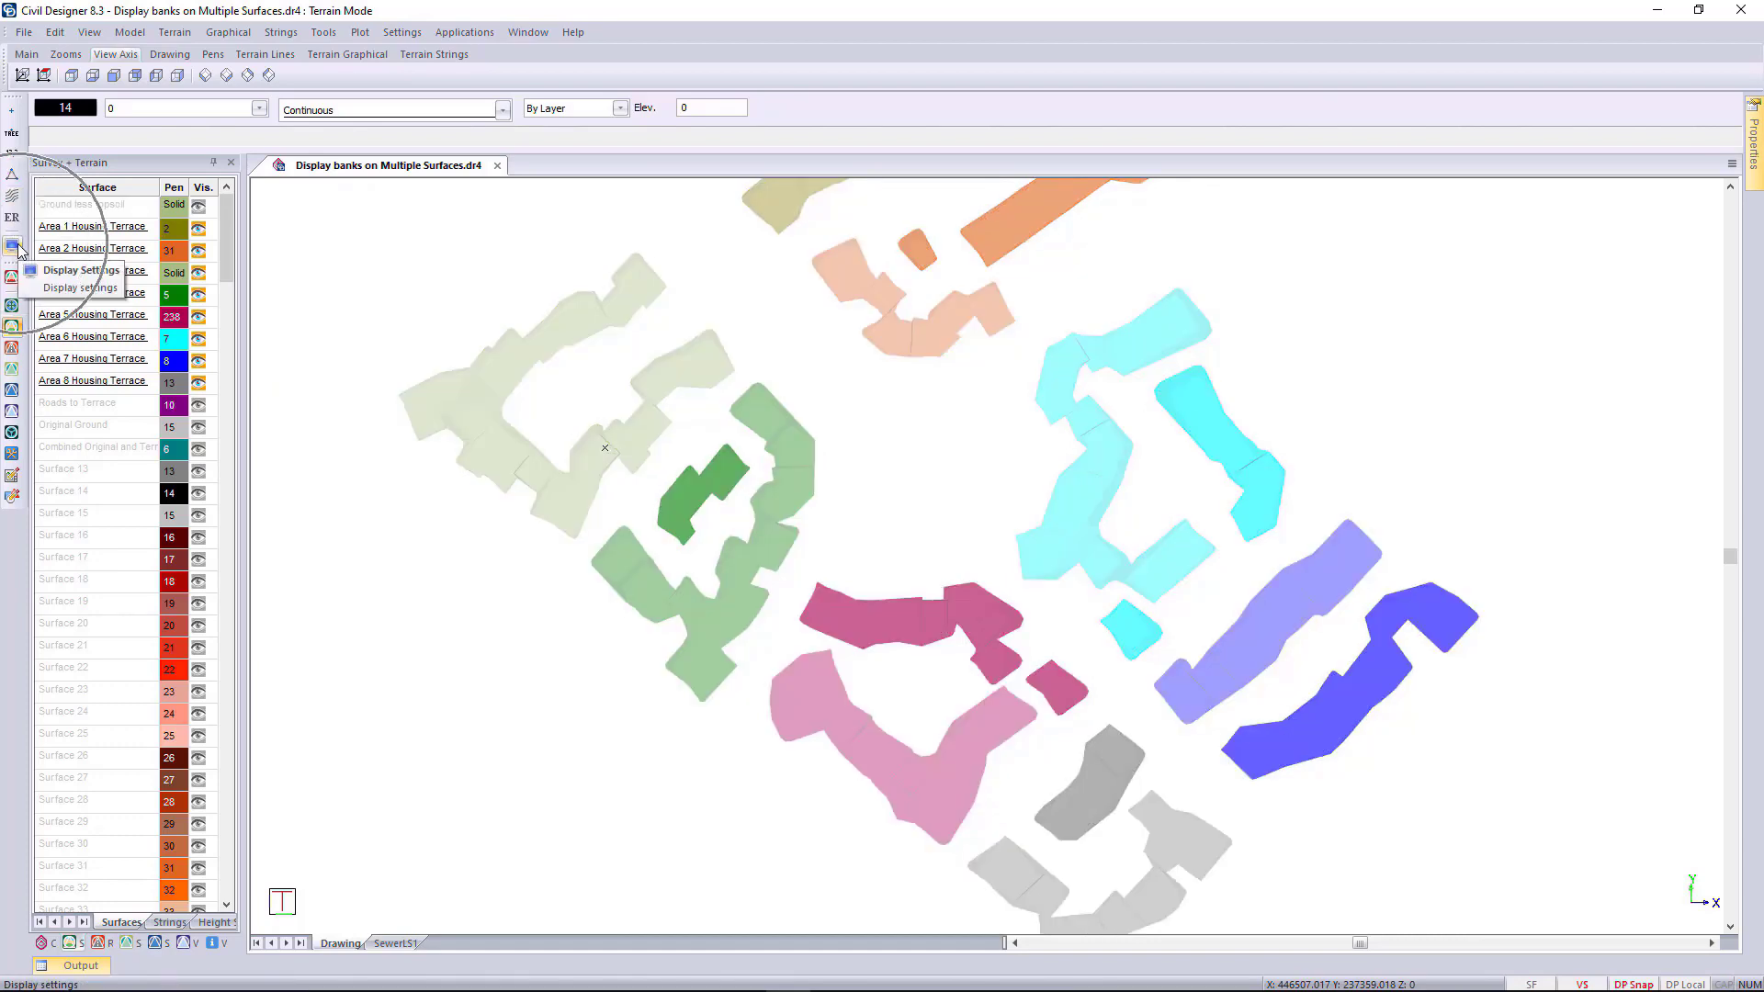
click(17, 248)
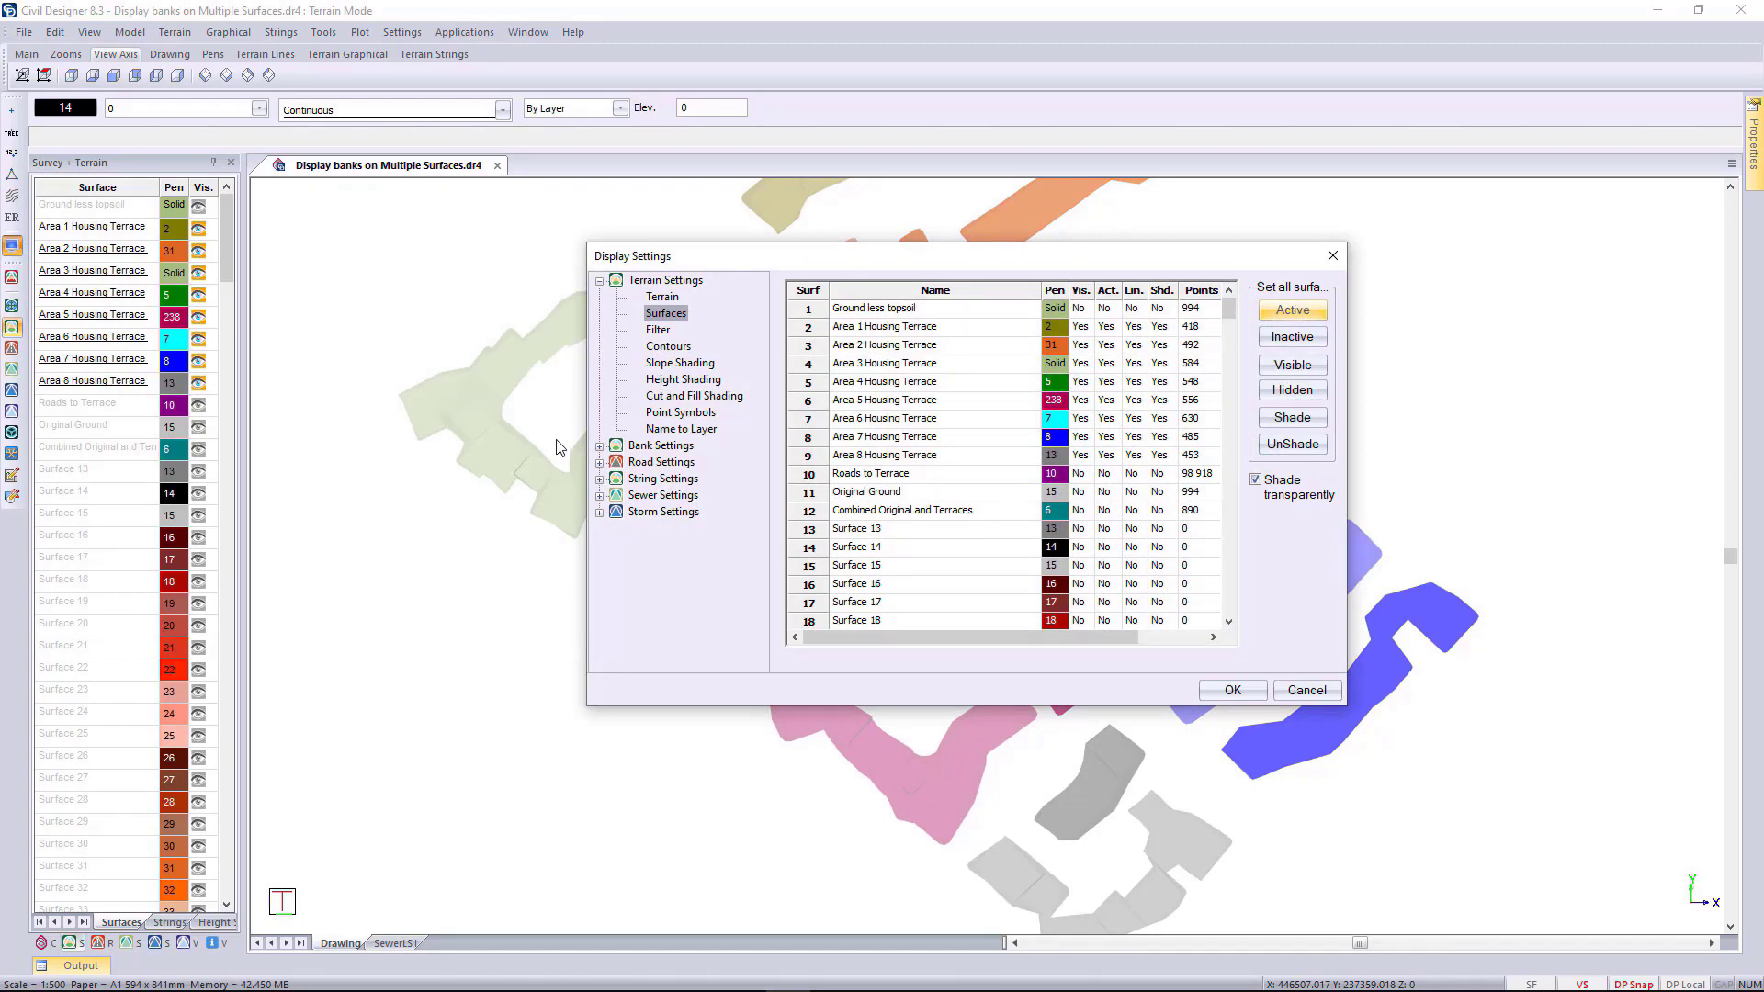
click(652, 447)
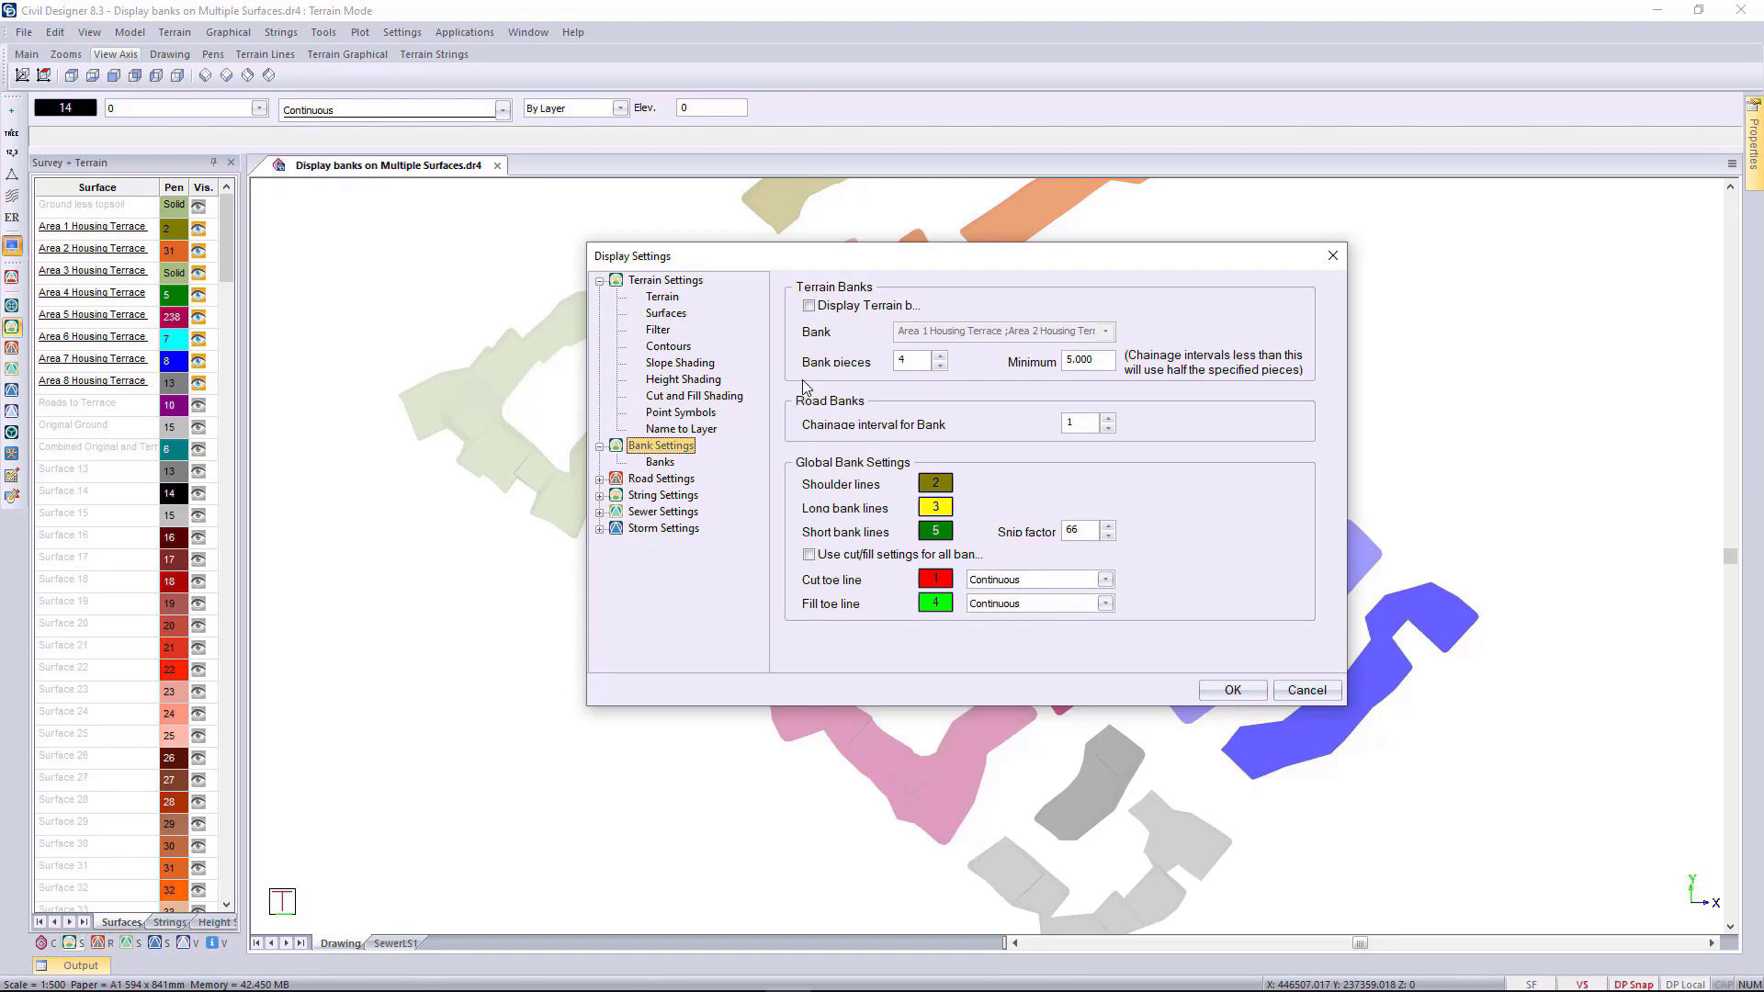
click(809, 307)
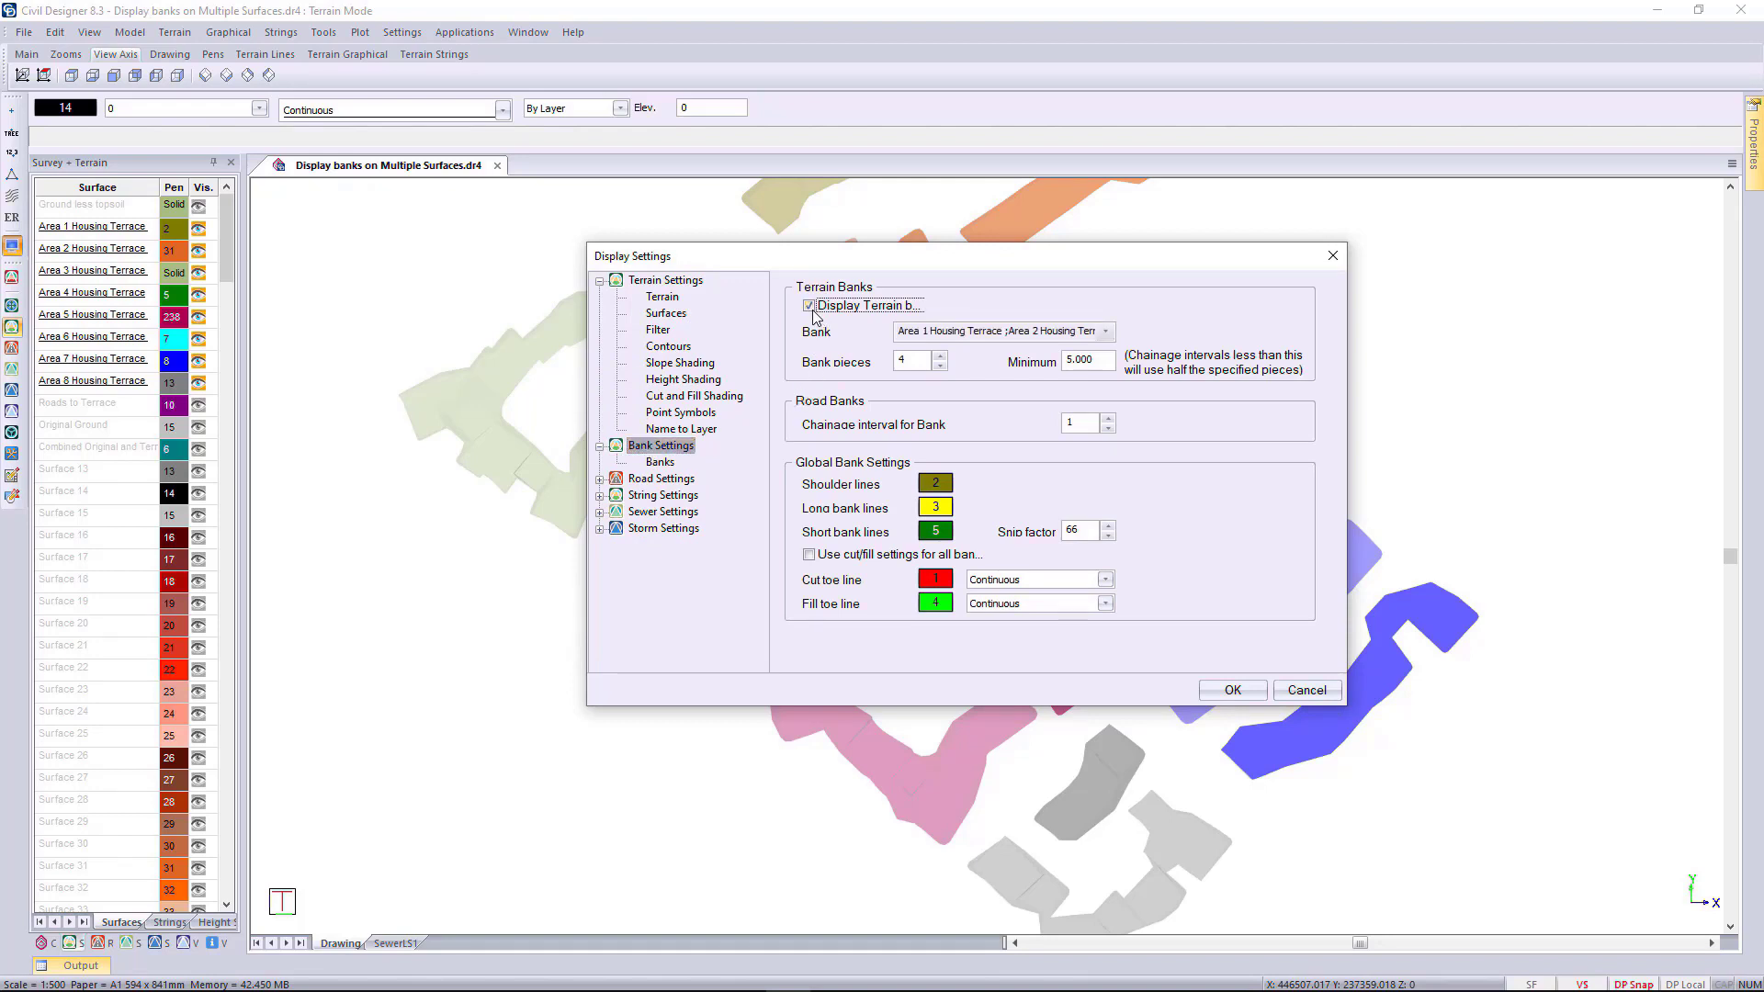
Add Area 7 and Area 8 Housing Terrace to the surfaces that display banks, and apply the display settings
click(1108, 333)
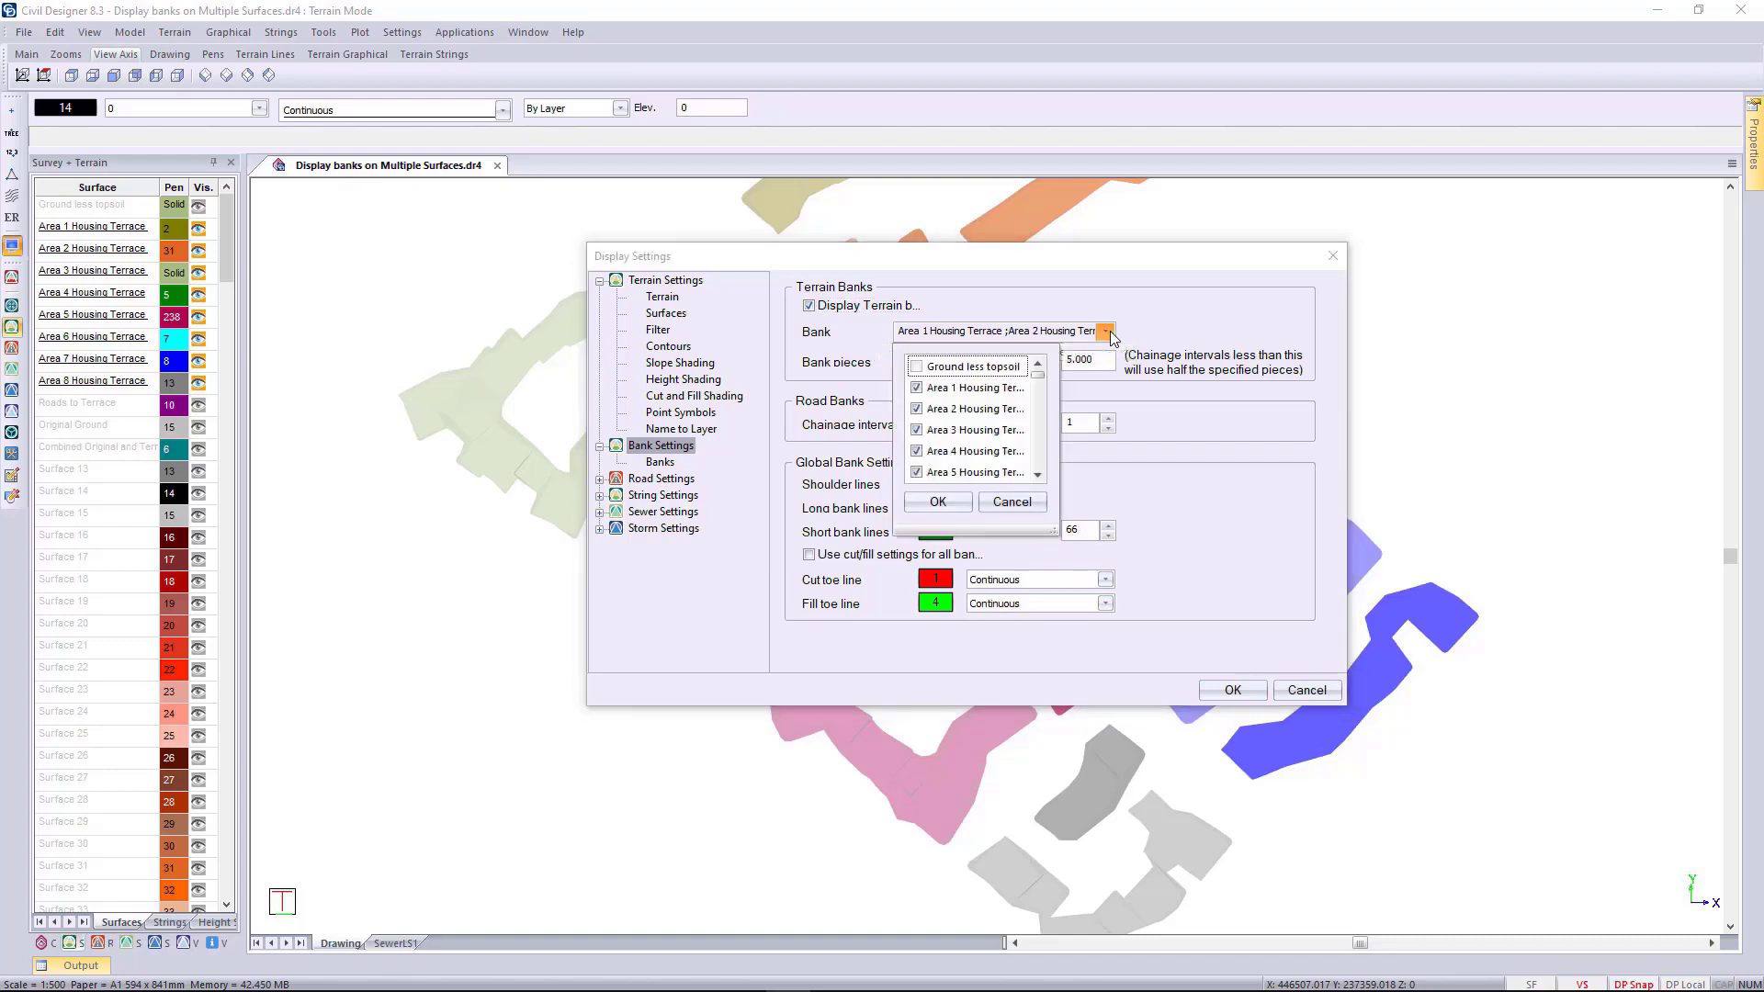
drag(1052, 531, 1190, 632)
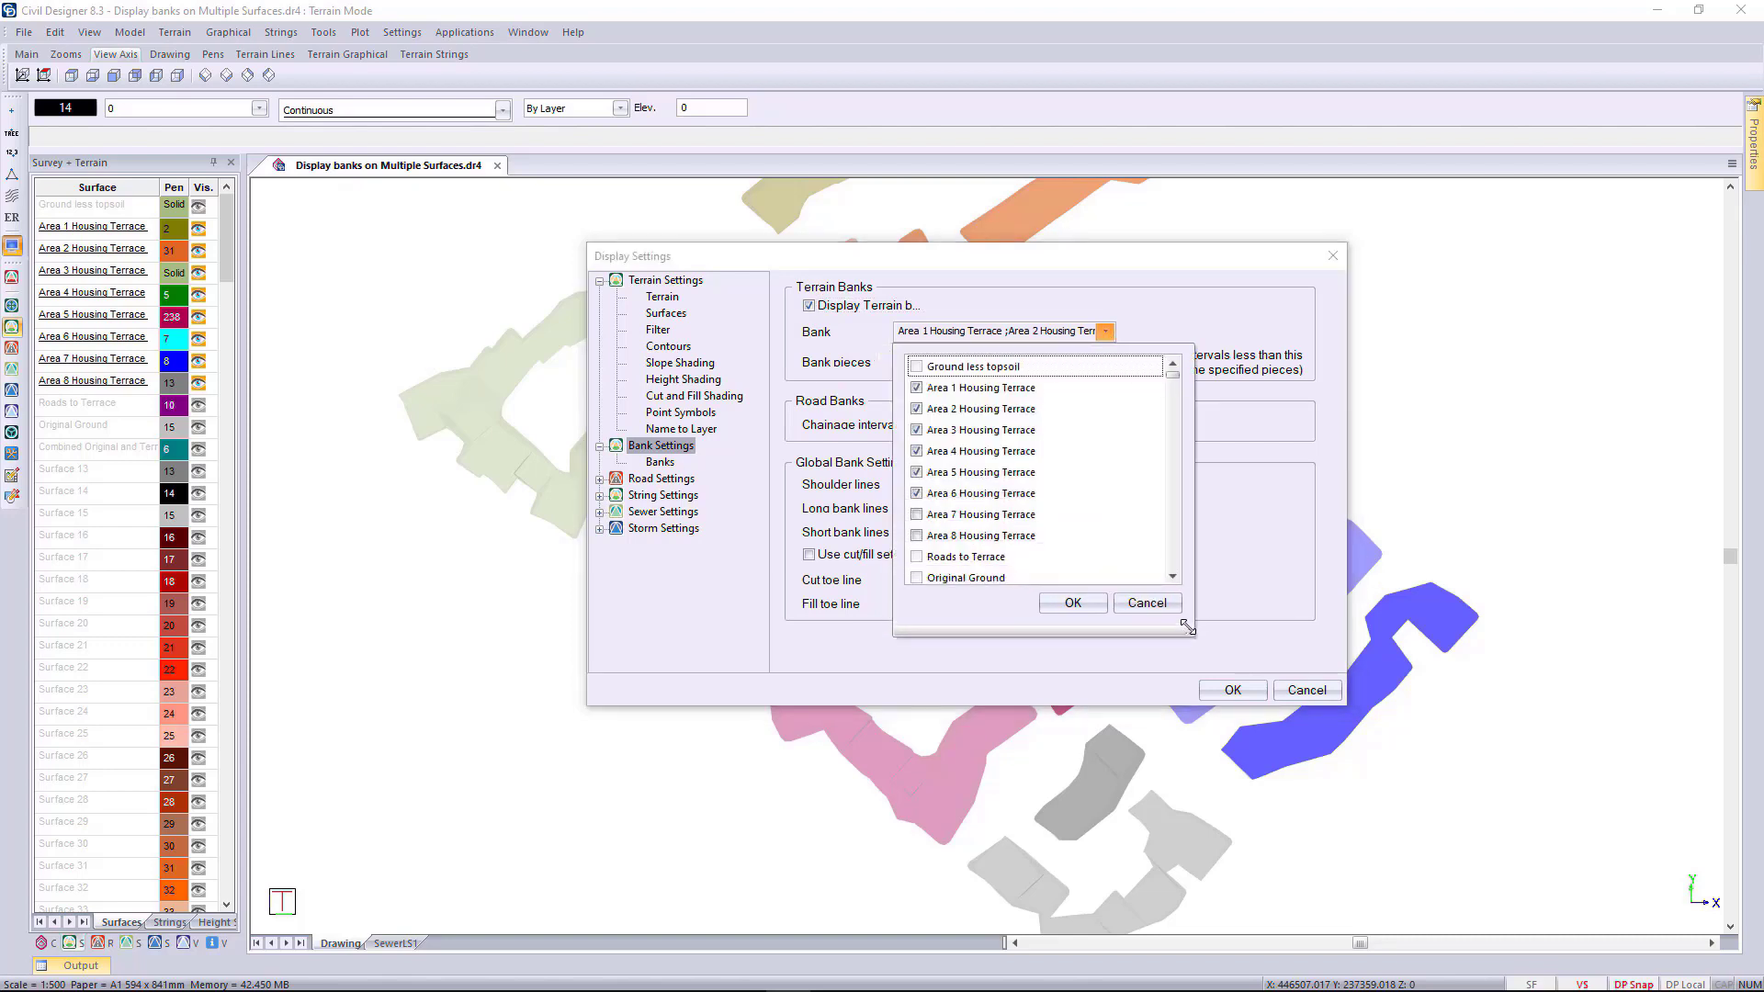
click(916, 515)
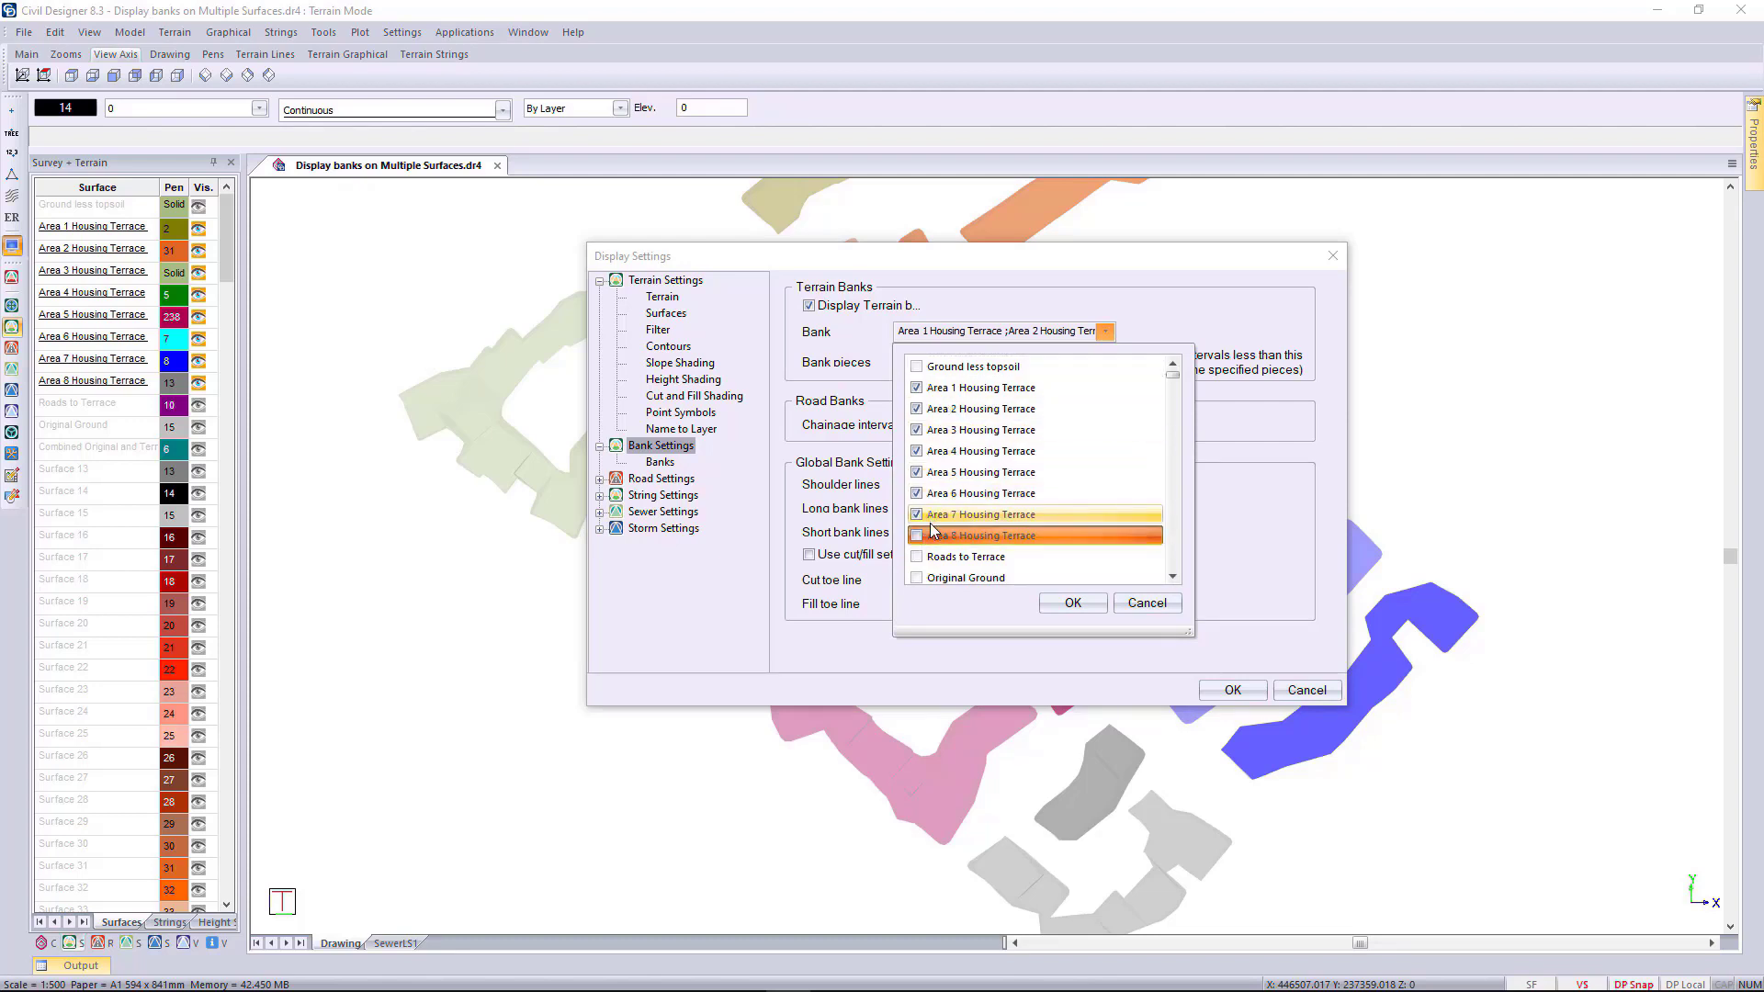
click(1074, 603)
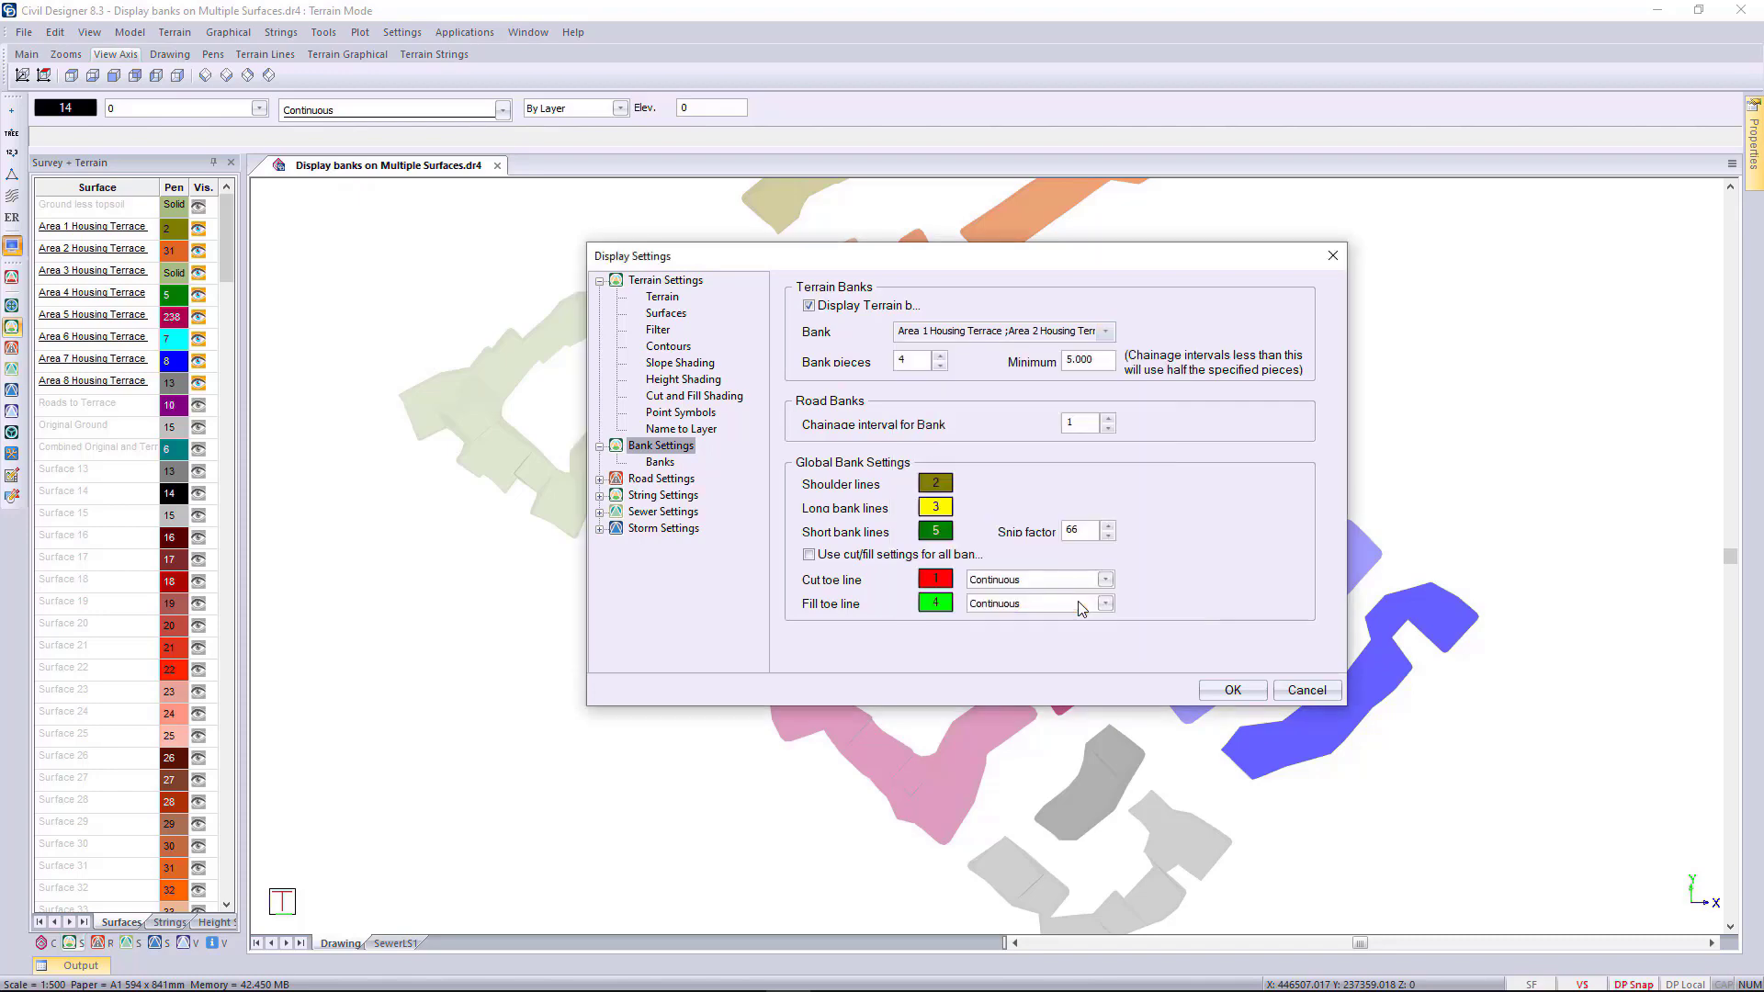
click(1228, 689)
Collapse the Survey + Terrain surface list and show the banked terraces in Render View
scroll(1123, 669, up, 3)
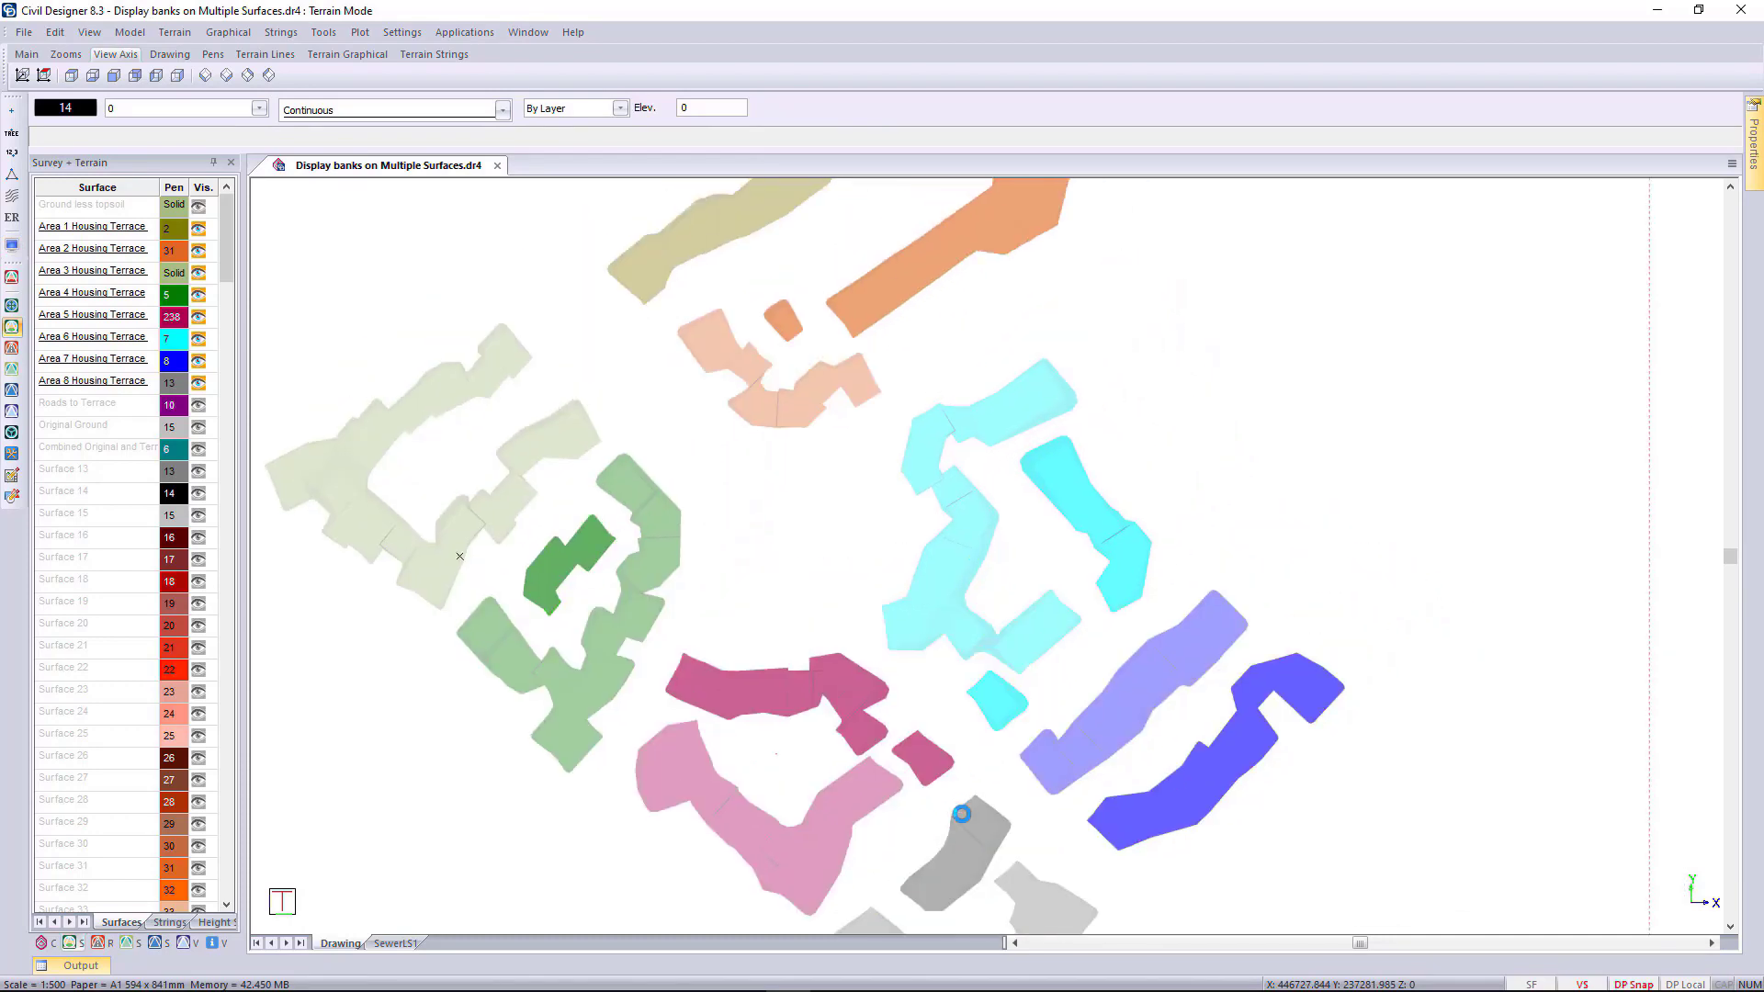
middle_drag(846, 700, 980, 555)
mouse_move(823, 555)
middle_down()
mouse_move(1062, 553)
mouse_move(858, 504)
mouse_move(808, 431)
middle_up()
scroll(1144, 525, down, 1)
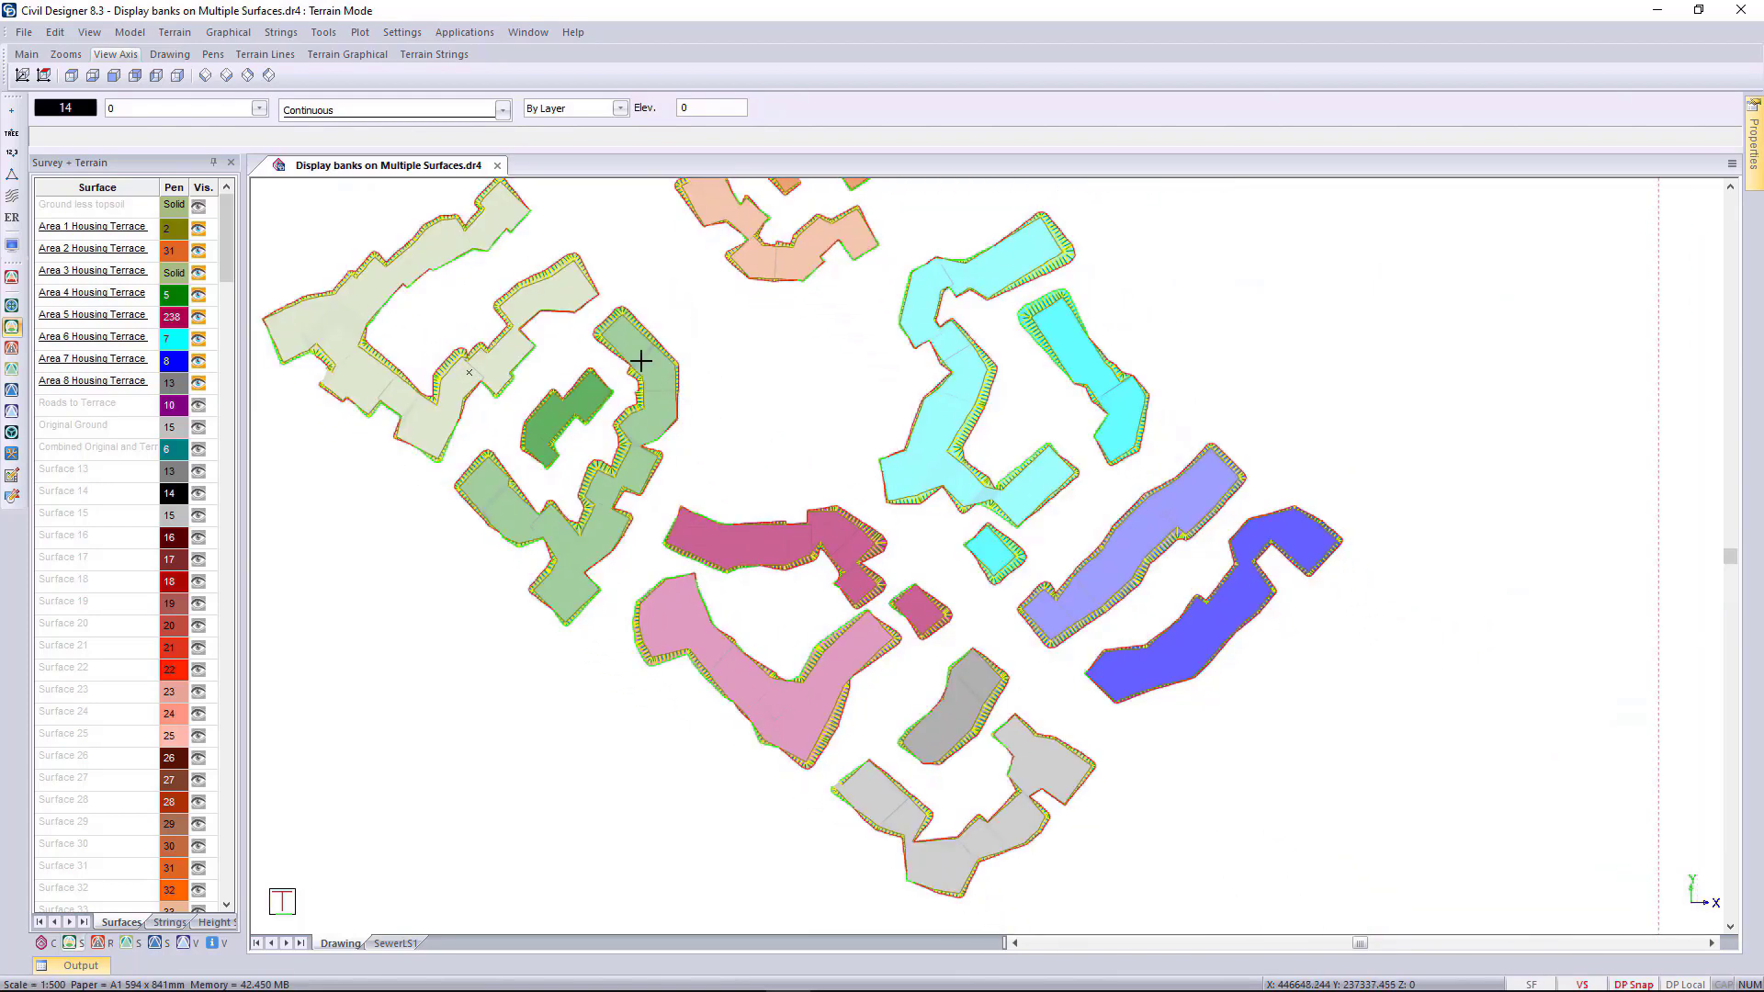
click(212, 164)
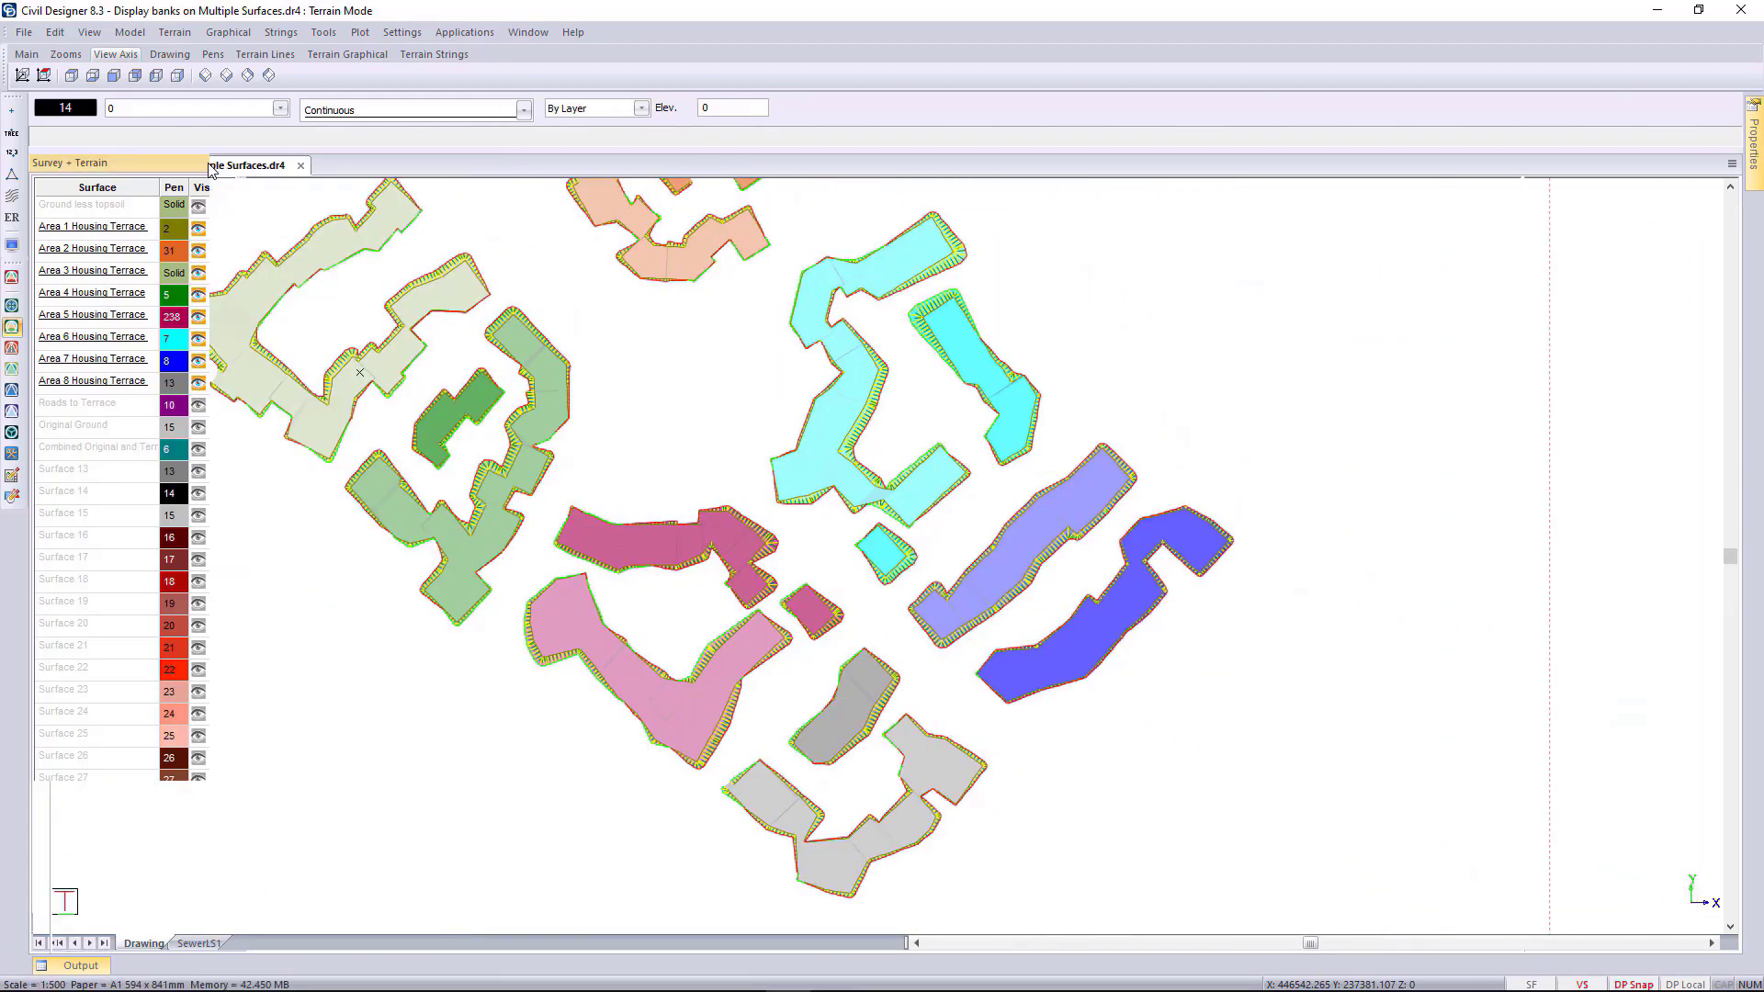
right_click(733, 403)
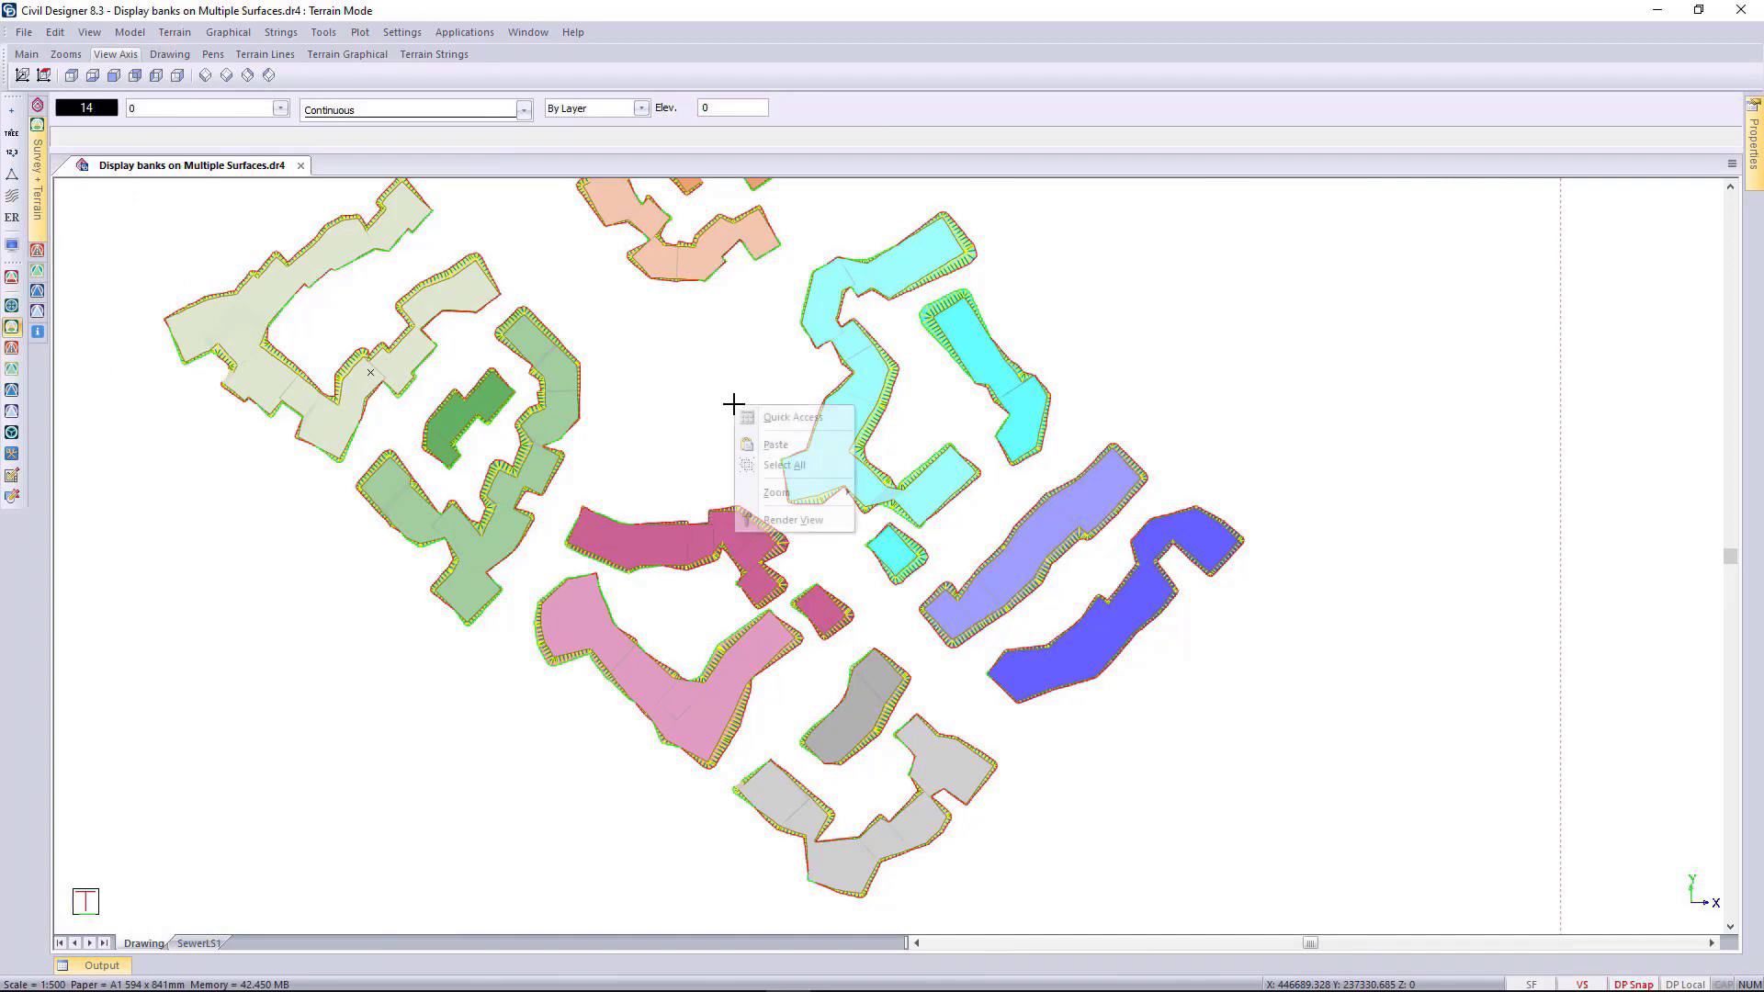
click(784, 518)
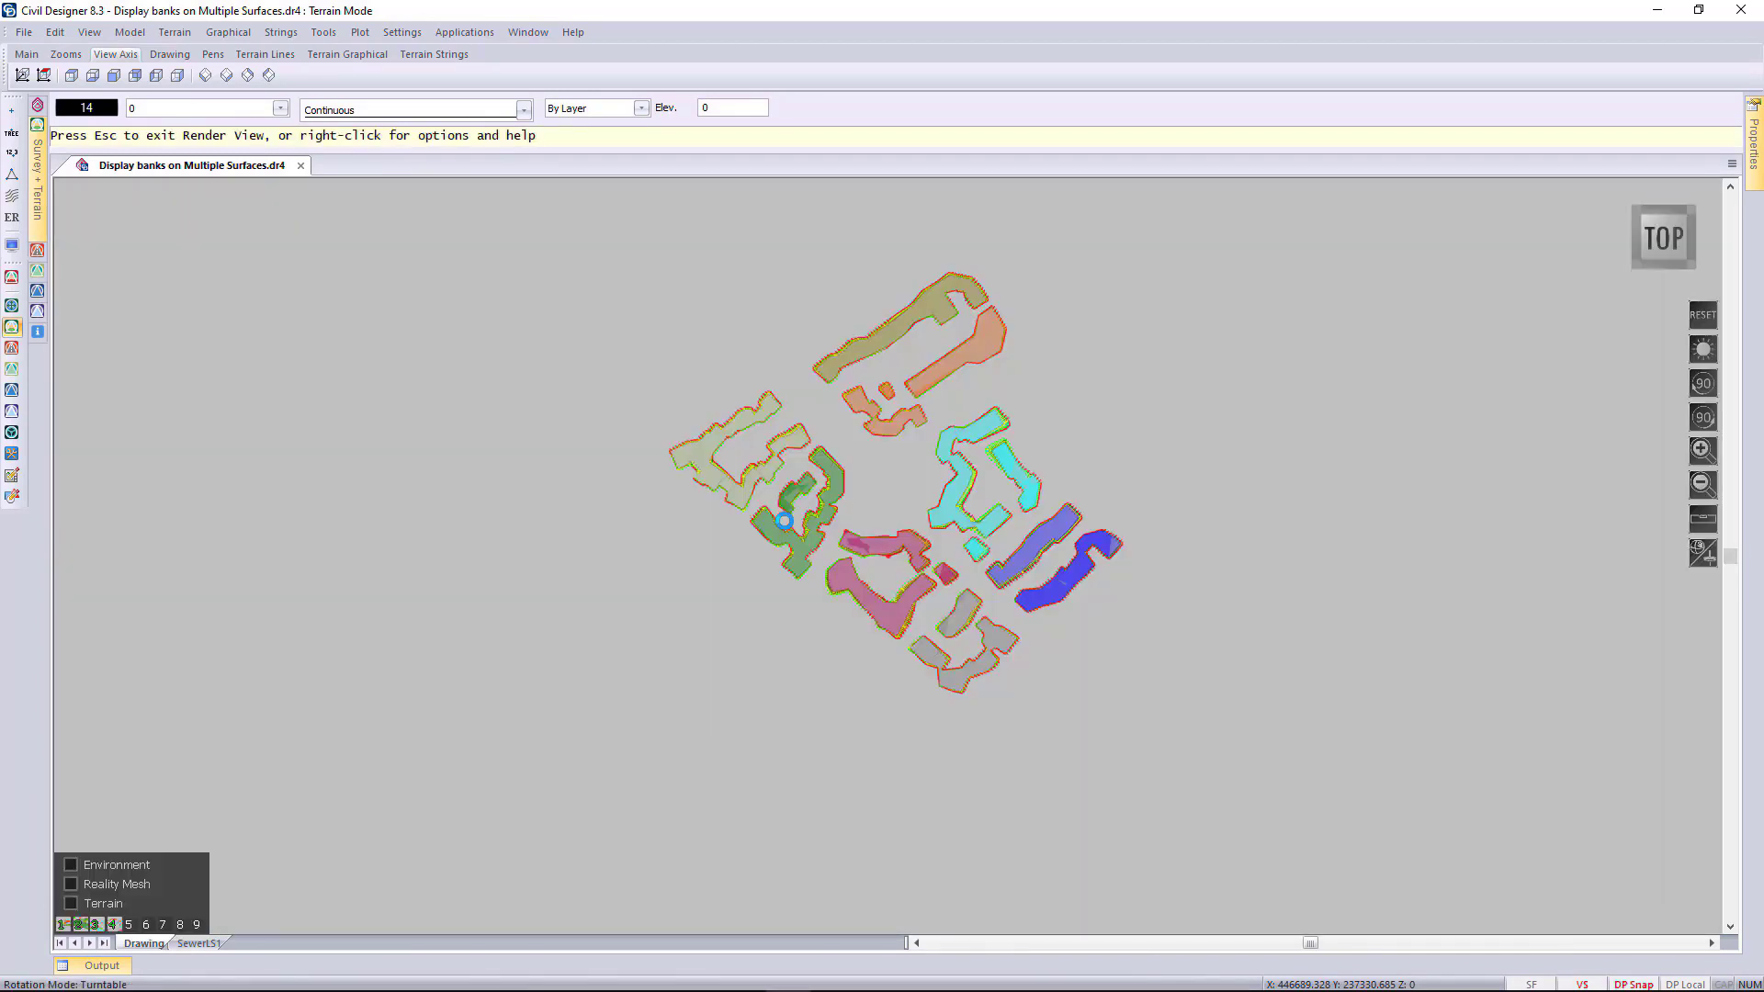
Inspect the terrace banks in 3D from a closer oblique angle and from stored views 4 and 3
drag(780, 575, 855, 265)
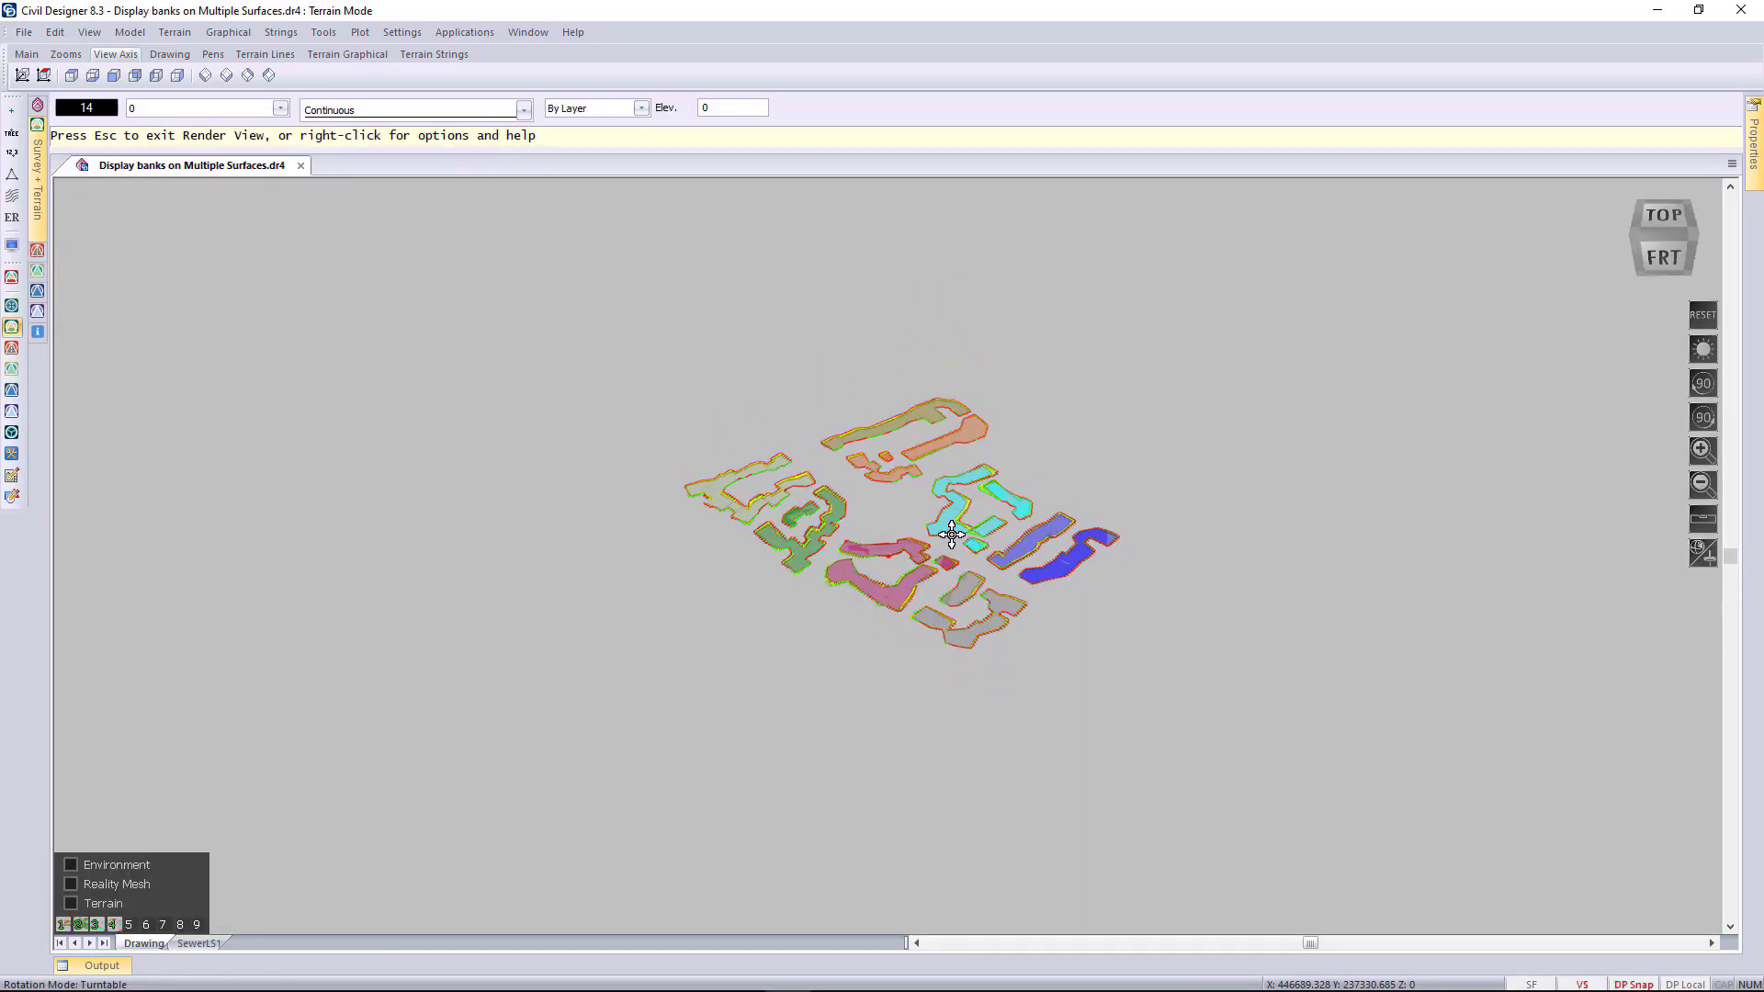
scroll(953, 533, up, 6)
scroll(886, 556, up, 2)
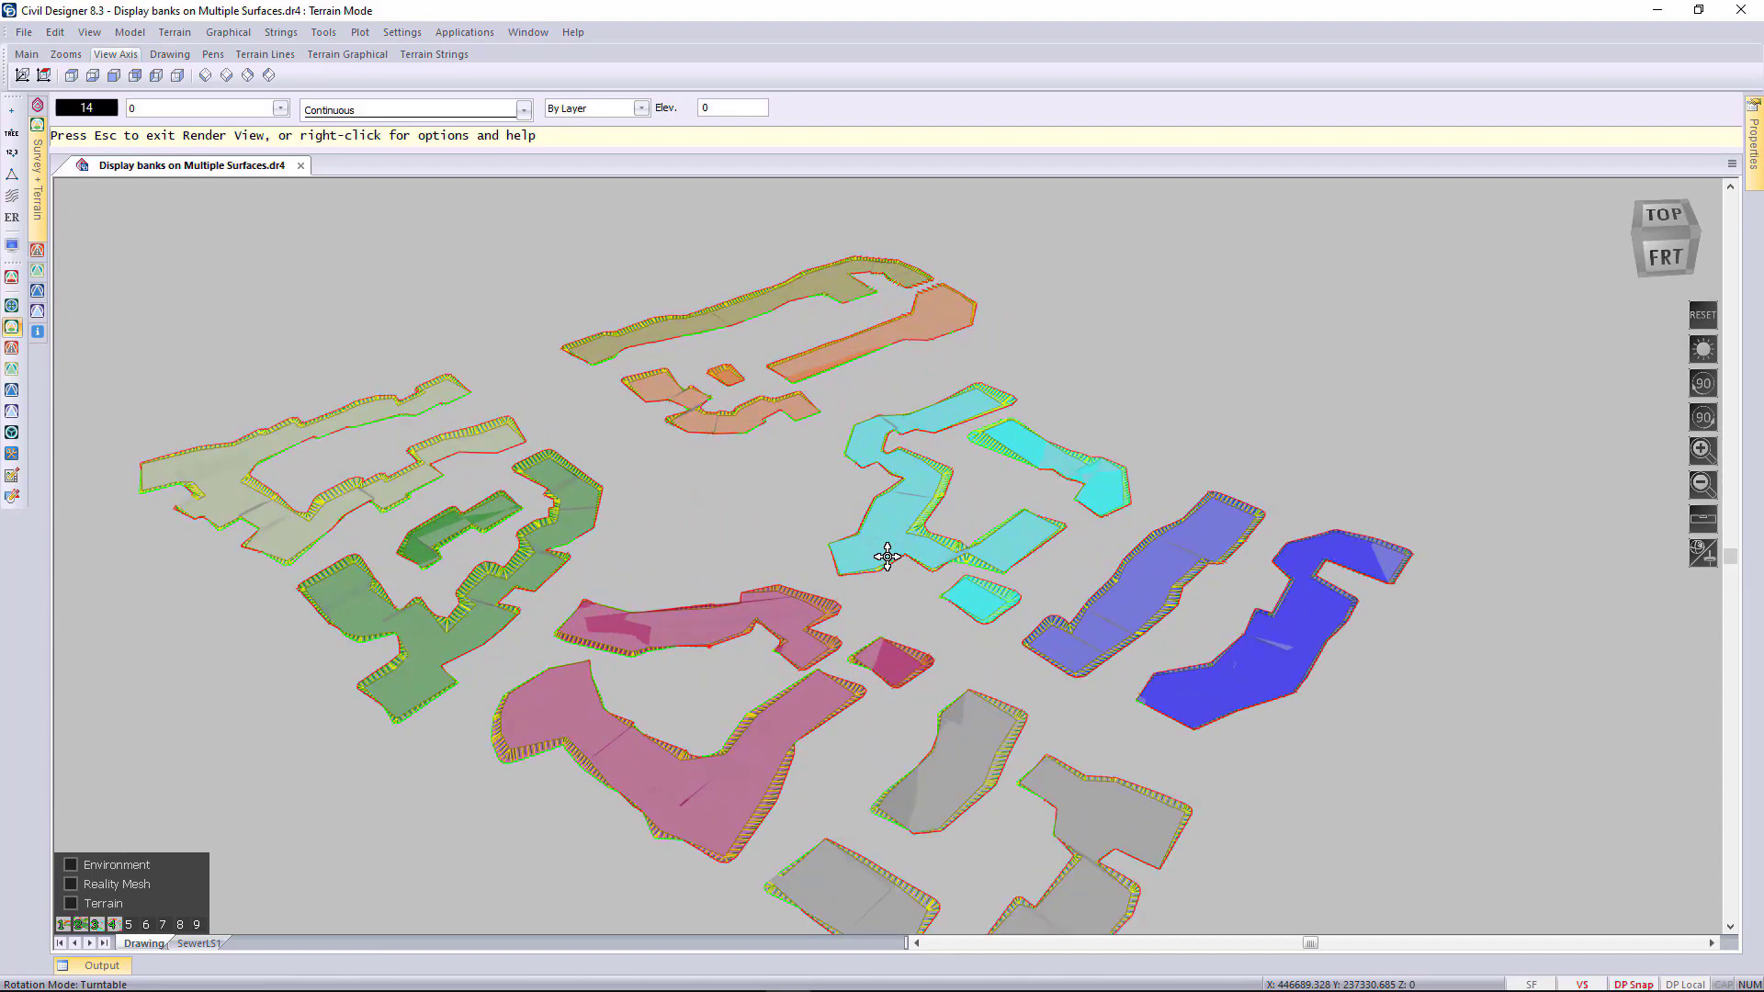
scroll(780, 554, up, 3)
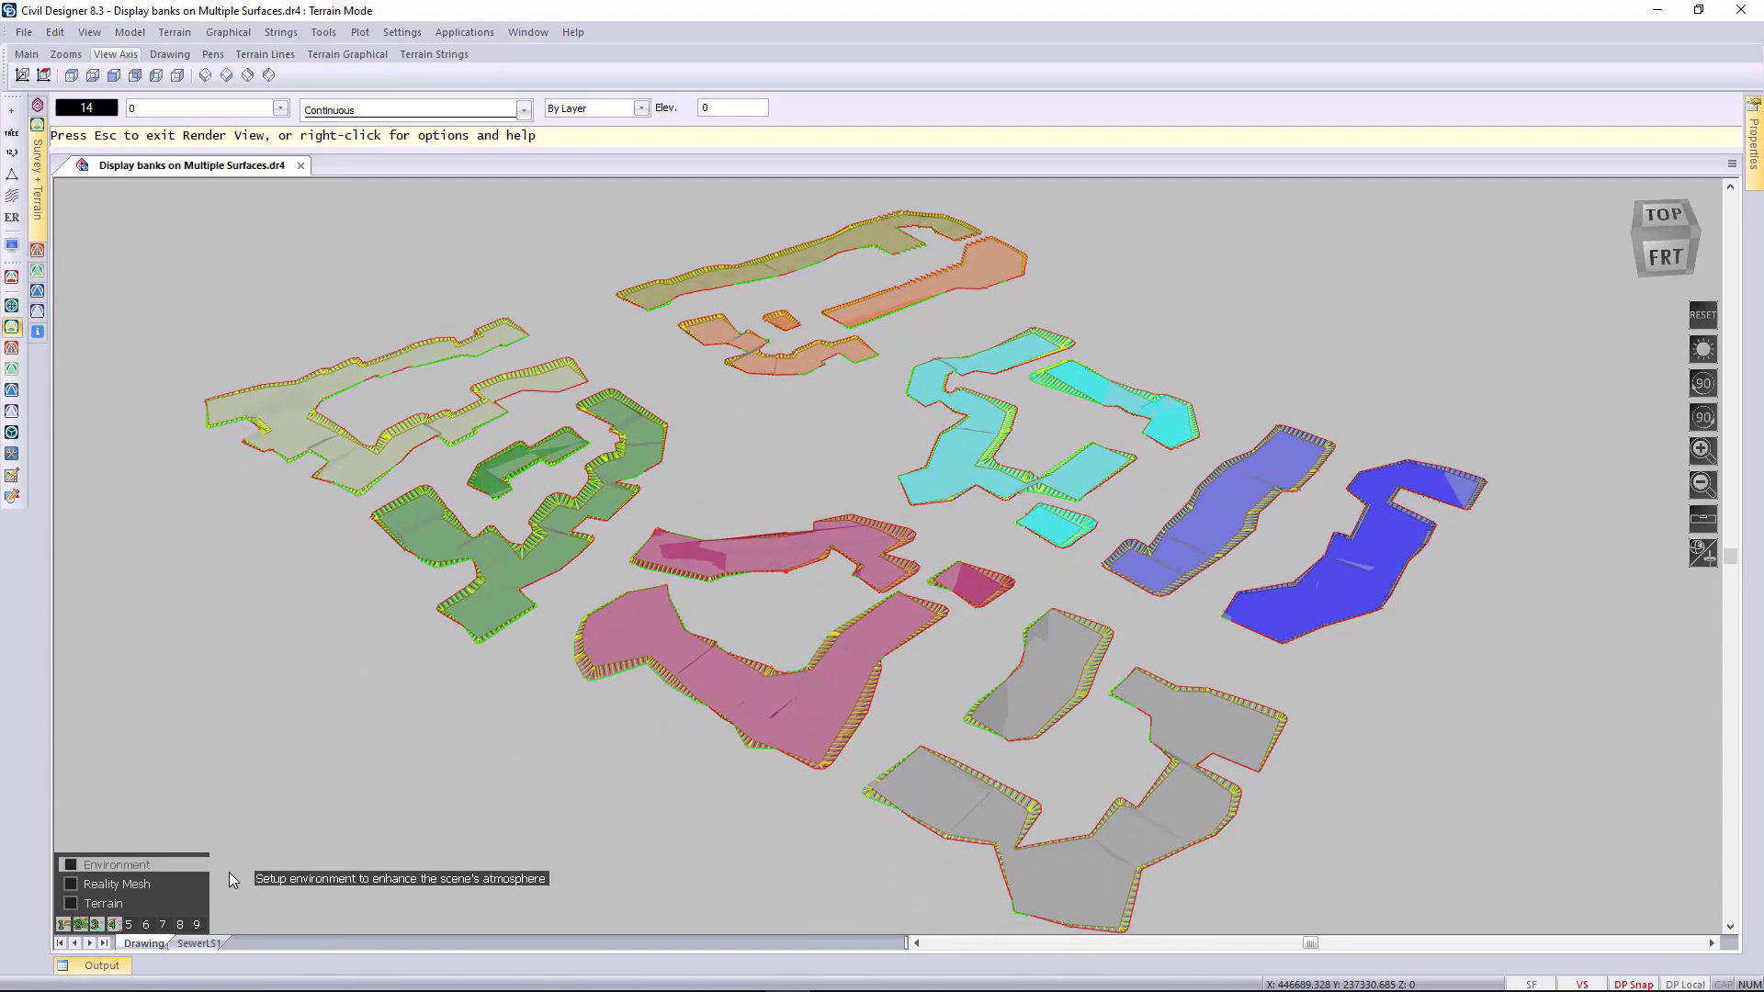
click(112, 925)
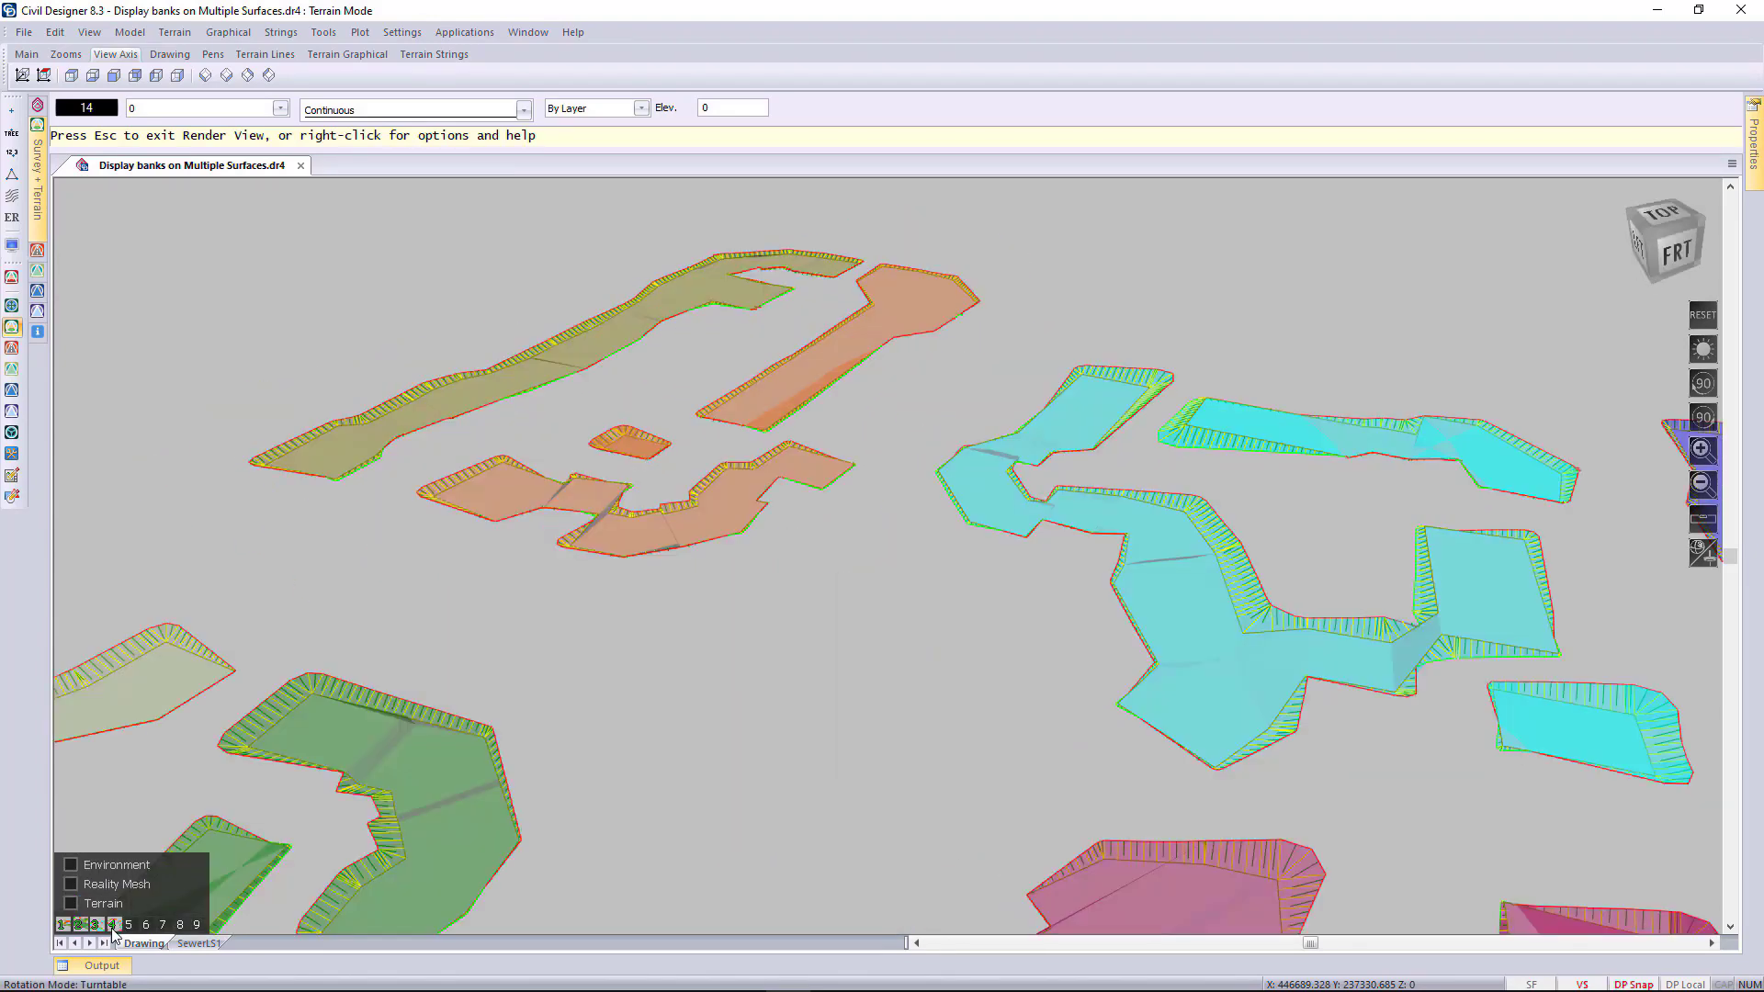
click(98, 925)
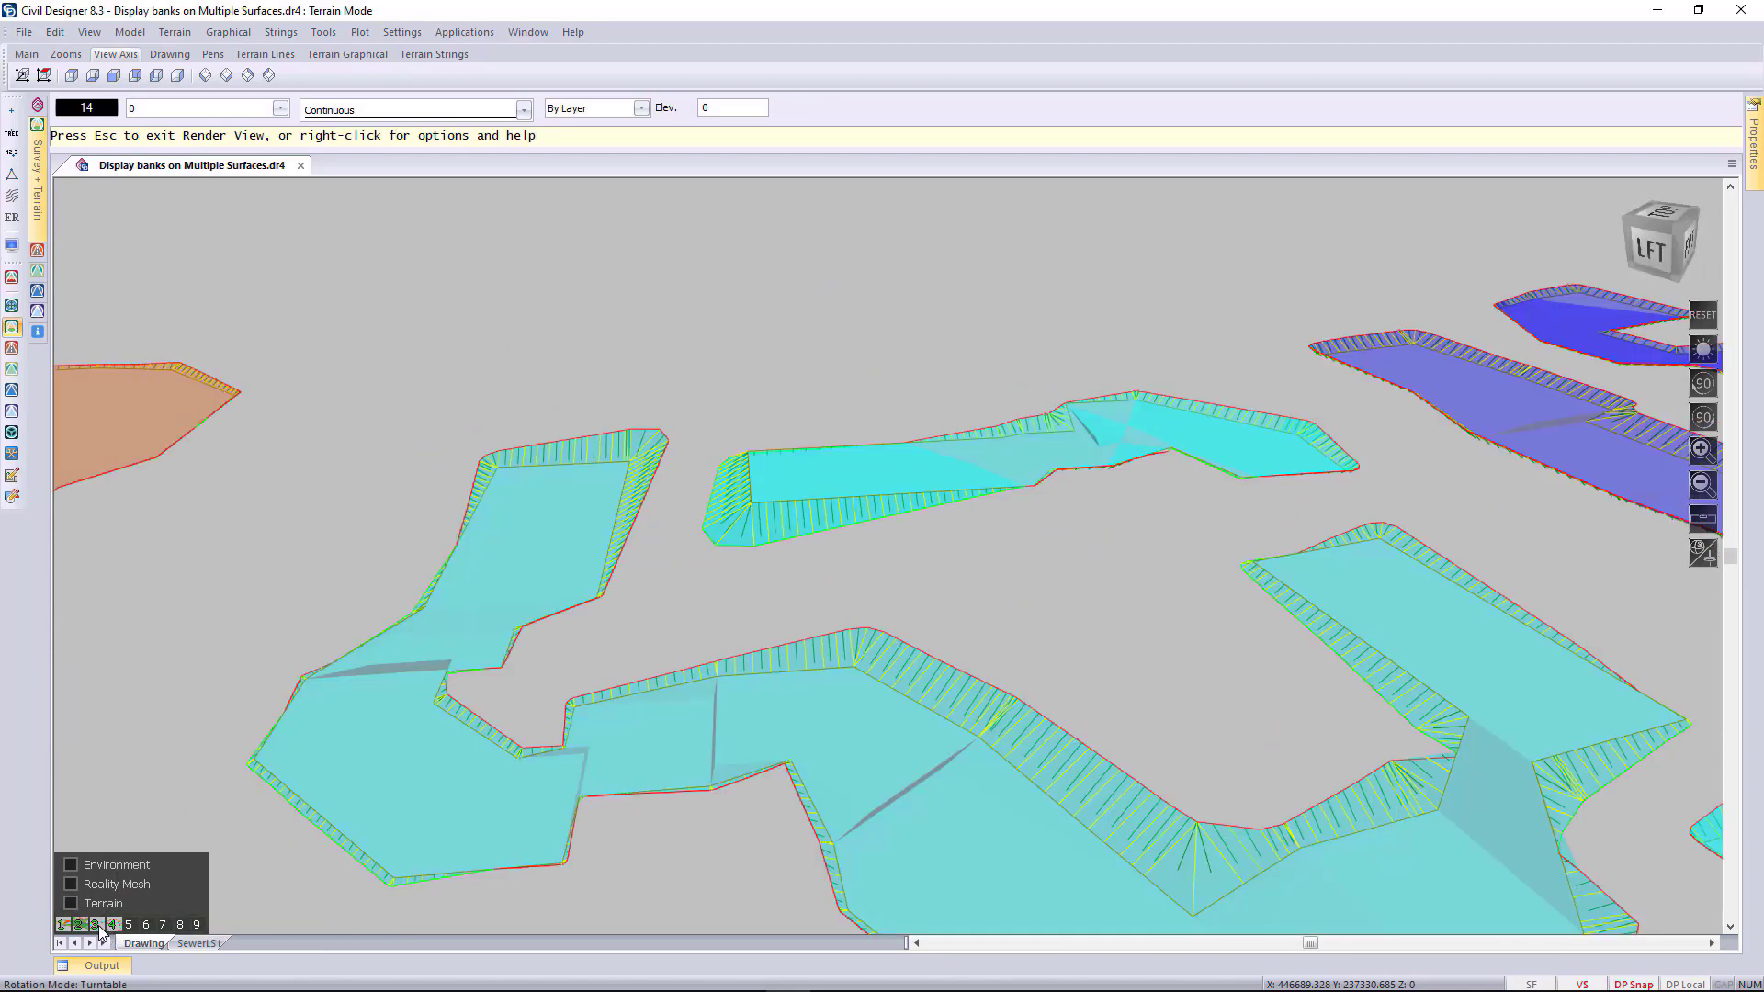